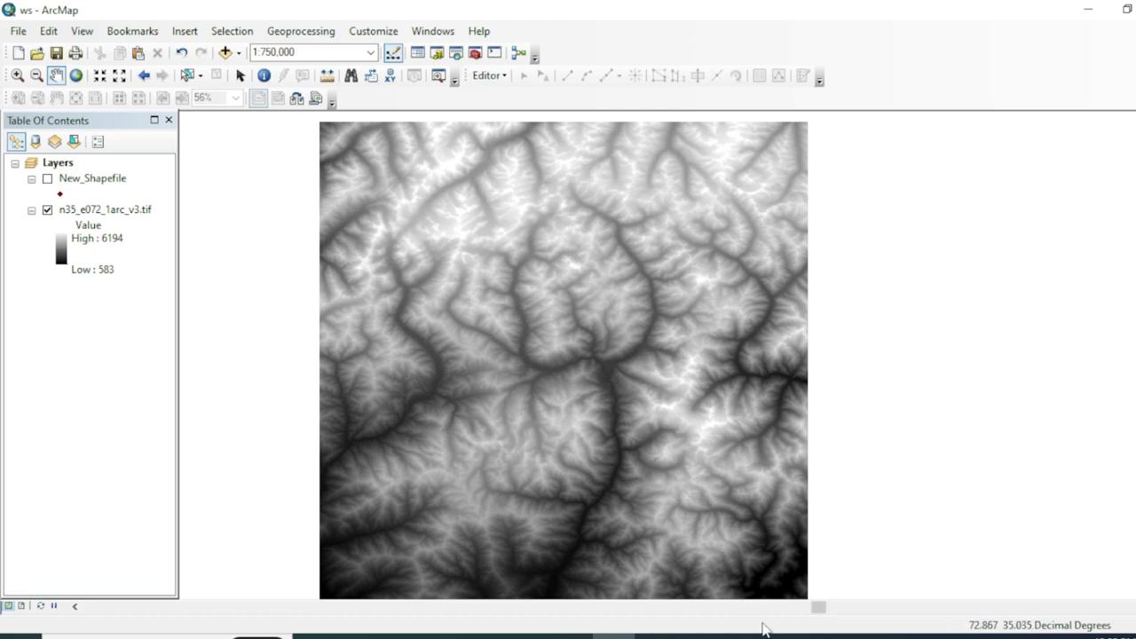
- Switch to the phpvp08zl.png image and view its diagram of a river's collecting, transporting and dispersing systems
{"action": "mouse_move", "coordinate": [781, 633]}
{"action": "left_click", "coordinate": [690, 543]}
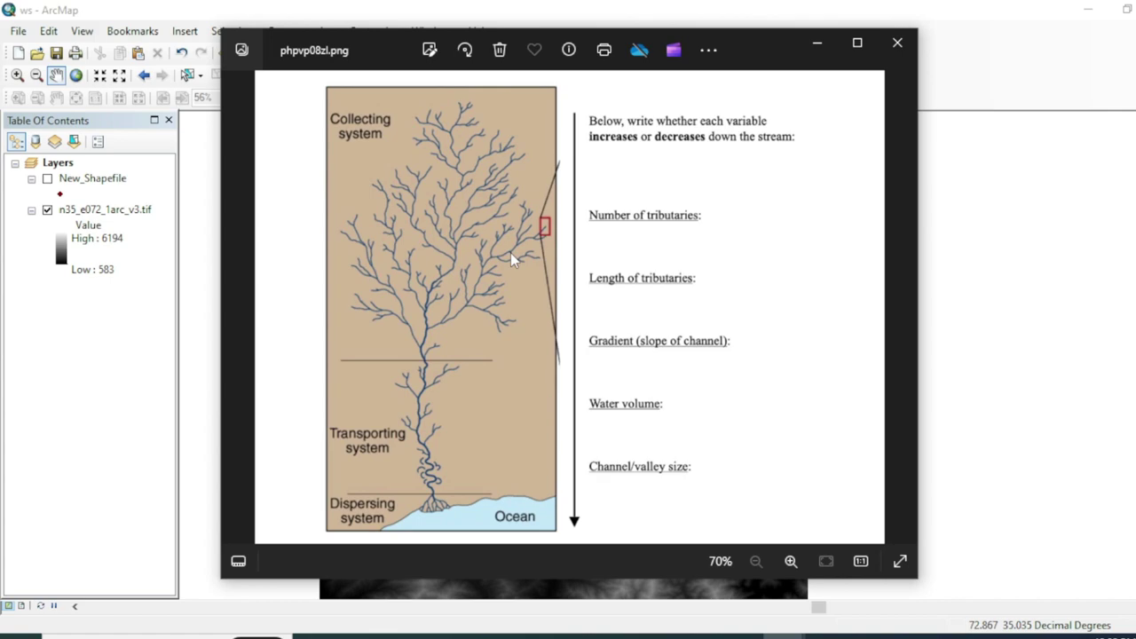
{"action": "key", "text": "super+Up"}
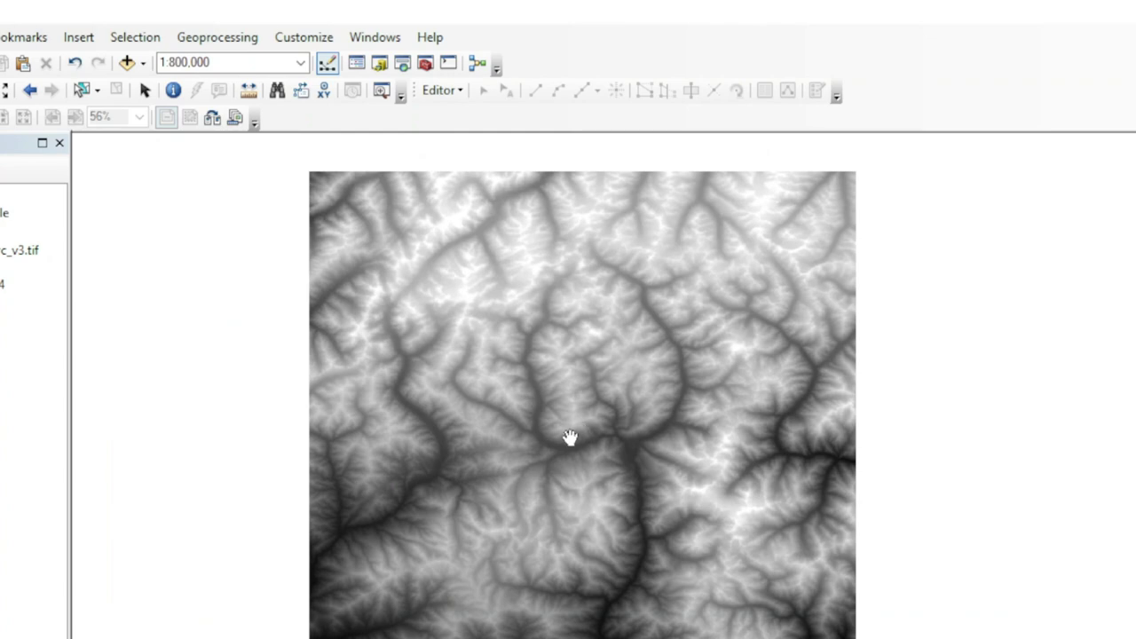
- Examine the ridges and river valleys of the n35_e072_1arc_v3.tif elevation raster, especially around the central valley junction
{"action": "left_click_drag", "start_coordinate": [571, 435], "coordinate": [570, 426]}
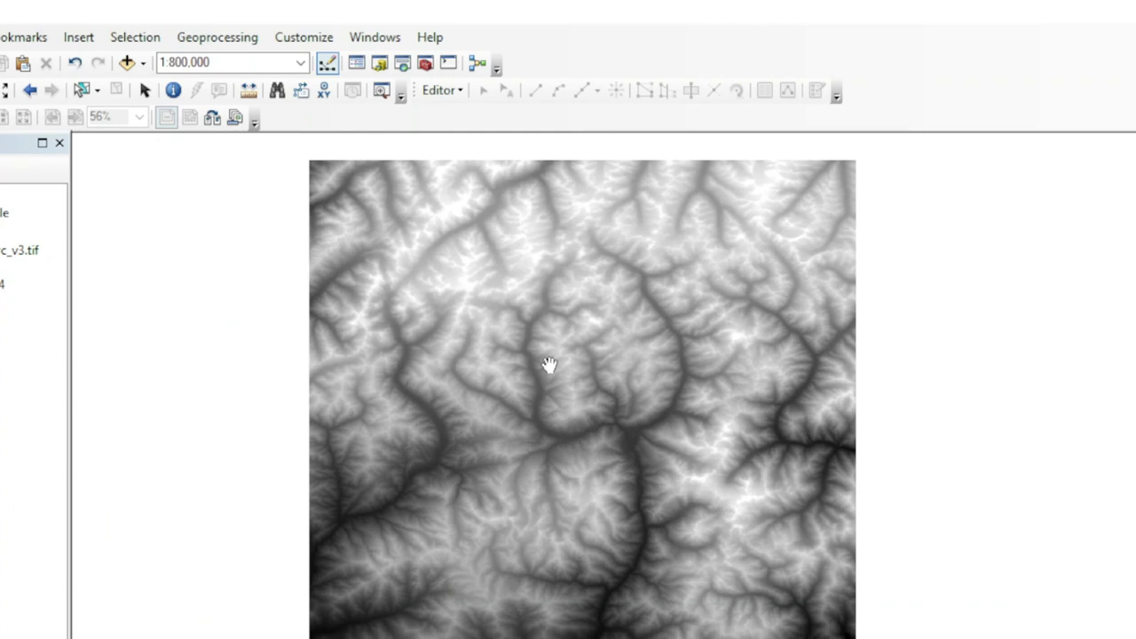
{"action": "left_click_drag", "start_coordinate": [548, 364], "coordinate": [550, 352]}
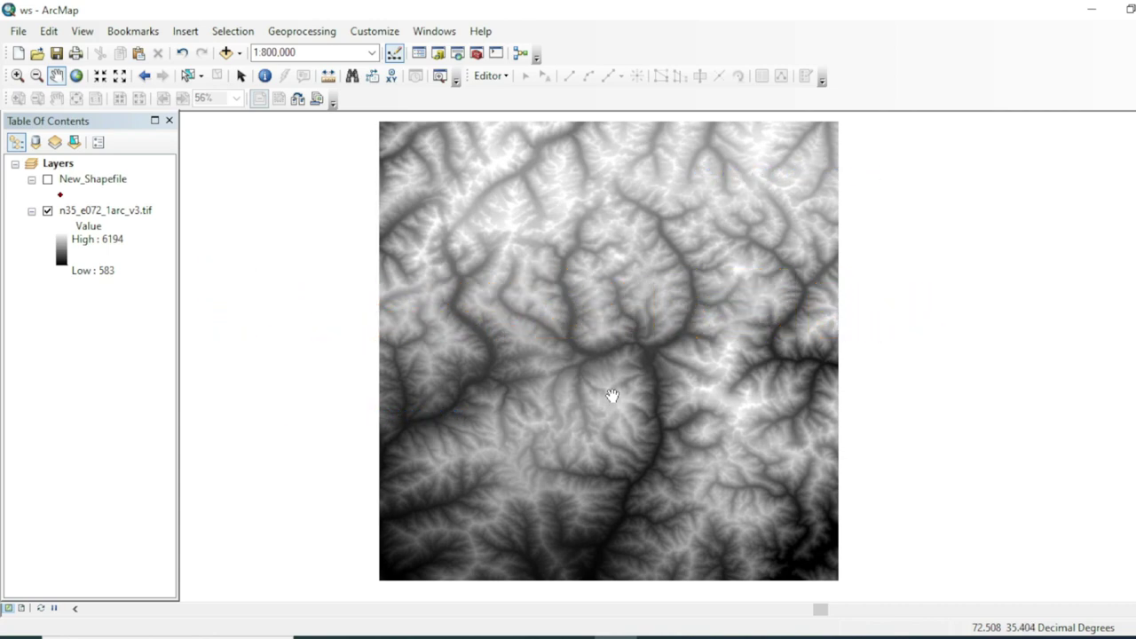
{"action": "left_click_drag", "start_coordinate": [617, 374], "coordinate": [615, 377]}
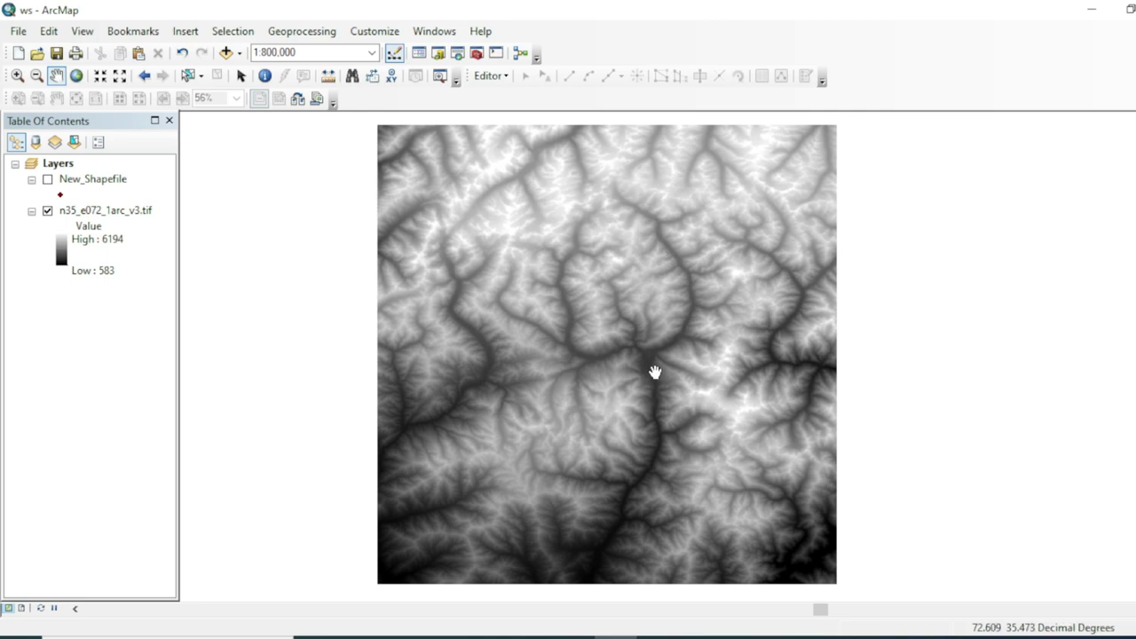
{"action": "scroll", "coordinate": [648, 477], "scroll_direction": "up", "scroll_amount": 2}
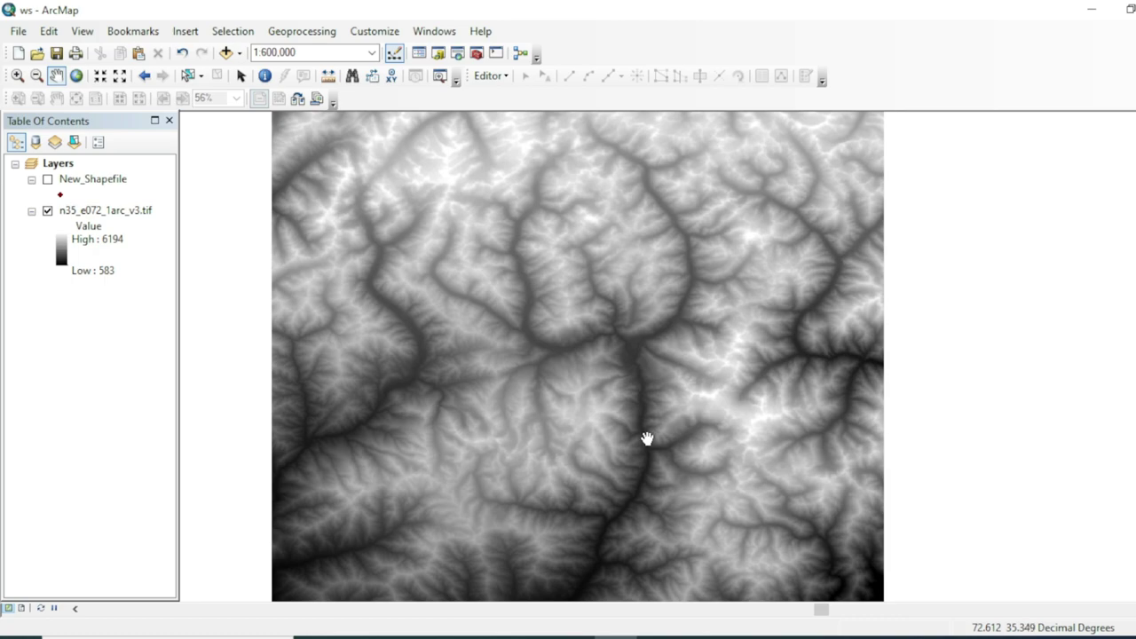
{"action": "scroll", "coordinate": [627, 345], "scroll_direction": "up", "scroll_amount": 2}
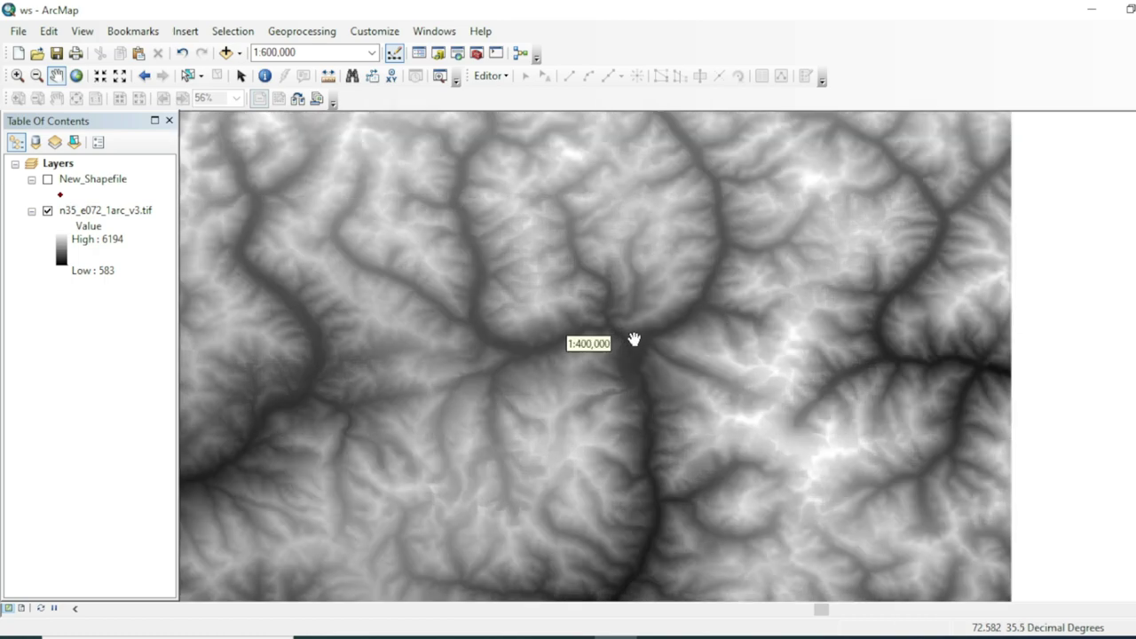
{"action": "scroll", "coordinate": [628, 340], "scroll_direction": "down", "scroll_amount": 3}
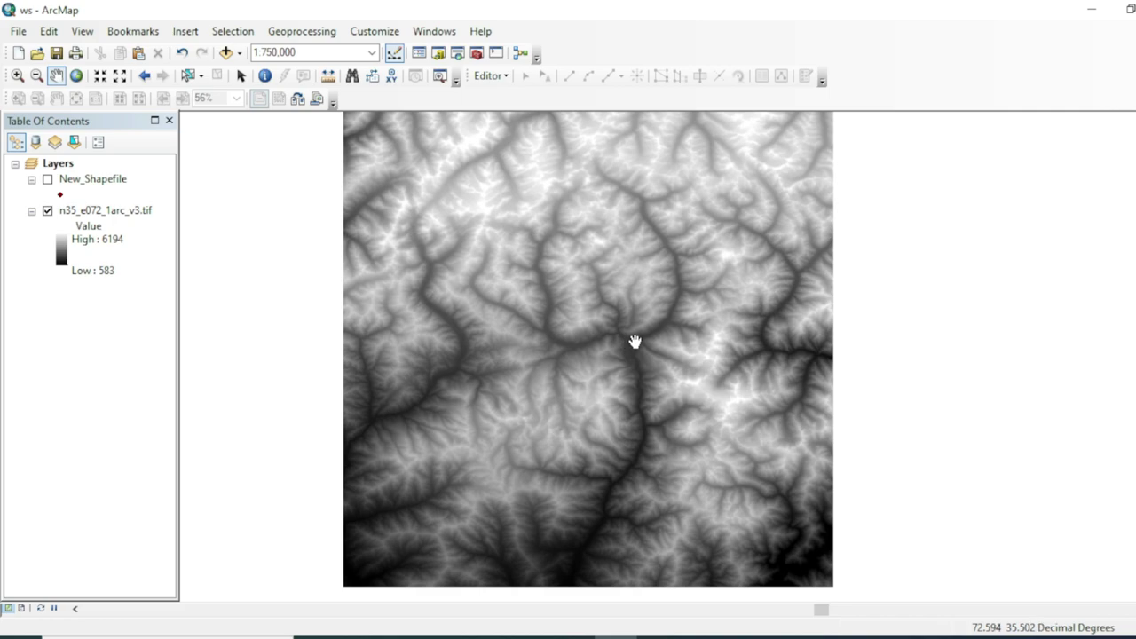
{"action": "left_click_drag", "start_coordinate": [633, 363], "coordinate": [637, 363]}
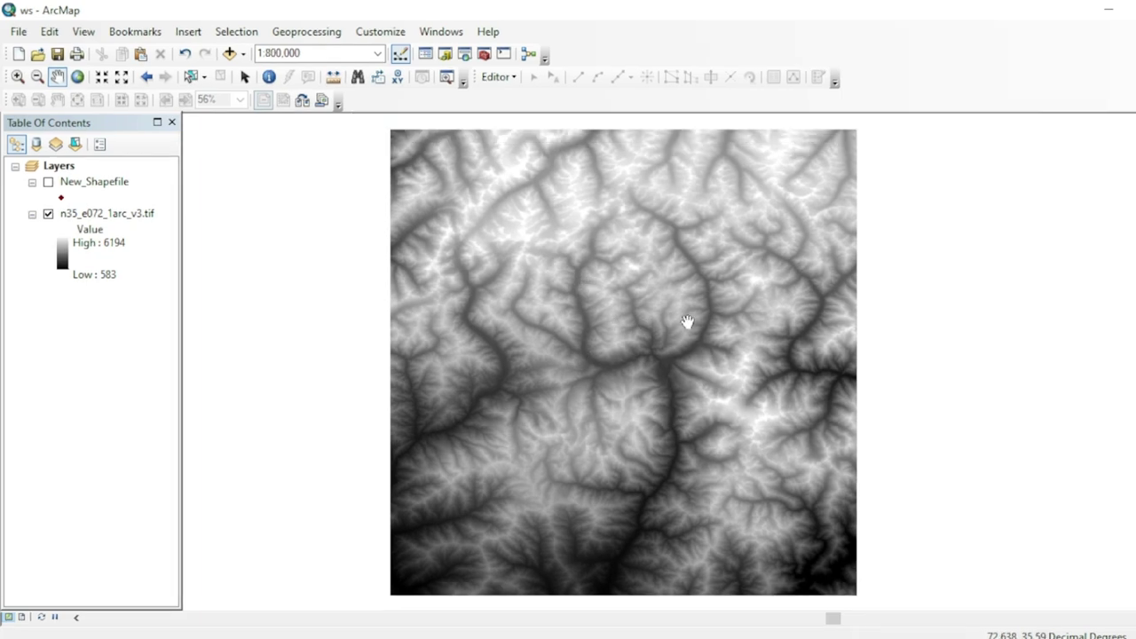
{"action": "left_click_drag", "start_coordinate": [687, 321], "coordinate": [678, 321]}
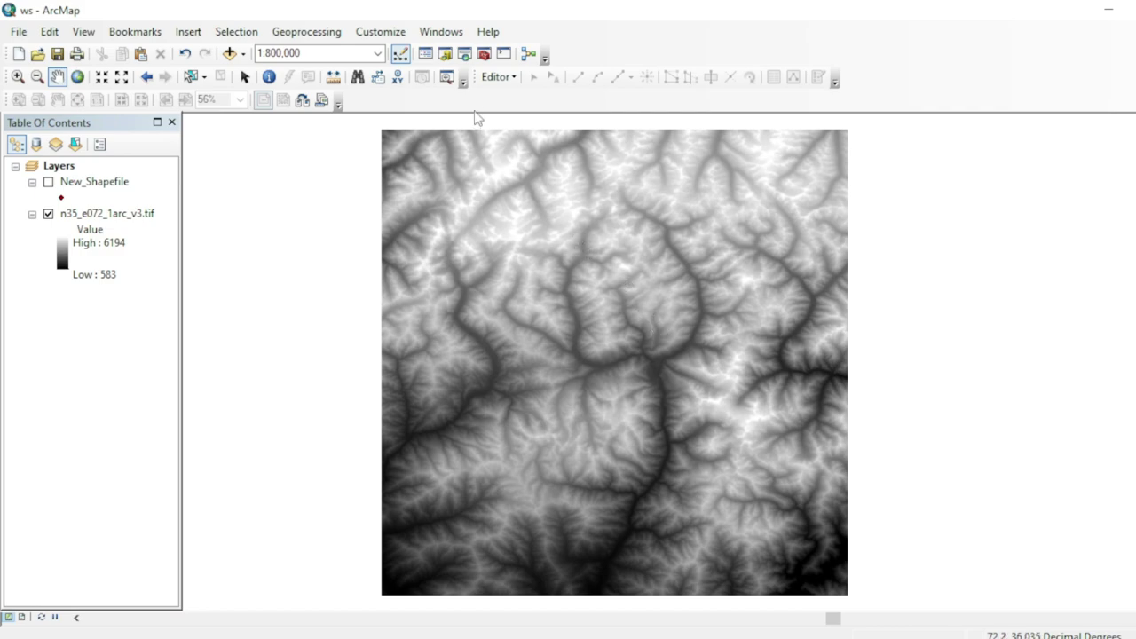
- Open ArcToolbox and expand the Hydrology toolset of the Spatial Analyst Tools
{"action": "left_click", "coordinate": [484, 53]}
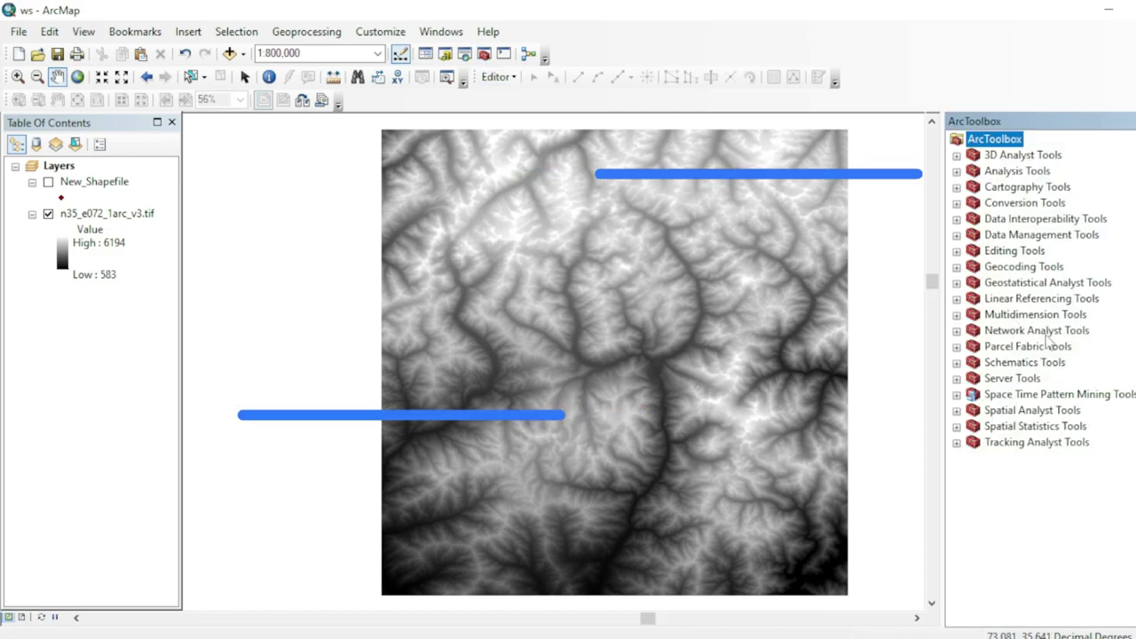
{"action": "left_click", "coordinate": [955, 411]}
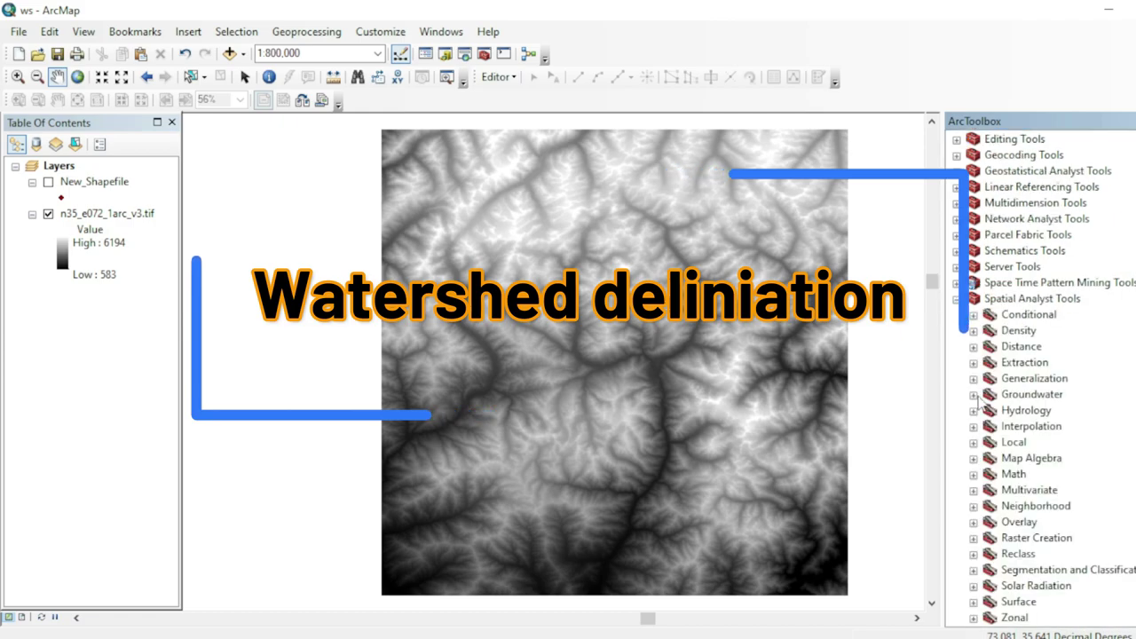
{"action": "left_click", "coordinate": [973, 411]}
{"action": "scroll", "coordinate": [1021, 399], "scroll_direction": "down", "scroll_amount": 1}
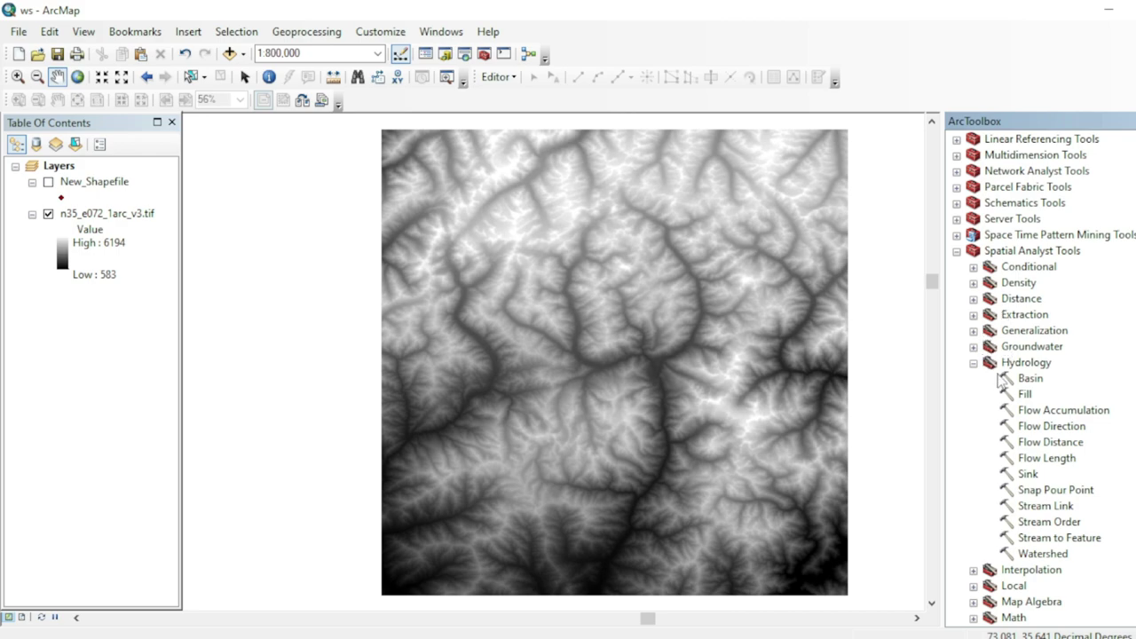
- Check in the extension settings whether Spatial Analyst is enabled, and close the settings
{"action": "left_click", "coordinate": [380, 31]}
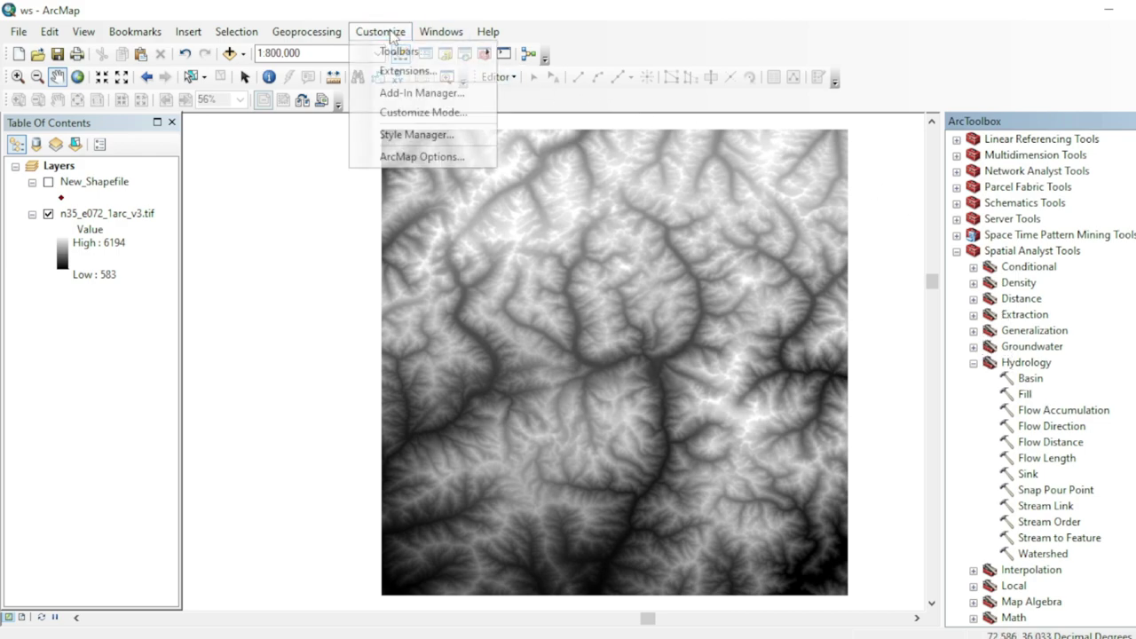
{"action": "left_click", "coordinate": [419, 64]}
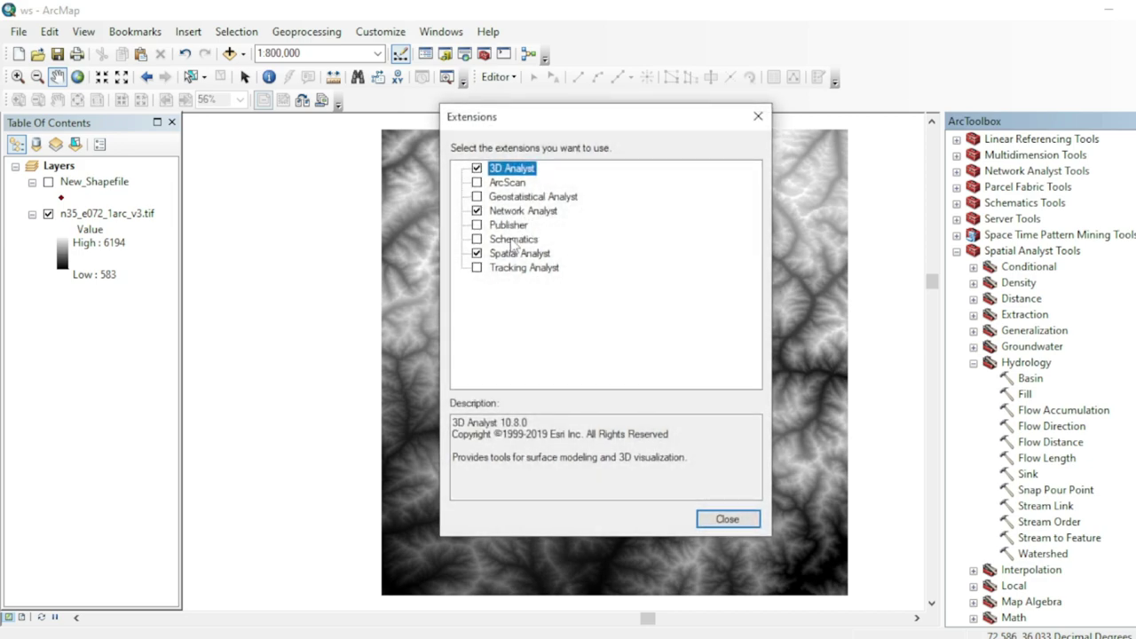
{"action": "left_click_drag", "start_coordinate": [565, 122], "coordinate": [578, 90]}
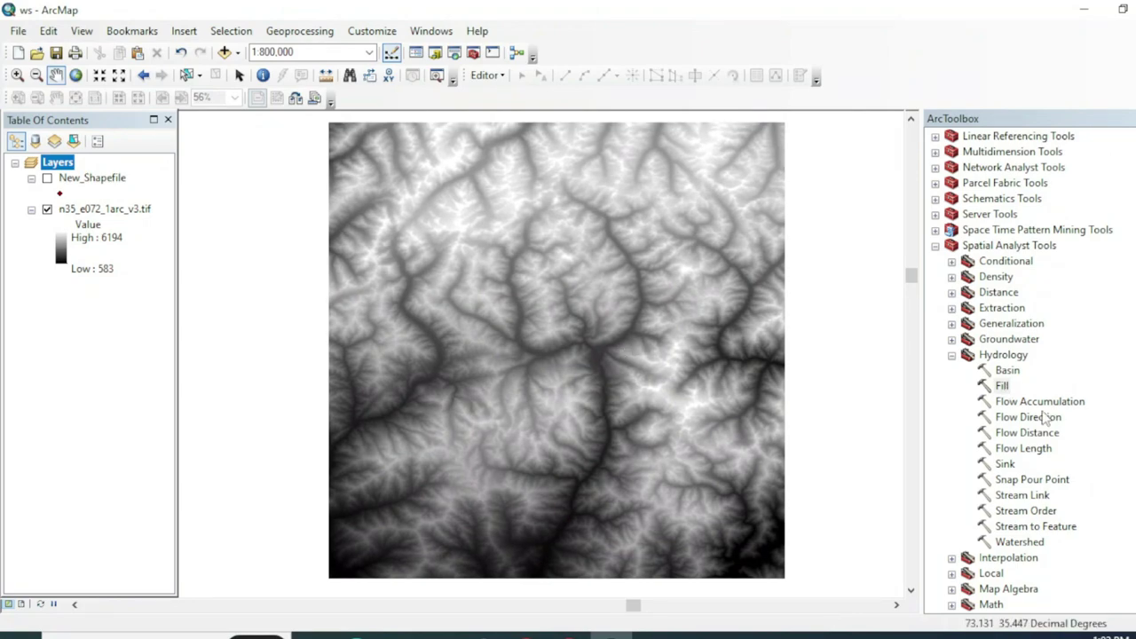
- Open the Fill tool and set n35_e072_1arc_v3.tif as its input surface raster
{"action": "double_click", "coordinate": [1001, 385]}
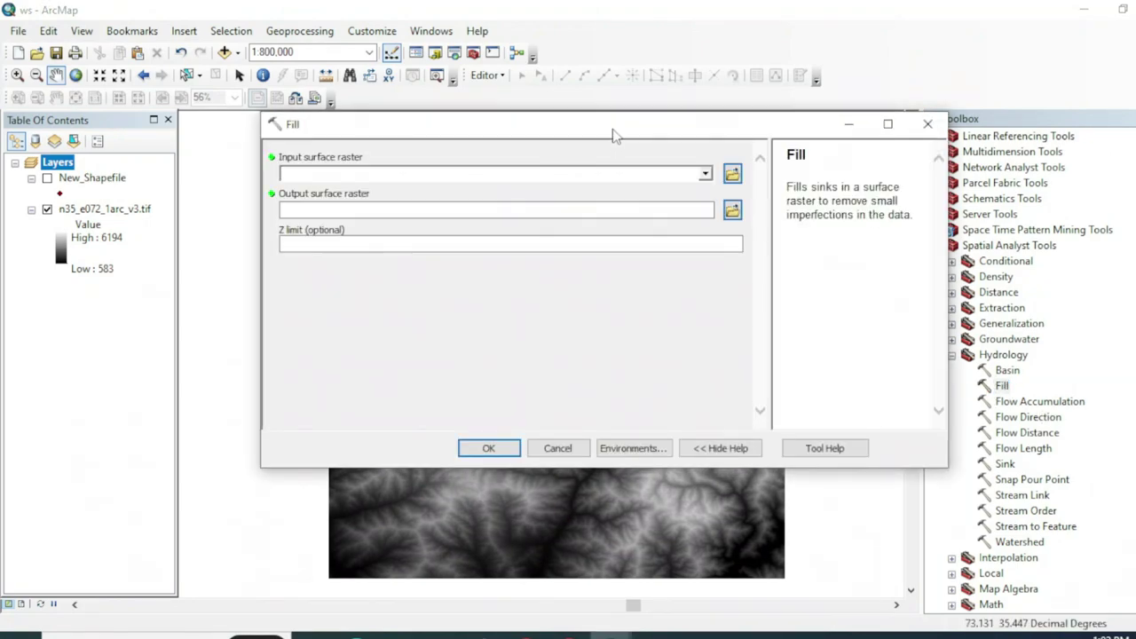
{"action": "left_click", "coordinate": [699, 177]}
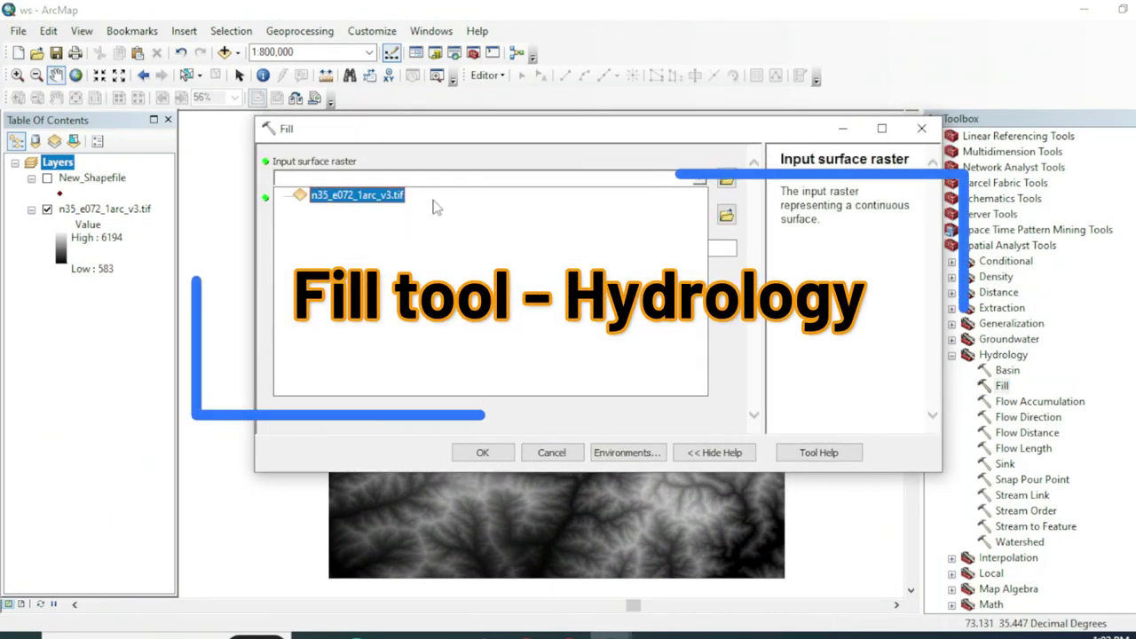
{"action": "left_click", "coordinate": [364, 195]}
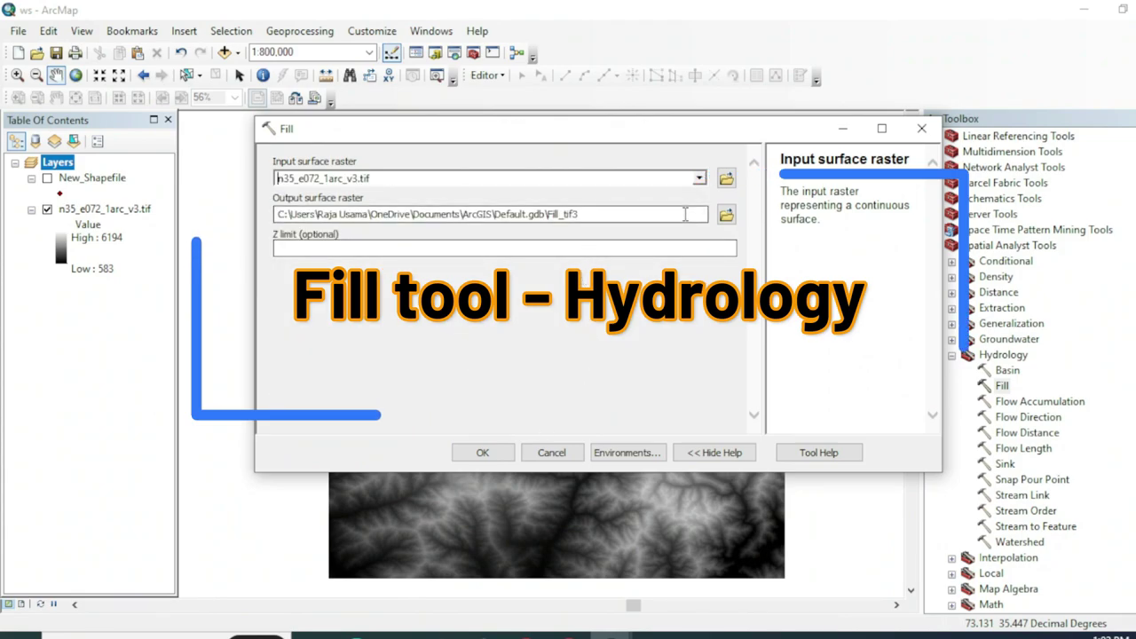
{"action": "left_click", "coordinate": [542, 288]}
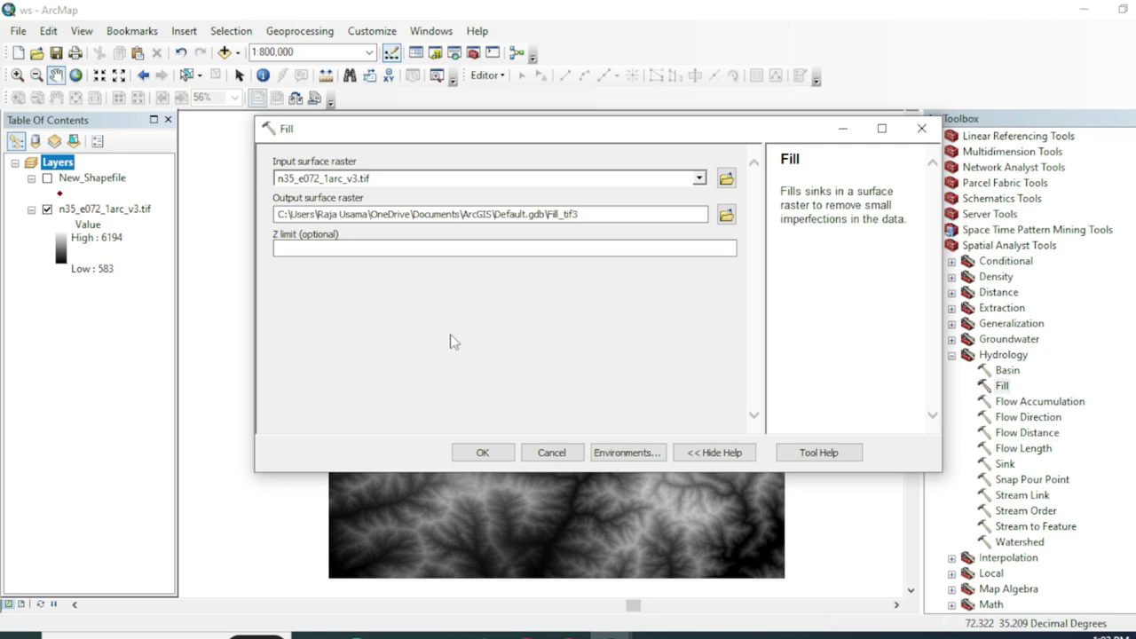
- Switch to Chrome and read the "How Fill works" help page about filling sinks and removing peaks
{"action": "mouse_move", "coordinate": [525, 632]}
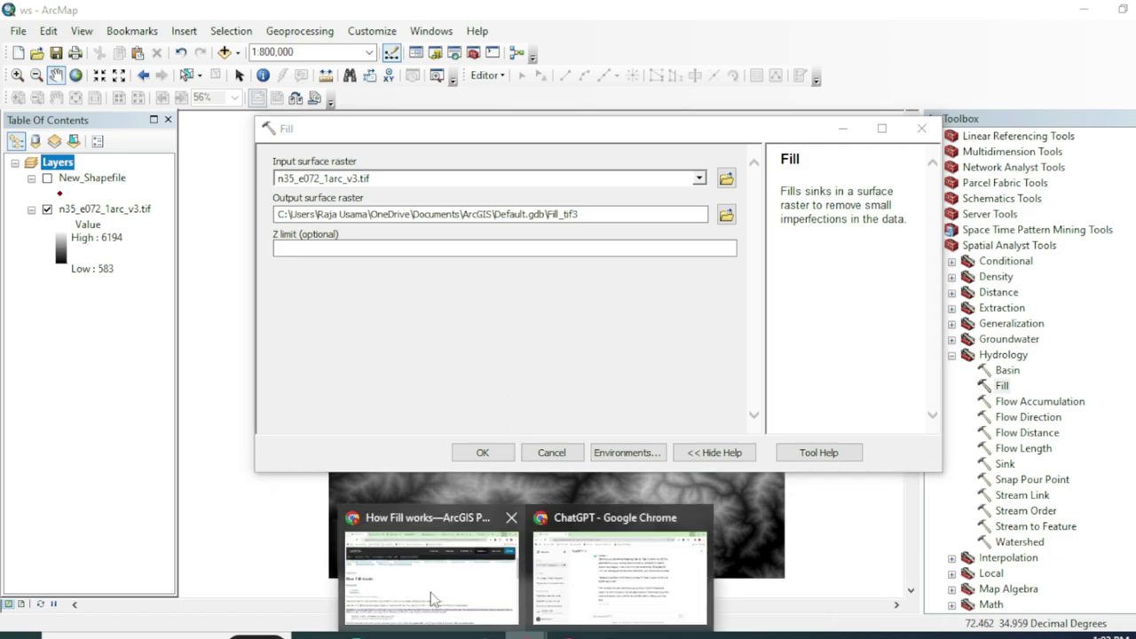
{"action": "left_click", "coordinate": [430, 592]}
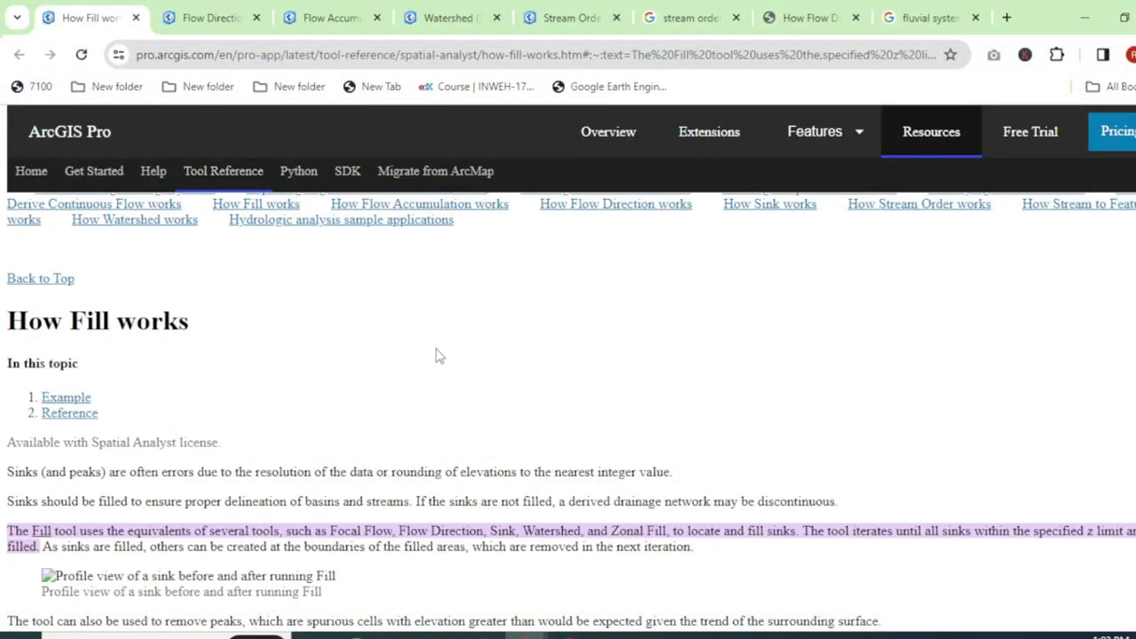
{"action": "scroll", "coordinate": [436, 352], "scroll_direction": "down", "scroll_amount": 1}
{"action": "scroll", "coordinate": [772, 353], "scroll_direction": "down", "scroll_amount": 7}
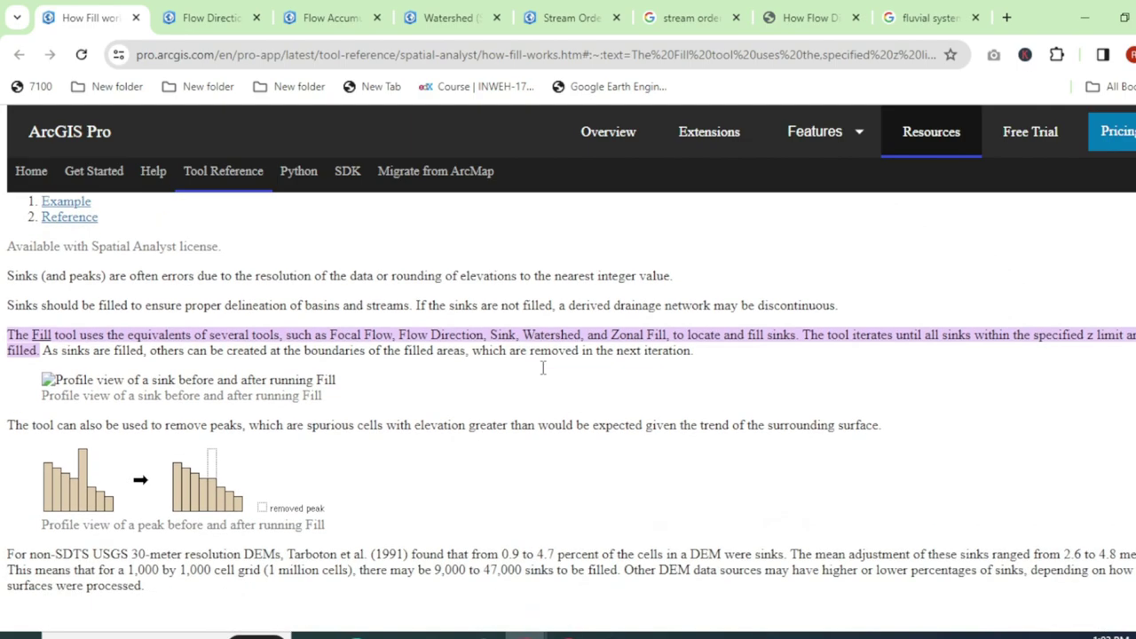
{"action": "scroll", "coordinate": [197, 479], "scroll_direction": "up", "scroll_amount": 8}
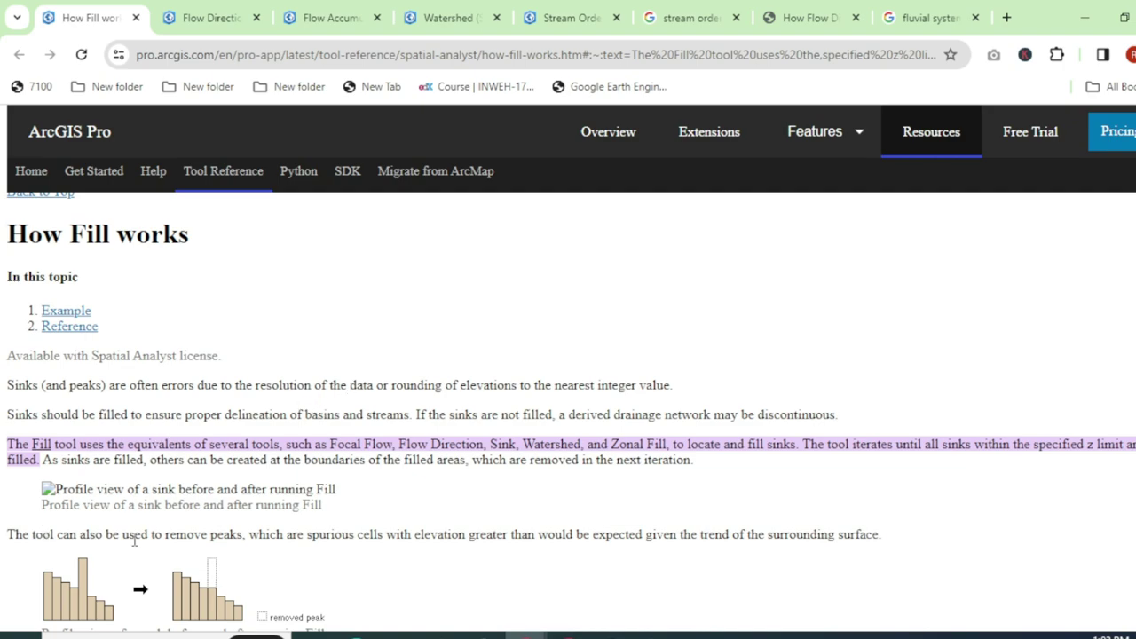
{"action": "scroll", "coordinate": [252, 535], "scroll_direction": "down", "scroll_amount": 1}
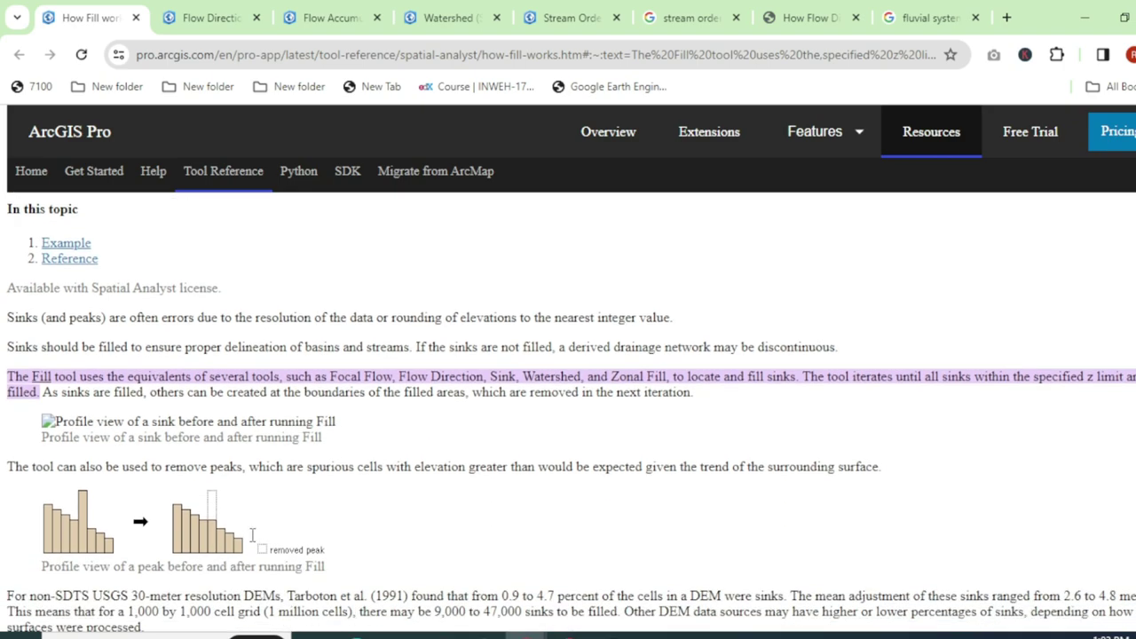
- Switch back to ArcMap, run the Fill tool, and hide the original n35_e072_1arc_v3.tif layer
{"action": "mouse_move", "coordinate": [573, 635]}
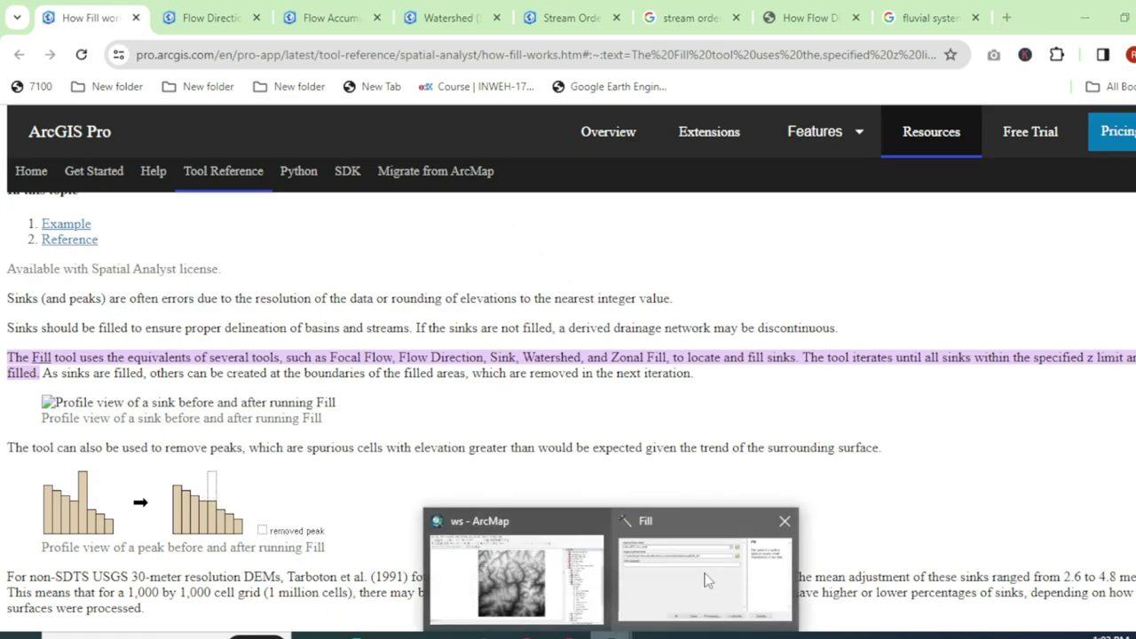
{"action": "left_click", "coordinate": [665, 562]}
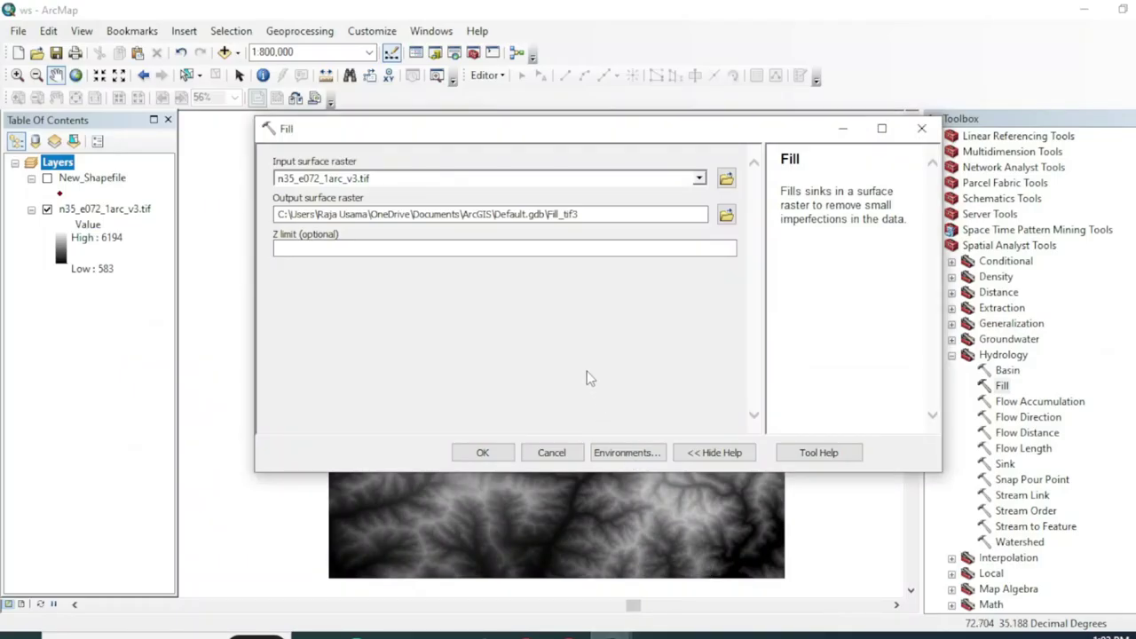
{"action": "left_click", "coordinate": [482, 453]}
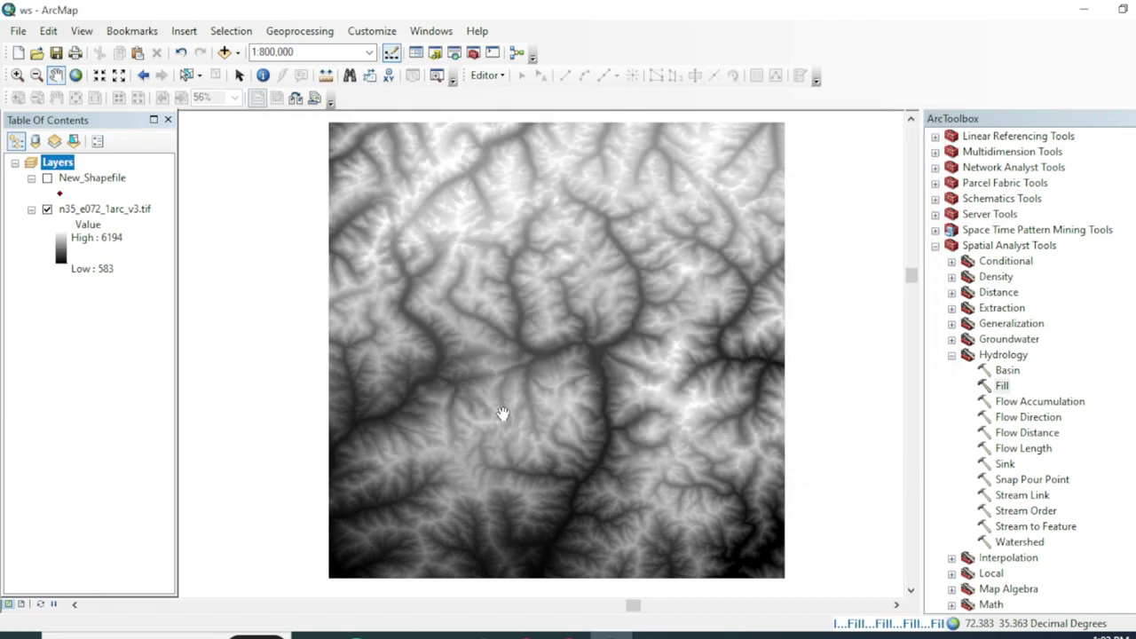
{"action": "left_click", "coordinate": [47, 303]}
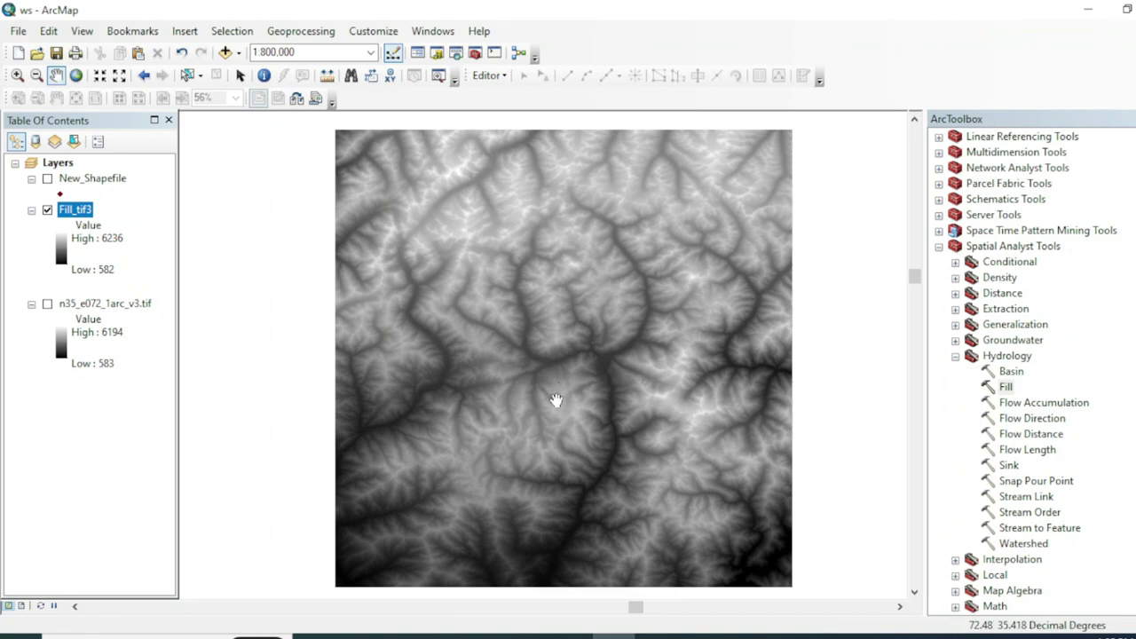
- Open the Flow Direction tool and set Fill_tif3 as its input surface raster
{"action": "double_click", "coordinate": [1008, 420]}
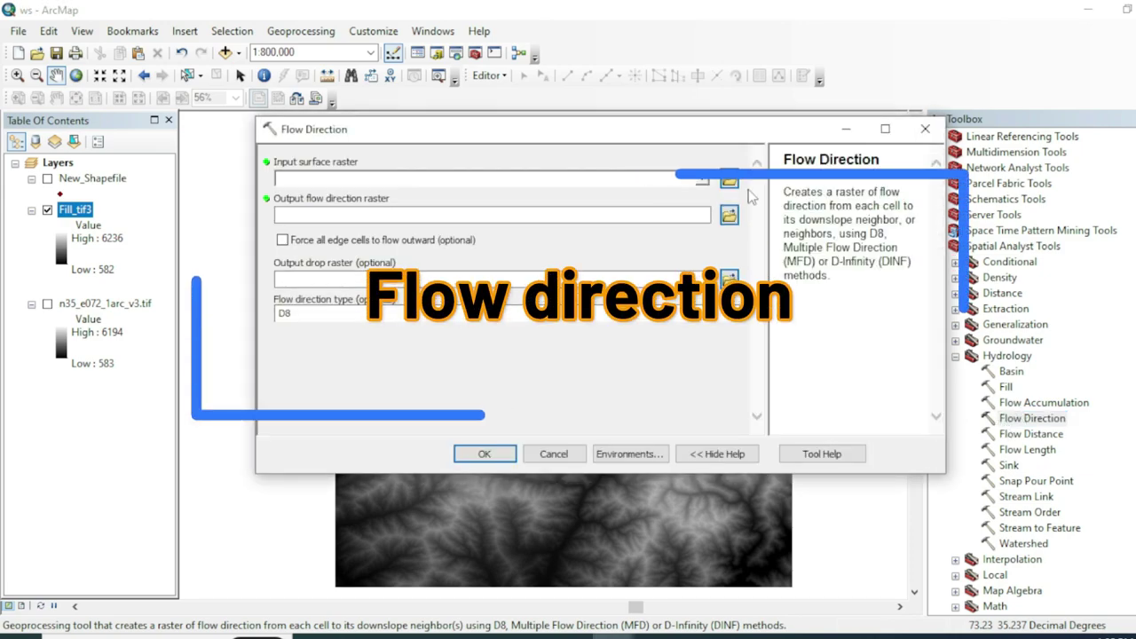
{"action": "left_click", "coordinate": [701, 179]}
{"action": "left_click", "coordinate": [326, 194]}
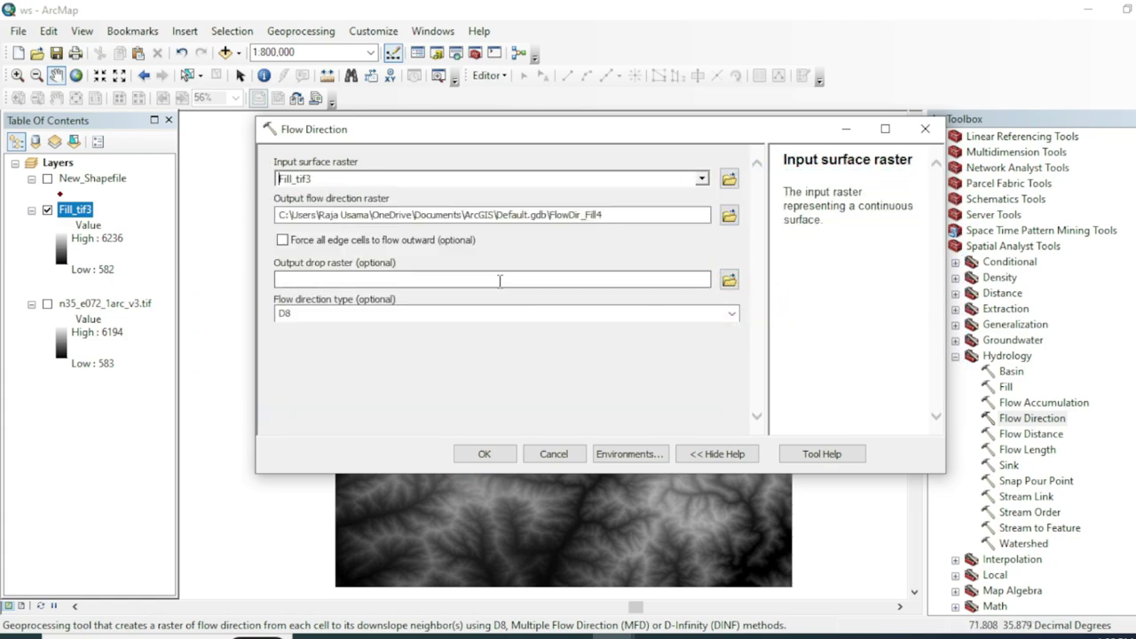
- Reposition the Flow Direction dialog and review the available flow direction types, D8, MFD and DINF, keeping D8
{"action": "left_click_drag", "start_coordinate": [546, 143], "coordinate": [548, 203]}
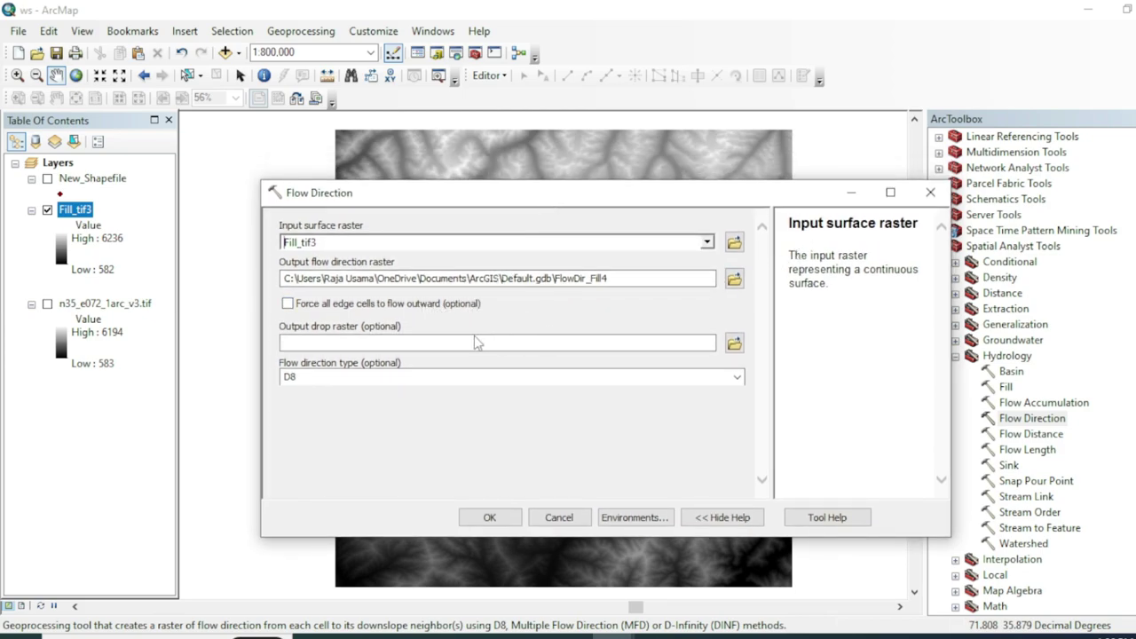
{"action": "left_click_drag", "start_coordinate": [577, 202], "coordinate": [573, 238]}
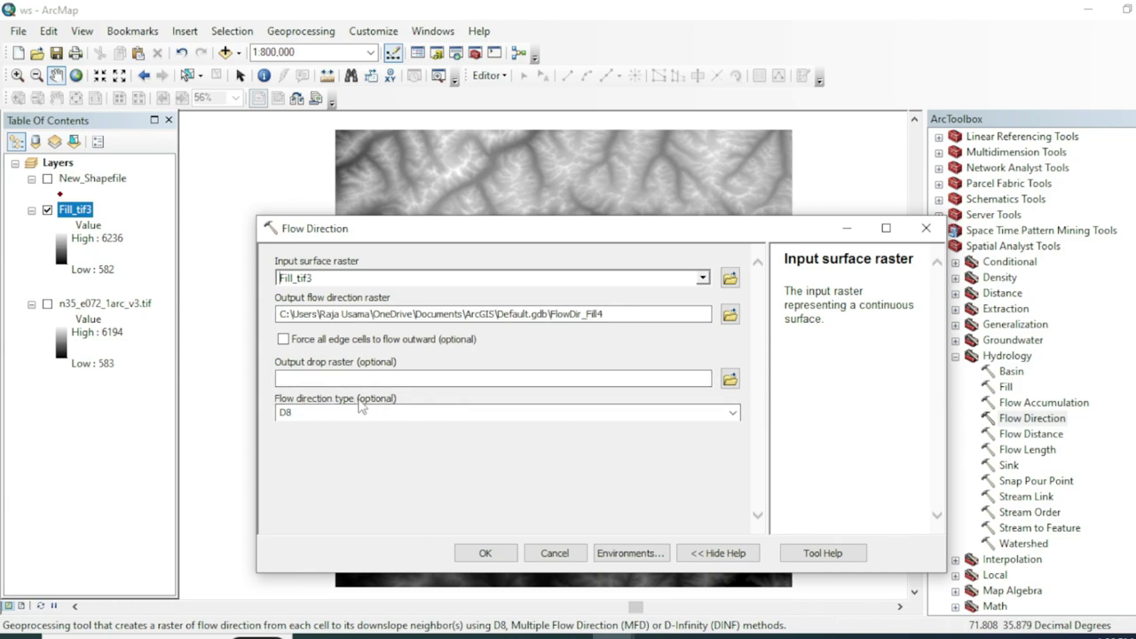
{"action": "left_click", "coordinate": [661, 404]}
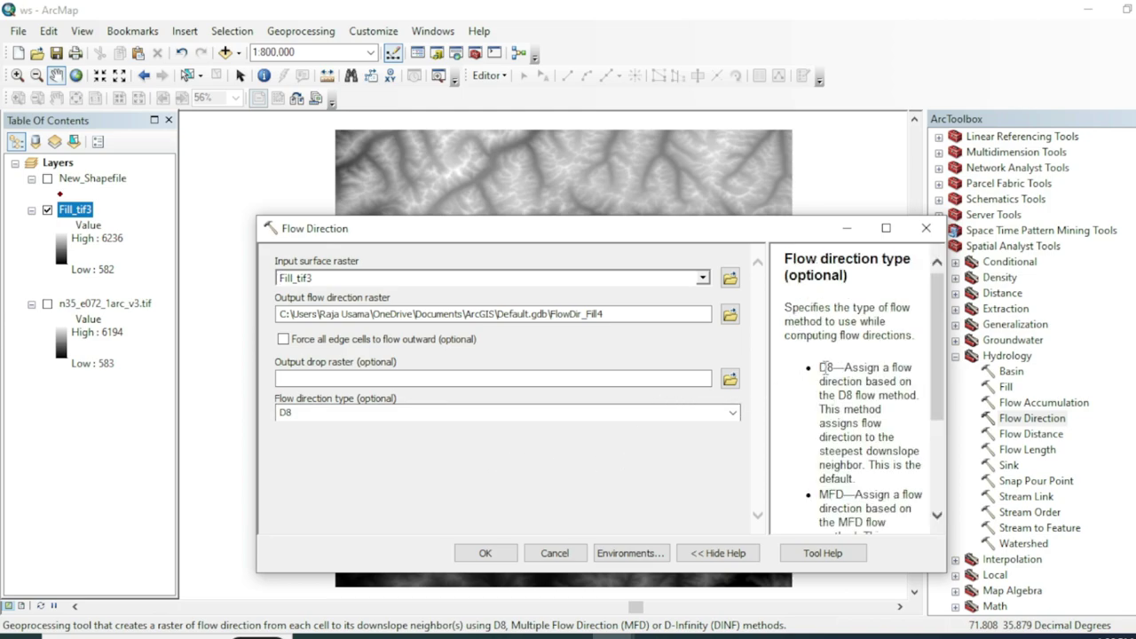
{"action": "left_click", "coordinate": [733, 412]}
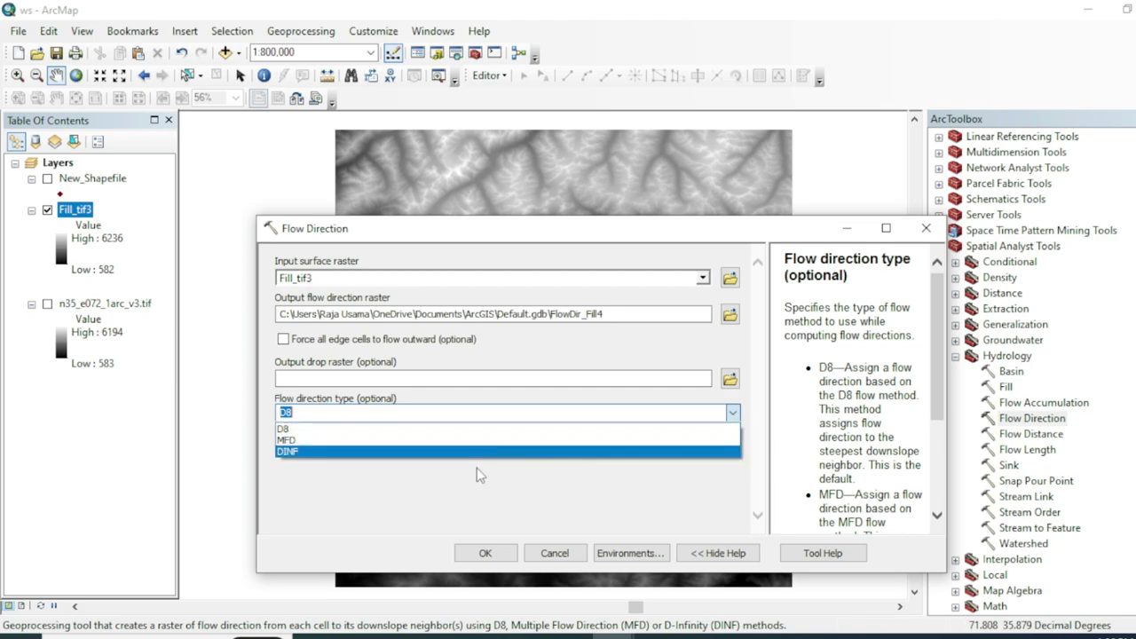
{"action": "left_click", "coordinate": [477, 495]}
{"action": "left_click", "coordinate": [393, 475]}
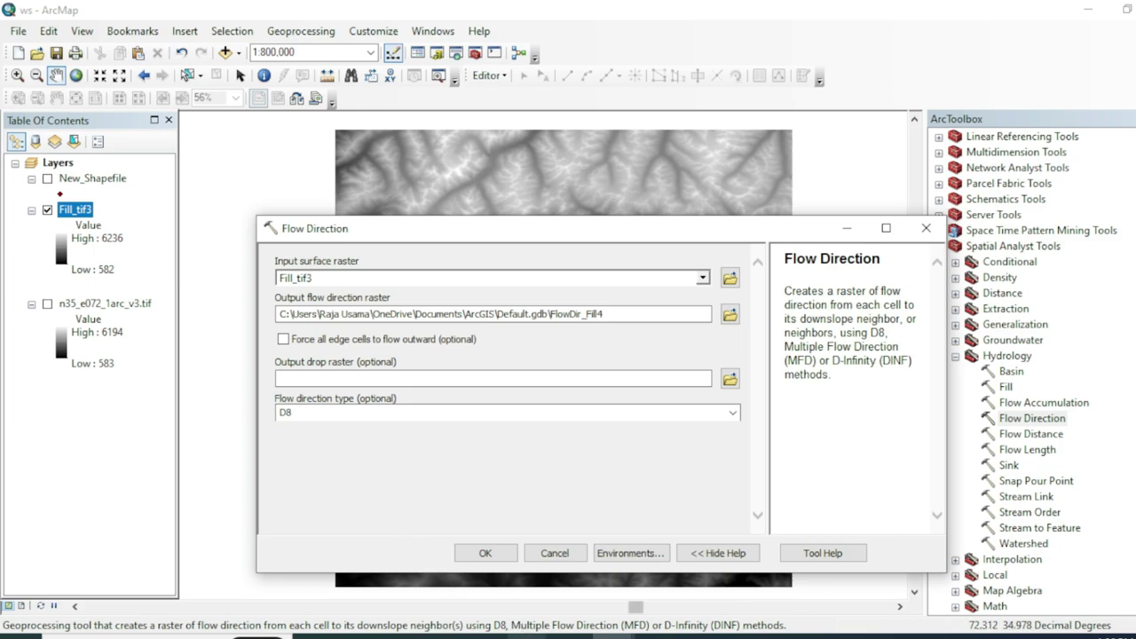
- Switch to Chrome and read the Flow Direction (Spatial Analyst) help page about the illustration, flow modeling methods and usage notes
{"action": "left_click", "coordinate": [525, 632]}
{"action": "left_click", "coordinate": [470, 596]}
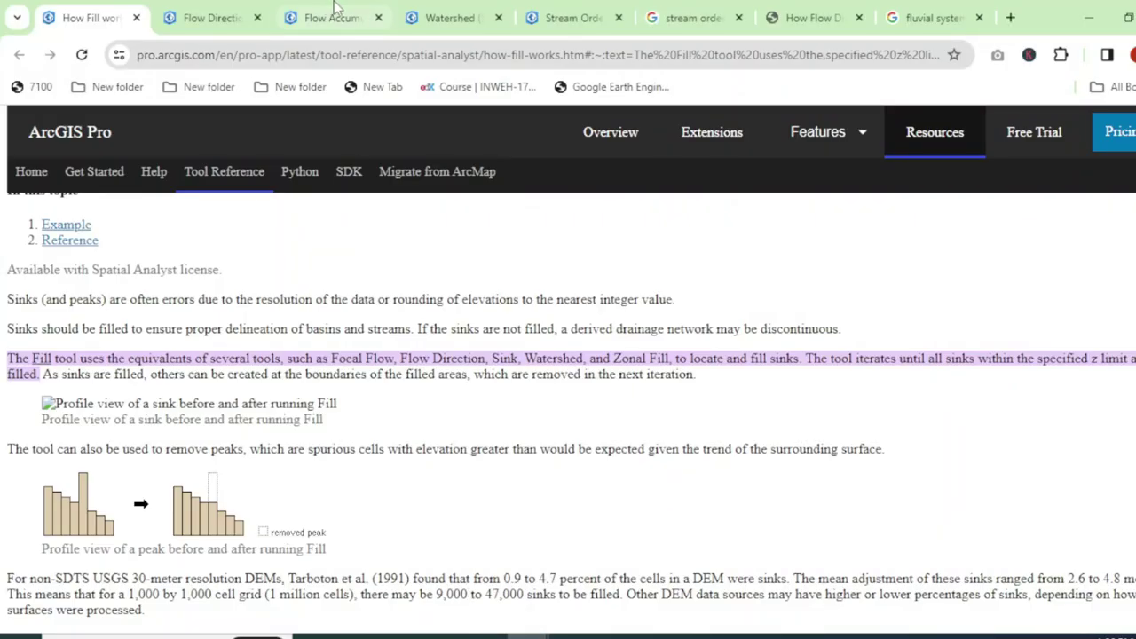
{"action": "left_click", "coordinate": [232, 16]}
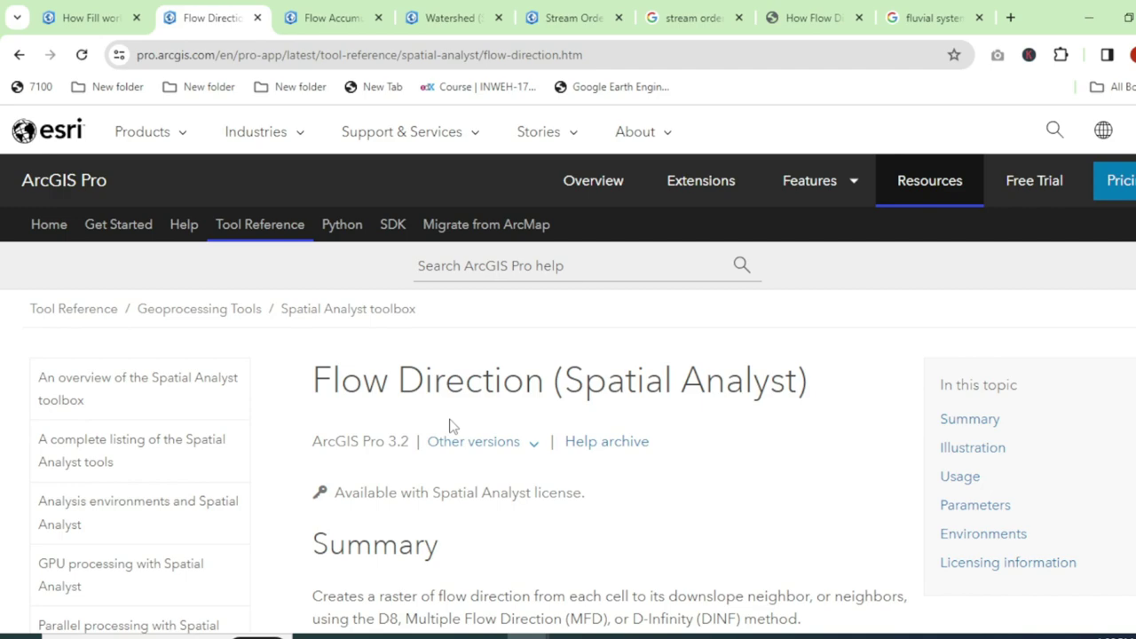
{"action": "scroll", "coordinate": [449, 426], "scroll_direction": "down", "scroll_amount": 8}
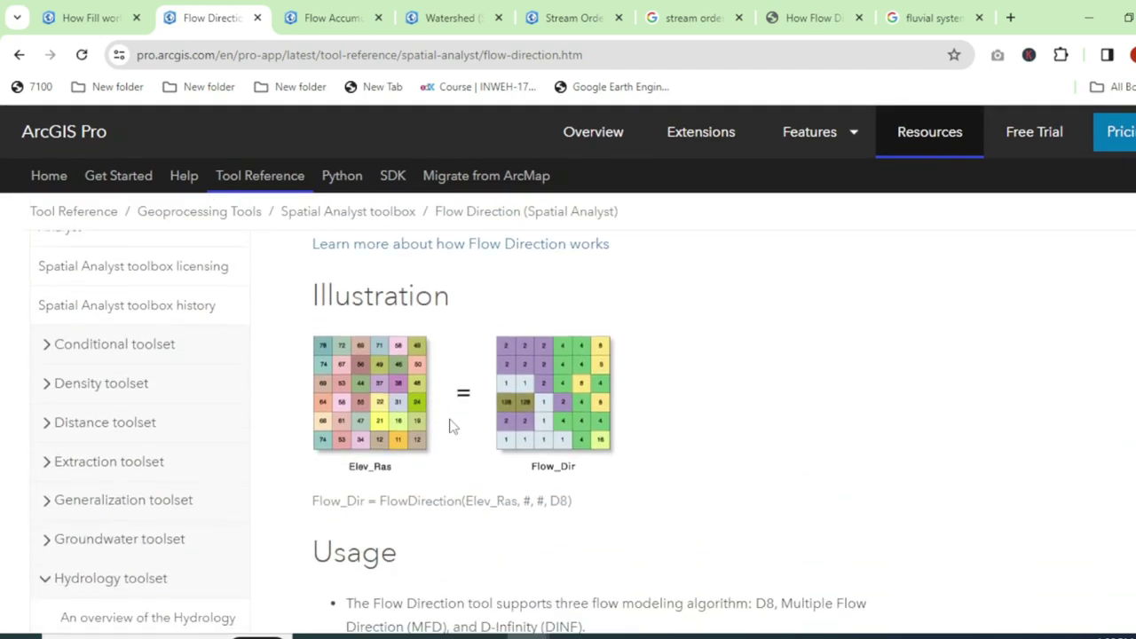
{"action": "scroll", "coordinate": [450, 426], "scroll_direction": "up", "scroll_amount": 2}
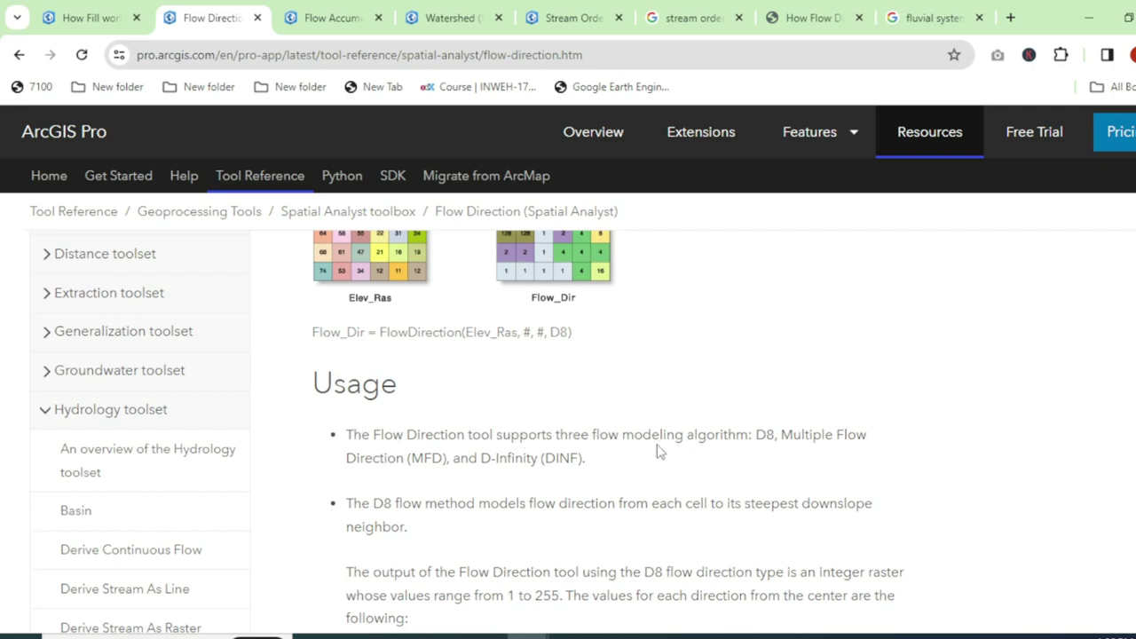
{"action": "left_click_drag", "start_coordinate": [755, 434], "coordinate": [765, 433]}
{"action": "left_click", "coordinate": [423, 456]}
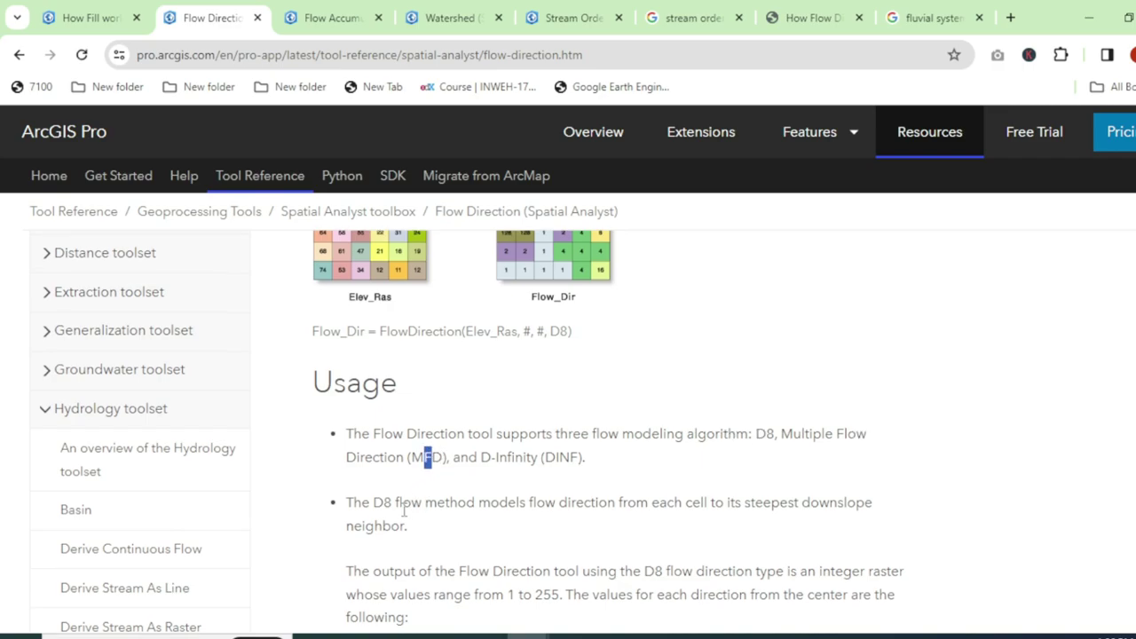
{"action": "scroll", "coordinate": [426, 456], "scroll_direction": "down", "scroll_amount": 3}
{"action": "scroll", "coordinate": [402, 501], "scroll_direction": "down", "scroll_amount": 10}
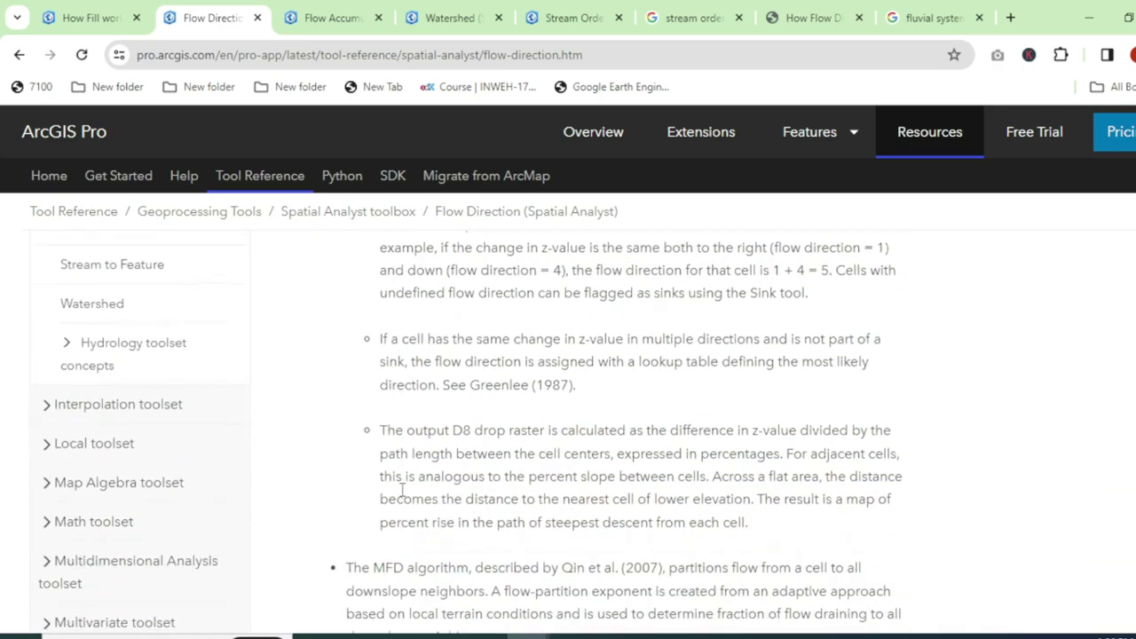
{"action": "scroll", "coordinate": [402, 490], "scroll_direction": "down", "scroll_amount": 5}
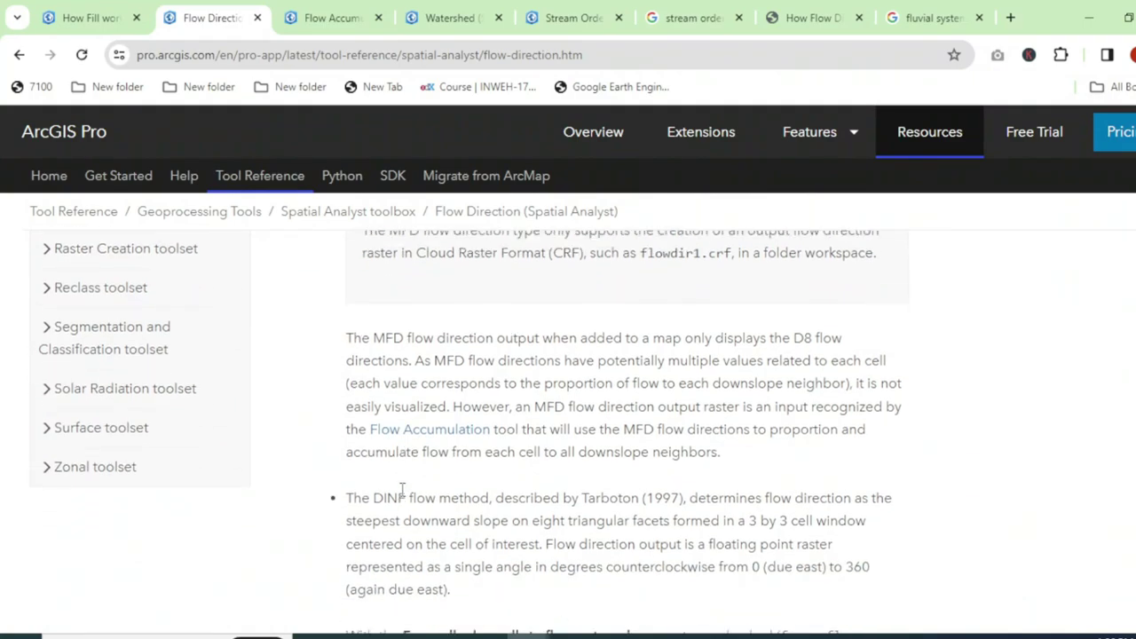
{"action": "scroll", "coordinate": [402, 490], "scroll_direction": "down", "scroll_amount": 2}
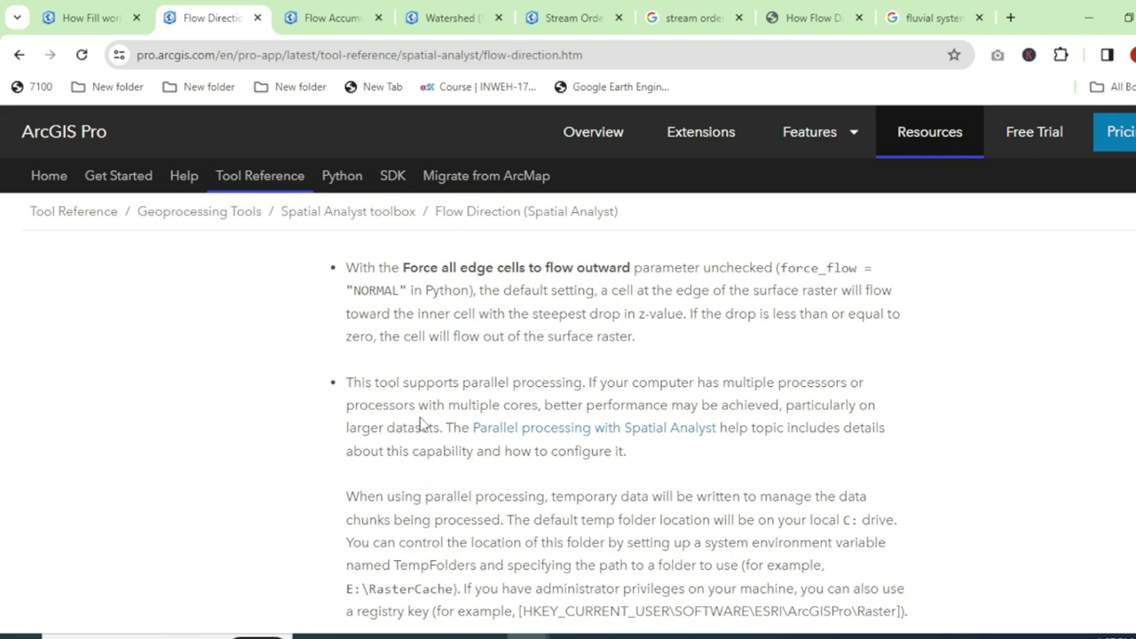
{"action": "scroll", "coordinate": [422, 426], "scroll_direction": "down", "scroll_amount": 3}
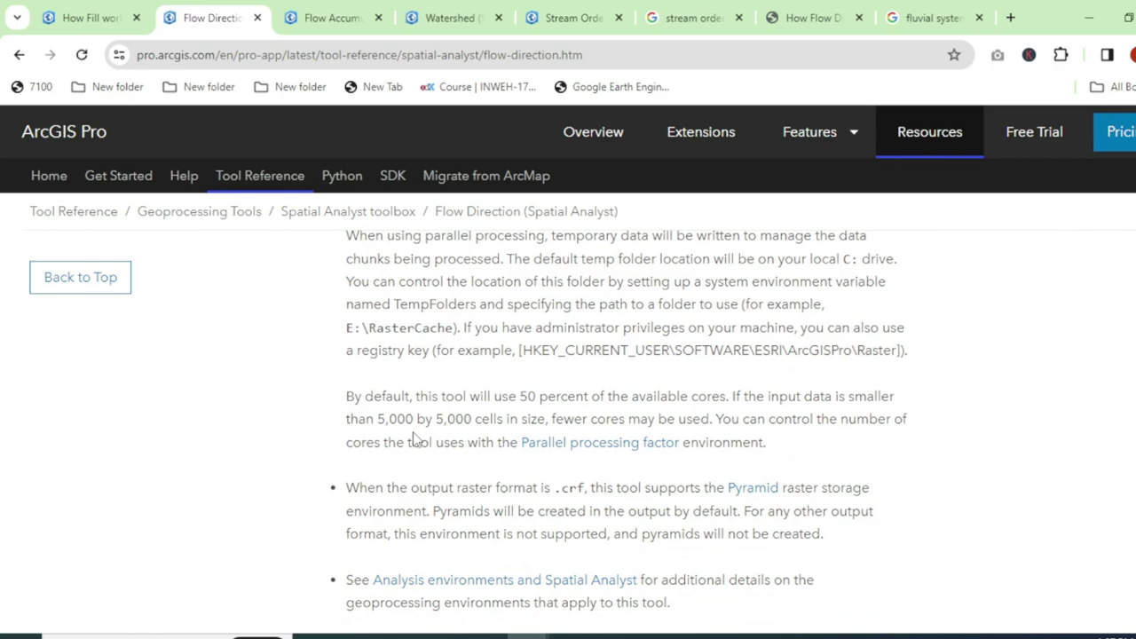
- Switch back to ArcMap and run the Flow Direction tool on Fill_tif3 with the D8 type and output FlowDir_Fill4
{"action": "mouse_move", "coordinate": [634, 635]}
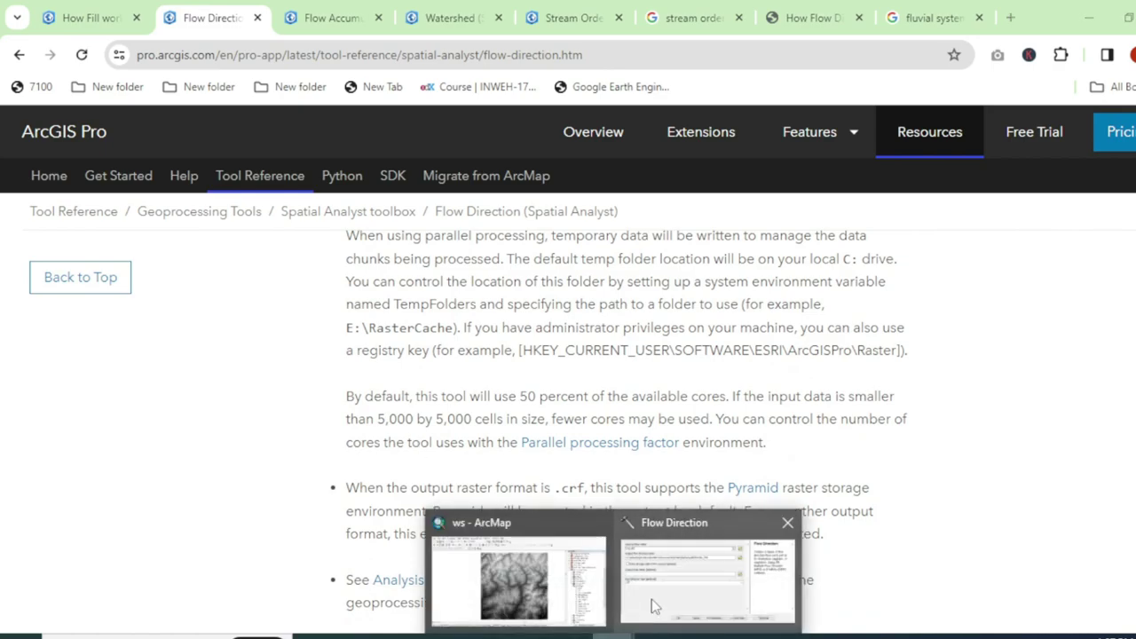
{"action": "left_click", "coordinate": [651, 599]}
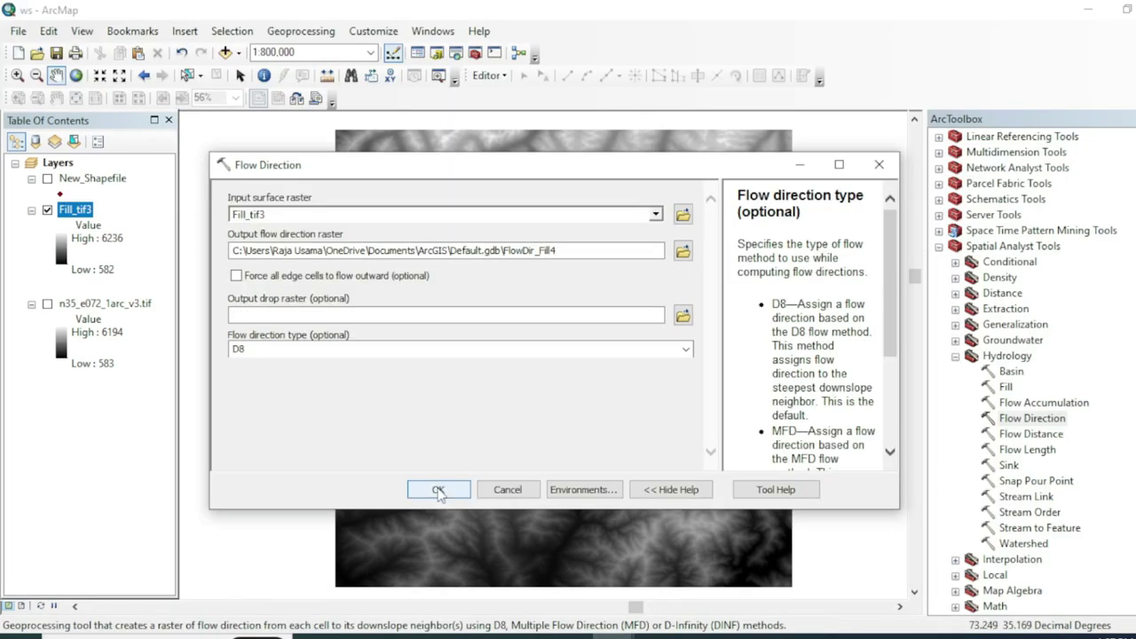
{"action": "left_click", "coordinate": [438, 490]}
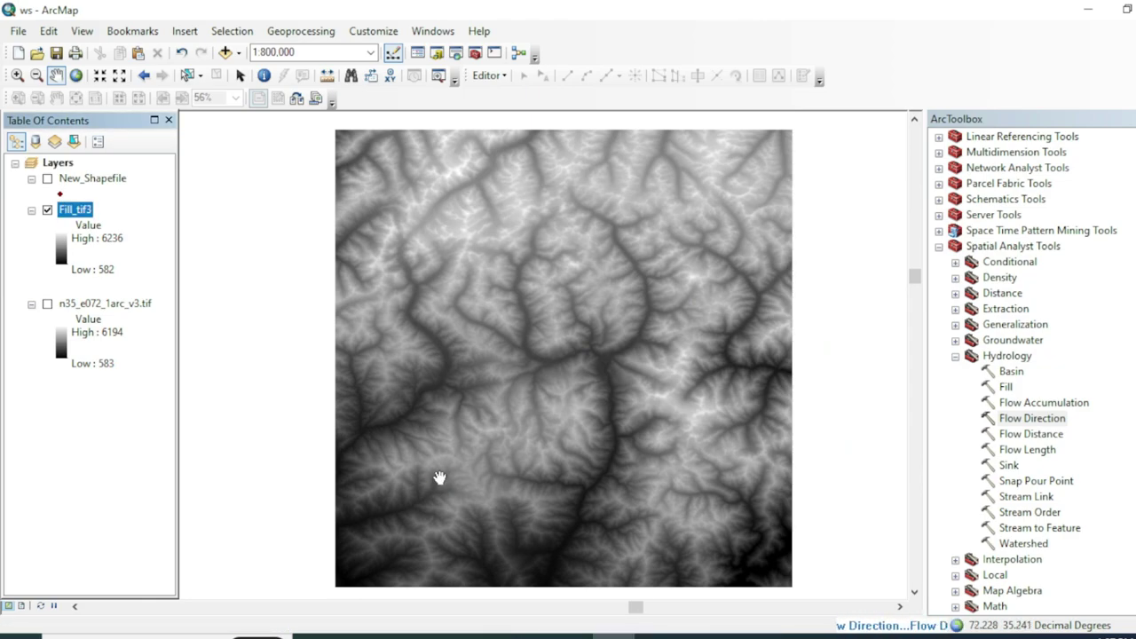
- Examine the flow direction raster's color pattern against its legend classes at several map scales
{"action": "scroll", "coordinate": [439, 477], "scroll_direction": "up", "scroll_amount": 1}
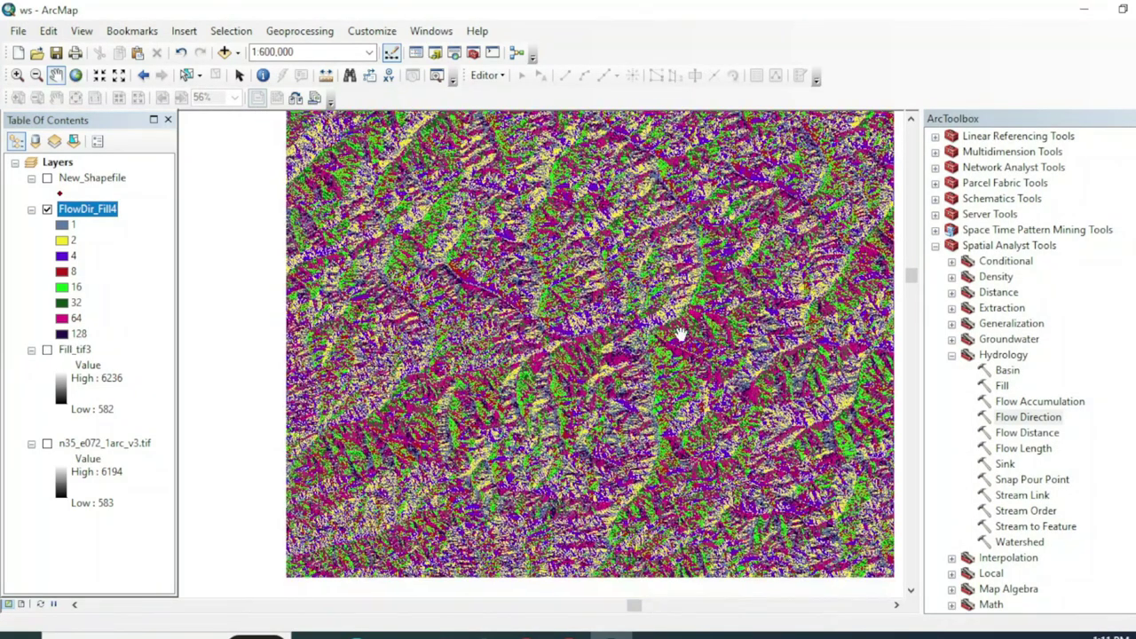
{"action": "left_click_drag", "start_coordinate": [680, 329], "coordinate": [609, 337]}
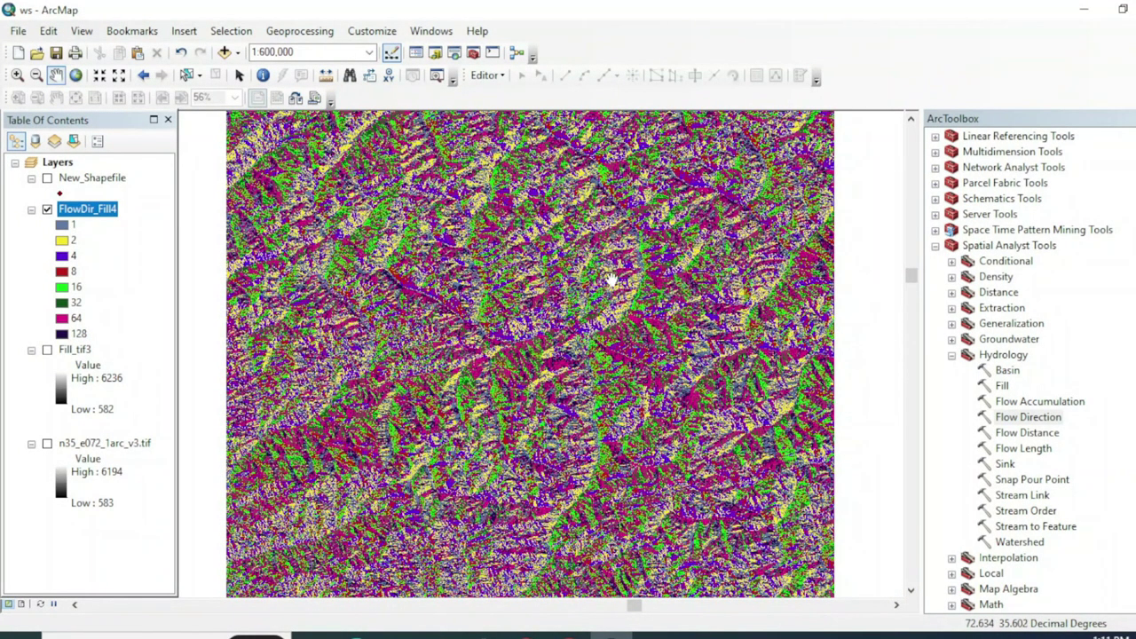
{"action": "scroll", "coordinate": [602, 298], "scroll_direction": "down", "scroll_amount": 3}
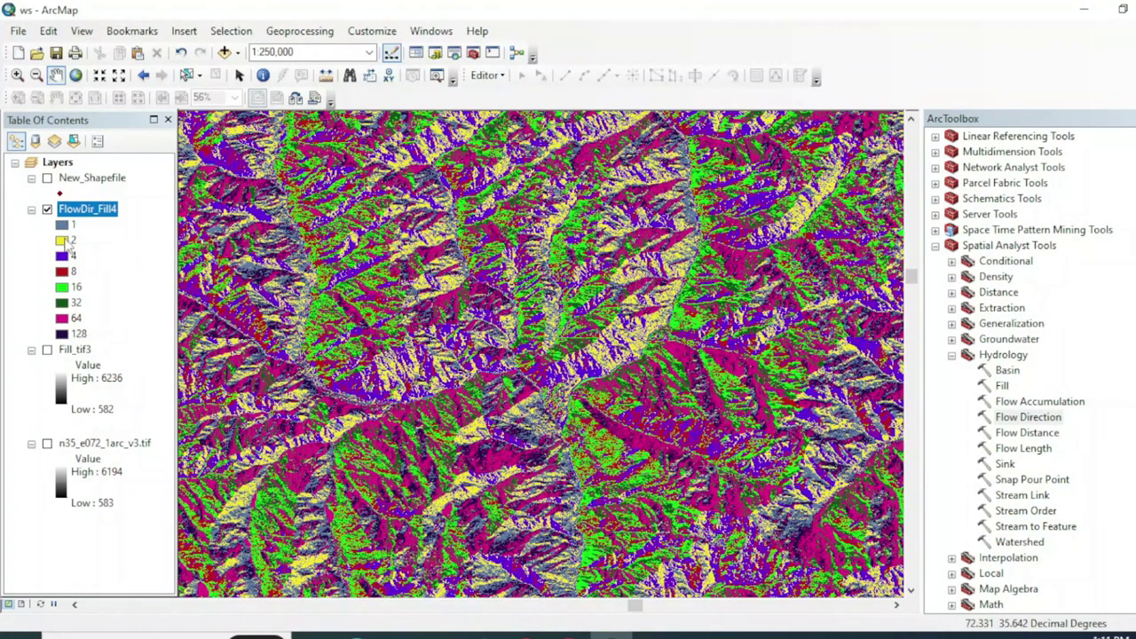
{"action": "left_click_drag", "start_coordinate": [550, 451], "coordinate": [551, 420]}
{"action": "scroll", "coordinate": [550, 420], "scroll_direction": "up", "scroll_amount": 2}
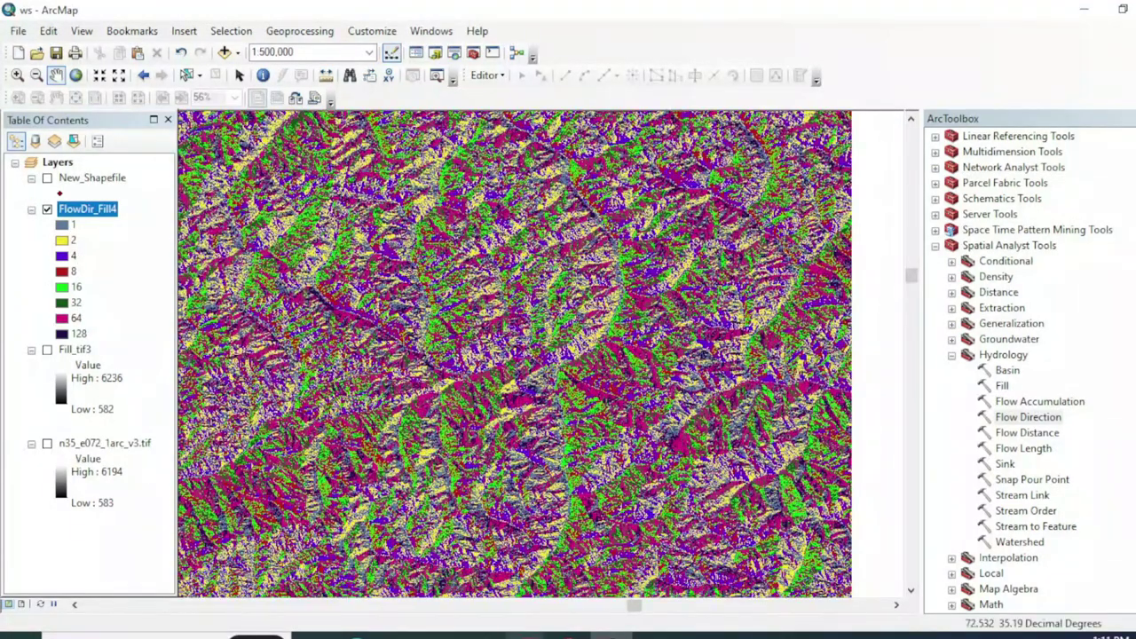
- Compare the flow direction raster in ArcMap with the direction coding diagram on the "How Flow Direction works" help page in Chrome
{"action": "mouse_move", "coordinate": [519, 630]}
{"action": "left_click", "coordinate": [483, 593]}
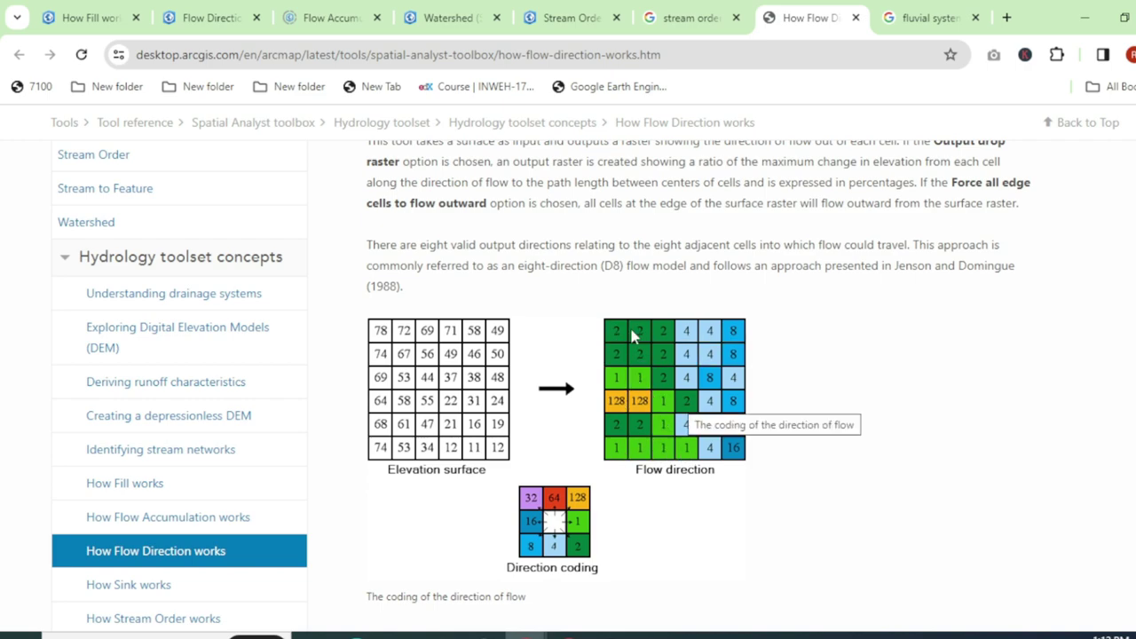
{"action": "left_click", "coordinate": [611, 635]}
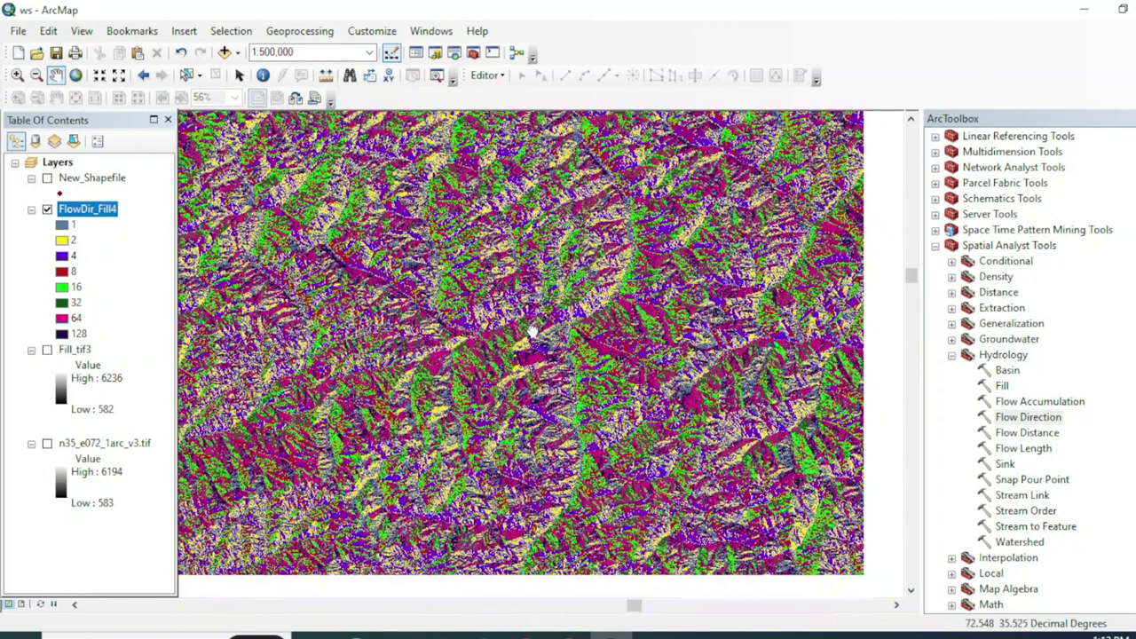
{"action": "scroll", "coordinate": [565, 360], "scroll_direction": "down", "scroll_amount": 1}
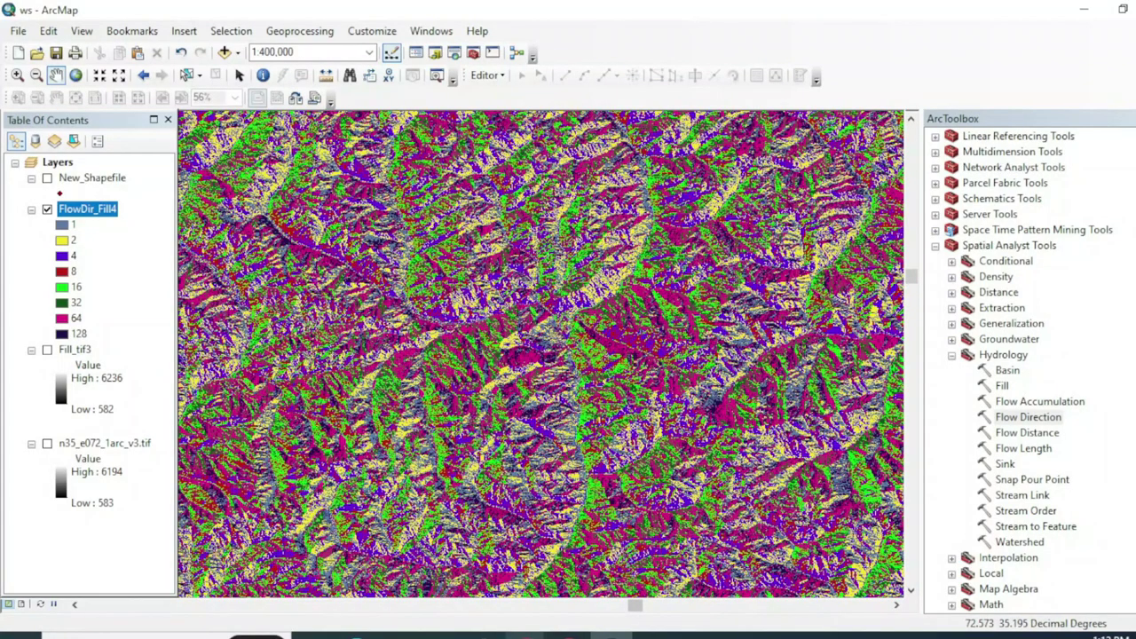
{"action": "mouse_move", "coordinate": [526, 633]}
{"action": "left_click", "coordinate": [504, 528]}
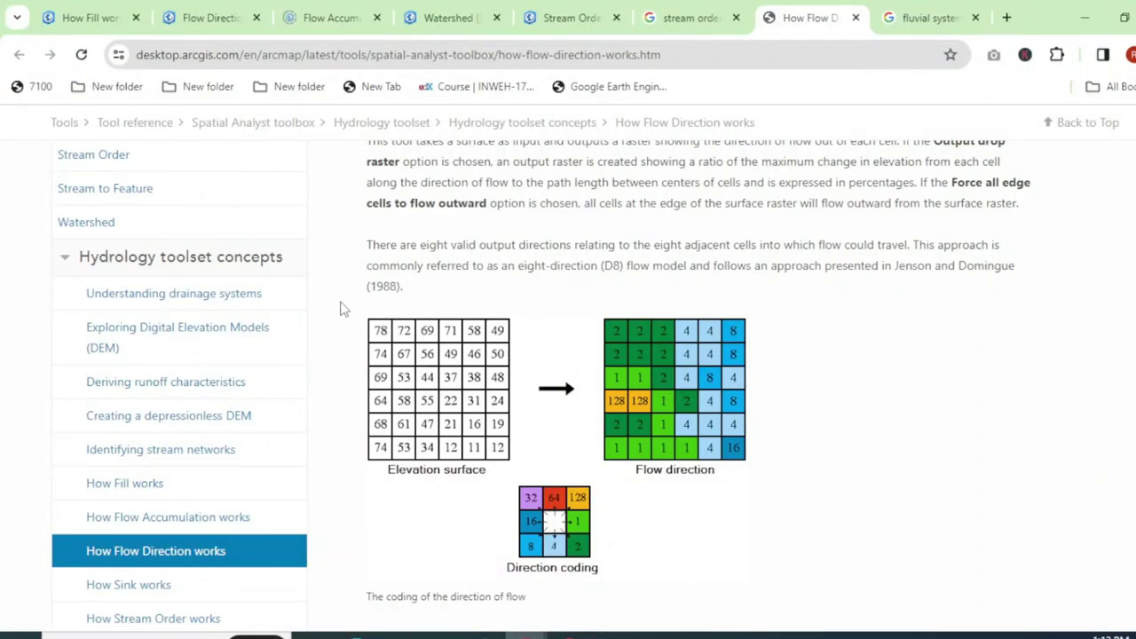
{"action": "left_click", "coordinate": [627, 635]}
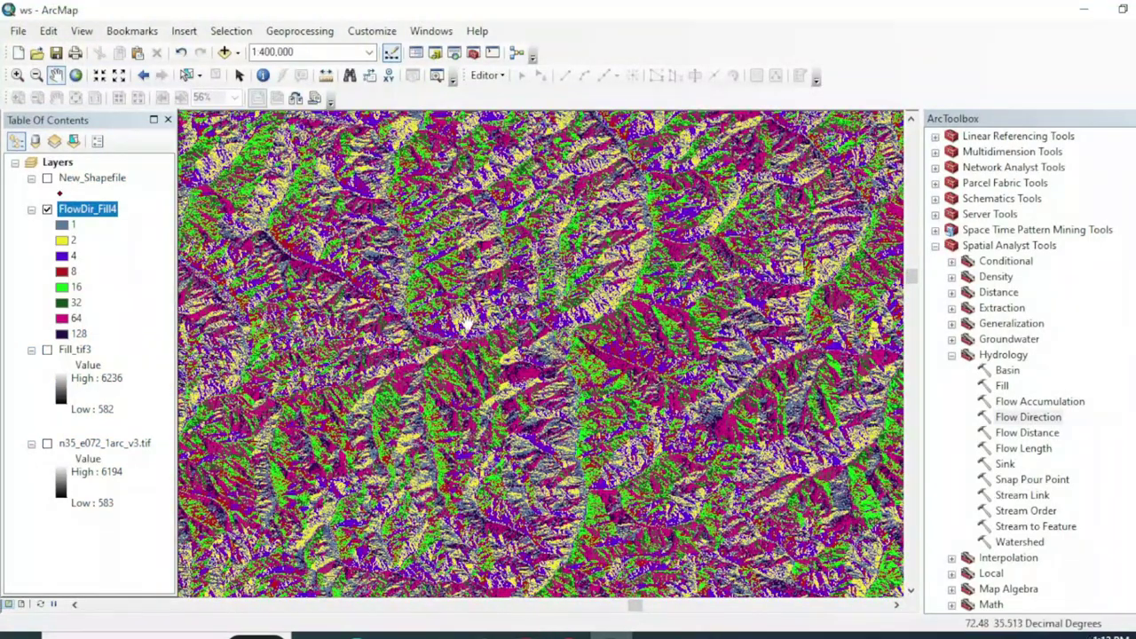
{"action": "left_click_drag", "start_coordinate": [467, 322], "coordinate": [453, 308]}
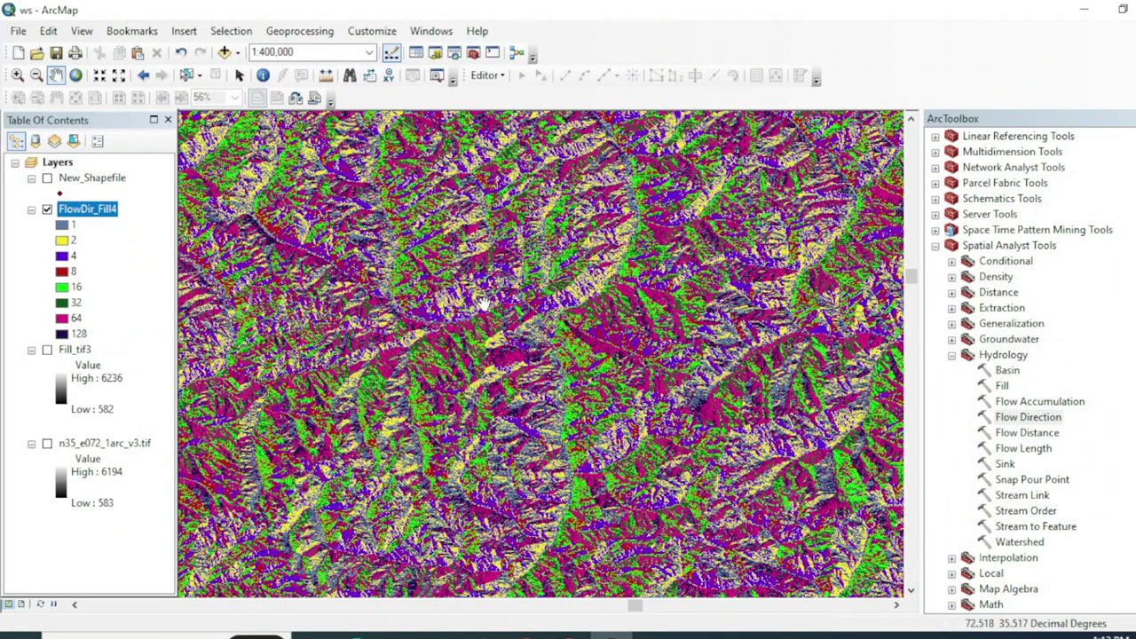
{"action": "scroll", "coordinate": [487, 306], "scroll_direction": "down", "scroll_amount": 2}
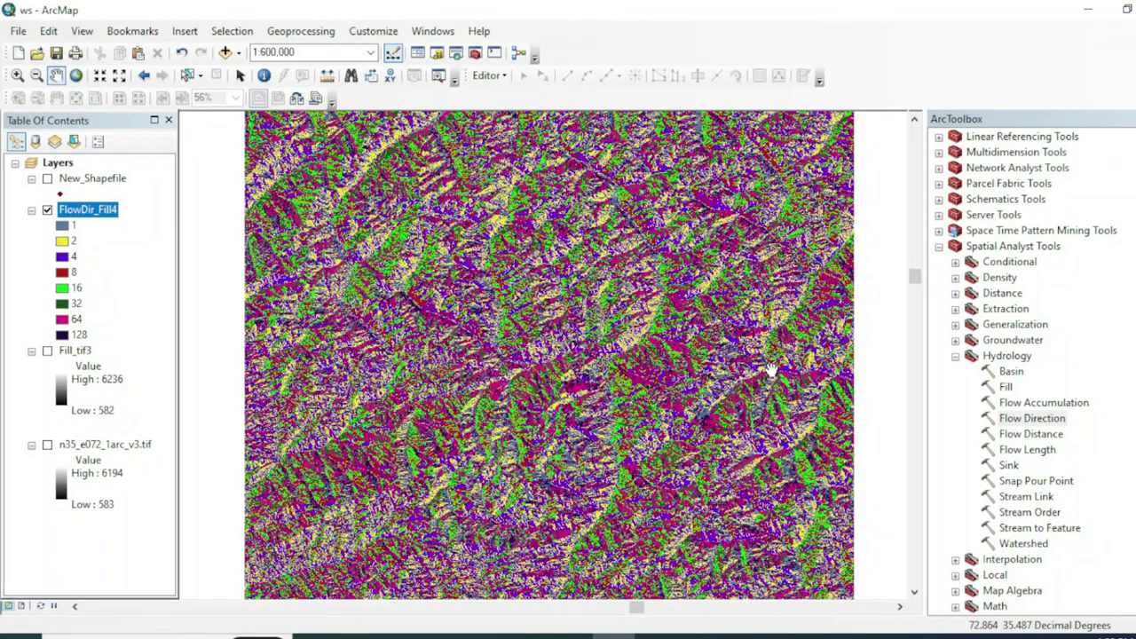
- Open the Flow Accumulation tool from the Hydrology toolset and reposition its dialog over the map
{"action": "double_click", "coordinate": [1065, 404]}
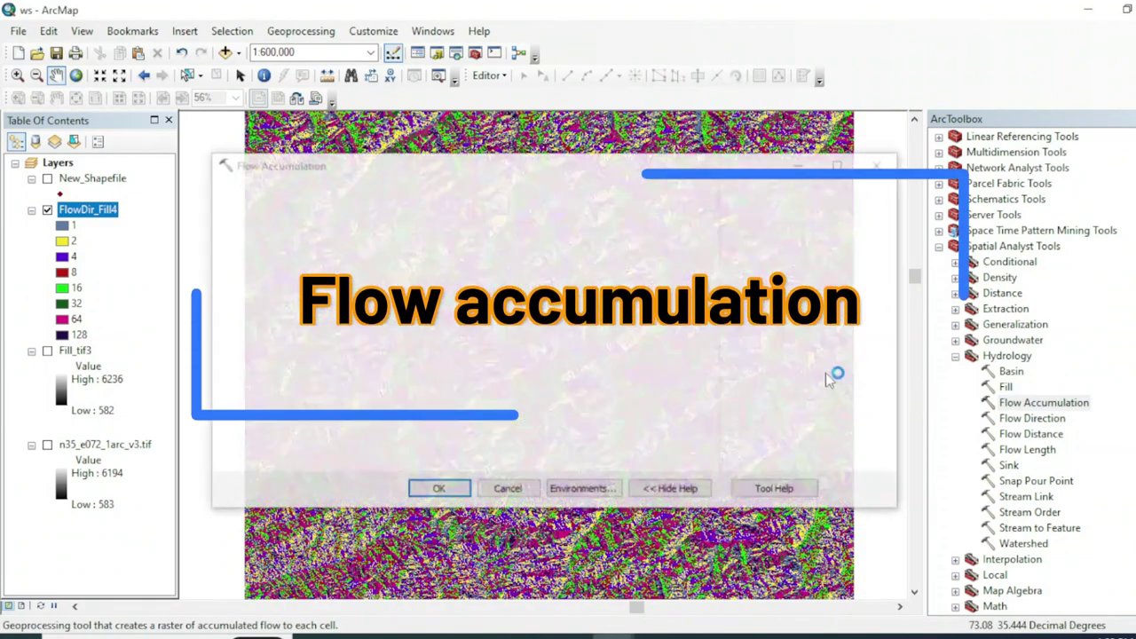
{"action": "left_click_drag", "start_coordinate": [649, 171], "coordinate": [635, 155]}
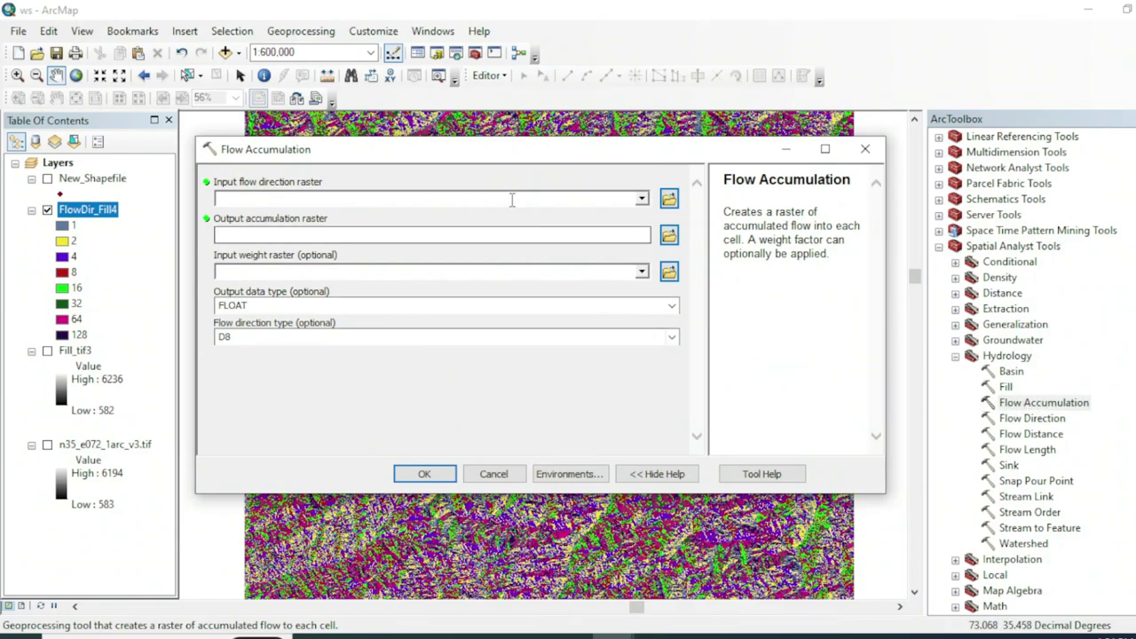
{"action": "left_click_drag", "start_coordinate": [479, 156], "coordinate": [524, 159]}
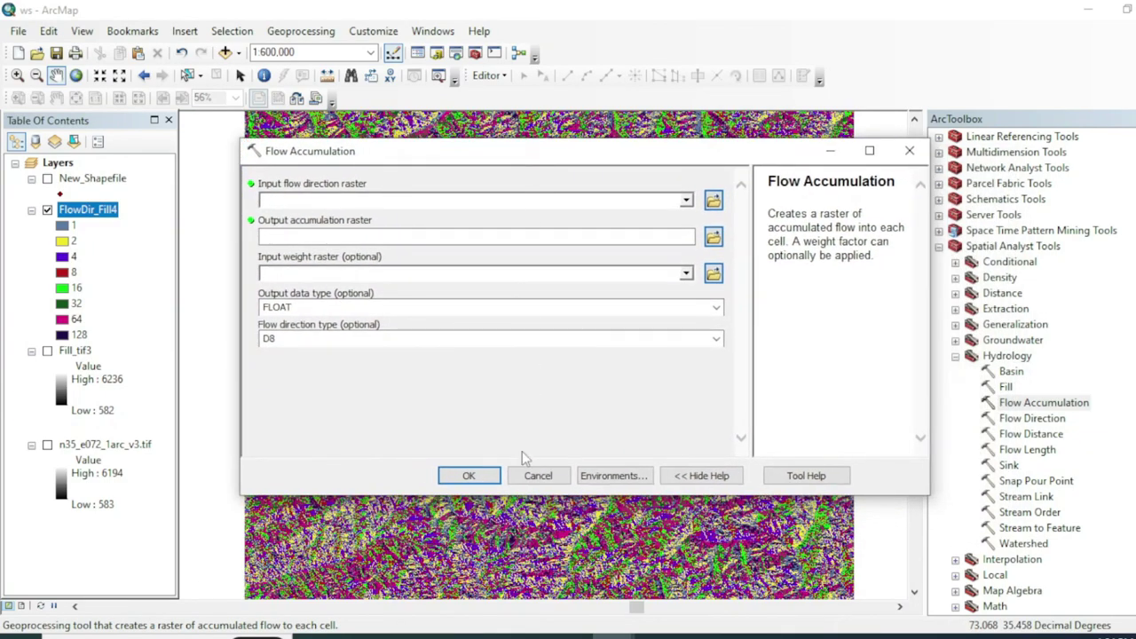
- Read the summary and usage notes on the Flow Accumulation help page in Chrome, and return to the Flow Accumulation dialog in ArcMap
{"action": "left_click", "coordinate": [474, 590]}
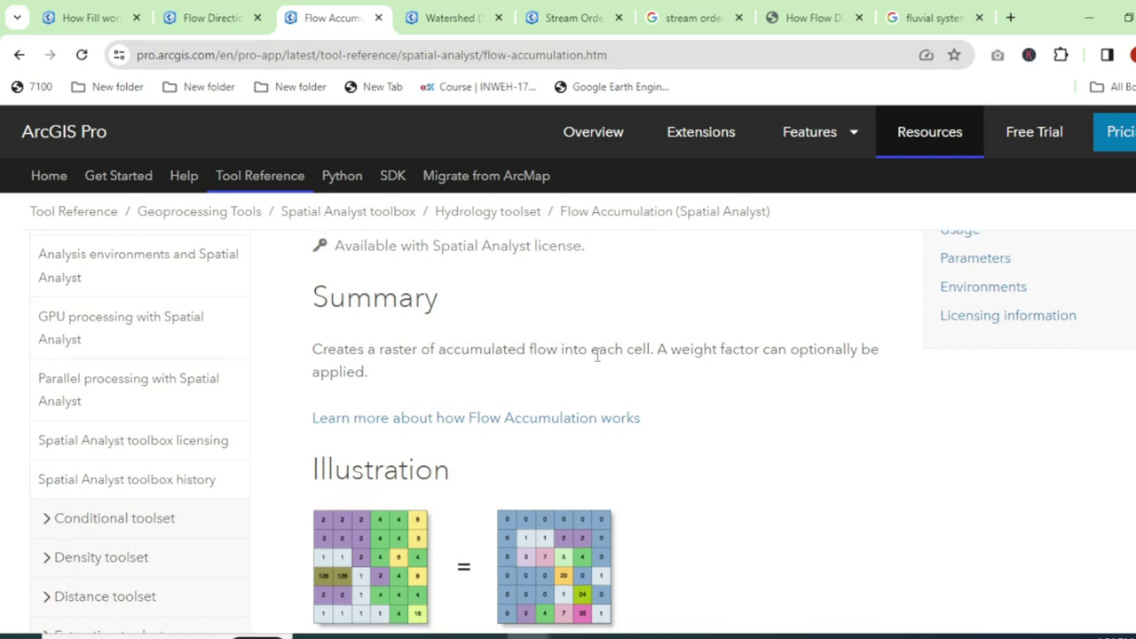
{"action": "scroll", "coordinate": [595, 355], "scroll_direction": "down", "scroll_amount": 5}
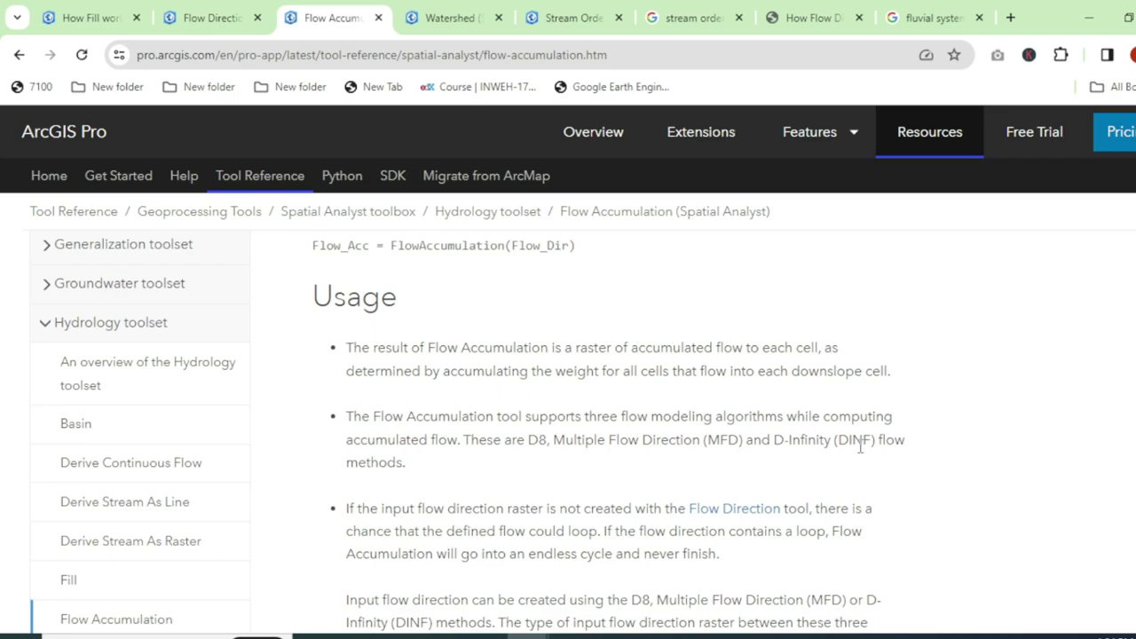
{"action": "mouse_move", "coordinate": [613, 634]}
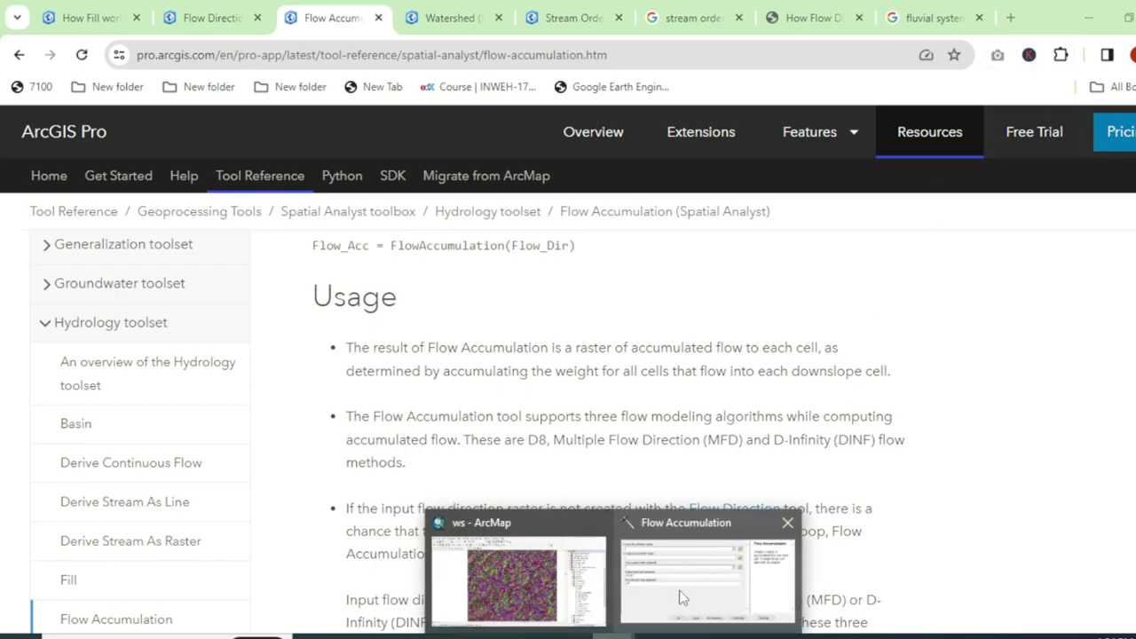
{"action": "left_click", "coordinate": [681, 598]}
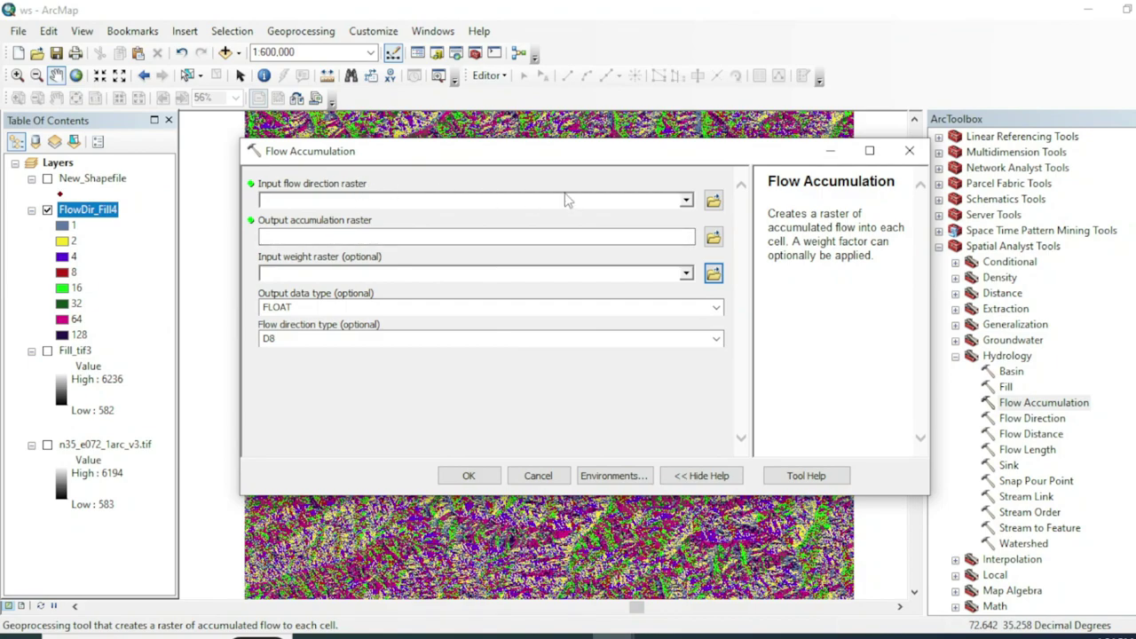
- Run Flow Accumulation on FlowDir_Fill4, keeping the default output raster, FLOAT output data type and D8 flow direction type
{"action": "left_click", "coordinate": [686, 200]}
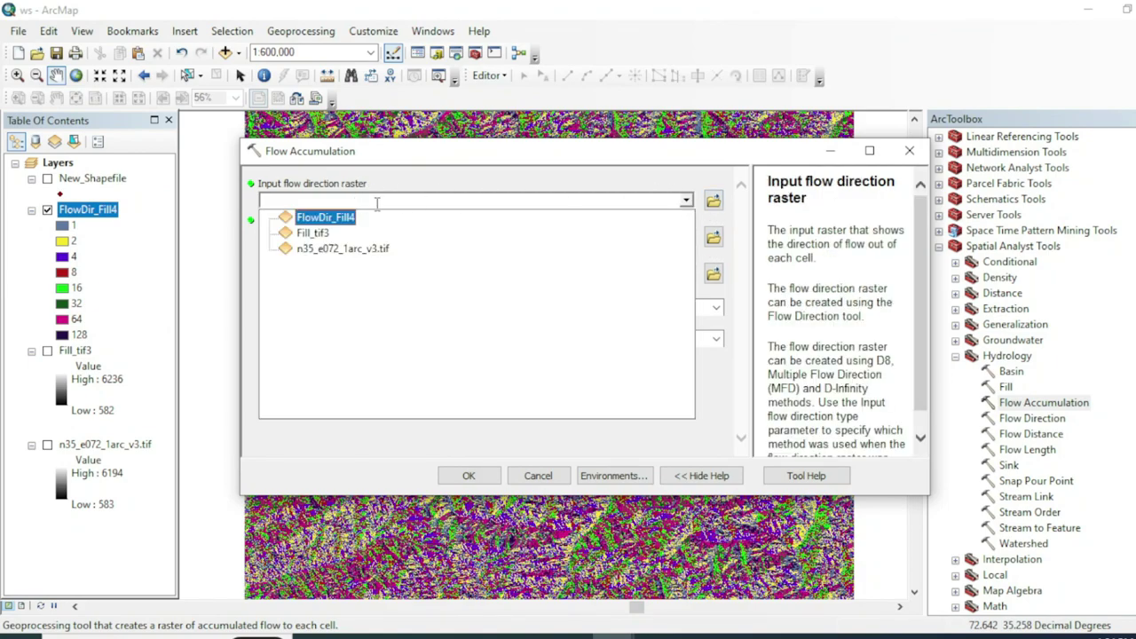
{"action": "left_click", "coordinate": [330, 218]}
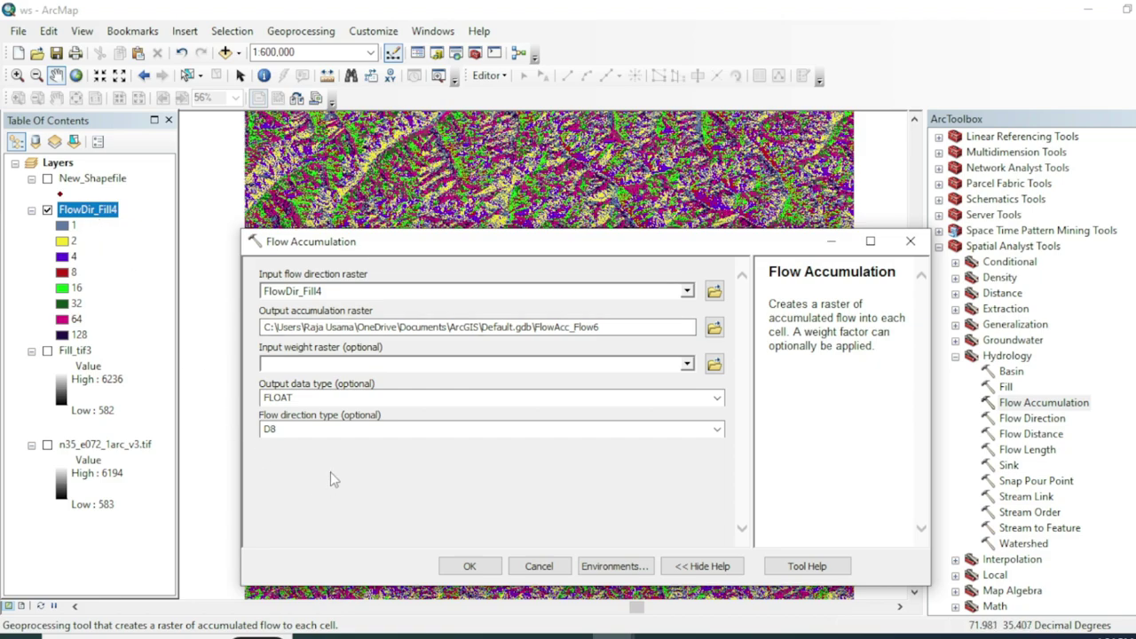
{"action": "left_click", "coordinate": [650, 332]}
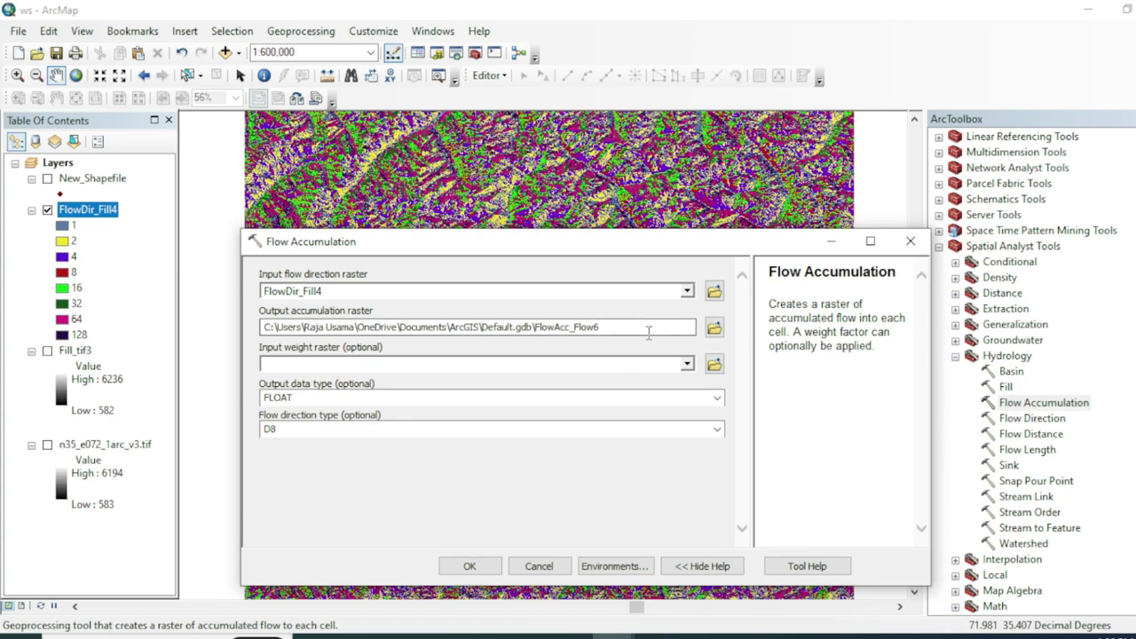
{"action": "left_click", "coordinate": [461, 566]}
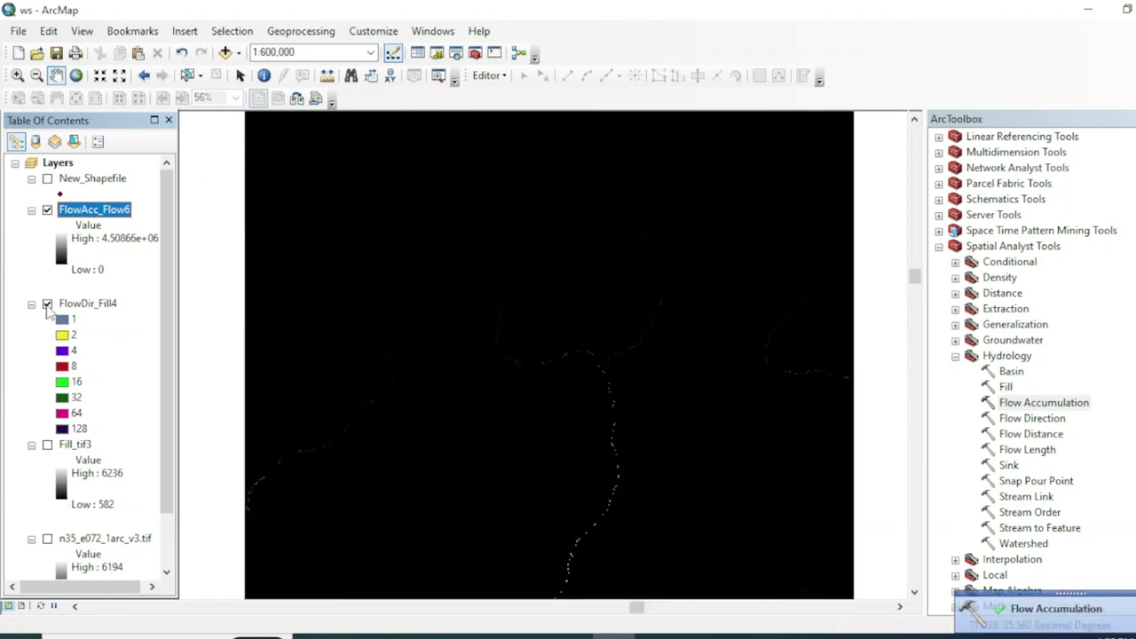
- Hide the FlowDir_Fill4 layer so only the flow accumulation raster is displayed on the map
{"action": "left_click", "coordinate": [47, 305]}
{"action": "scroll", "coordinate": [680, 314], "scroll_direction": "up", "scroll_amount": 1}
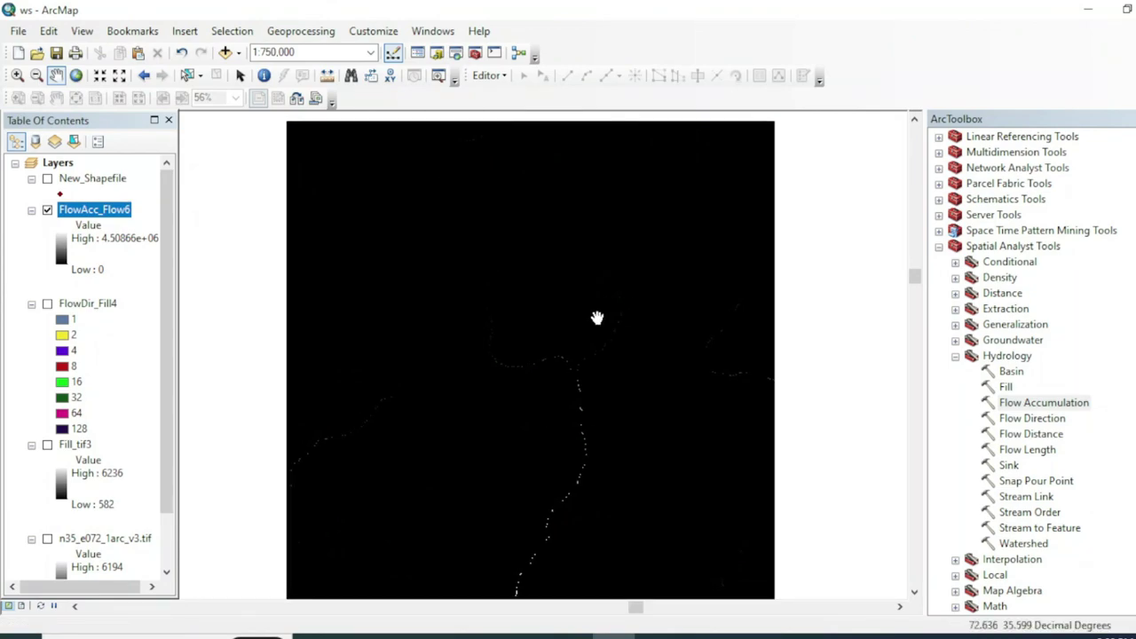
{"action": "left_click_drag", "start_coordinate": [603, 312], "coordinate": [600, 316]}
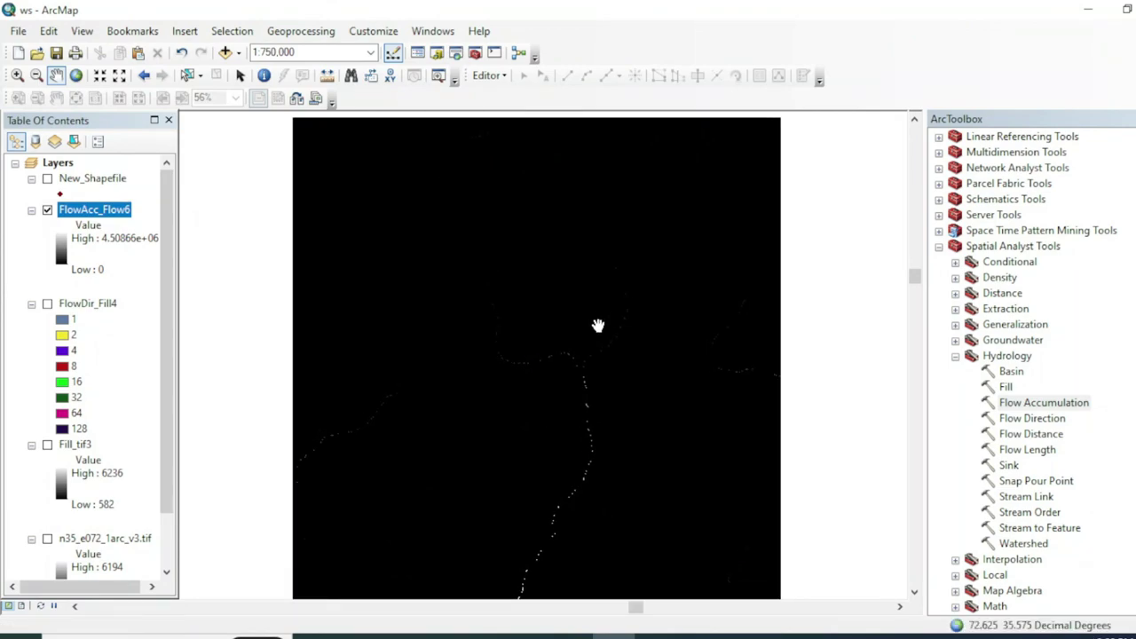
{"action": "left_click_drag", "start_coordinate": [508, 346], "coordinate": [518, 338]}
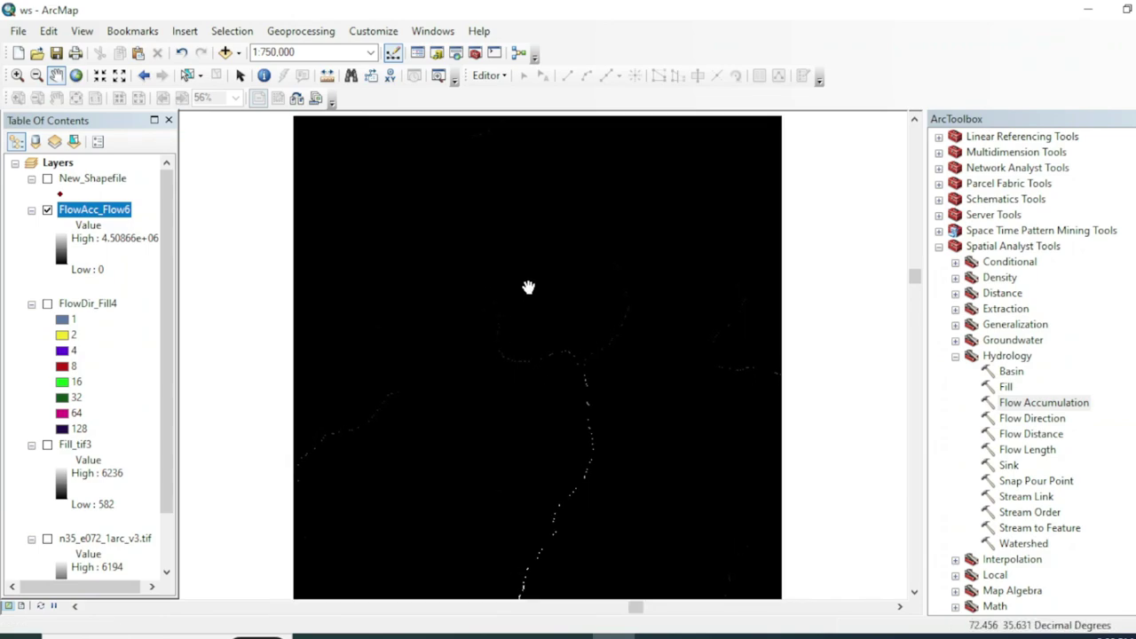
{"action": "left_click_drag", "start_coordinate": [532, 292], "coordinate": [539, 295]}
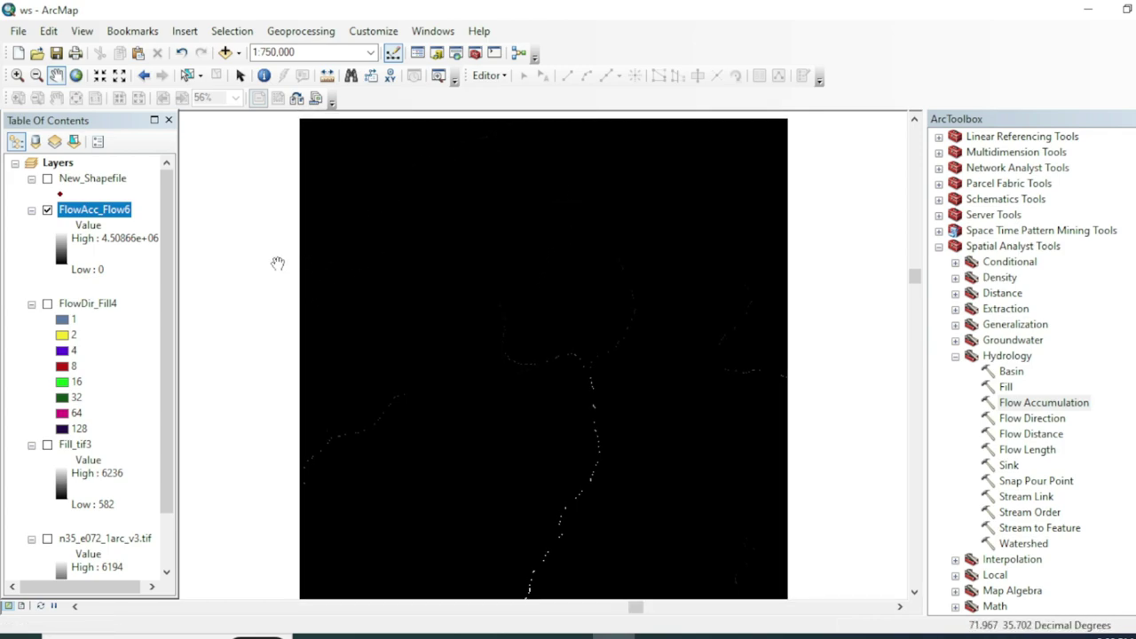
{"action": "right_click", "coordinate": [114, 211]}
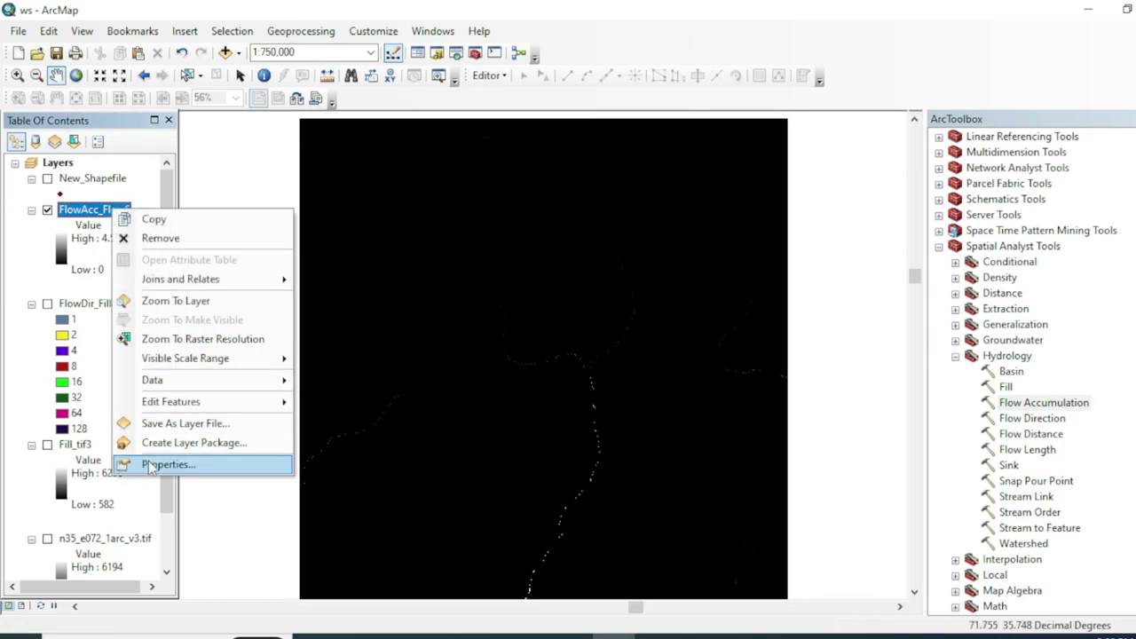
{"action": "left_click", "coordinate": [147, 463]}
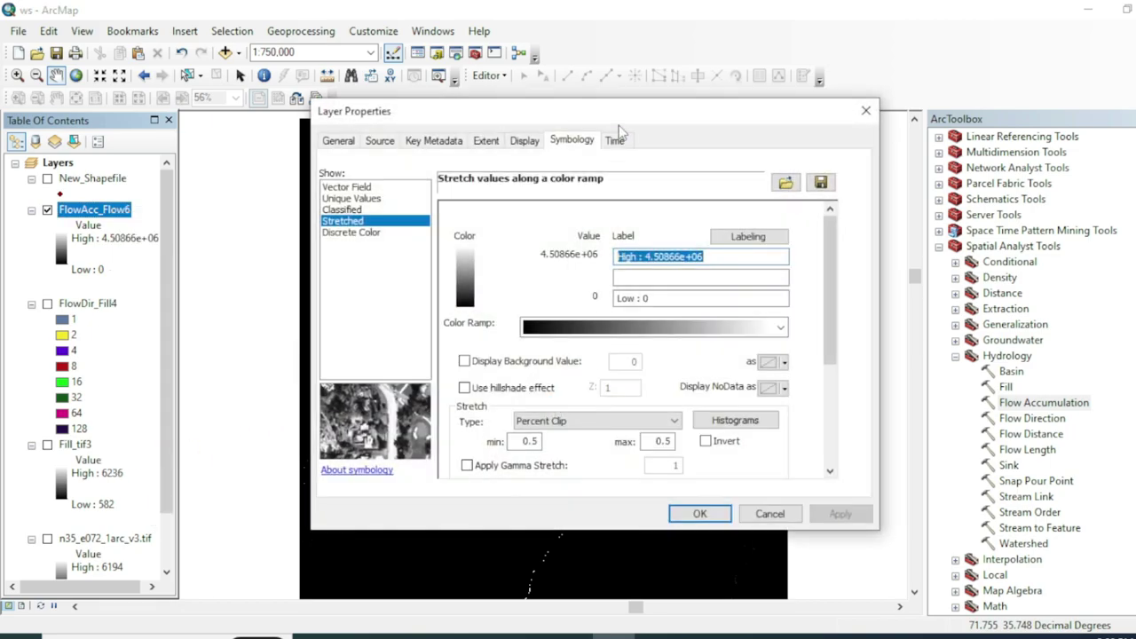
{"action": "left_click_drag", "start_coordinate": [621, 120], "coordinate": [798, 50]}
{"action": "left_click", "coordinate": [1036, 51]}
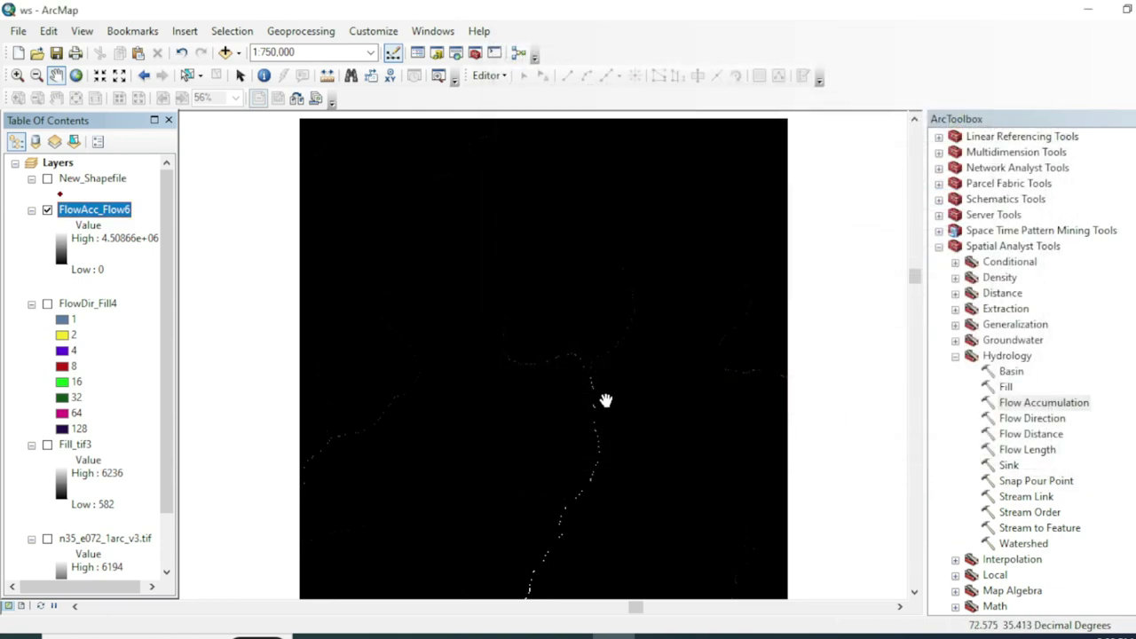
- Examine the stream lines in the flow accumulation raster at several map scales, following the main channel downstream
{"action": "scroll", "coordinate": [567, 360], "scroll_direction": "up", "scroll_amount": 1}
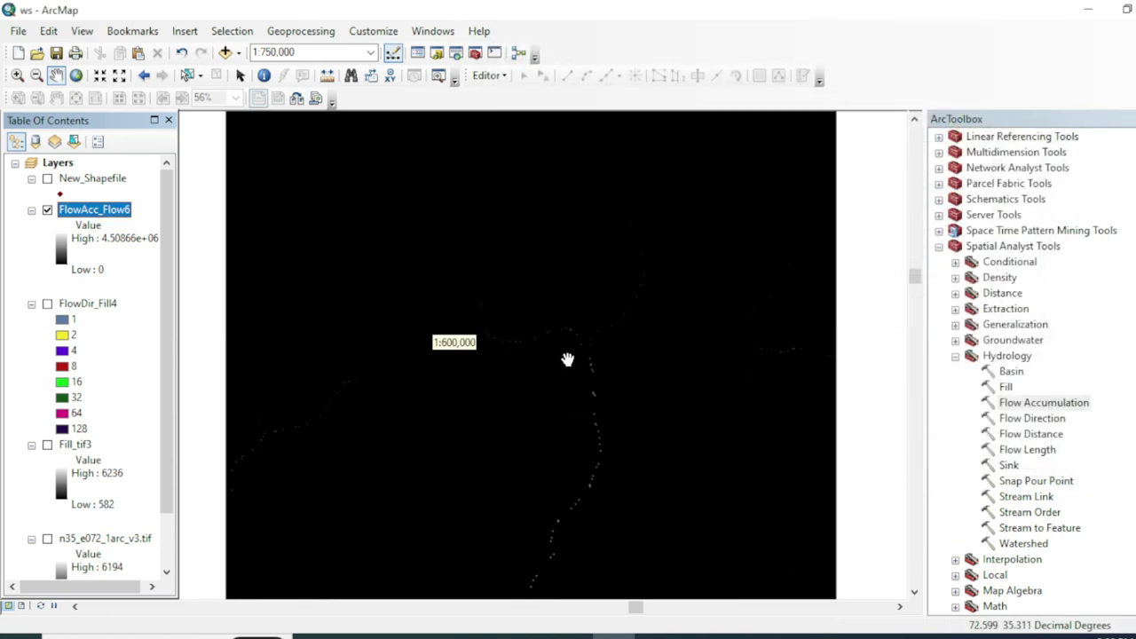
{"action": "scroll", "coordinate": [567, 359], "scroll_direction": "up", "scroll_amount": 4}
{"action": "scroll", "coordinate": [610, 354], "scroll_direction": "up", "scroll_amount": 2}
{"action": "left_click_drag", "start_coordinate": [612, 347], "coordinate": [566, 325]}
{"action": "scroll", "coordinate": [559, 346], "scroll_direction": "up", "scroll_amount": 2}
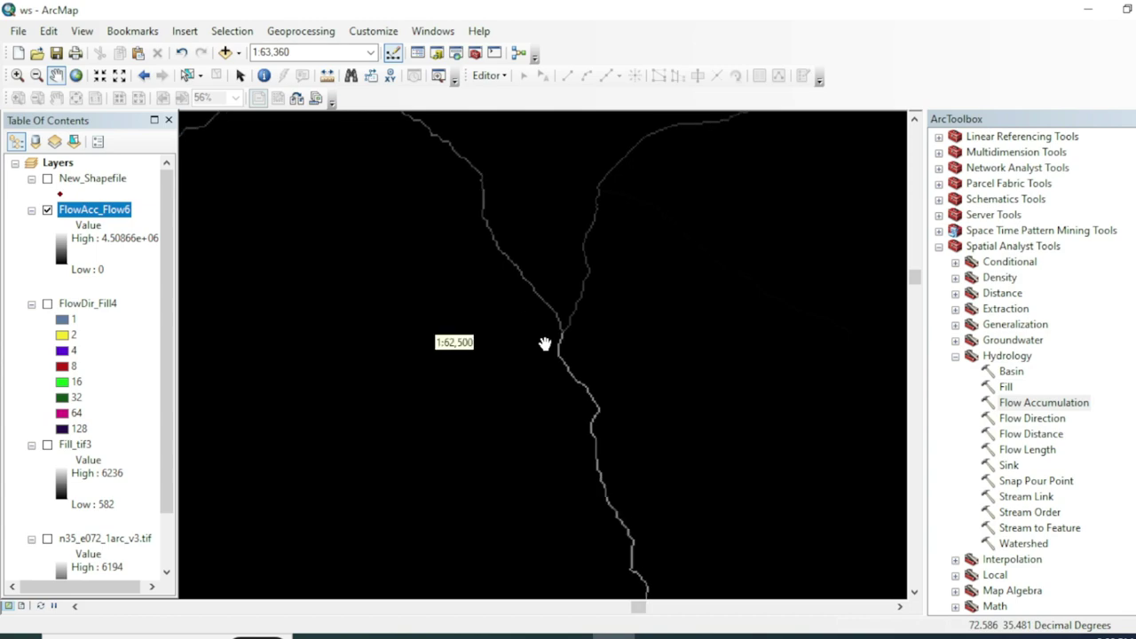
{"action": "left_click_drag", "start_coordinate": [595, 442], "coordinate": [568, 287]}
{"action": "mouse_move", "coordinate": [578, 443]}
{"action": "left_mouse_down"}
{"action": "mouse_move", "coordinate": [573, 416]}
{"action": "mouse_move", "coordinate": [558, 441]}
{"action": "mouse_move", "coordinate": [567, 431]}
{"action": "left_mouse_up"}
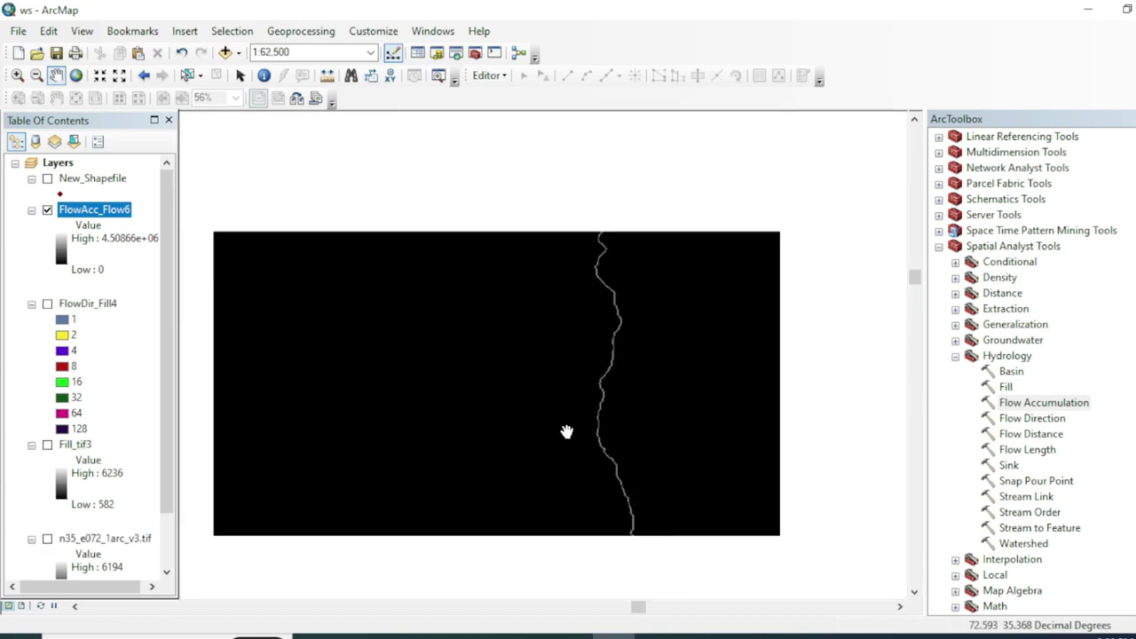
{"action": "scroll", "coordinate": [566, 431], "scroll_direction": "down", "scroll_amount": 3}
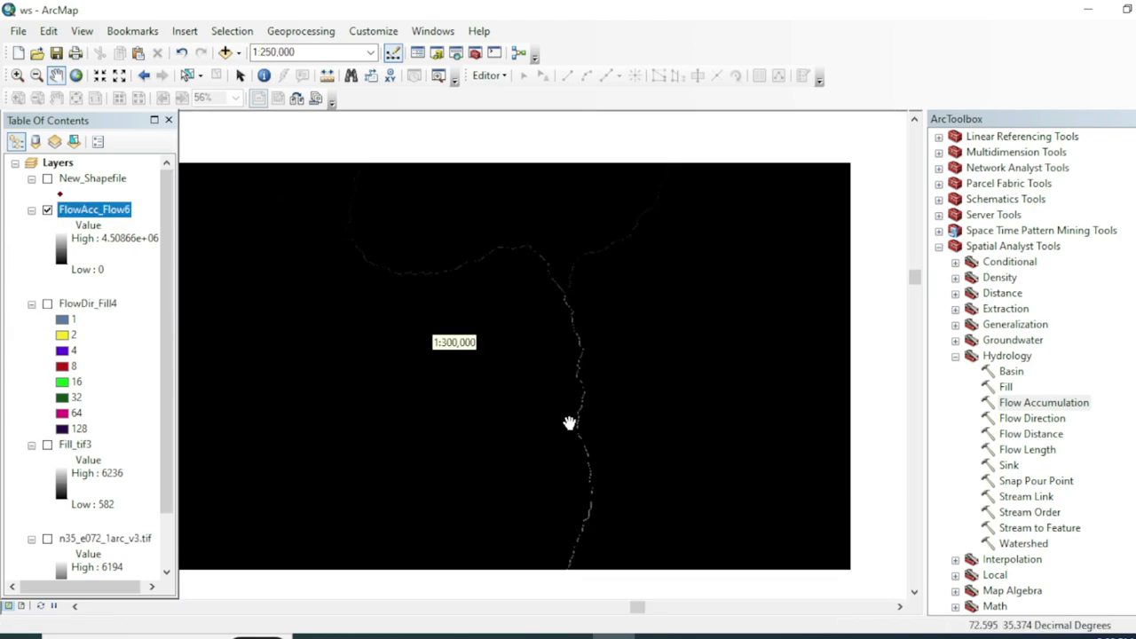
{"action": "scroll", "coordinate": [566, 417], "scroll_direction": "down", "scroll_amount": 2}
- Change the FlowAcc_Flow6 symbology from Stretched to Classified with 2 classes
{"action": "right_click", "coordinate": [114, 211]}
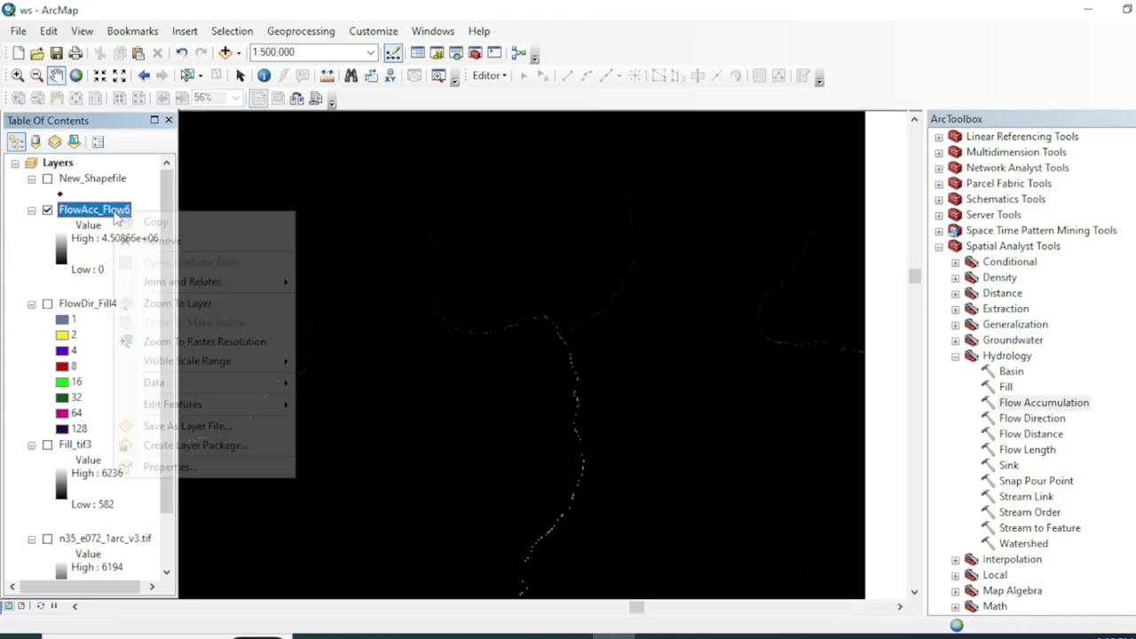
{"action": "left_click", "coordinate": [267, 467]}
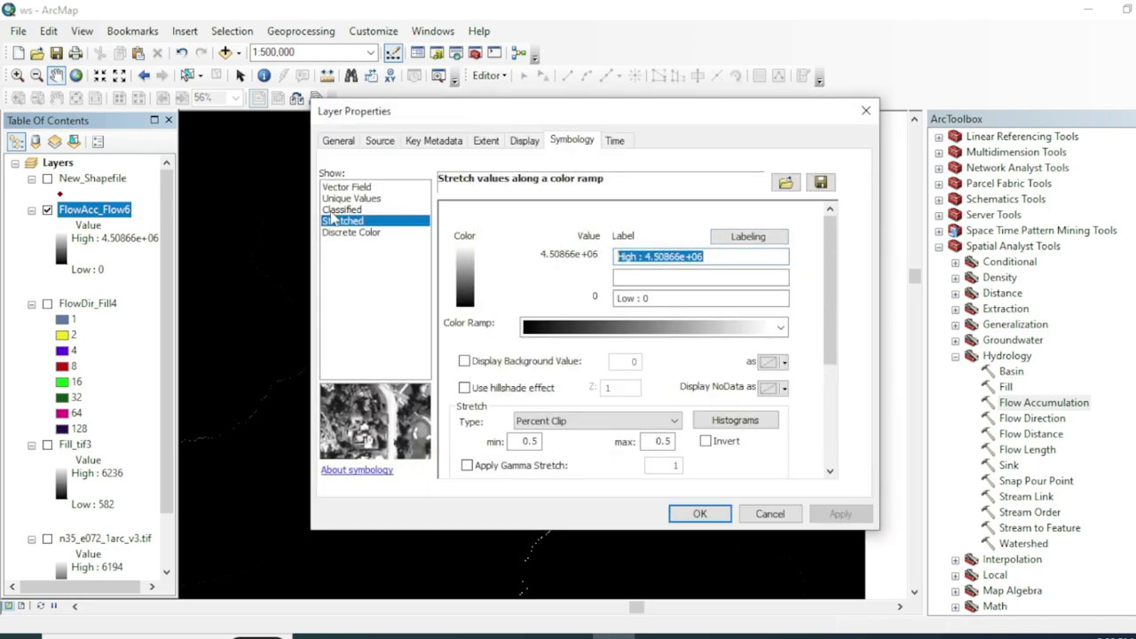
{"action": "left_click", "coordinate": [335, 211]}
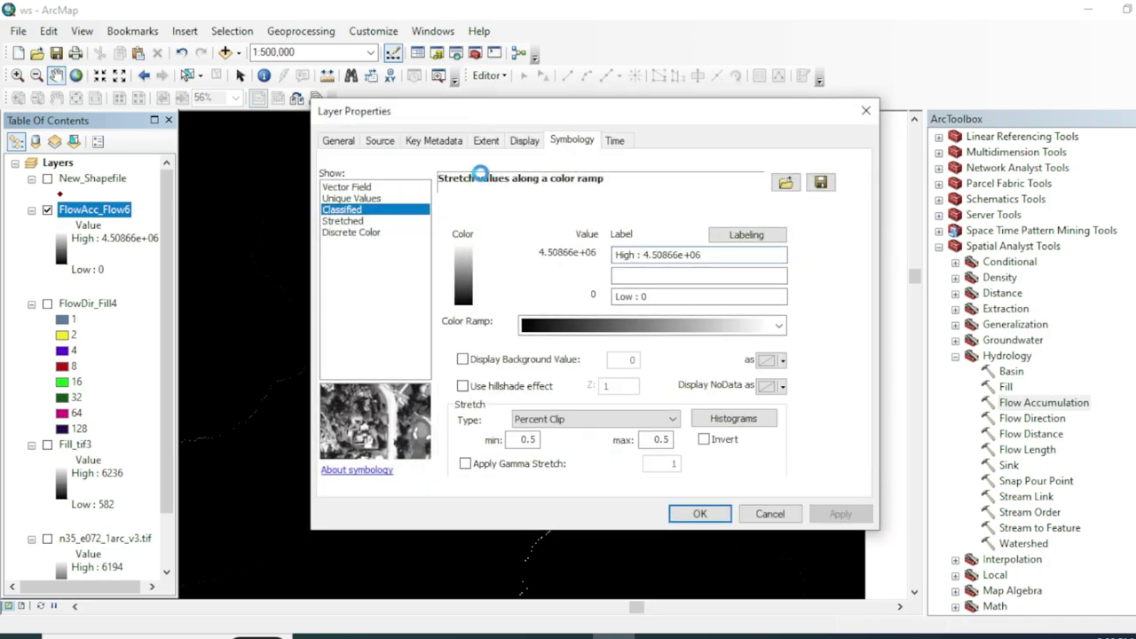
{"action": "left_click_drag", "start_coordinate": [662, 128], "coordinate": [961, 91]}
{"action": "left_click", "coordinate": [1020, 228]}
{"action": "scroll", "coordinate": [997, 282], "scroll_direction": "up", "scroll_amount": 1}
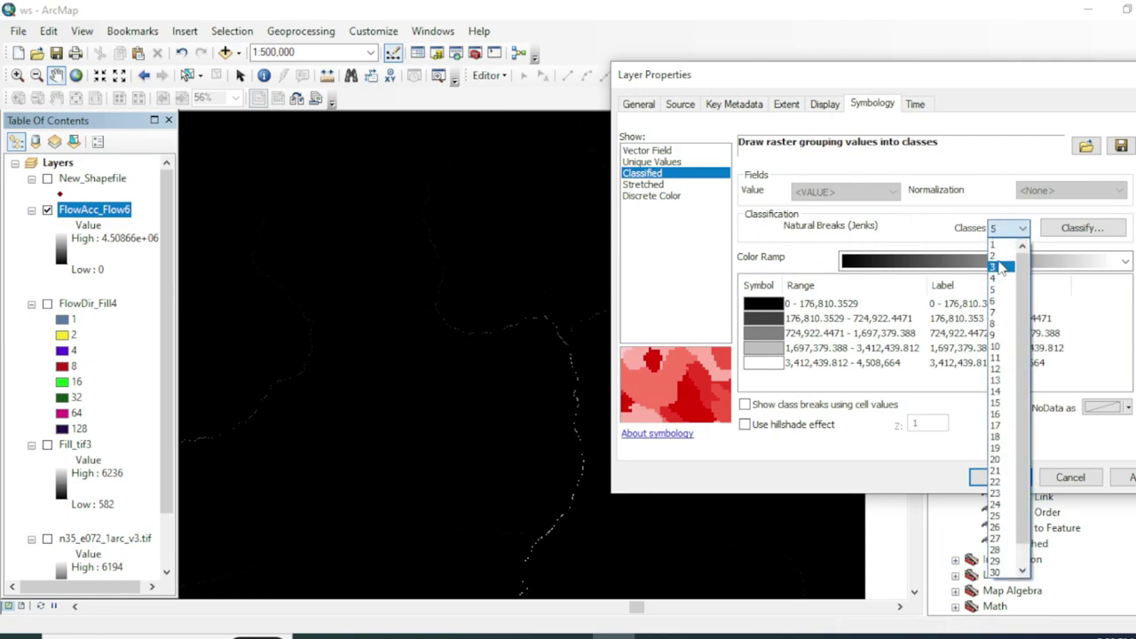
{"action": "left_click", "coordinate": [999, 255]}
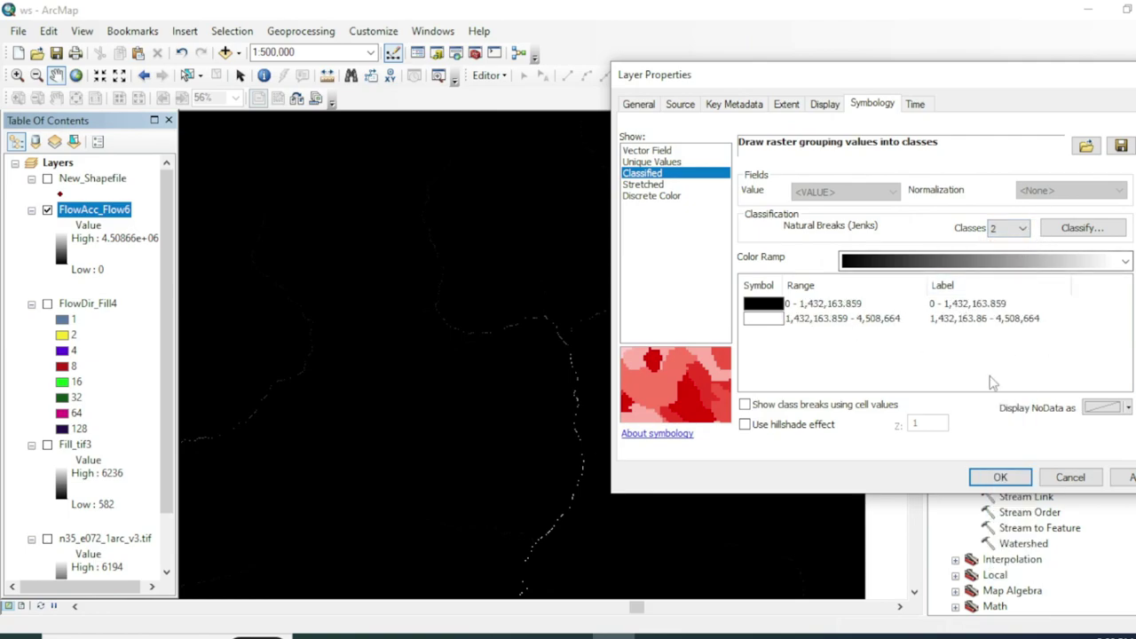
{"action": "left_click", "coordinate": [1000, 476]}
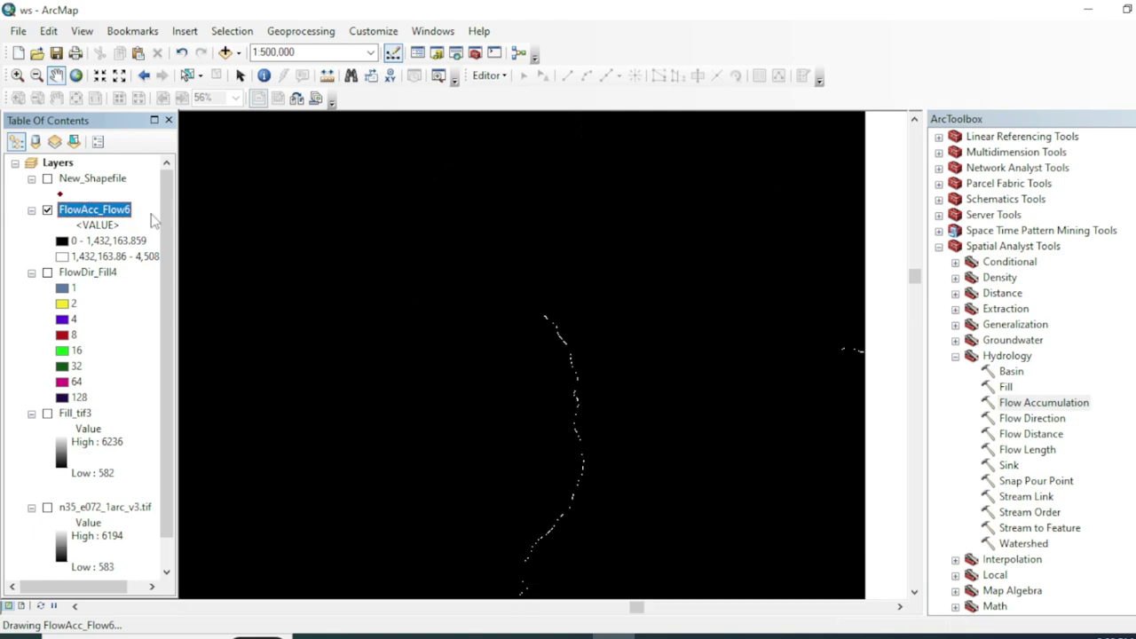
- Set the first class break value of FlowAcc_Flow6 to 10000 and inspect the stream network on the map
{"action": "right_click", "coordinate": [85, 213]}
{"action": "left_click", "coordinate": [124, 468]}
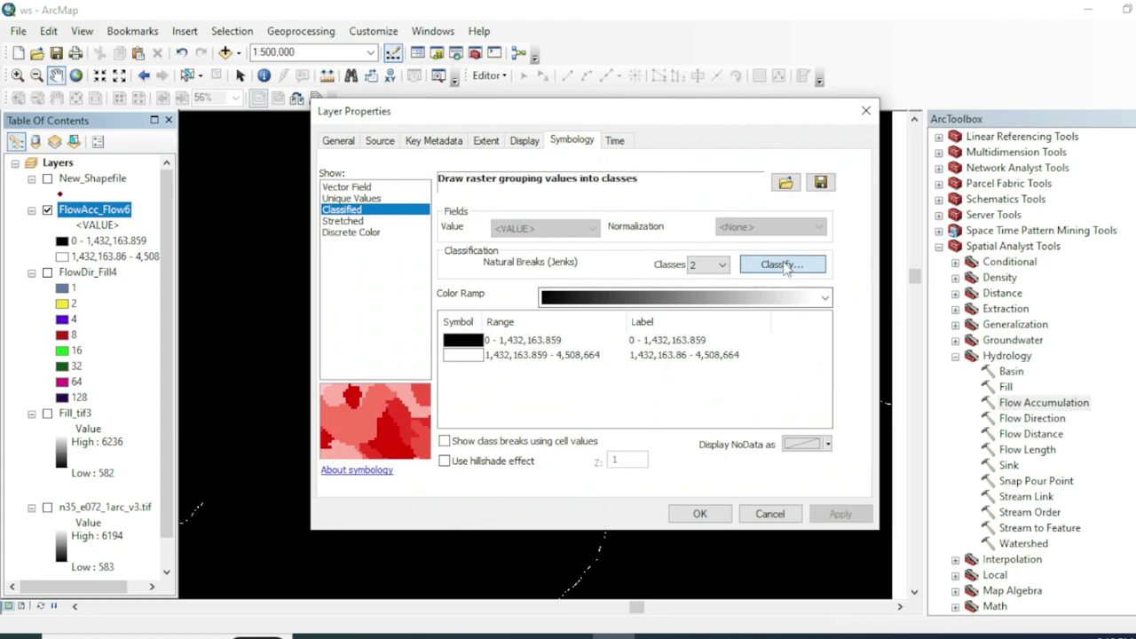
{"action": "left_click", "coordinate": [784, 264]}
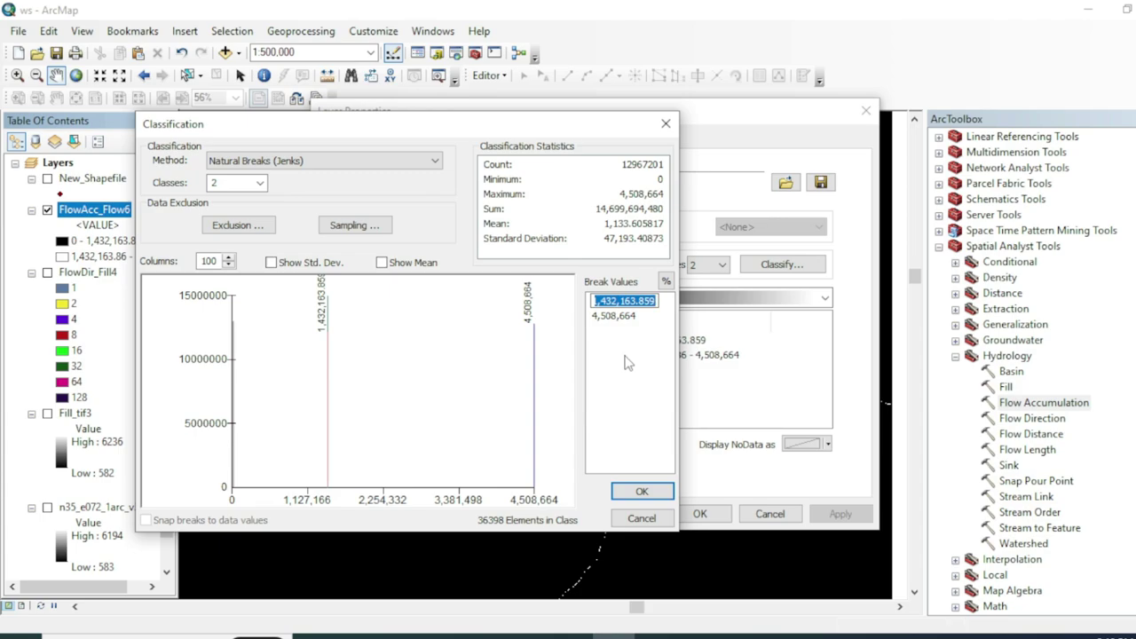
{"action": "type", "text": "10000"}
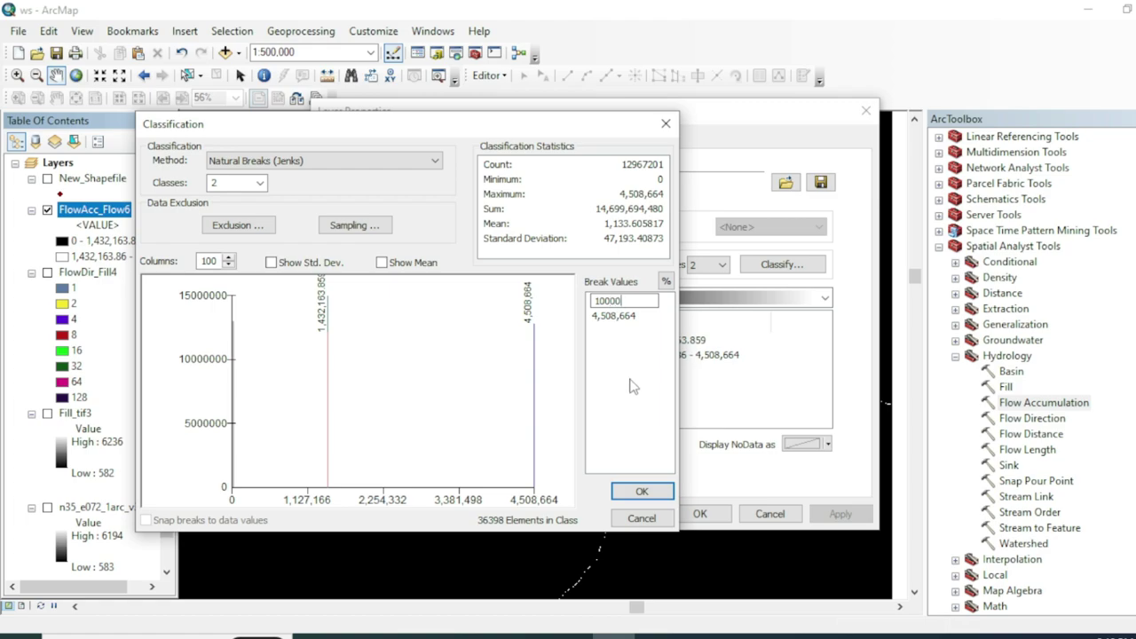
{"action": "left_click", "coordinate": [641, 491]}
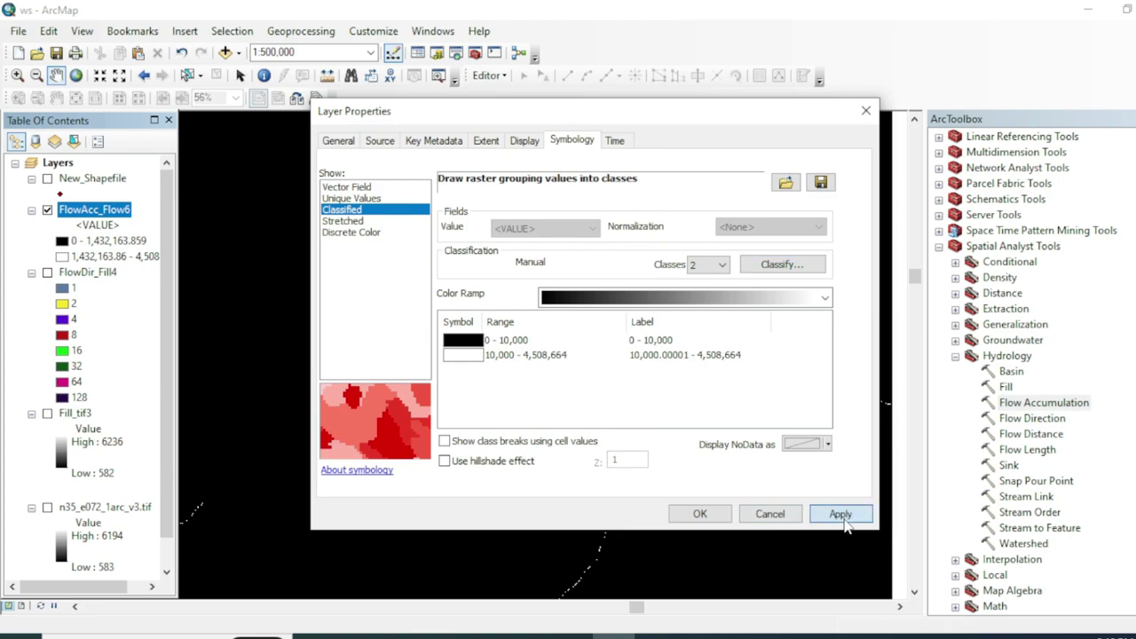
{"action": "left_click", "coordinate": [838, 514]}
{"action": "left_click", "coordinate": [699, 514]}
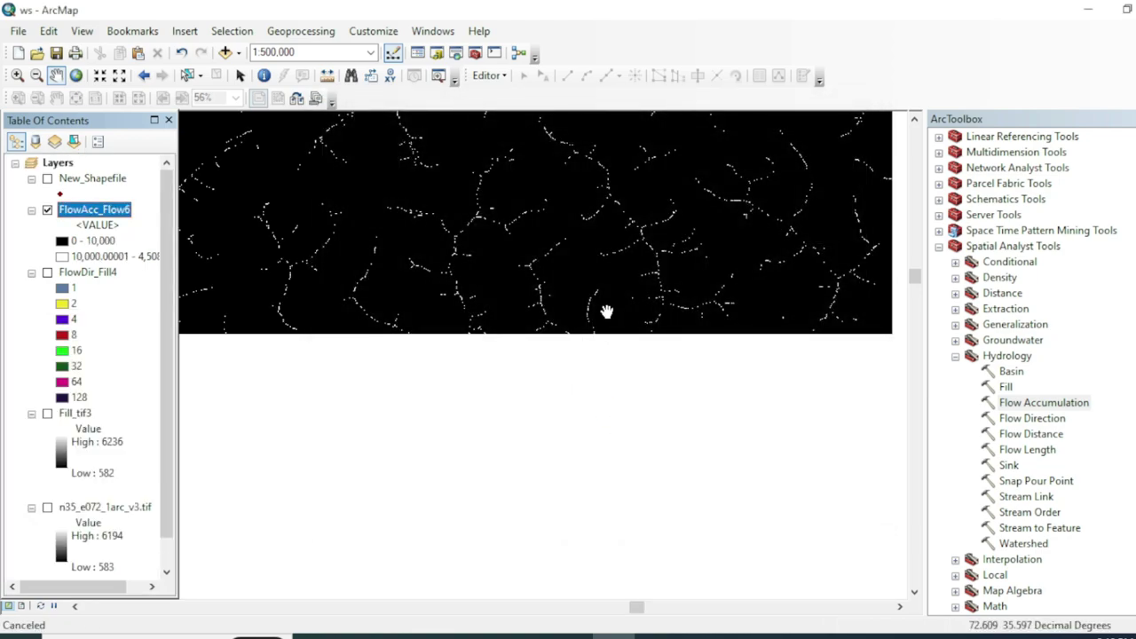
{"action": "left_click_drag", "start_coordinate": [606, 311], "coordinate": [583, 405]}
{"action": "scroll", "coordinate": [566, 339], "scroll_direction": "up", "scroll_amount": 2}
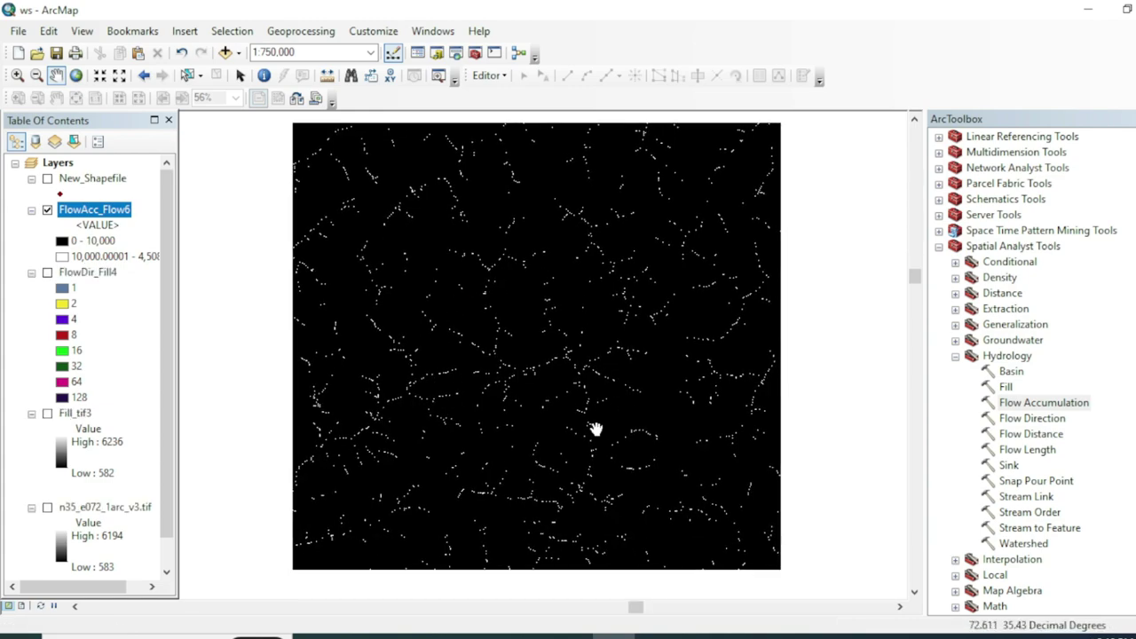
{"action": "scroll", "coordinate": [595, 429], "scroll_direction": "down", "scroll_amount": 2}
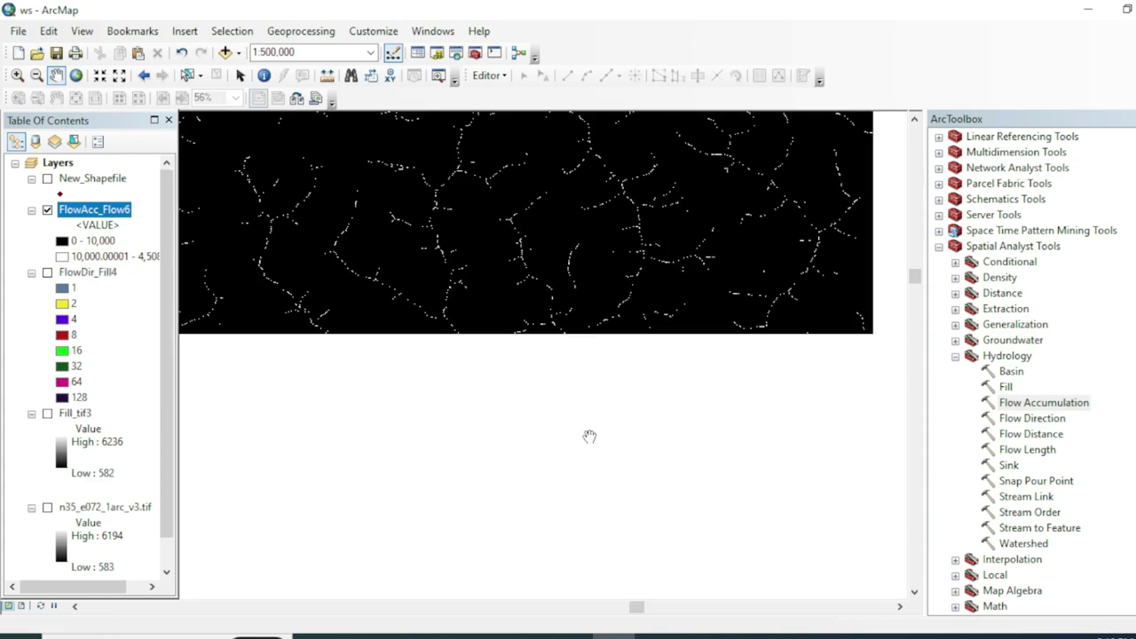
{"action": "left_click_drag", "start_coordinate": [555, 413], "coordinate": [591, 312]}
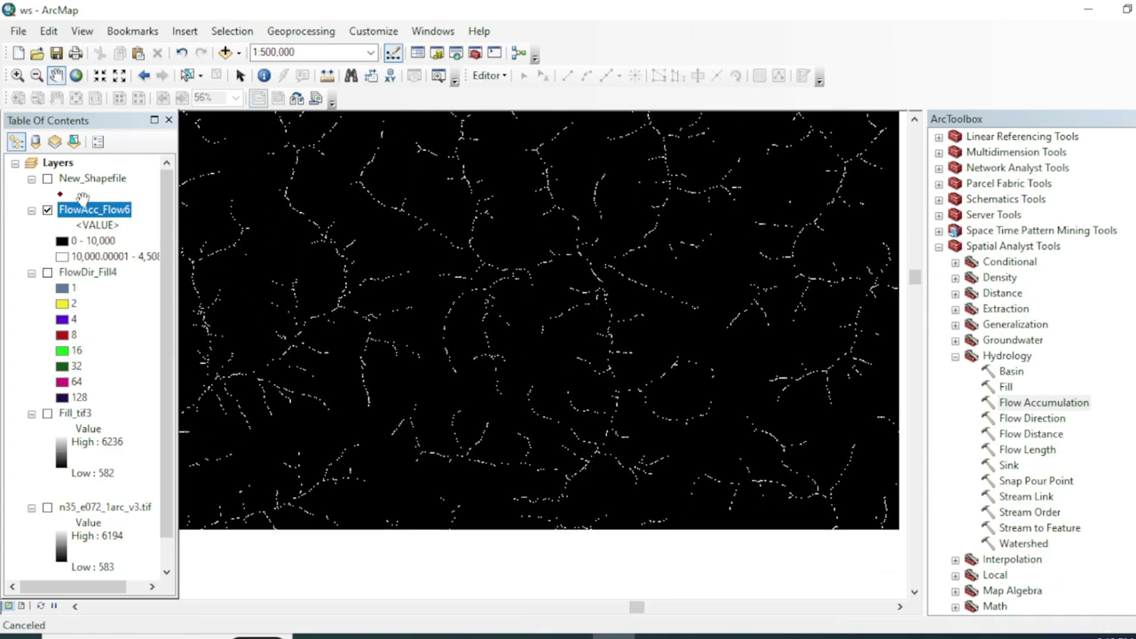
- Set the first class break value of FlowAcc_Flow6 to 6000 and apply the new classification to the map
{"action": "right_click", "coordinate": [92, 213]}
{"action": "left_click", "coordinate": [146, 465]}
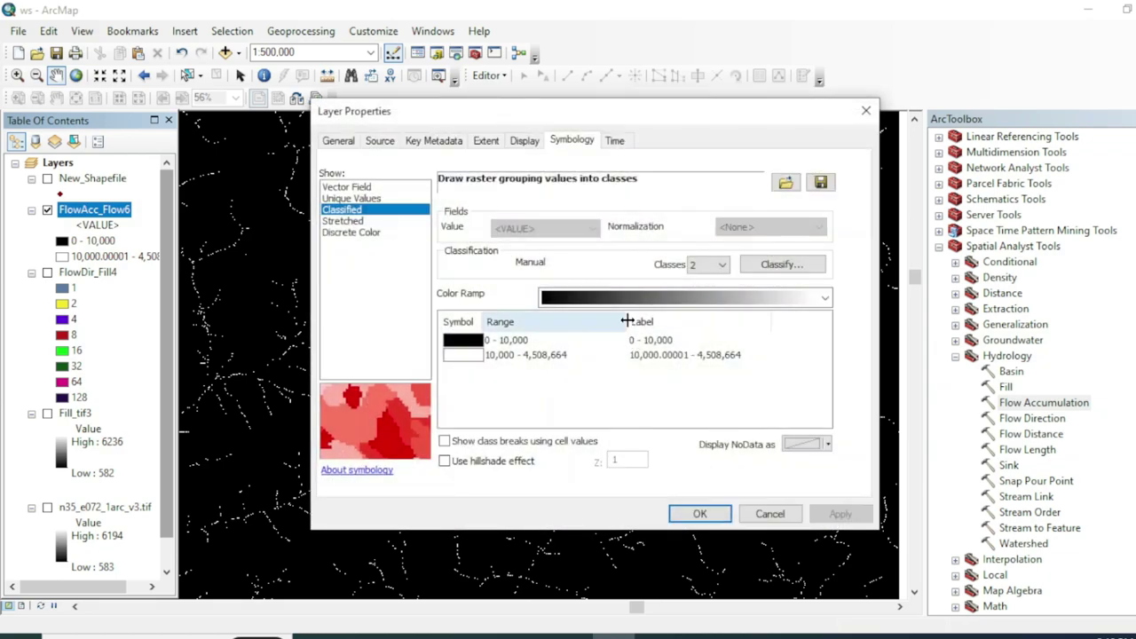
{"action": "left_click_drag", "start_coordinate": [580, 115], "coordinate": [797, 104]}
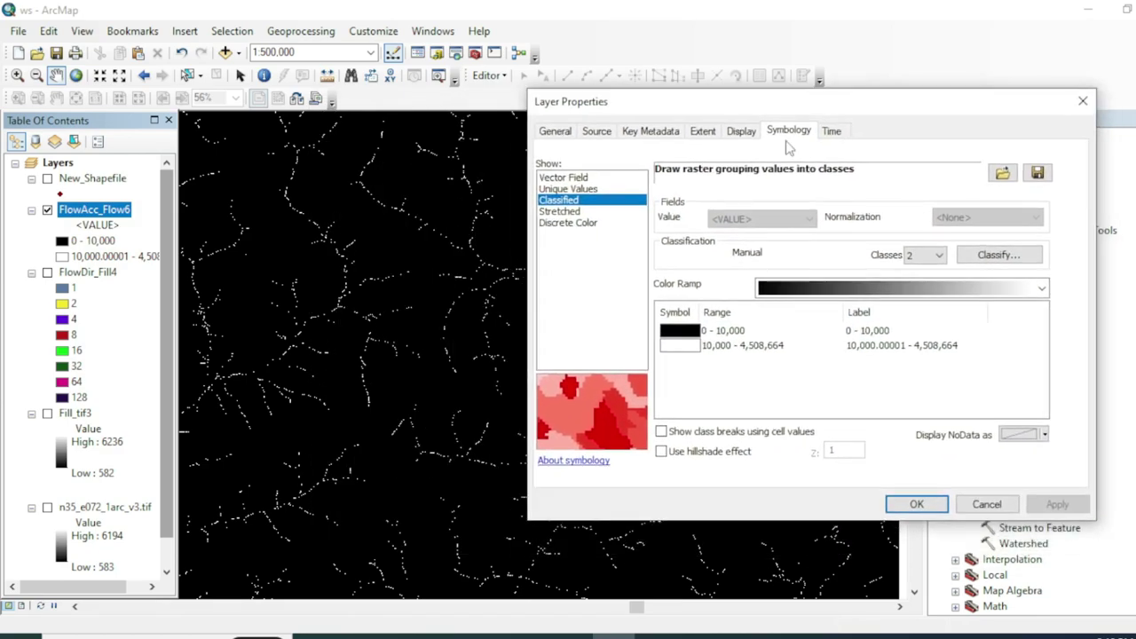
{"action": "left_click", "coordinate": [1016, 256]}
{"action": "left_click", "coordinate": [1012, 284]}
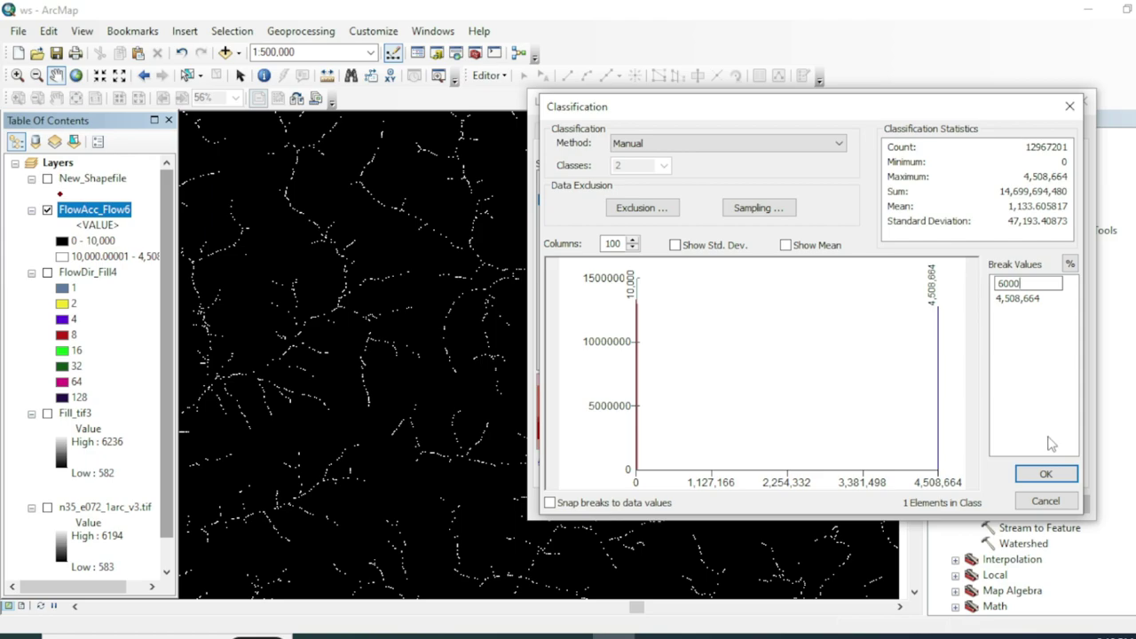
{"action": "type", "text": "6000"}
{"action": "left_click", "coordinate": [1047, 476]}
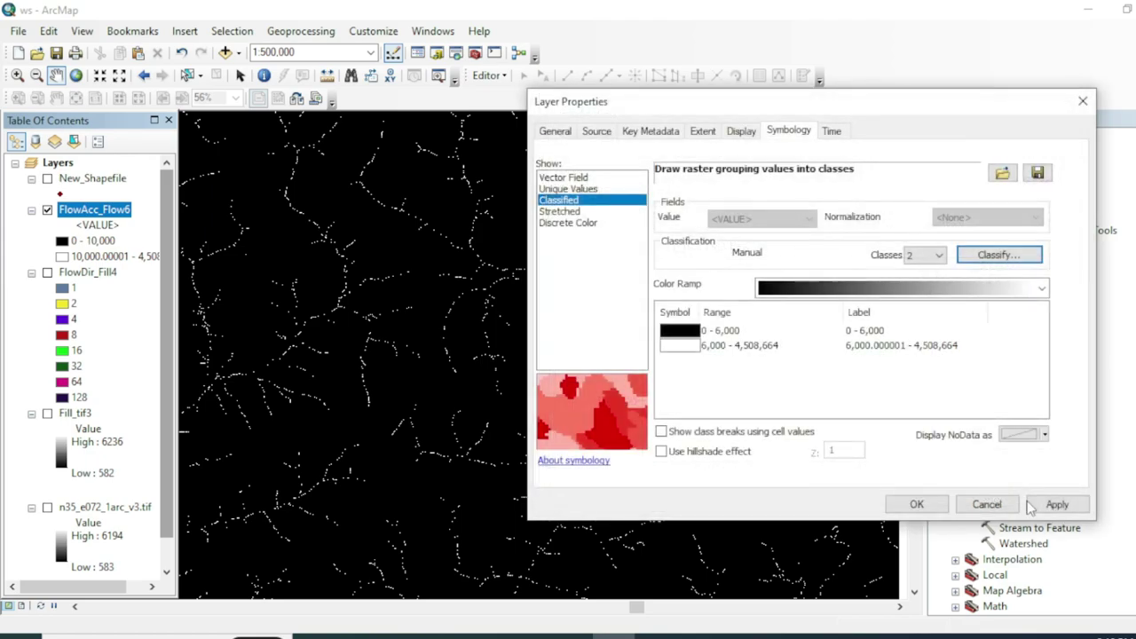
{"action": "left_click", "coordinate": [1056, 504]}
{"action": "left_click", "coordinate": [916, 504]}
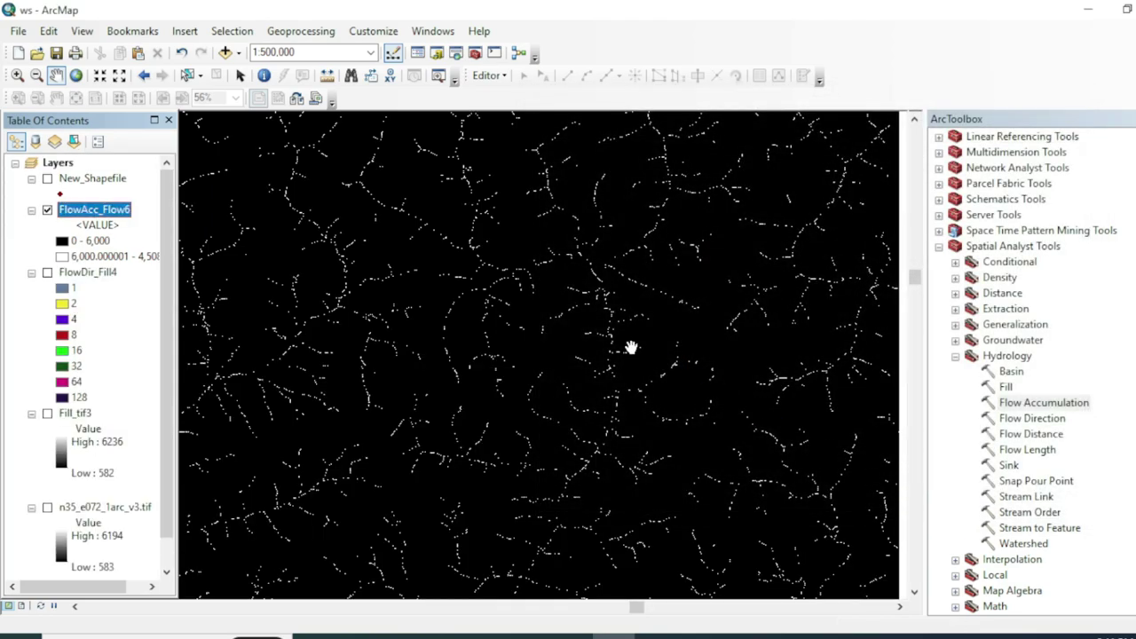
{"action": "left_click_drag", "start_coordinate": [587, 372], "coordinate": [581, 403]}
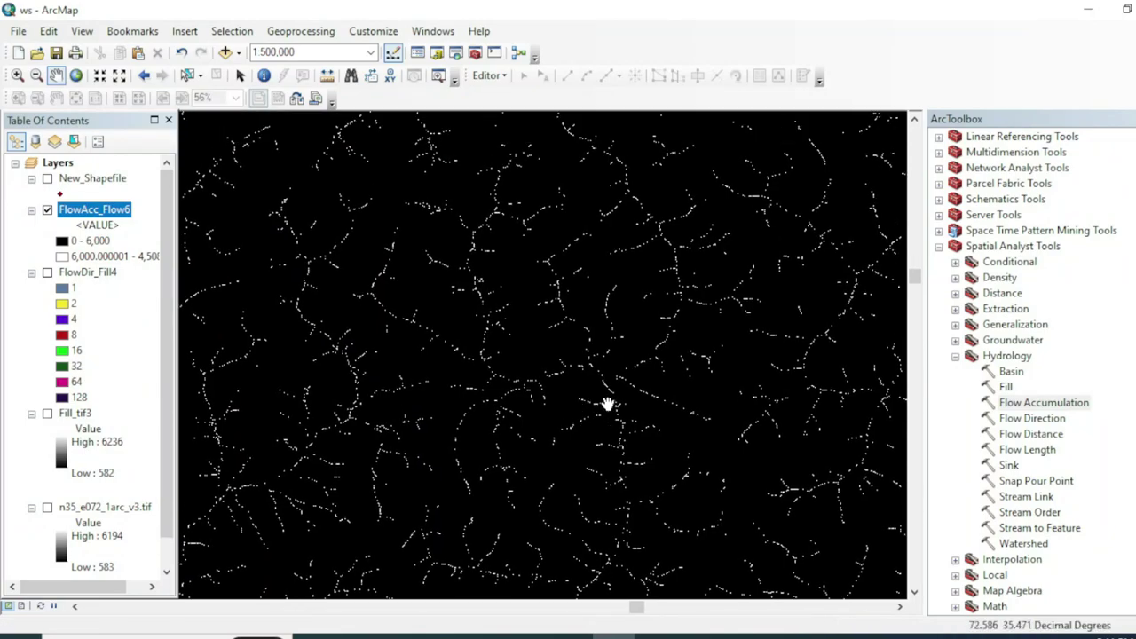
- Set the first class break value of FlowAcc_Flow6 to 4000 and apply the classification to the map
{"action": "scroll", "coordinate": [606, 406], "scroll_direction": "up", "scroll_amount": 1}
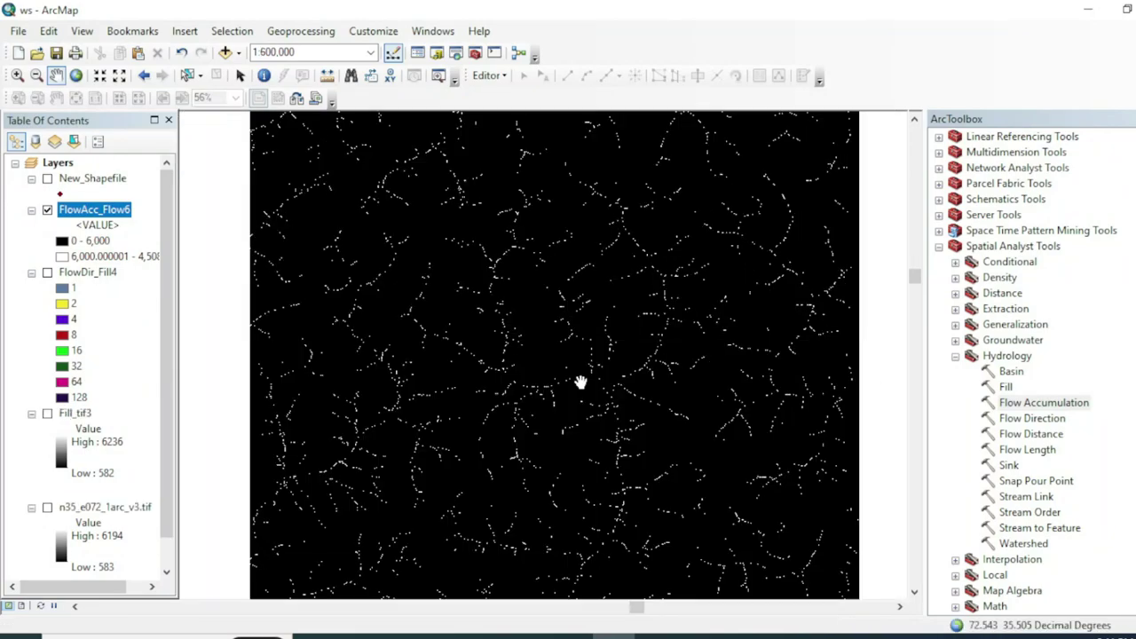
{"action": "scroll", "coordinate": [585, 382], "scroll_direction": "down", "scroll_amount": 7}
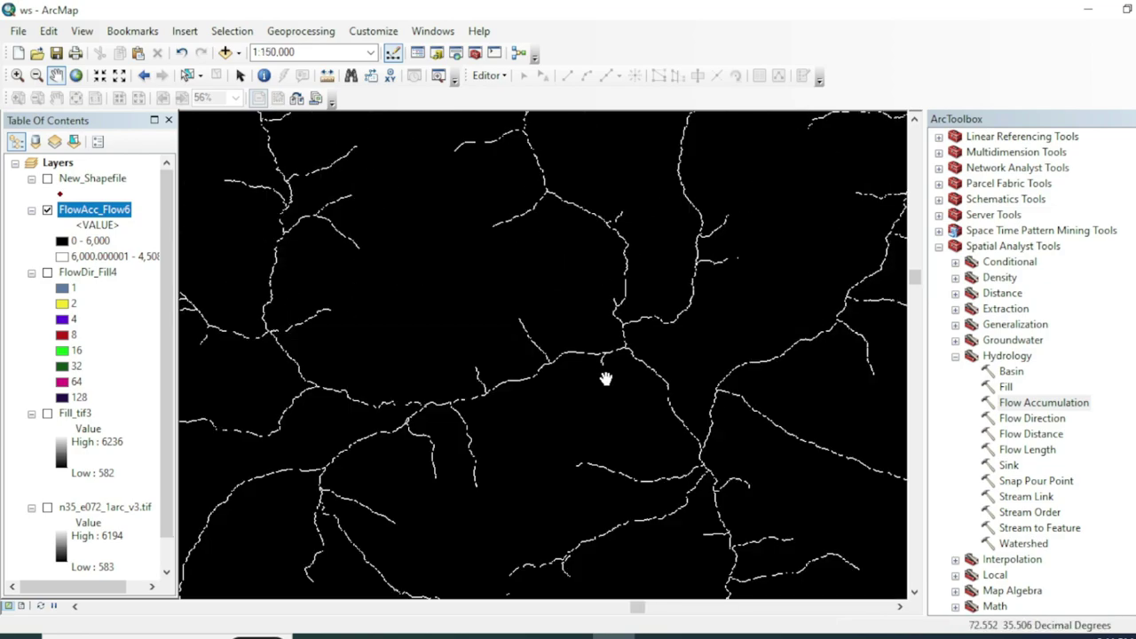
{"action": "scroll", "coordinate": [621, 416], "scroll_direction": "up", "scroll_amount": 5}
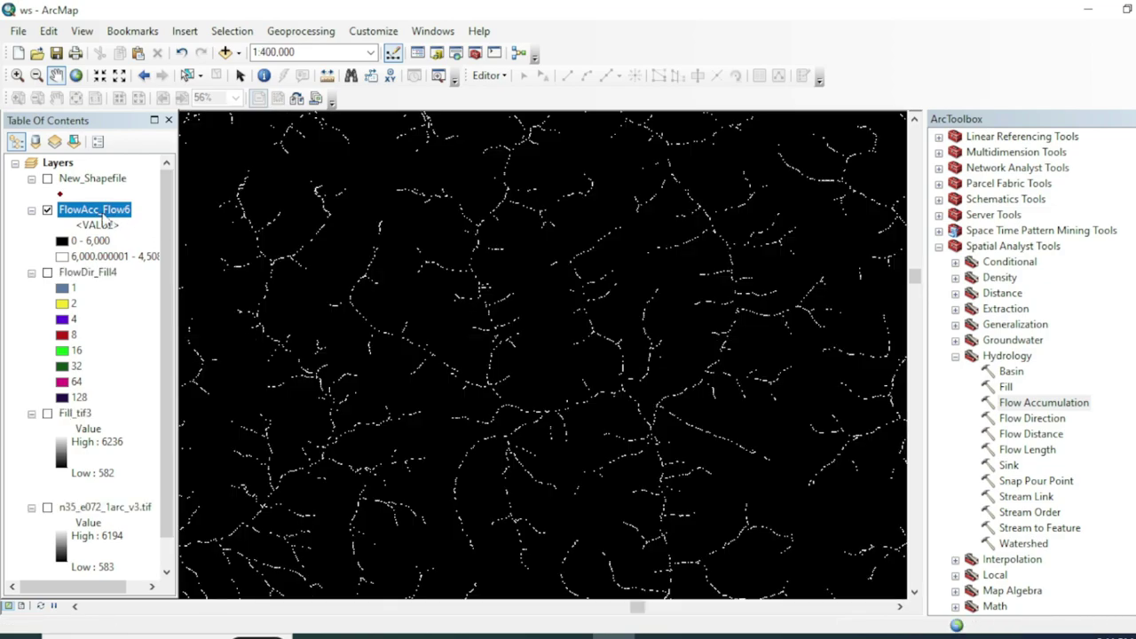
{"action": "right_click", "coordinate": [102, 213]}
{"action": "left_click", "coordinate": [162, 468]}
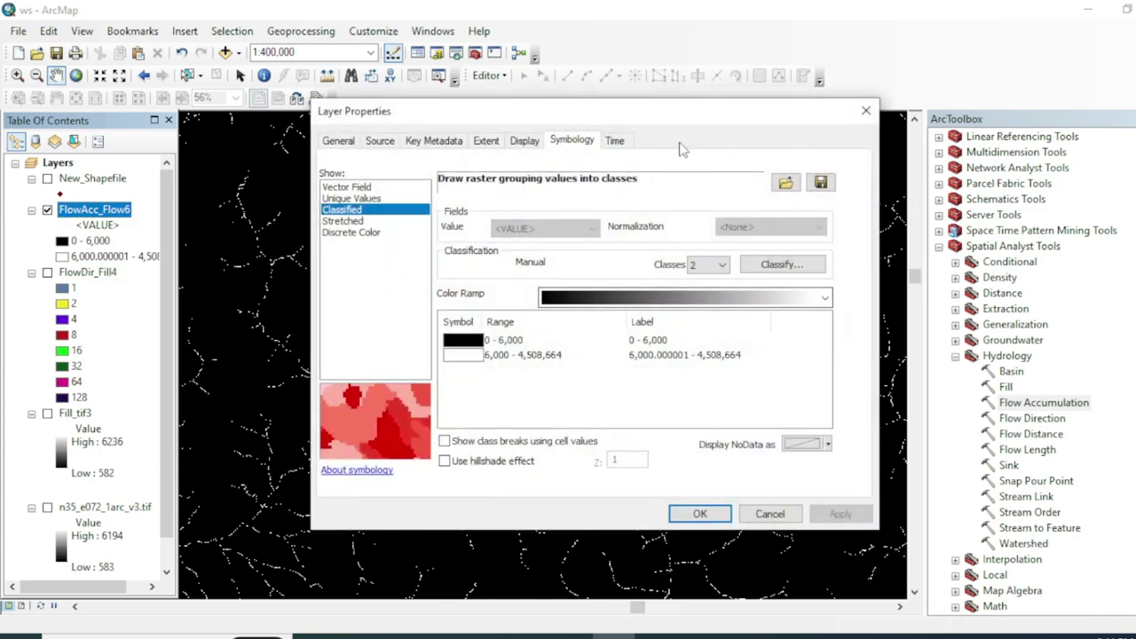
{"action": "left_click", "coordinate": [769, 271]}
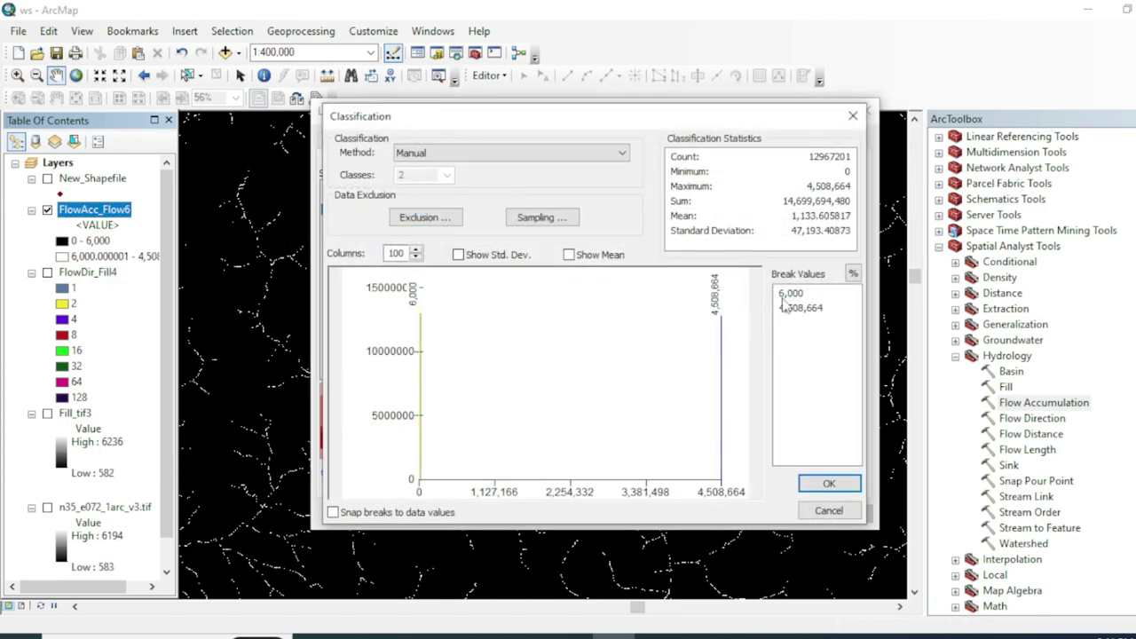
{"action": "left_click", "coordinate": [784, 295]}
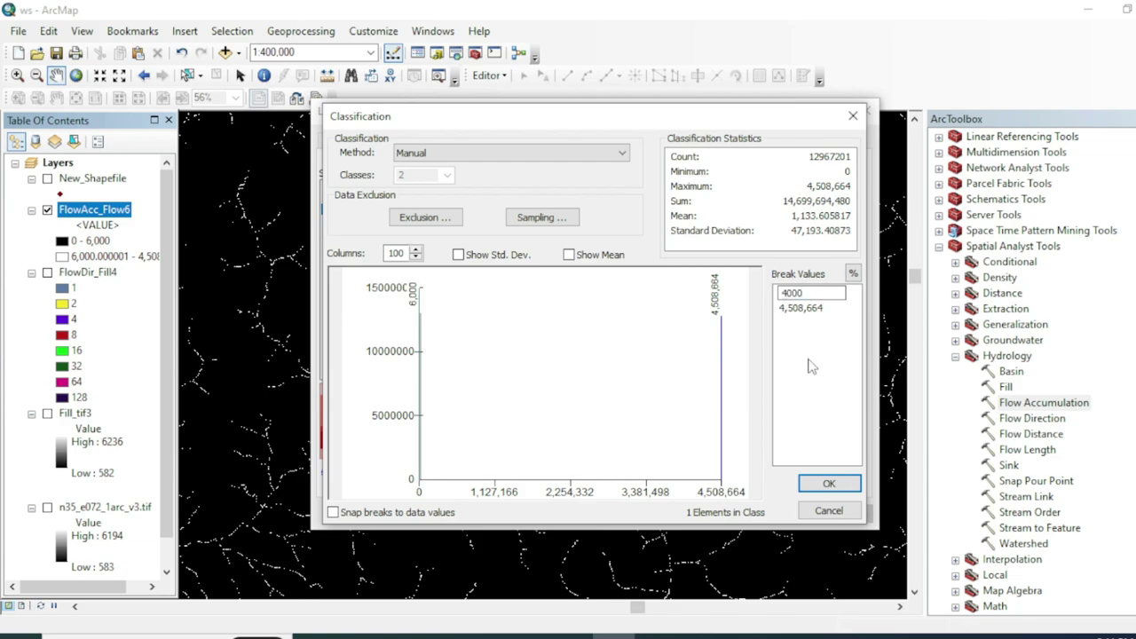
{"action": "left_click", "coordinate": [826, 484]}
{"action": "left_click", "coordinate": [699, 514]}
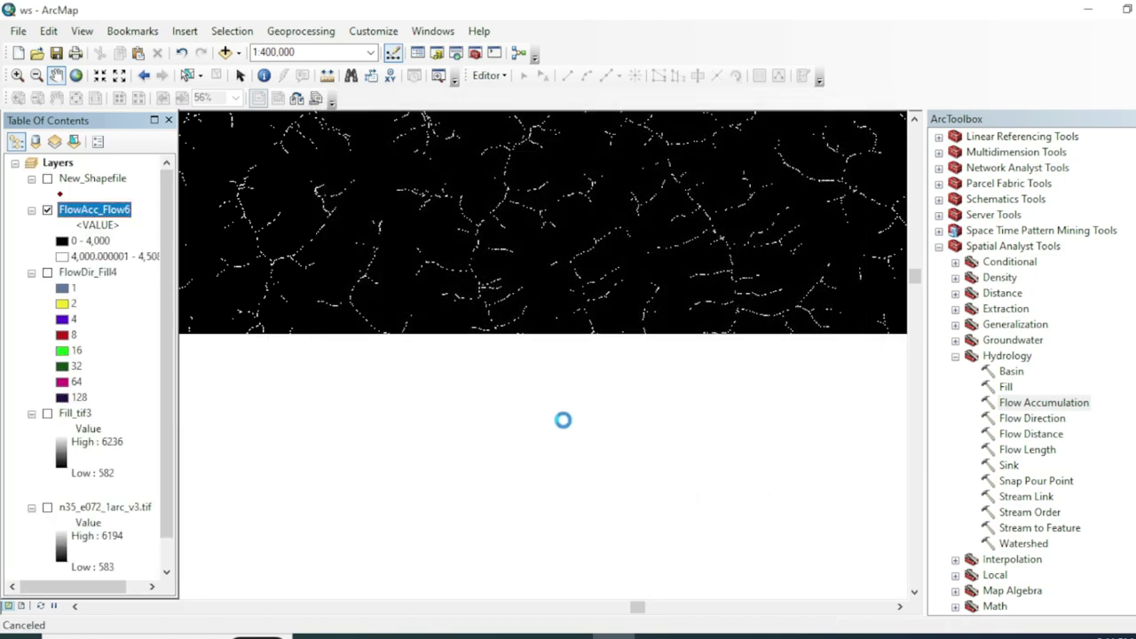
- Turn on the n35_e072_1arc_v3.tif layer and move it above FlowAcc_Flow6 in the drawing order
{"action": "left_click_drag", "start_coordinate": [609, 286], "coordinate": [598, 367]}
{"action": "left_click_drag", "start_coordinate": [538, 398], "coordinate": [549, 422]}
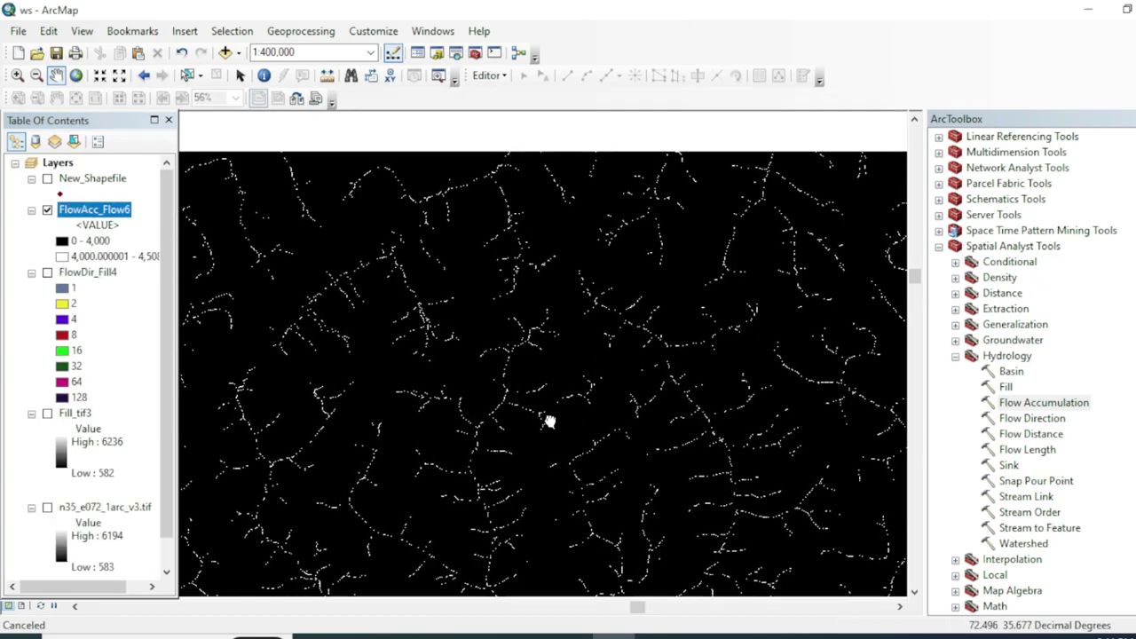
{"action": "left_click_drag", "start_coordinate": [585, 378], "coordinate": [603, 411]}
{"action": "left_click_drag", "start_coordinate": [581, 484], "coordinate": [586, 394]}
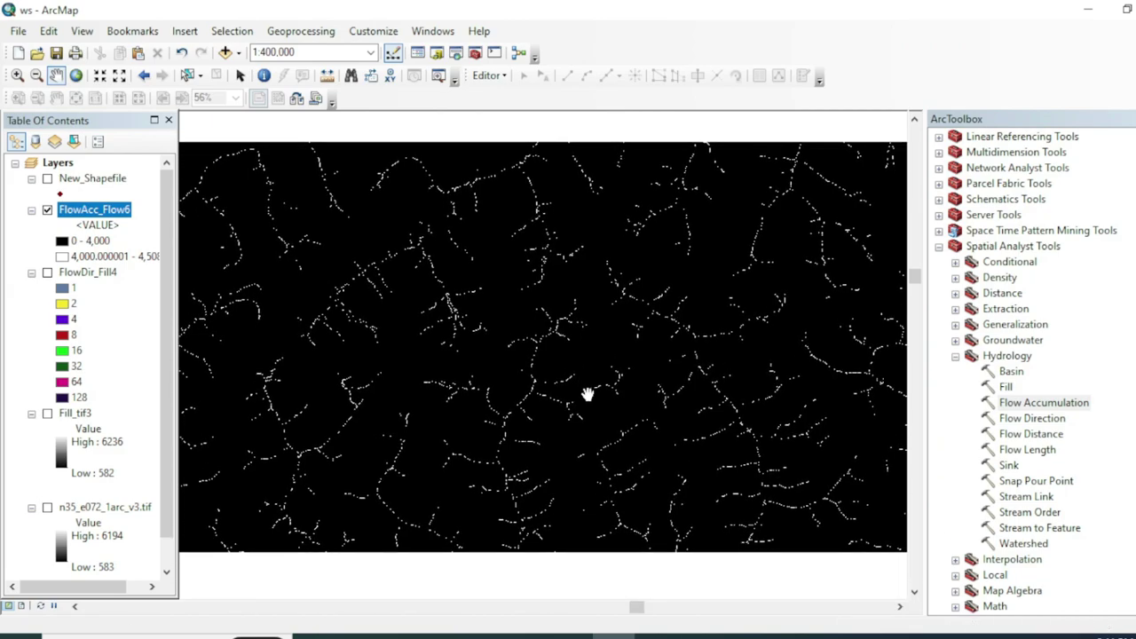
{"action": "scroll", "coordinate": [558, 401], "scroll_direction": "up", "scroll_amount": 1}
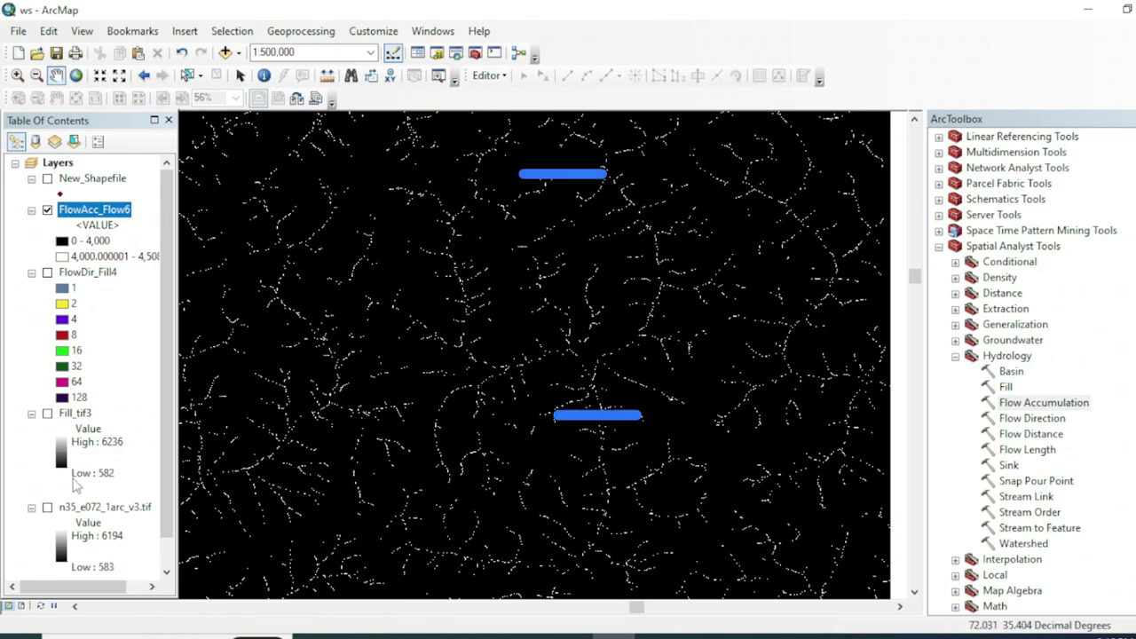
{"action": "left_click", "coordinate": [48, 508]}
{"action": "left_click", "coordinate": [104, 507]}
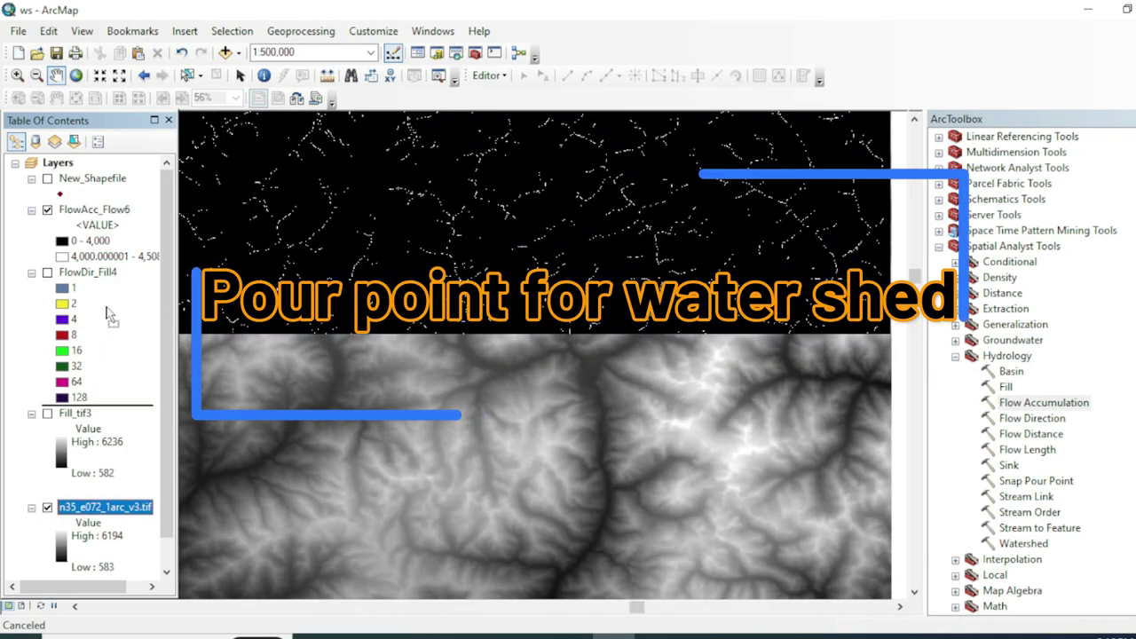
{"action": "left_click_drag", "start_coordinate": [104, 506], "coordinate": [104, 204]}
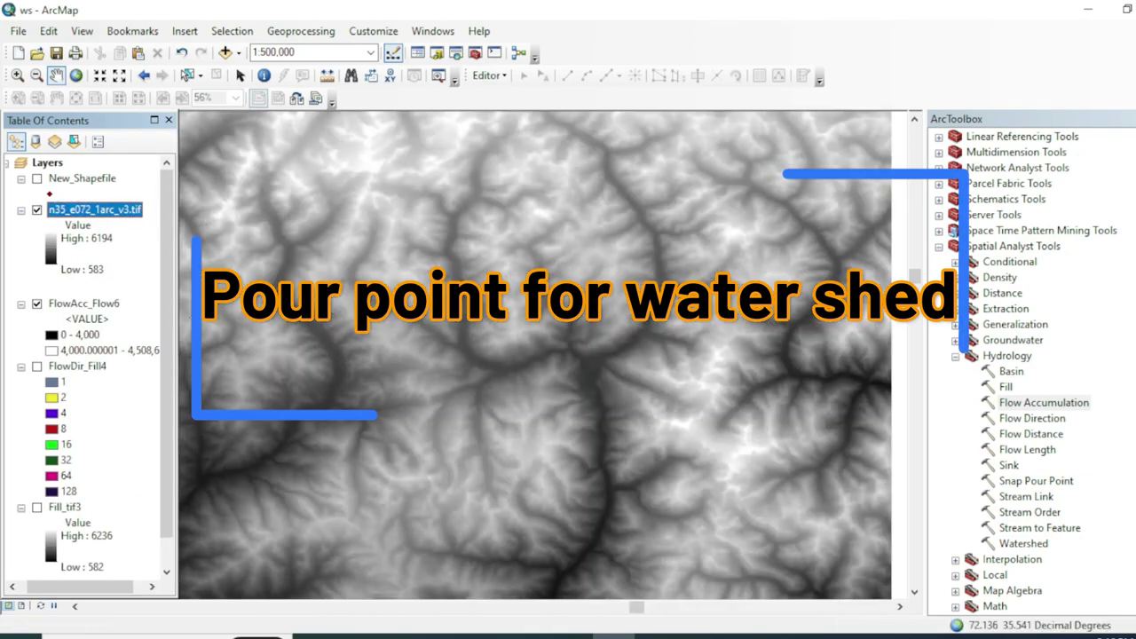
- Examine the central valley junction in the n35_e072_1arc_v3.tif elevation raster at several scales to choose a pour point location
{"action": "scroll", "coordinate": [606, 379], "scroll_direction": "up", "scroll_amount": 2}
{"action": "scroll", "coordinate": [606, 379], "scroll_direction": "down", "scroll_amount": 3}
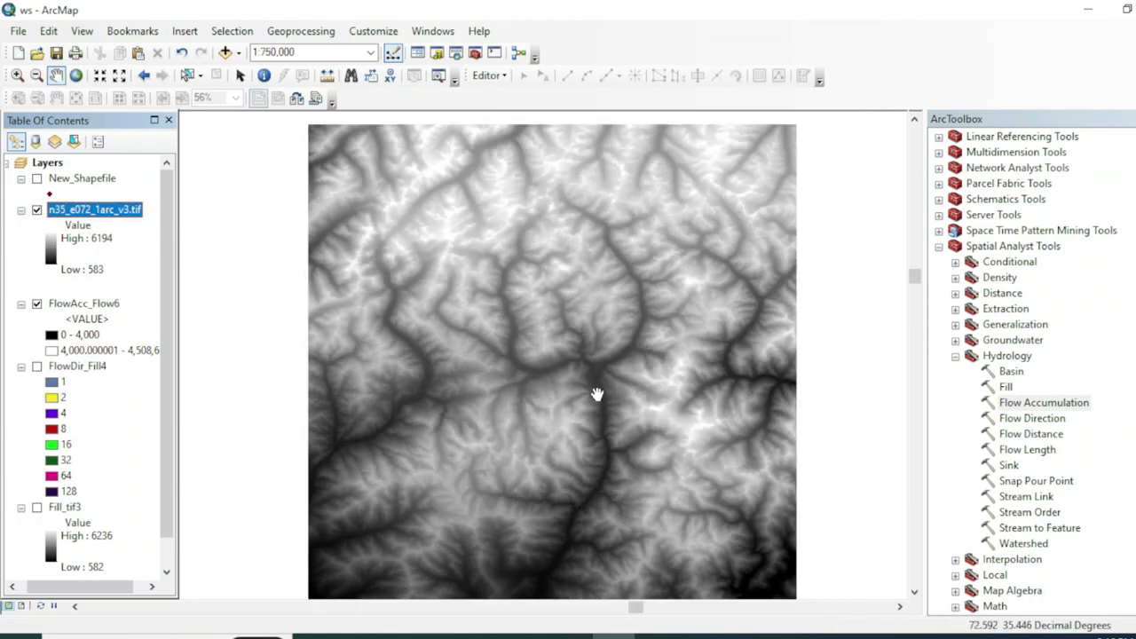
{"action": "scroll", "coordinate": [590, 360], "scroll_direction": "up", "scroll_amount": 2}
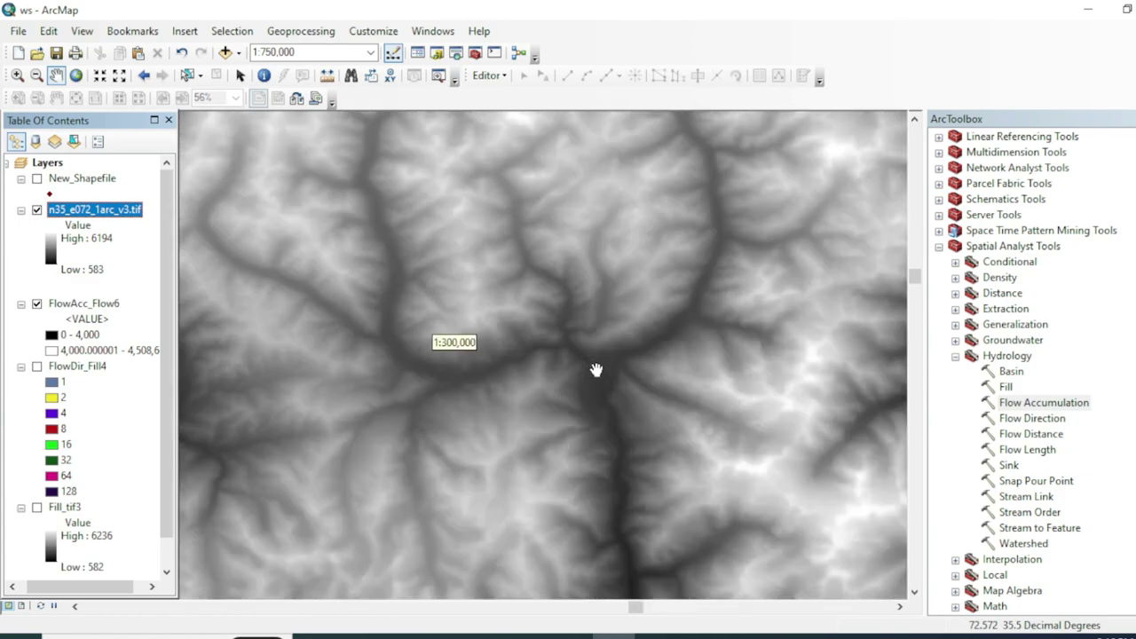
{"action": "scroll", "coordinate": [595, 373], "scroll_direction": "up", "scroll_amount": 1}
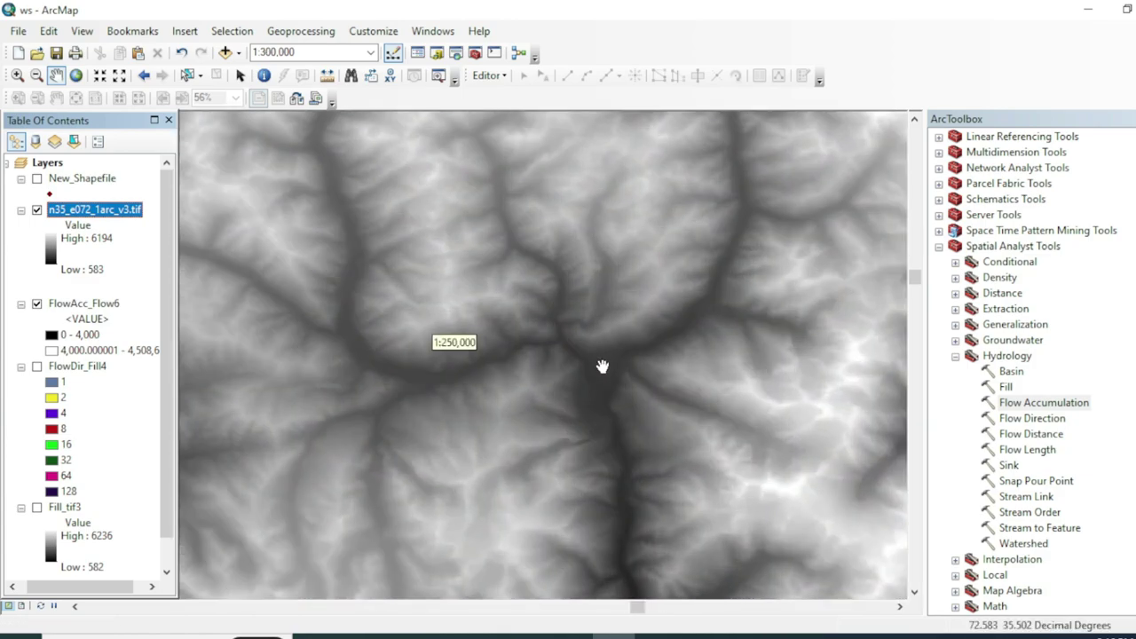
{"action": "scroll", "coordinate": [604, 371], "scroll_direction": "up", "scroll_amount": 1}
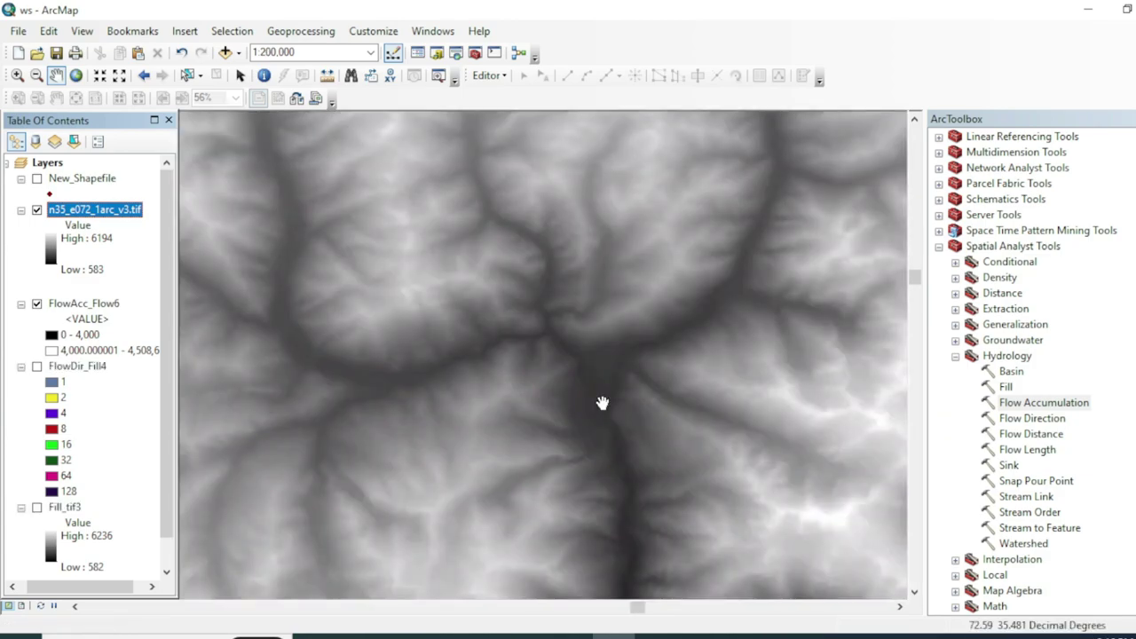
{"action": "scroll", "coordinate": [602, 399], "scroll_direction": "up", "scroll_amount": 2}
{"action": "scroll", "coordinate": [601, 404], "scroll_direction": "down", "scroll_amount": 6}
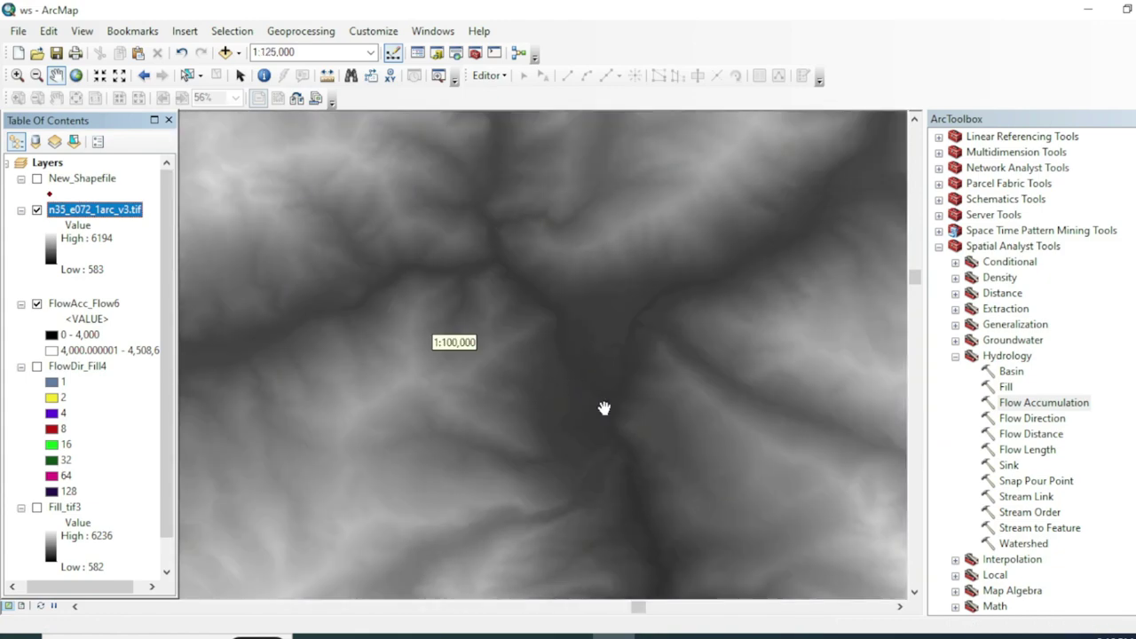
{"action": "scroll", "coordinate": [605, 400], "scroll_direction": "down", "scroll_amount": 1}
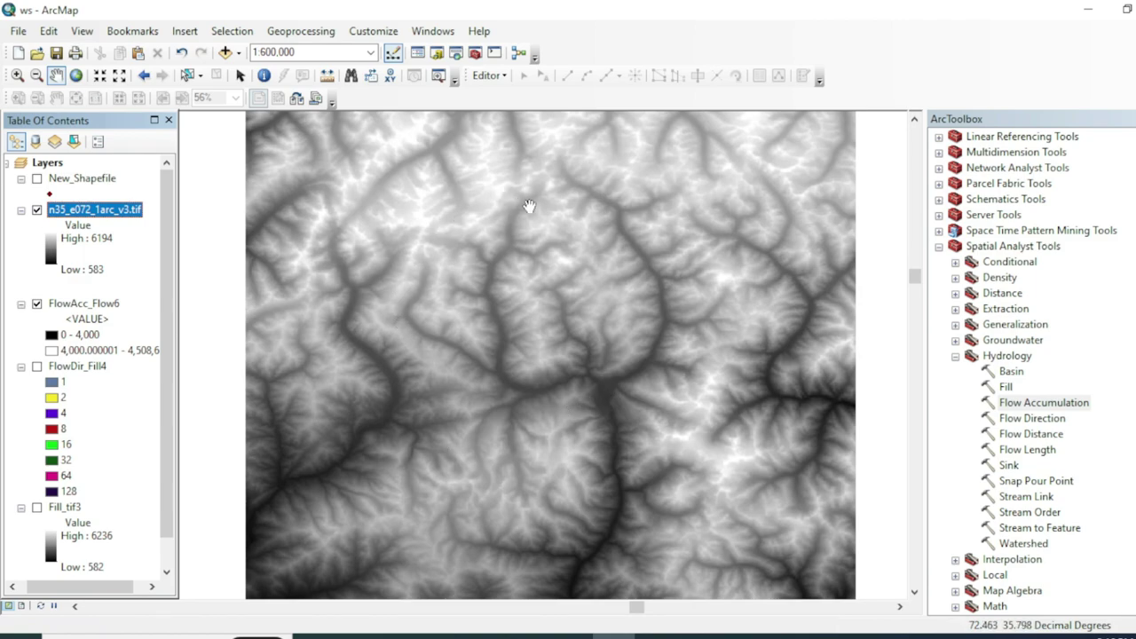
{"action": "scroll", "coordinate": [595, 382], "scroll_direction": "up", "scroll_amount": 5}
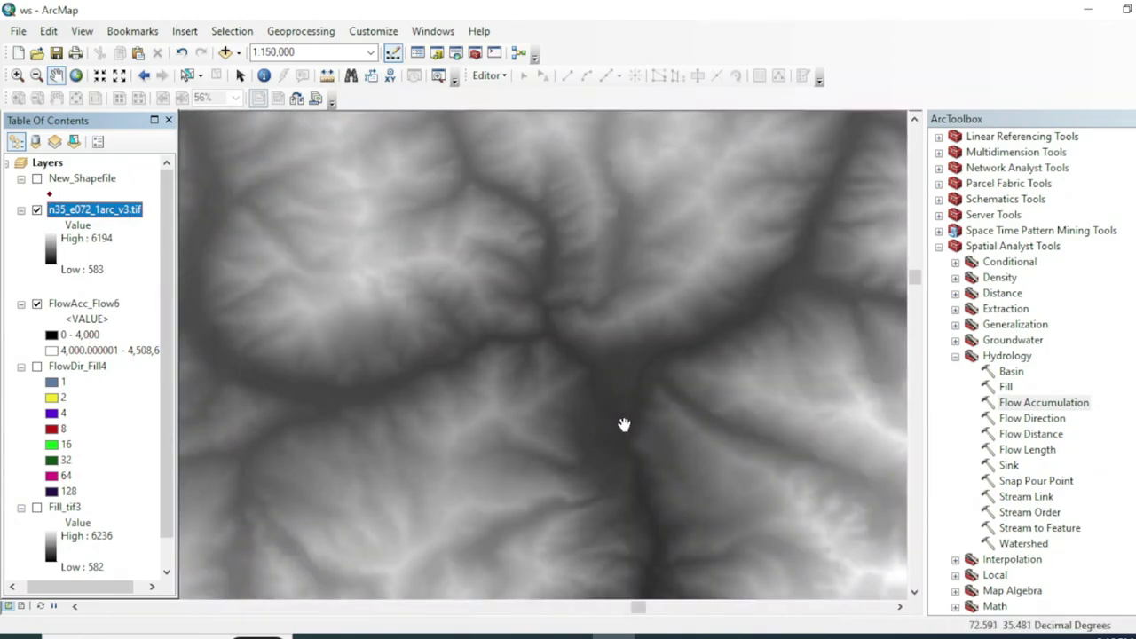
{"action": "left_click_drag", "start_coordinate": [618, 434], "coordinate": [618, 381]}
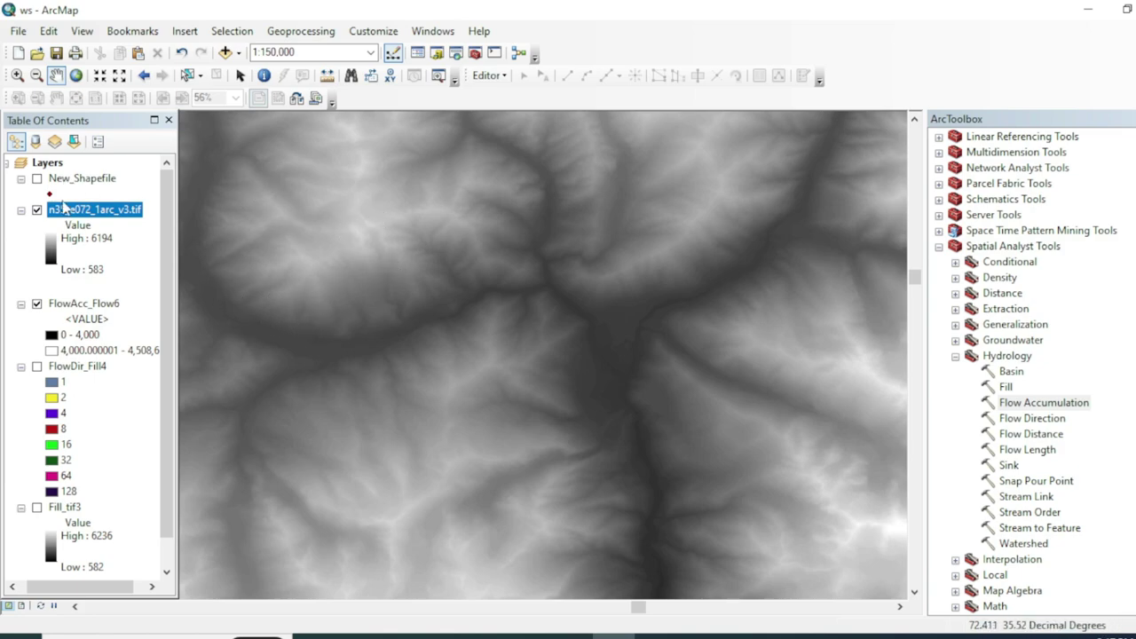
{"action": "left_click_drag", "start_coordinate": [318, 295], "coordinate": [330, 277]}
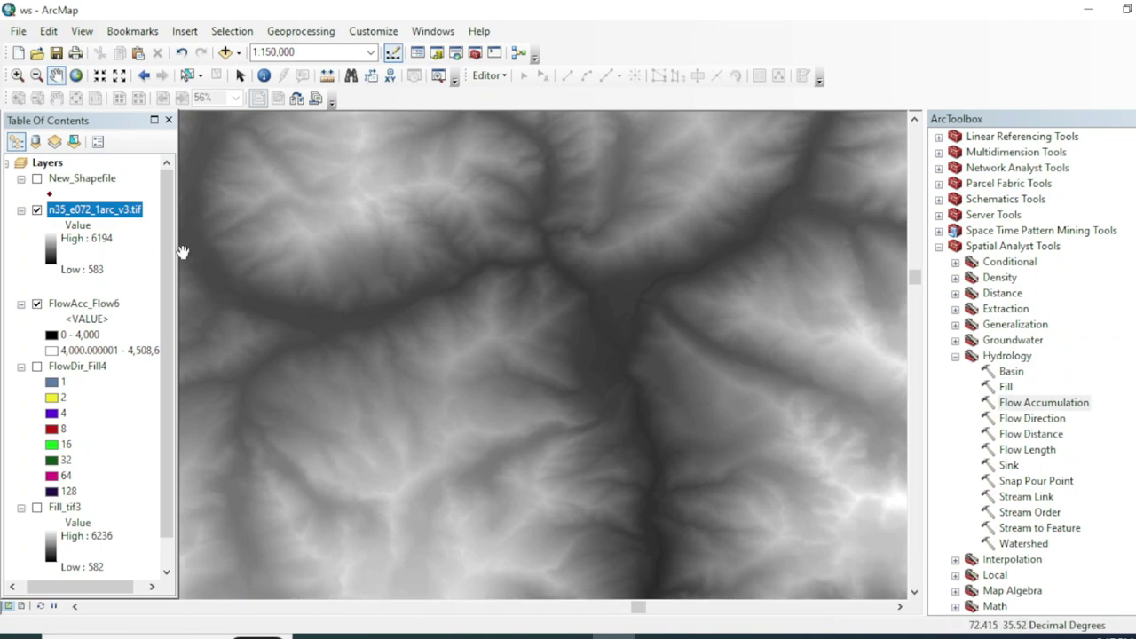
{"action": "left_click_drag", "start_coordinate": [558, 366], "coordinate": [540, 368]}
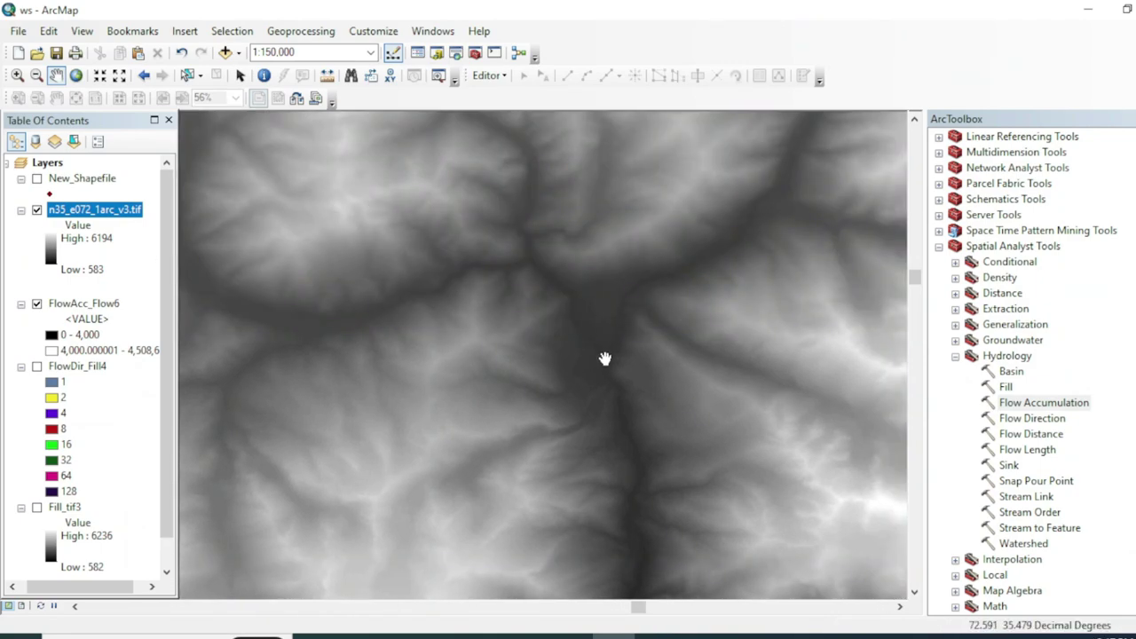
{"action": "scroll", "coordinate": [601, 355], "scroll_direction": "up", "scroll_amount": 1}
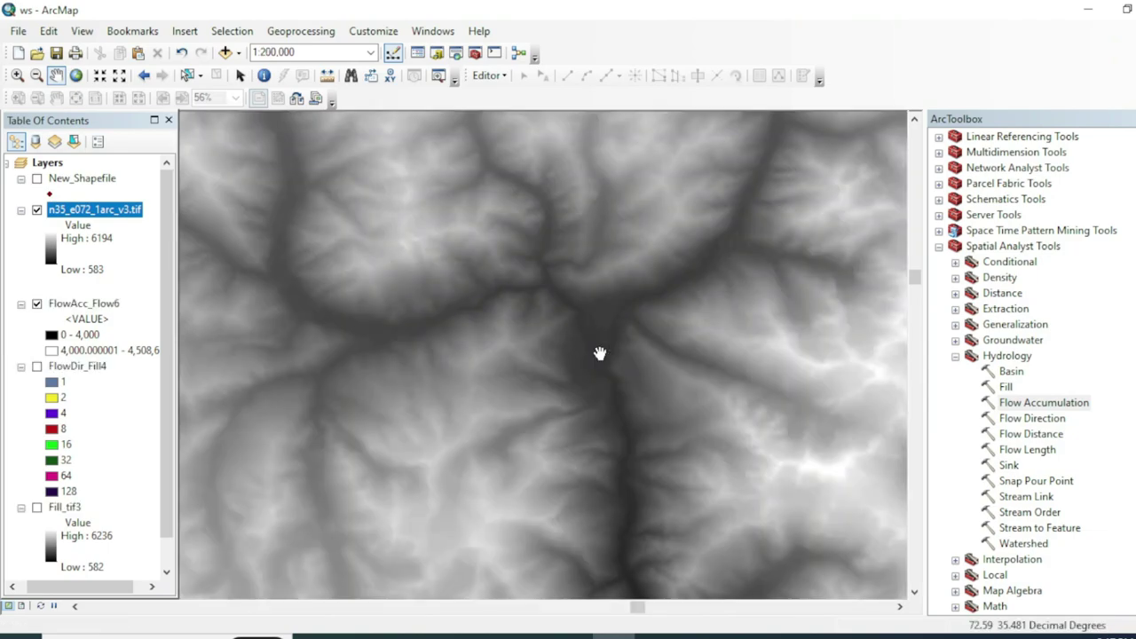
{"action": "scroll", "coordinate": [598, 354], "scroll_direction": "up", "scroll_amount": 2}
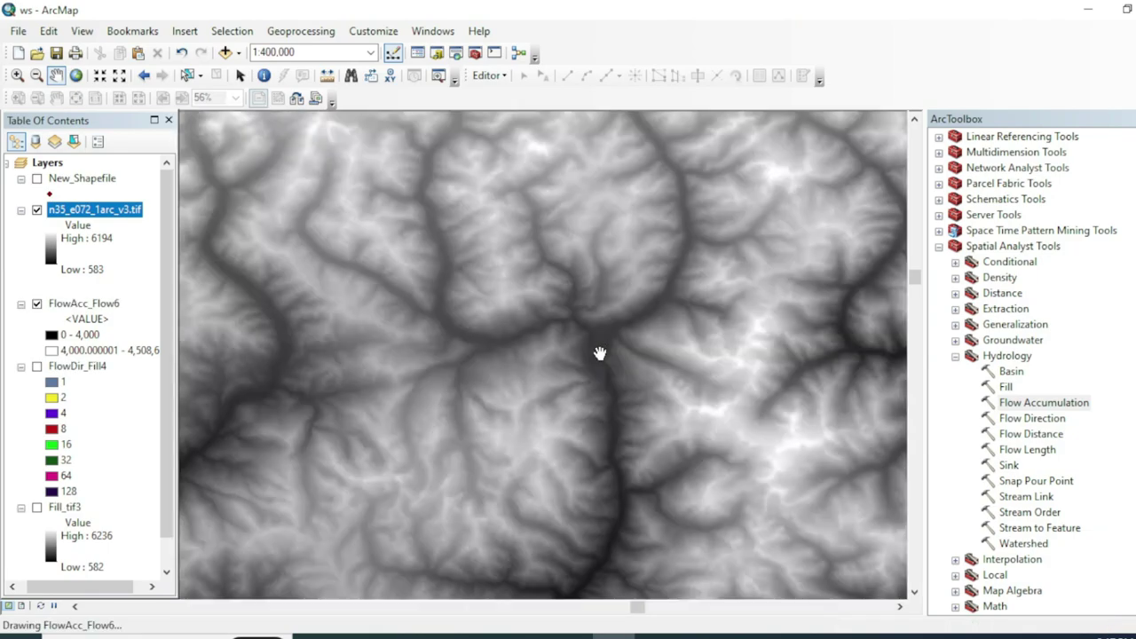
{"action": "scroll", "coordinate": [599, 353], "scroll_direction": "up", "scroll_amount": 1}
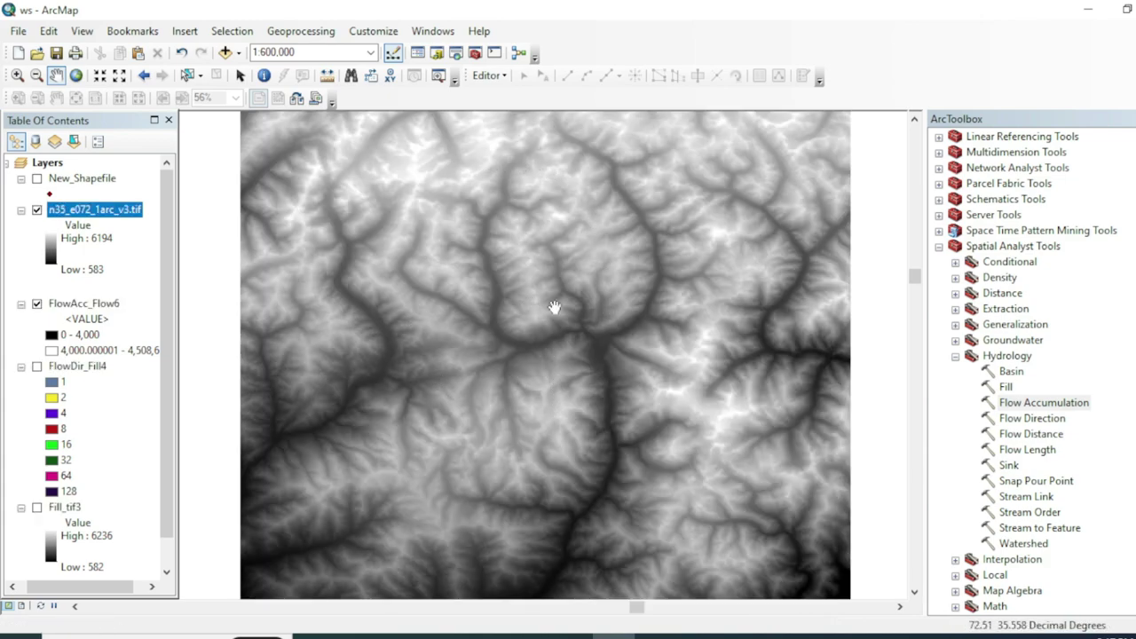
{"action": "scroll", "coordinate": [596, 345], "scroll_direction": "down", "scroll_amount": 3}
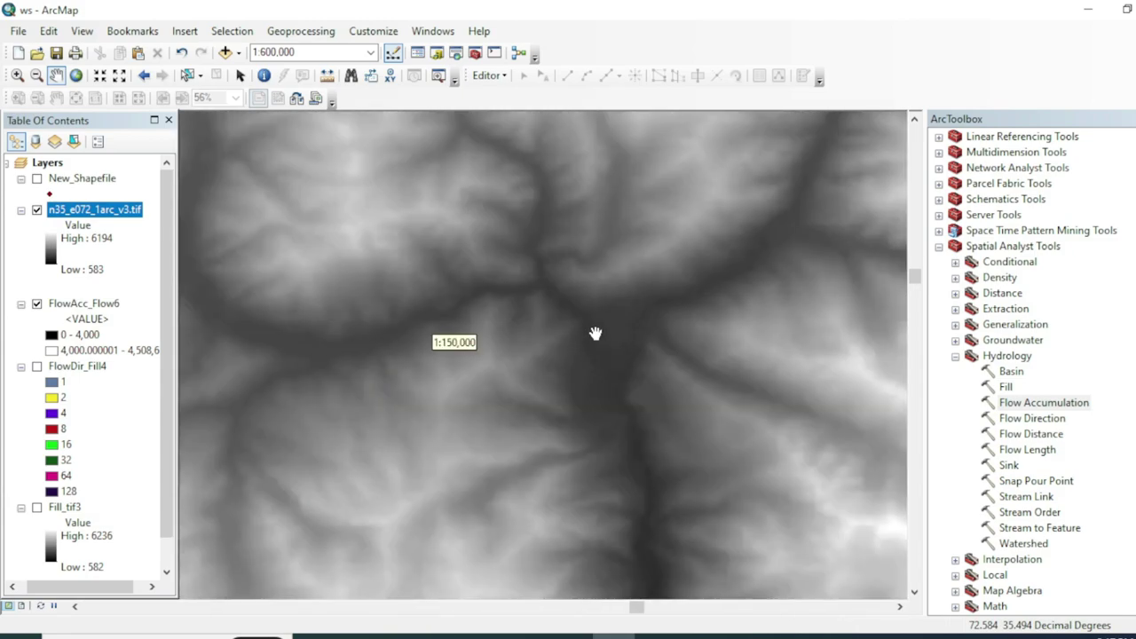
- Hide n35_e072_1arc_v3.tif and turn on New_Shapefile over the central stream confluence at 1:20,000
{"action": "left_click", "coordinate": [36, 211]}
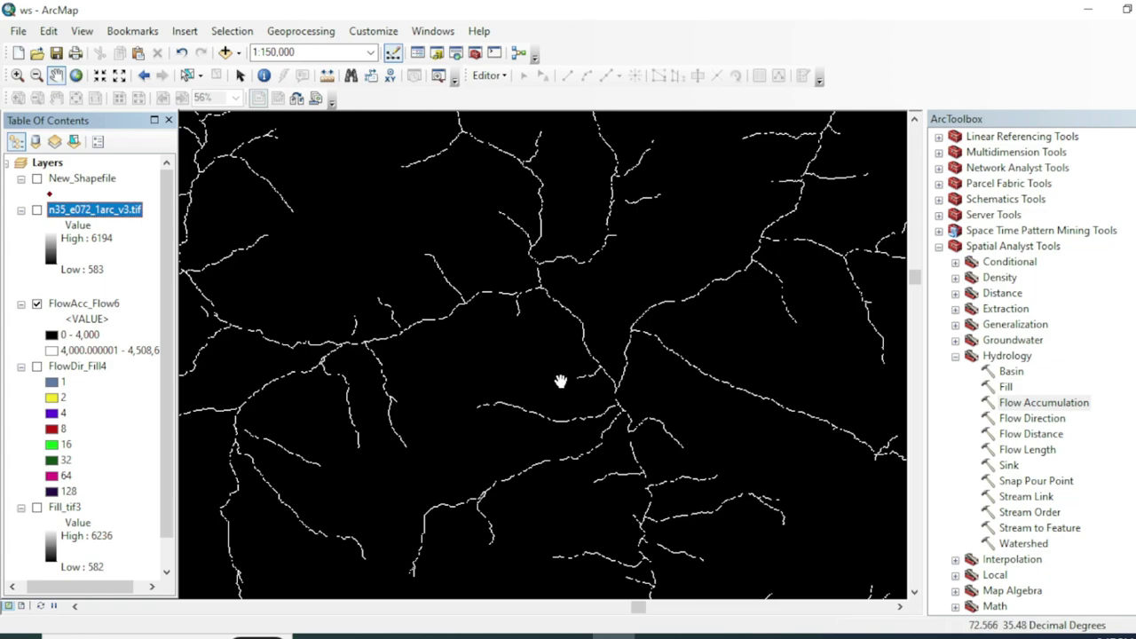
{"action": "scroll", "coordinate": [612, 389], "scroll_direction": "down", "scroll_amount": 2}
{"action": "scroll", "coordinate": [617, 393], "scroll_direction": "down", "scroll_amount": 4}
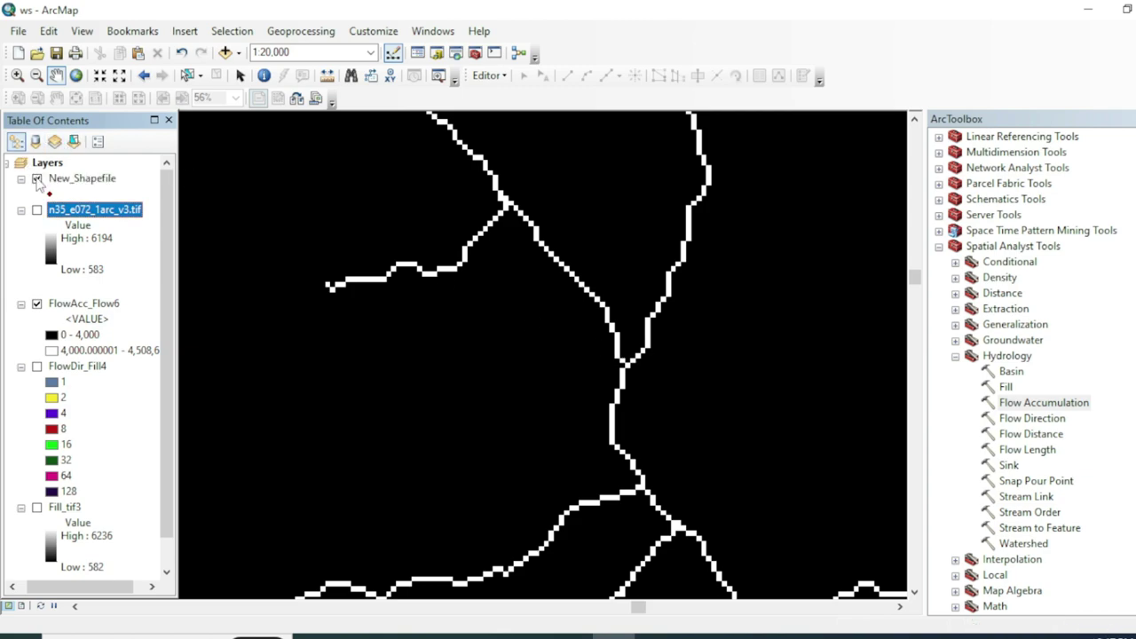
- Check the attribute table of New_Shapefile for existing records and close it
{"action": "right_click", "coordinate": [87, 180]}
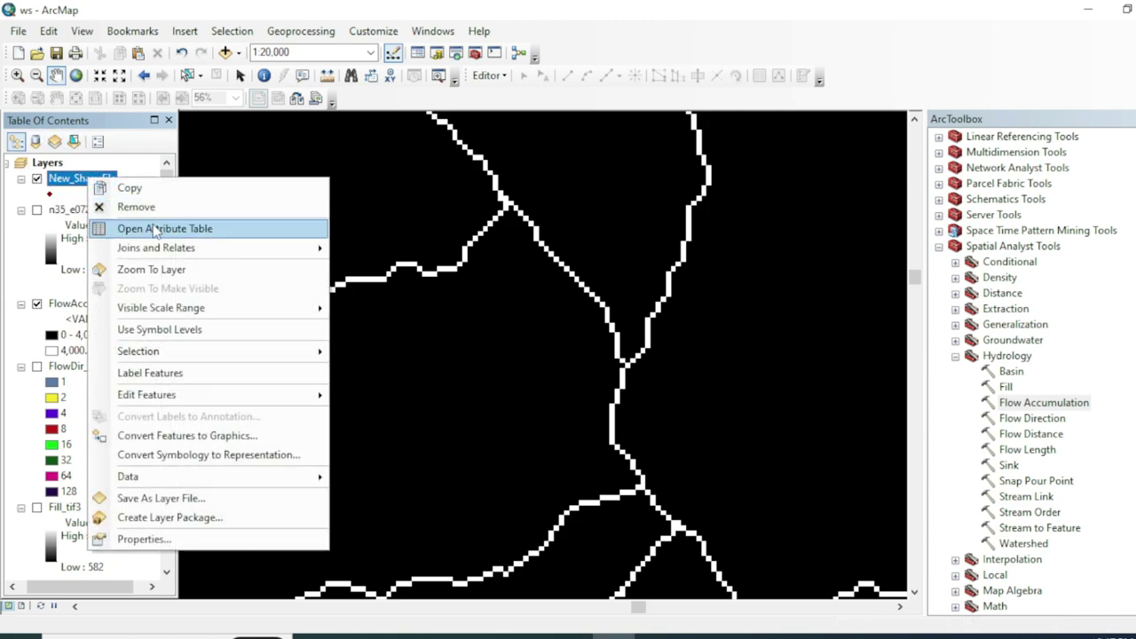
{"action": "left_click", "coordinate": [129, 225]}
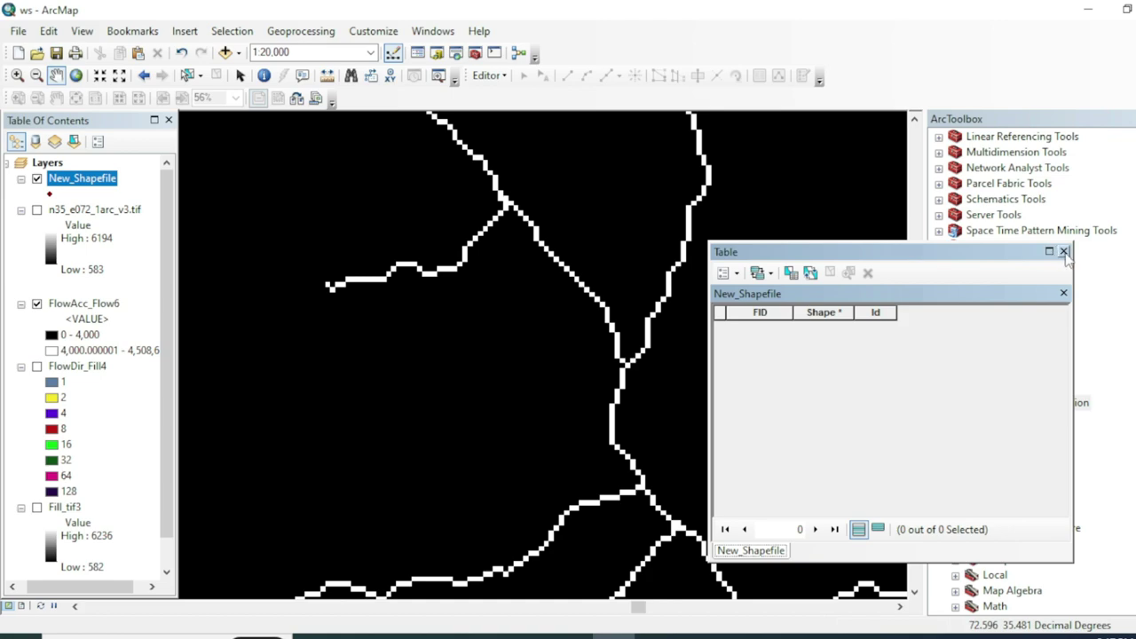
{"action": "left_click", "coordinate": [1063, 252]}
- Start editing New_Shapefile, choose its feature template with the Point construction tool, and close ArcToolbox
{"action": "right_click", "coordinate": [97, 179]}
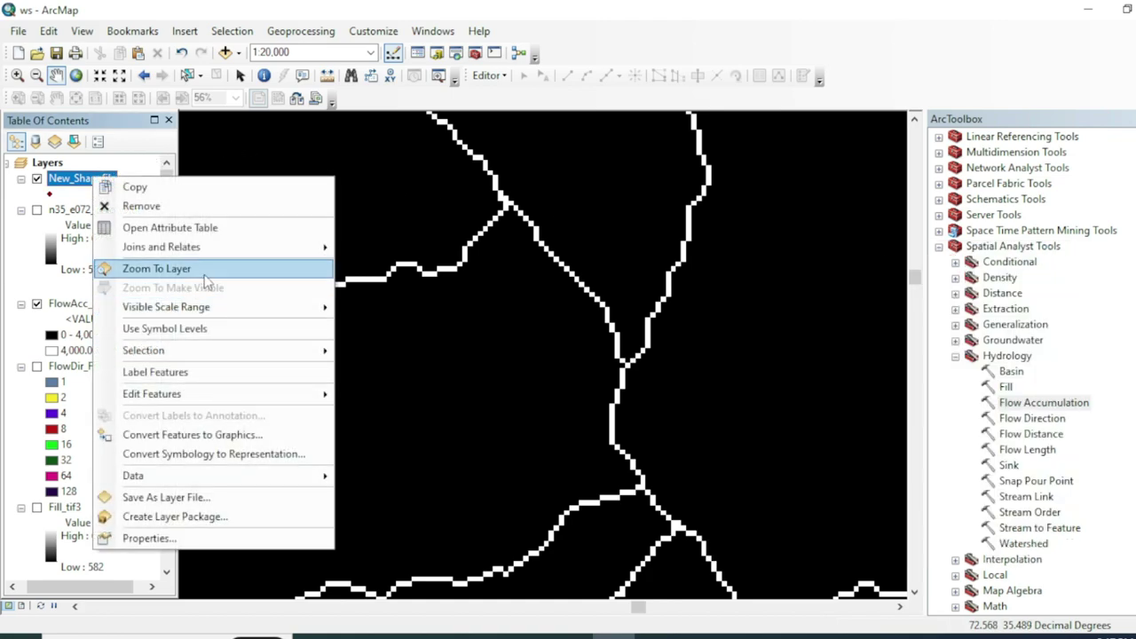
{"action": "mouse_move", "coordinate": [266, 393]}
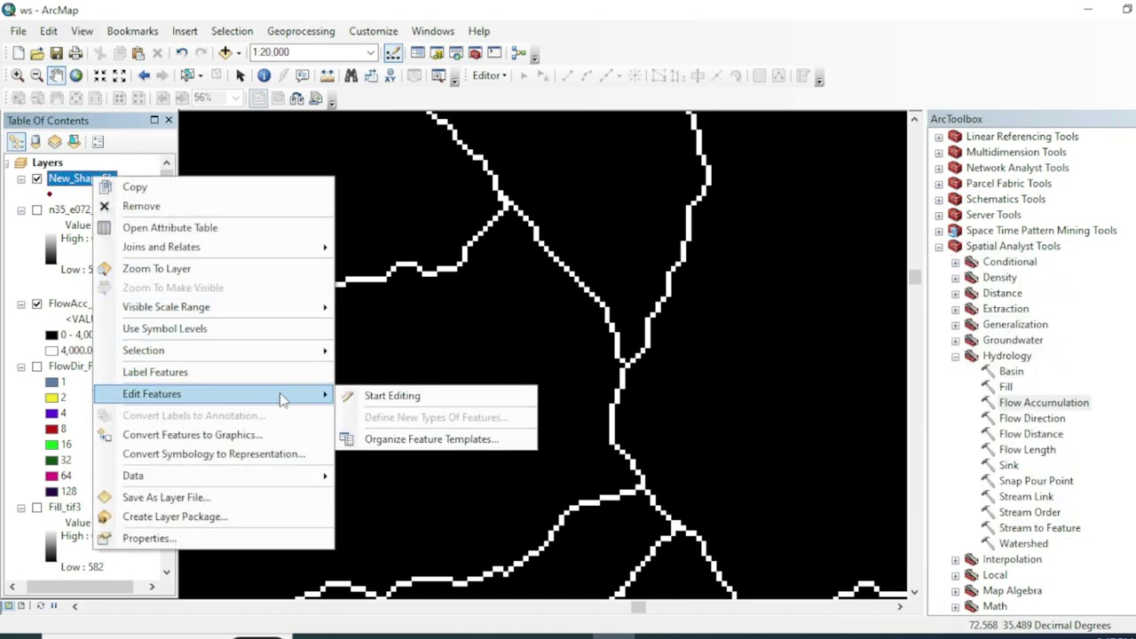
{"action": "left_click", "coordinate": [391, 394]}
{"action": "left_click", "coordinate": [802, 76]}
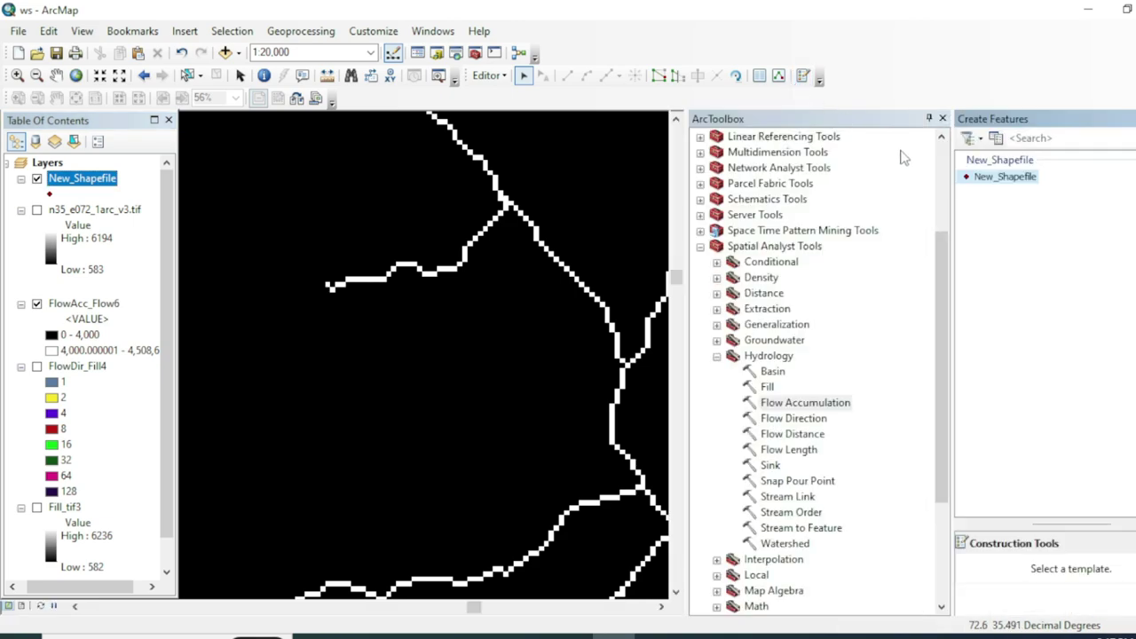
{"action": "left_click", "coordinate": [1004, 176]}
{"action": "left_click", "coordinate": [942, 118]}
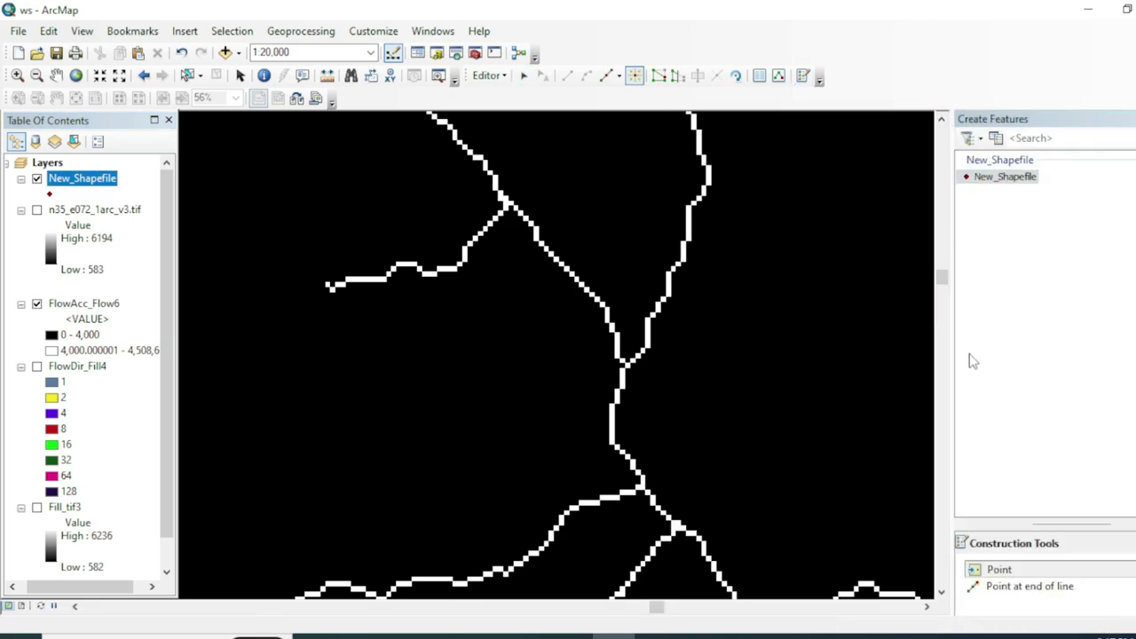
{"action": "left_click", "coordinate": [1001, 571]}
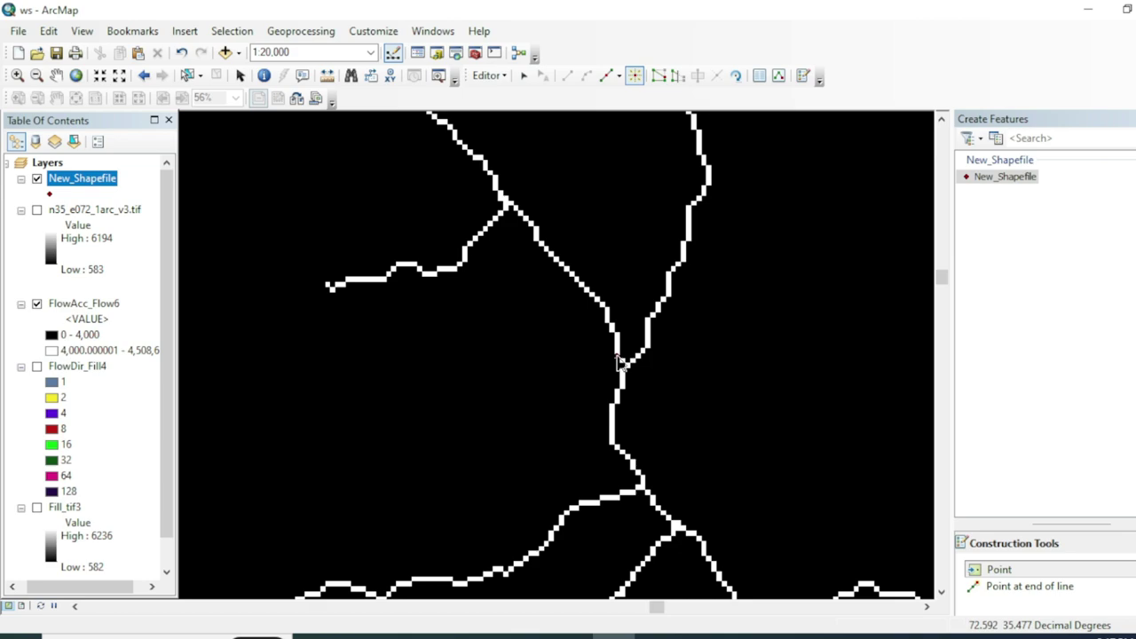
- Place a pour point at the central stream confluence in New_Shapefile, then stop editing and save the edits
{"action": "left_click", "coordinate": [620, 362]}
{"action": "left_click", "coordinate": [488, 75]}
{"action": "left_click", "coordinate": [513, 114]}
{"action": "left_click", "coordinate": [533, 379]}
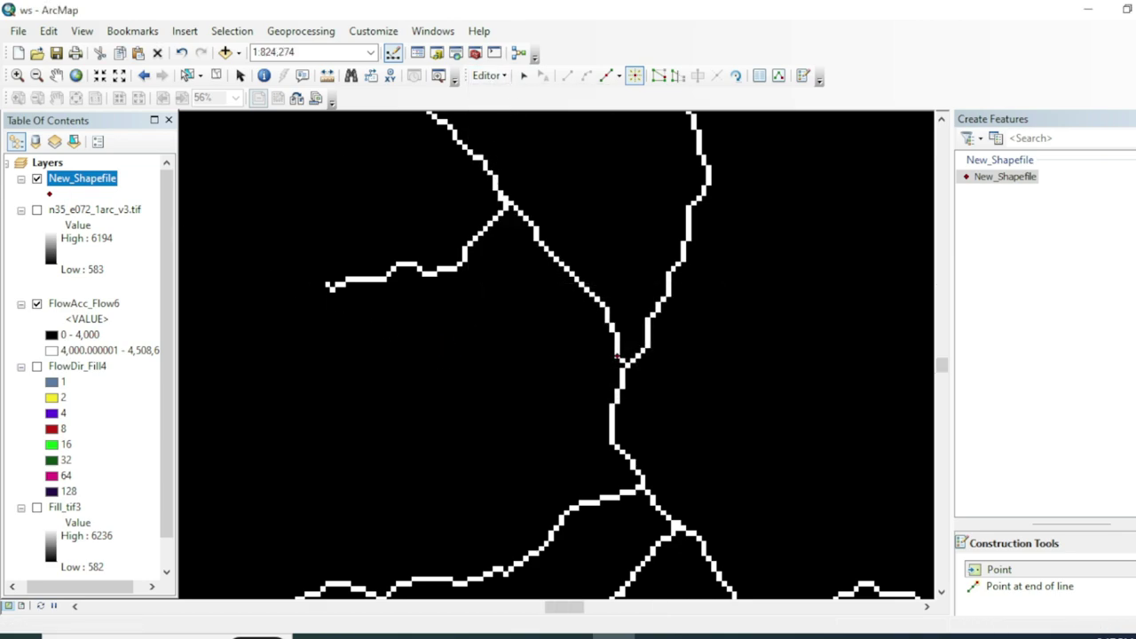
{"action": "scroll", "coordinate": [539, 369], "scroll_direction": "up", "scroll_amount": 5}
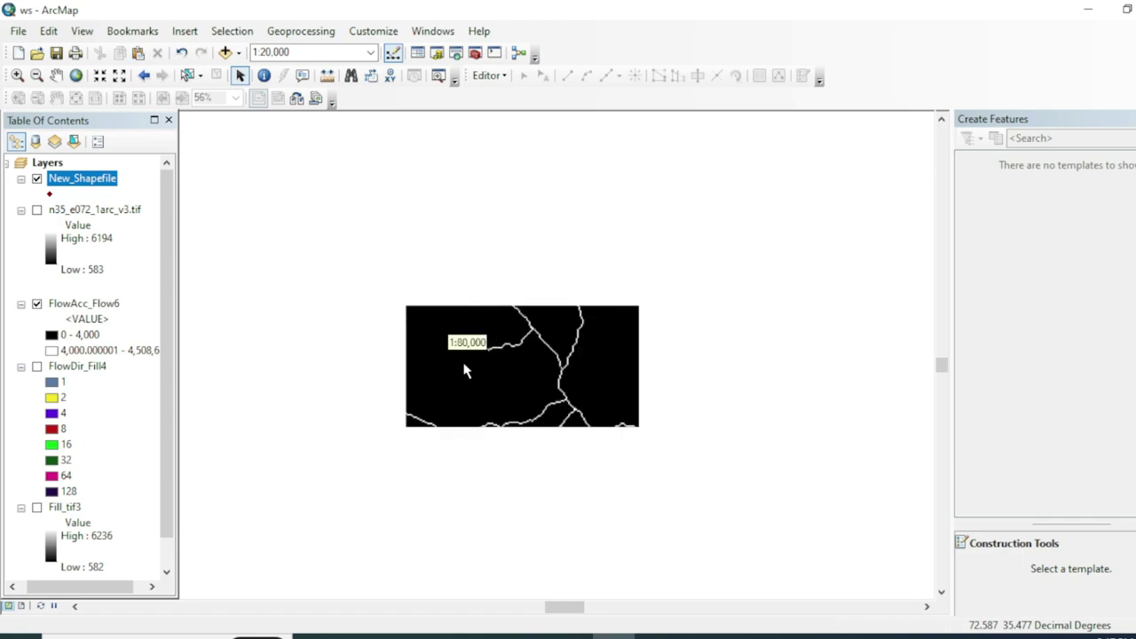
{"action": "scroll", "coordinate": [486, 383], "scroll_direction": "up", "scroll_amount": 3}
{"action": "scroll", "coordinate": [470, 368], "scroll_direction": "up", "scroll_amount": 2}
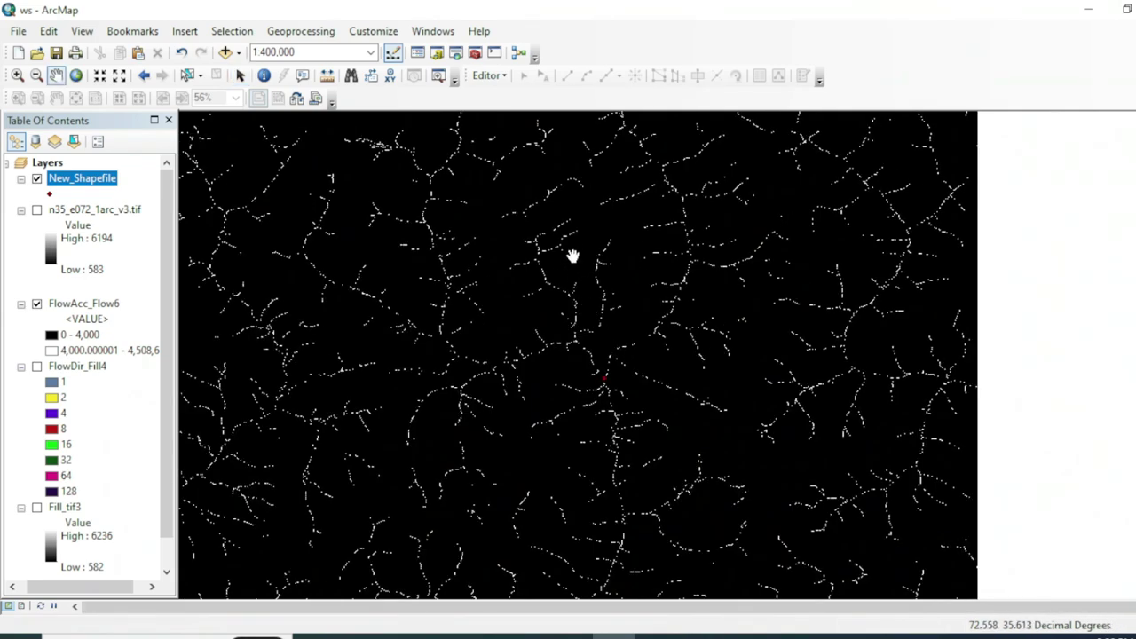
- Set up the Watershed tool with FlowDir_Fill4 as the flow direction raster and New_Shapefile as the pour point data
{"action": "left_click", "coordinate": [475, 53]}
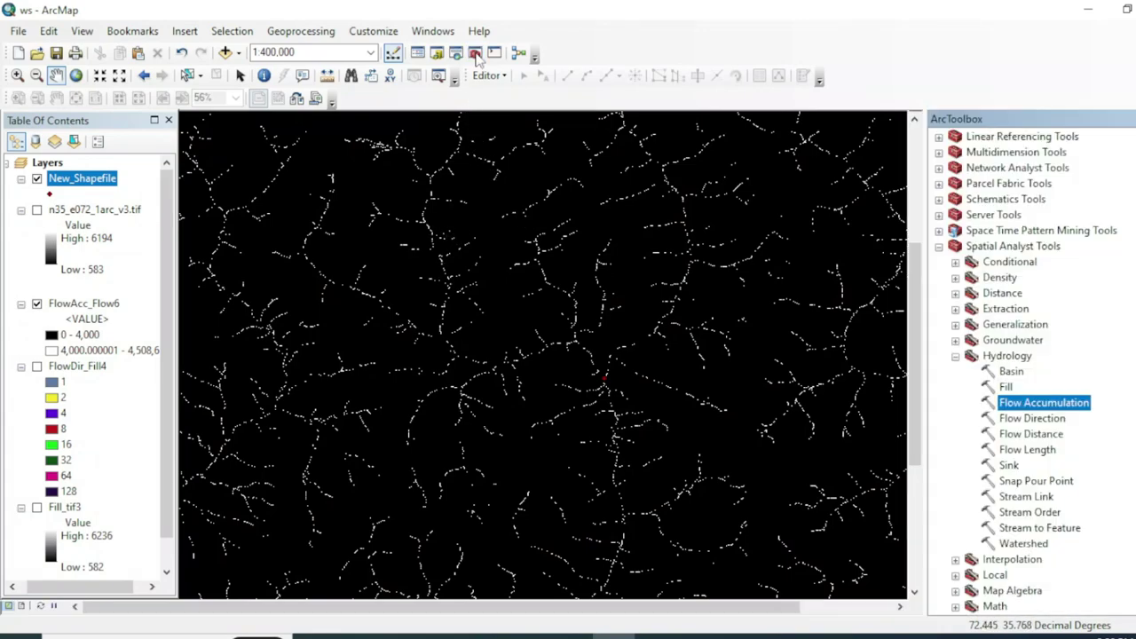
{"action": "left_click", "coordinate": [1022, 545]}
{"action": "double_click", "coordinate": [1022, 545]}
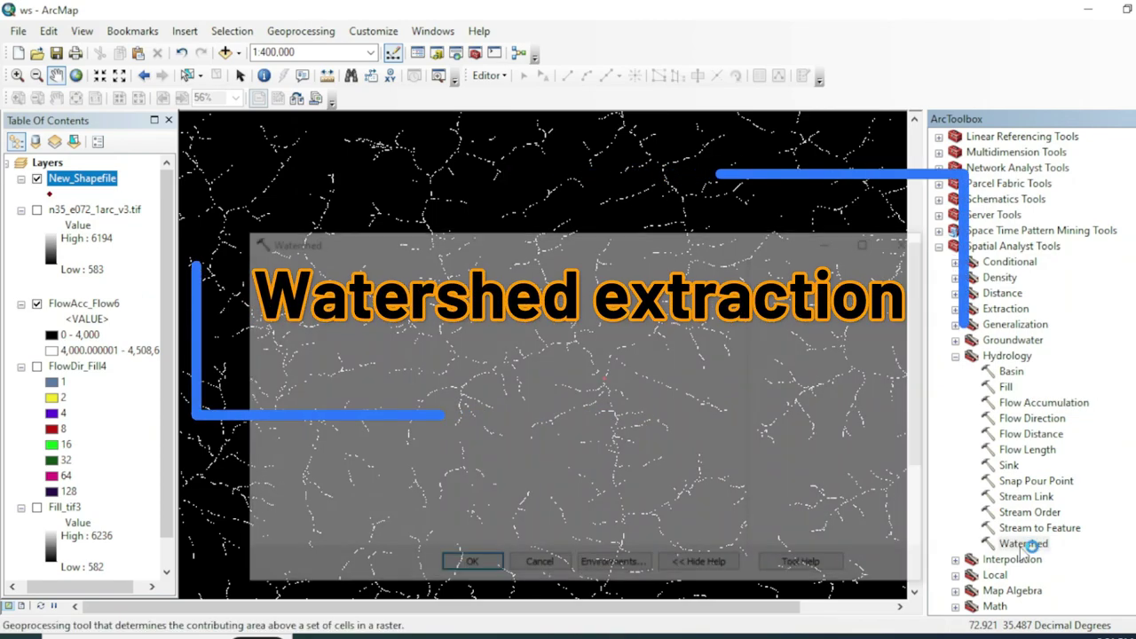
{"action": "left_click_drag", "start_coordinate": [672, 197], "coordinate": [674, 104]}
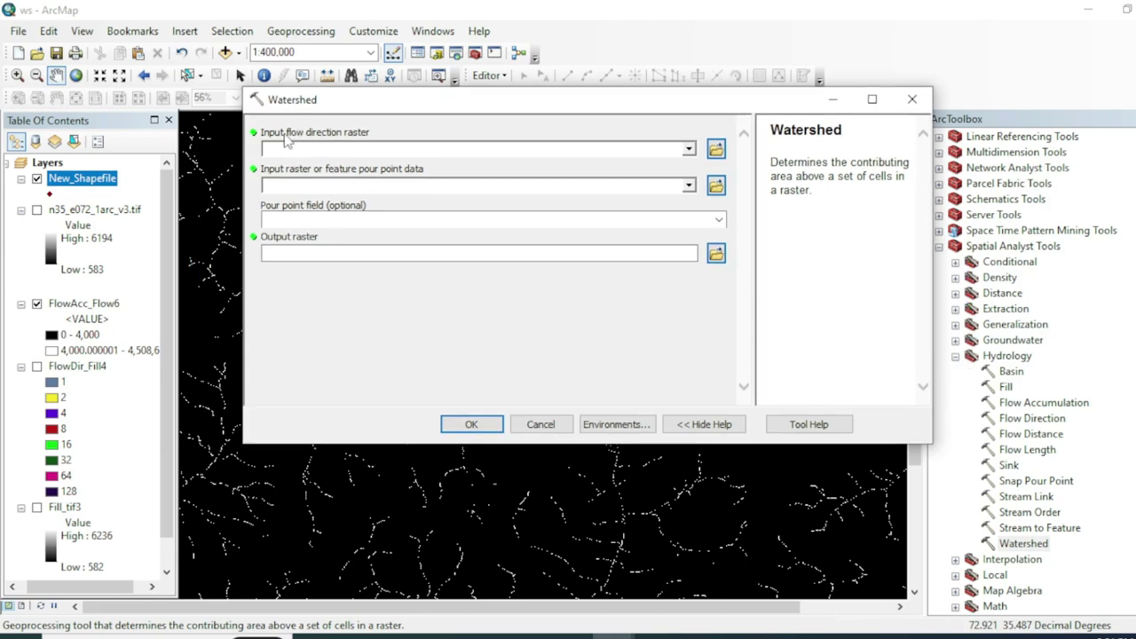
{"action": "left_click_drag", "start_coordinate": [80, 366], "coordinate": [337, 189]}
{"action": "left_click_drag", "start_coordinate": [390, 162], "coordinate": [414, 149]}
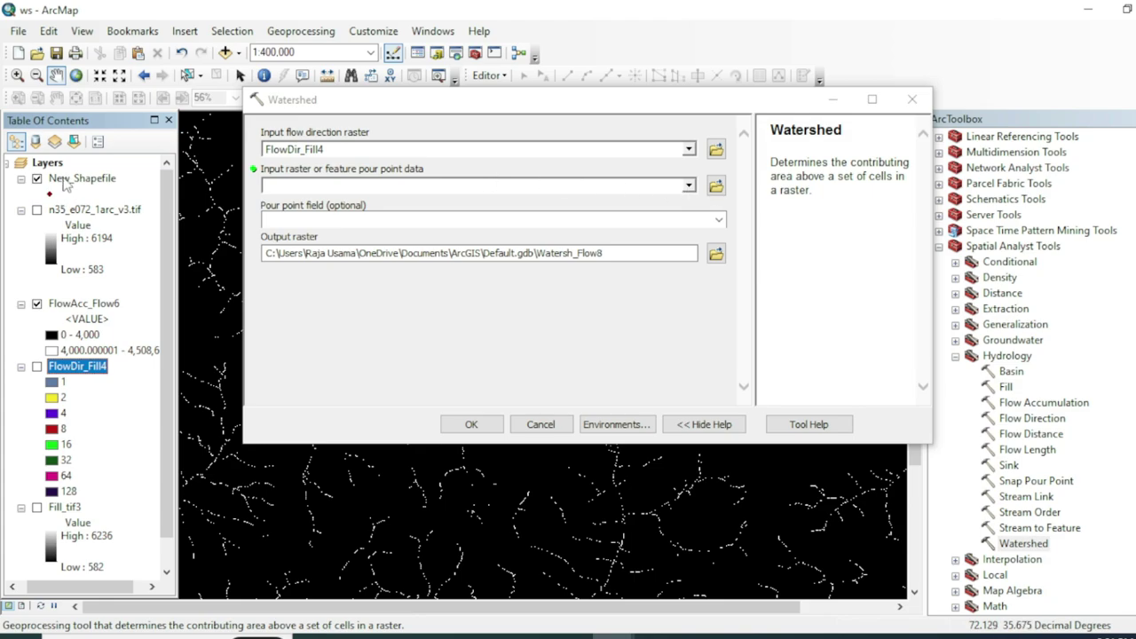
{"action": "left_click_drag", "start_coordinate": [65, 182], "coordinate": [312, 192]}
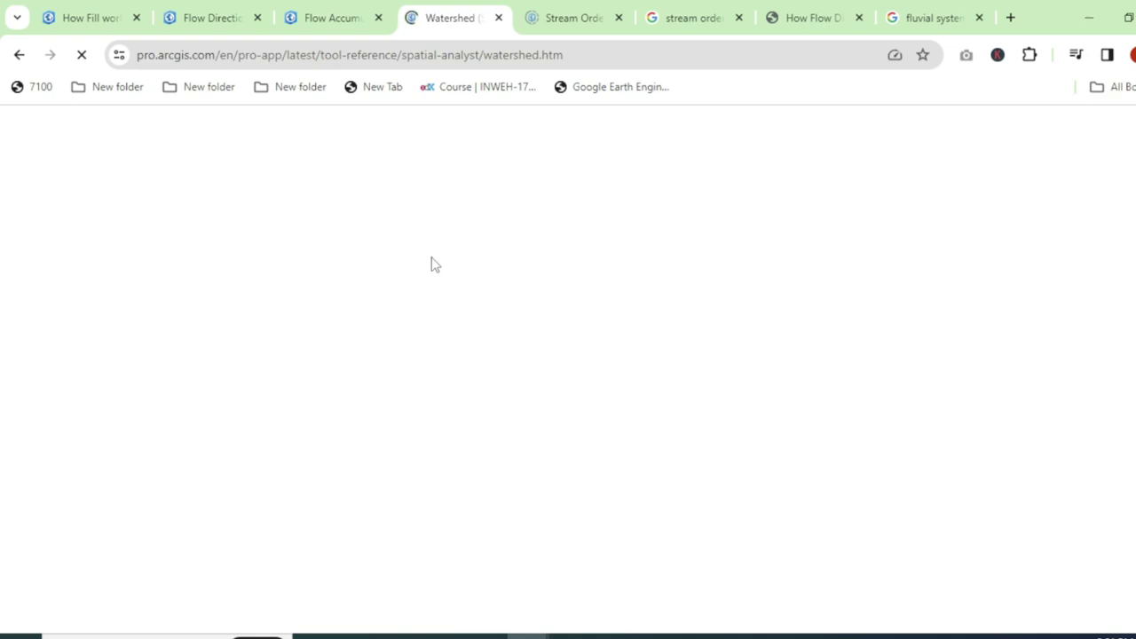
- Switch to the browser and read the illustration and usage notes in the Watershed tool reference
{"action": "scroll", "coordinate": [421, 325], "scroll_direction": "down", "scroll_amount": 3}
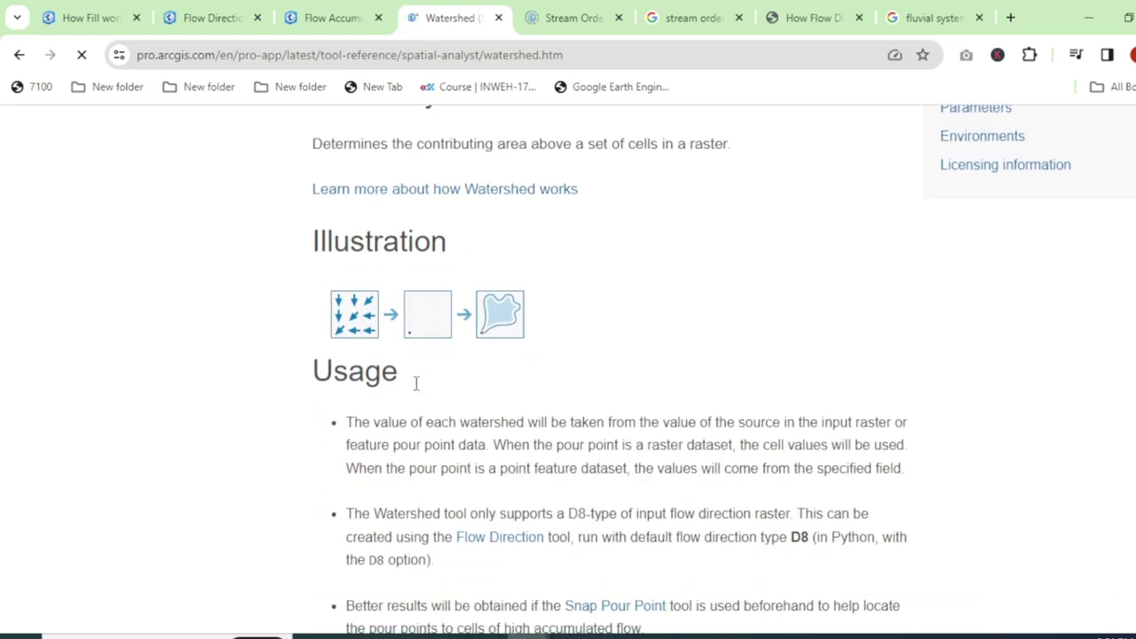
{"action": "scroll", "coordinate": [413, 429], "scroll_direction": "down", "scroll_amount": 2}
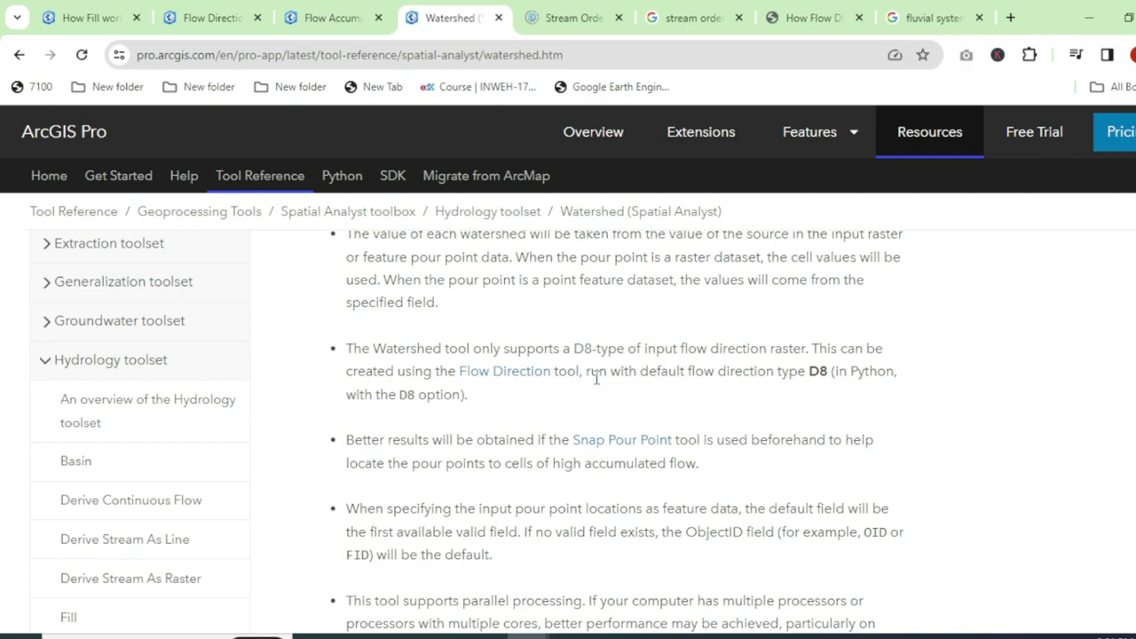
{"action": "scroll", "coordinate": [638, 374], "scroll_direction": "up", "scroll_amount": 2}
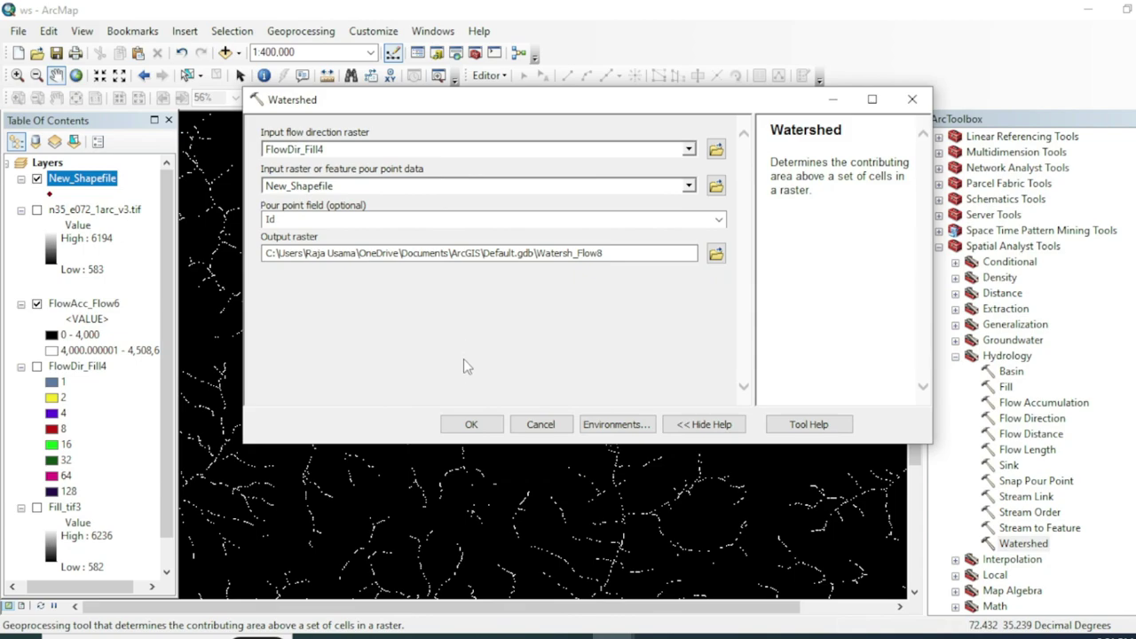
- Run the Watershed tool in ArcMap, and hide and reshow FlowAcc_Flow6 to check the watershed's outline
{"action": "left_click", "coordinate": [470, 426]}
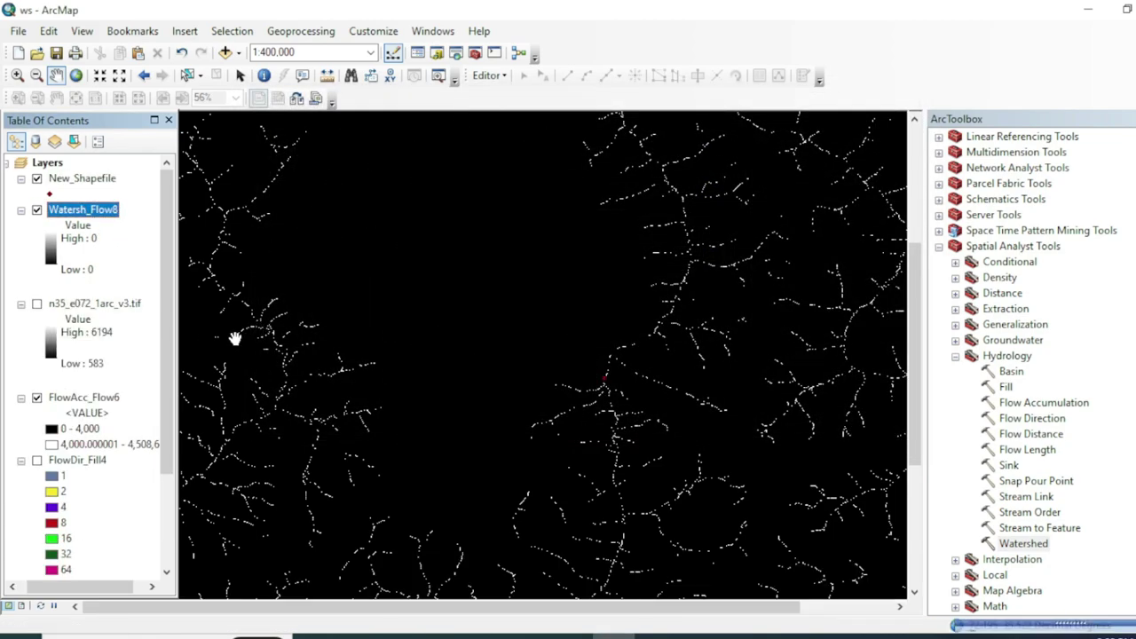
{"action": "left_click", "coordinate": [37, 398]}
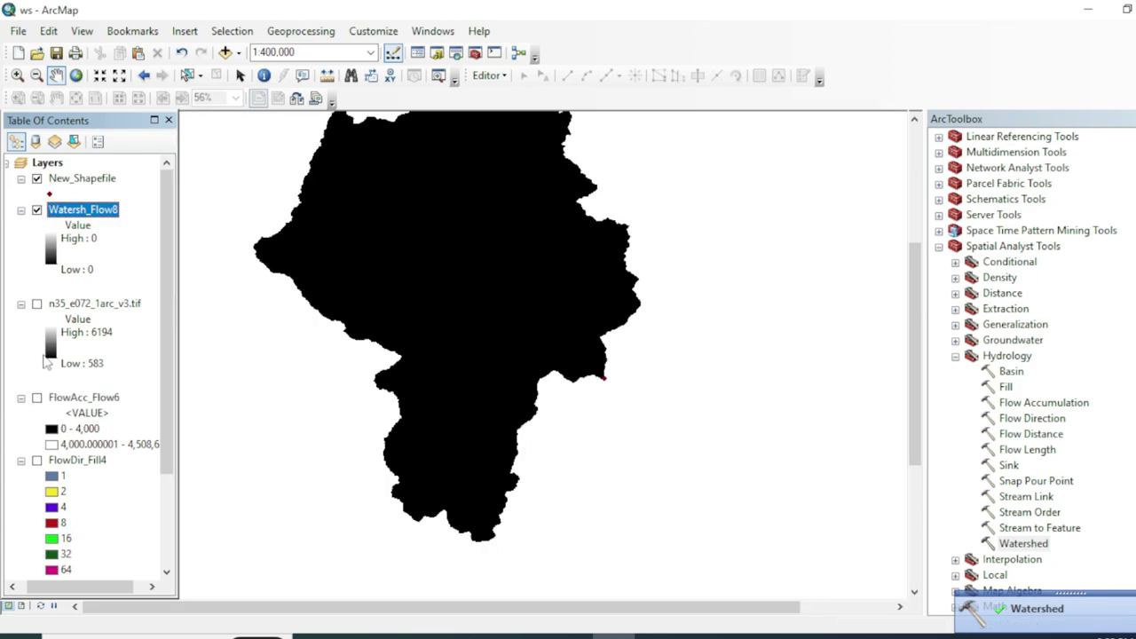
{"action": "left_click", "coordinate": [36, 398]}
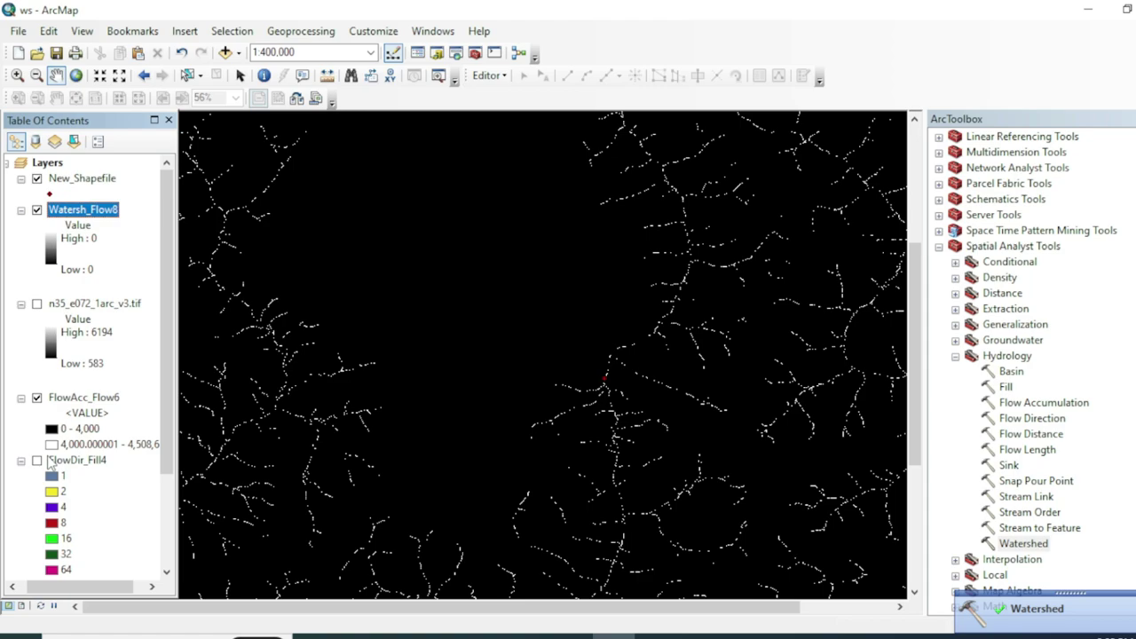
- Symbolize the Watersh_Flow8 raster by unique values and color its value 0 Tourmaline Green
{"action": "right_click", "coordinate": [70, 213]}
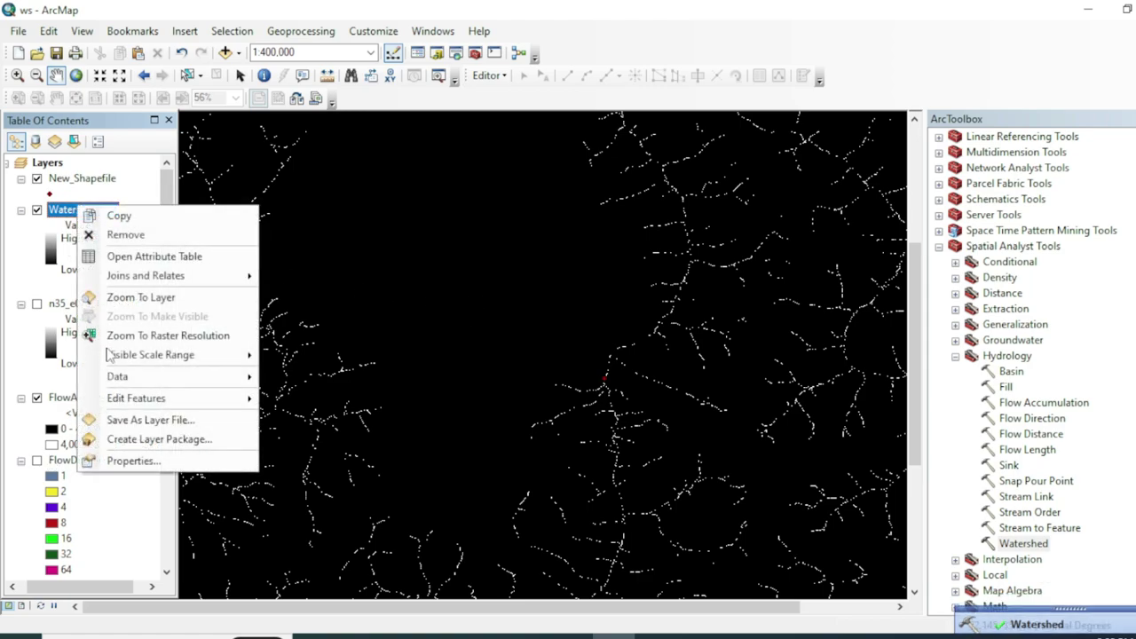
{"action": "left_click", "coordinate": [111, 459]}
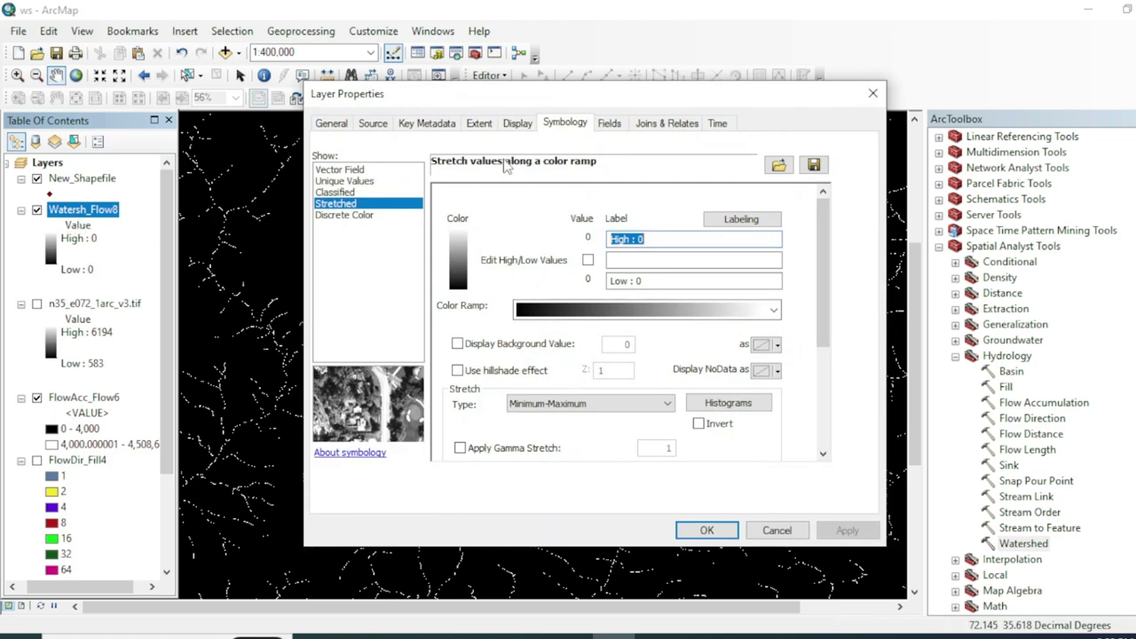
{"action": "left_click", "coordinate": [348, 181]}
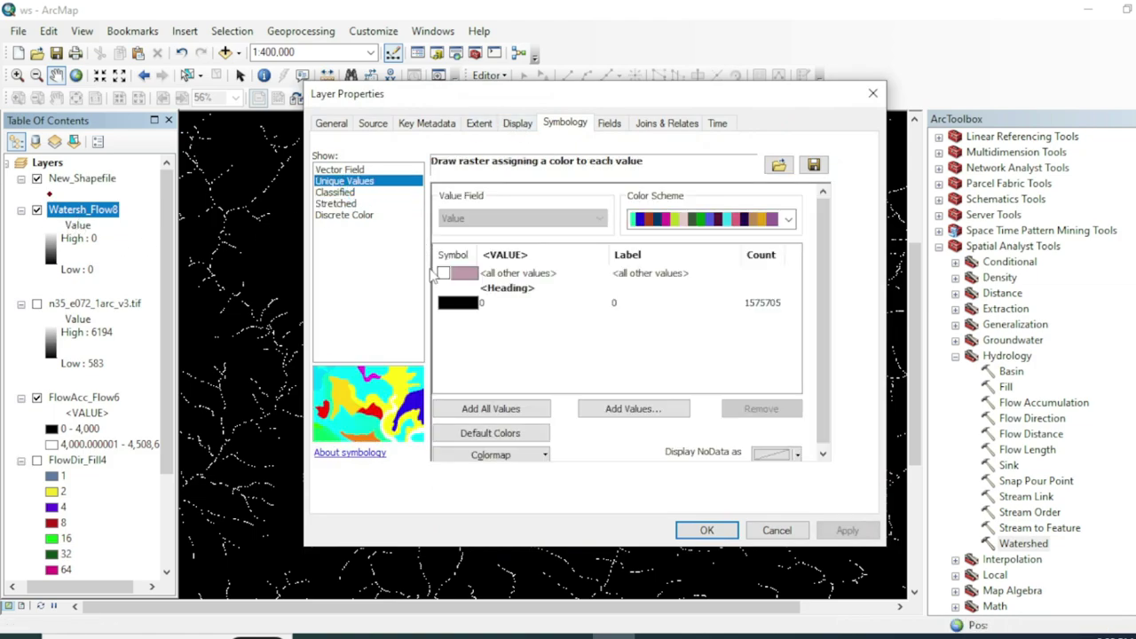
{"action": "left_click", "coordinate": [470, 304]}
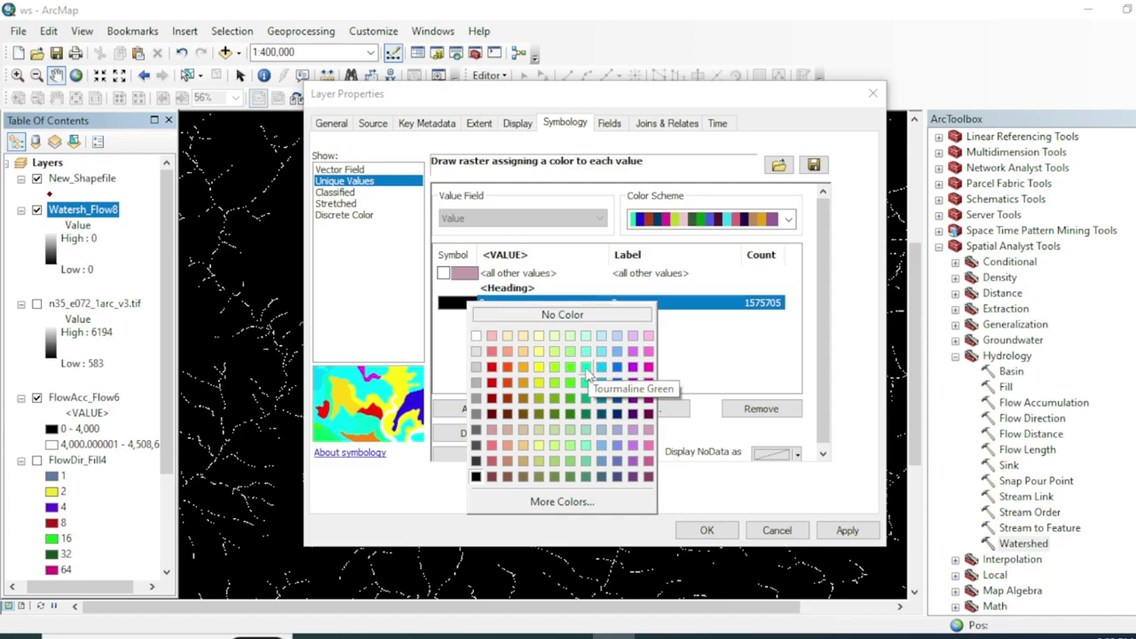
{"action": "left_click", "coordinate": [589, 369]}
{"action": "left_click", "coordinate": [707, 529]}
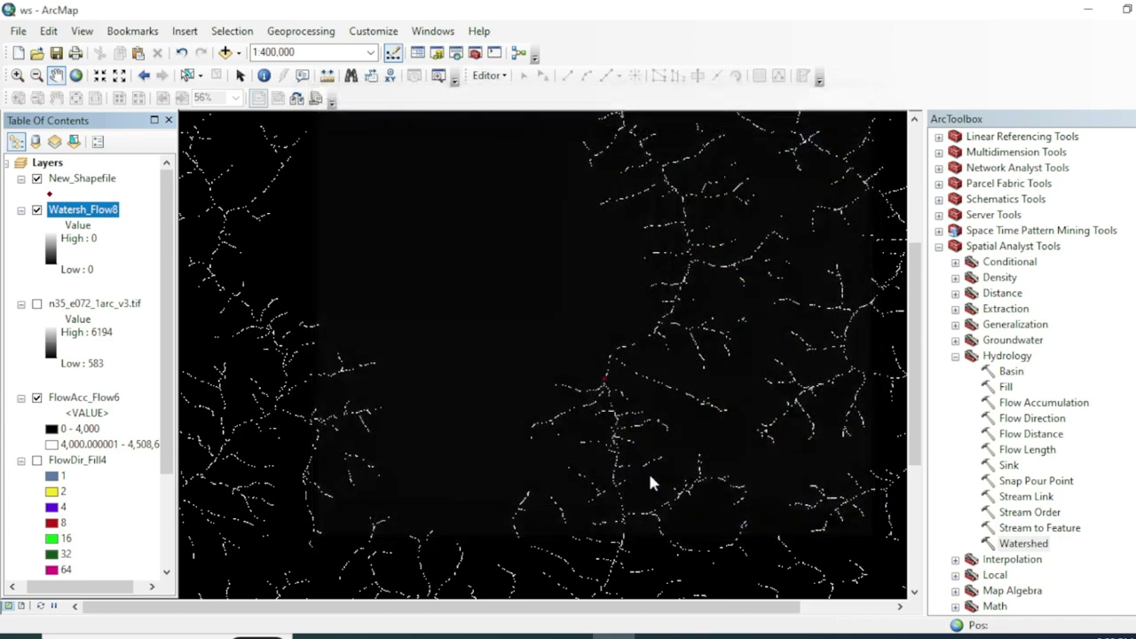
- Examine the full extent of the Watersh_Flow8 watershed and its outlet against the streams at several scales
{"action": "scroll", "coordinate": [530, 381], "scroll_direction": "up", "scroll_amount": 2}
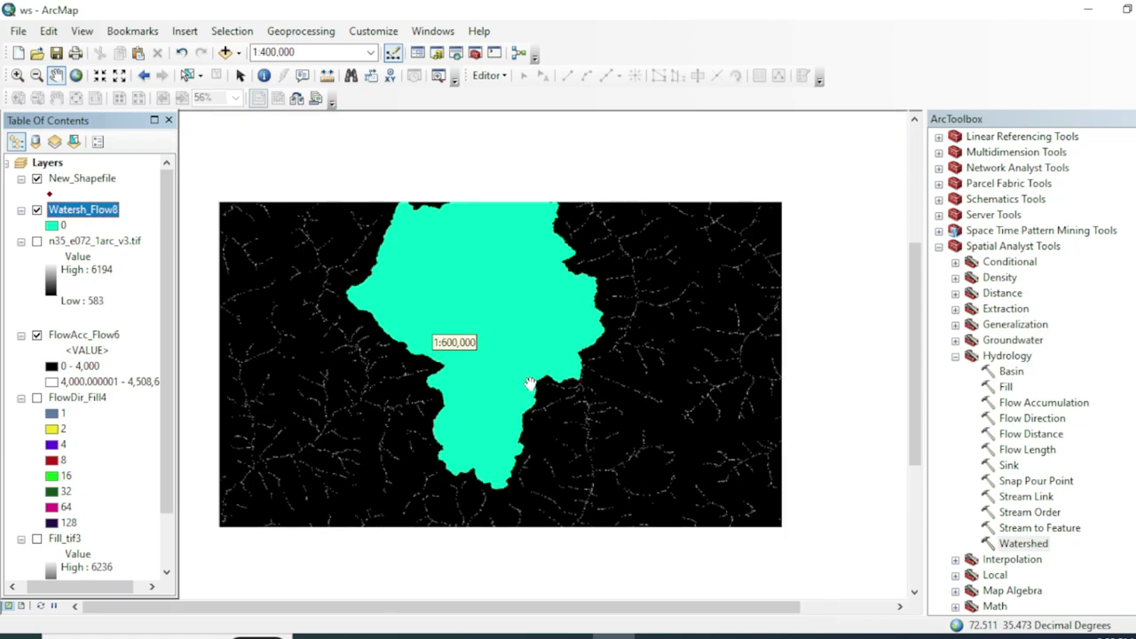
{"action": "scroll", "coordinate": [524, 296], "scroll_direction": "up", "scroll_amount": 1}
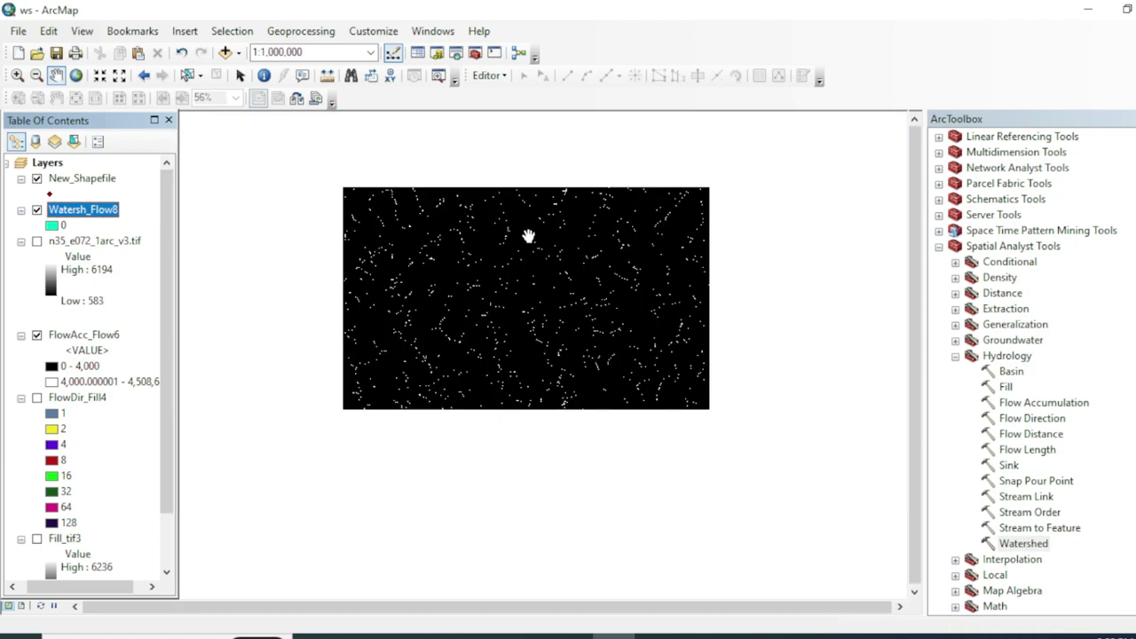
{"action": "scroll", "coordinate": [515, 273], "scroll_direction": "down", "scroll_amount": 1}
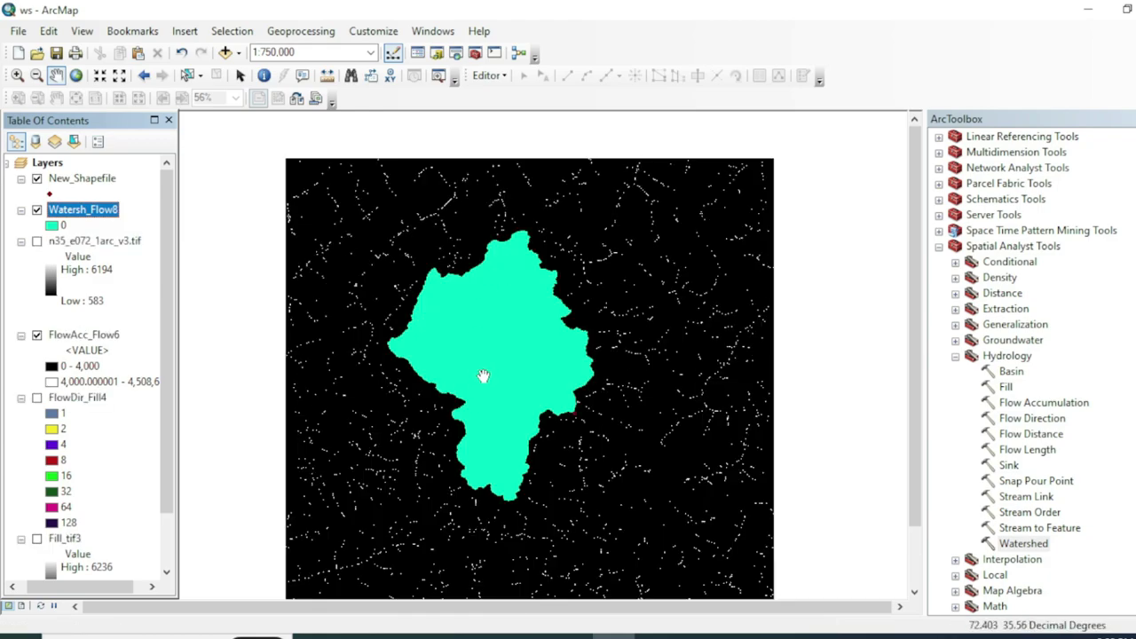
{"action": "scroll", "coordinate": [483, 380], "scroll_direction": "down", "scroll_amount": 1}
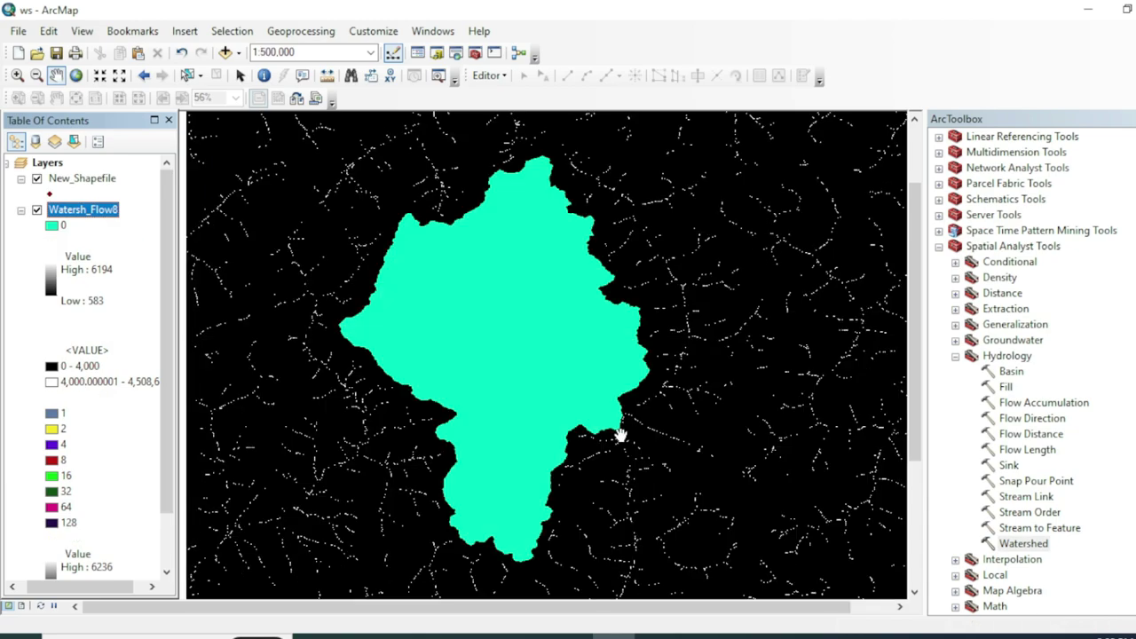
{"action": "scroll", "coordinate": [626, 497], "scroll_direction": "down", "scroll_amount": 1}
{"action": "scroll", "coordinate": [626, 484], "scroll_direction": "down", "scroll_amount": 1}
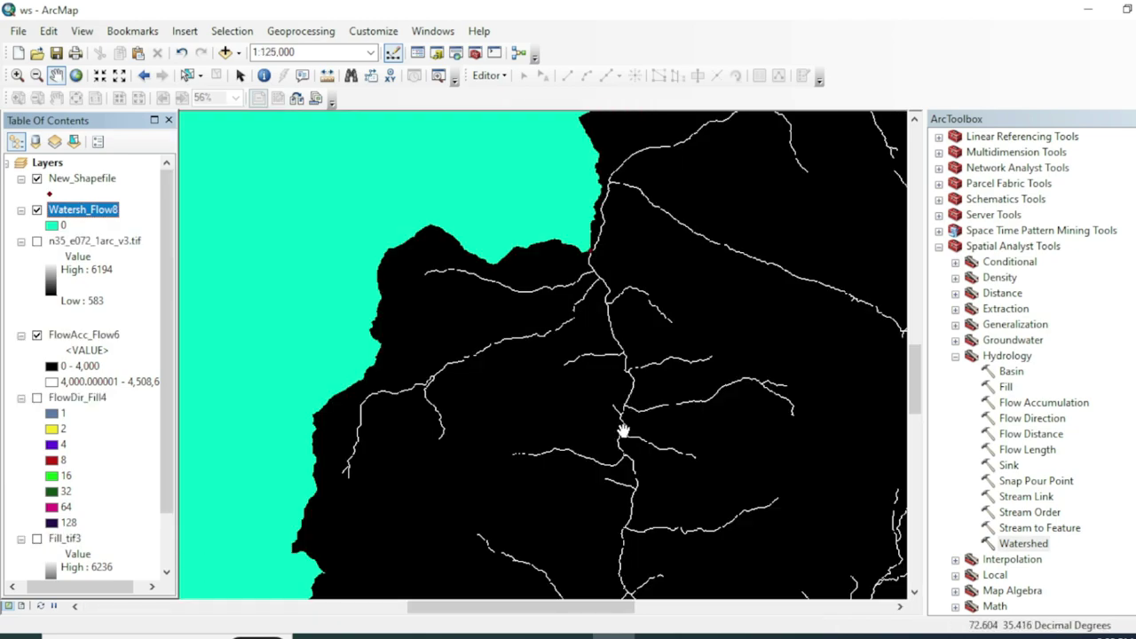
{"action": "scroll", "coordinate": [627, 485], "scroll_direction": "up", "scroll_amount": 2}
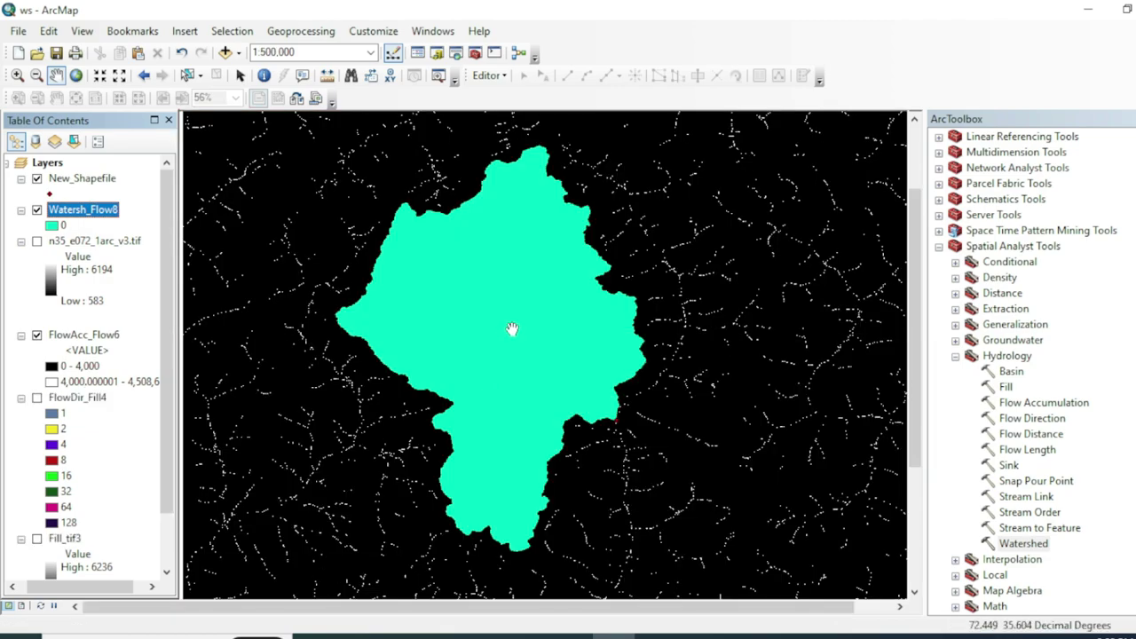
- Find the Raster to Polygon tool and convert Watersh_Flow8 to polygons using the Value field with simplified polygons
{"action": "left_click", "coordinate": [455, 53]}
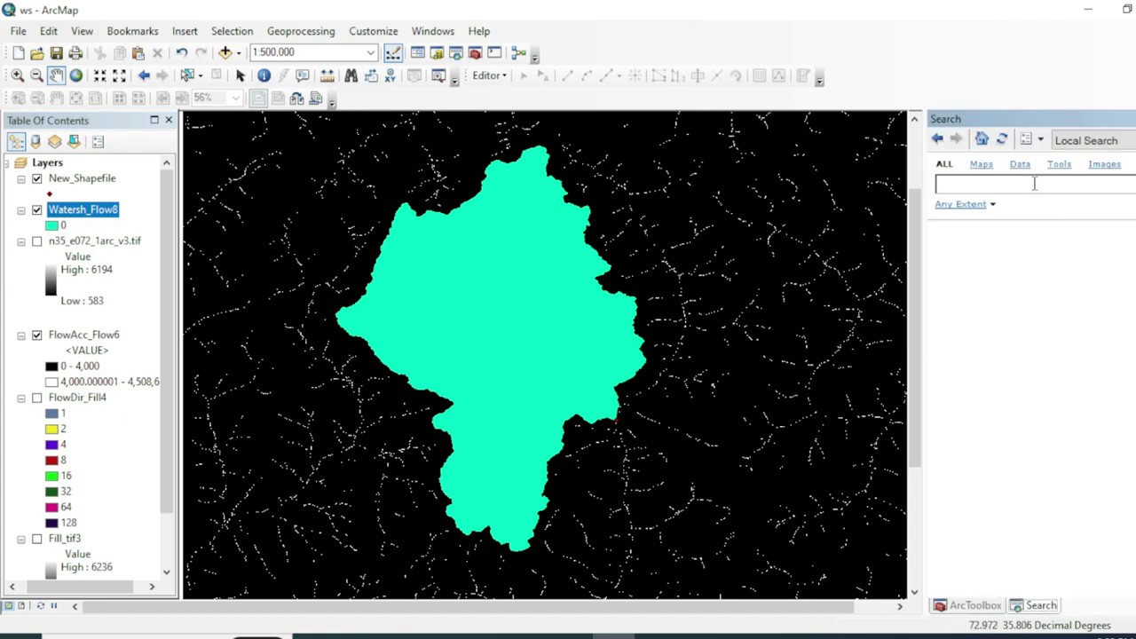
{"action": "type", "text": "raster to polygon"}
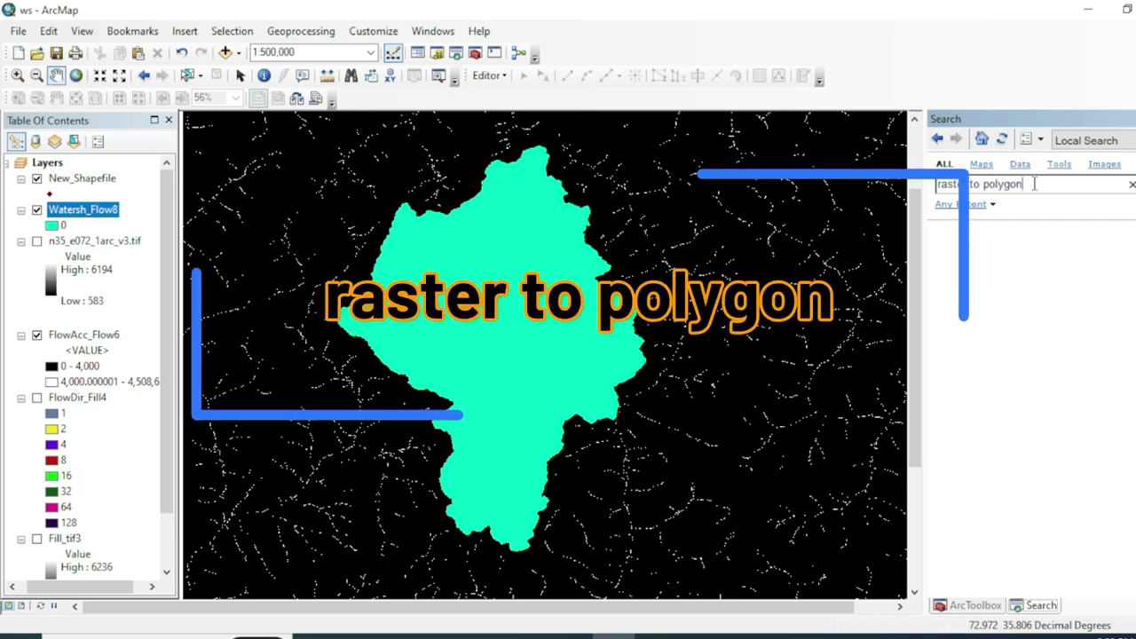
{"action": "key", "text": "Return"}
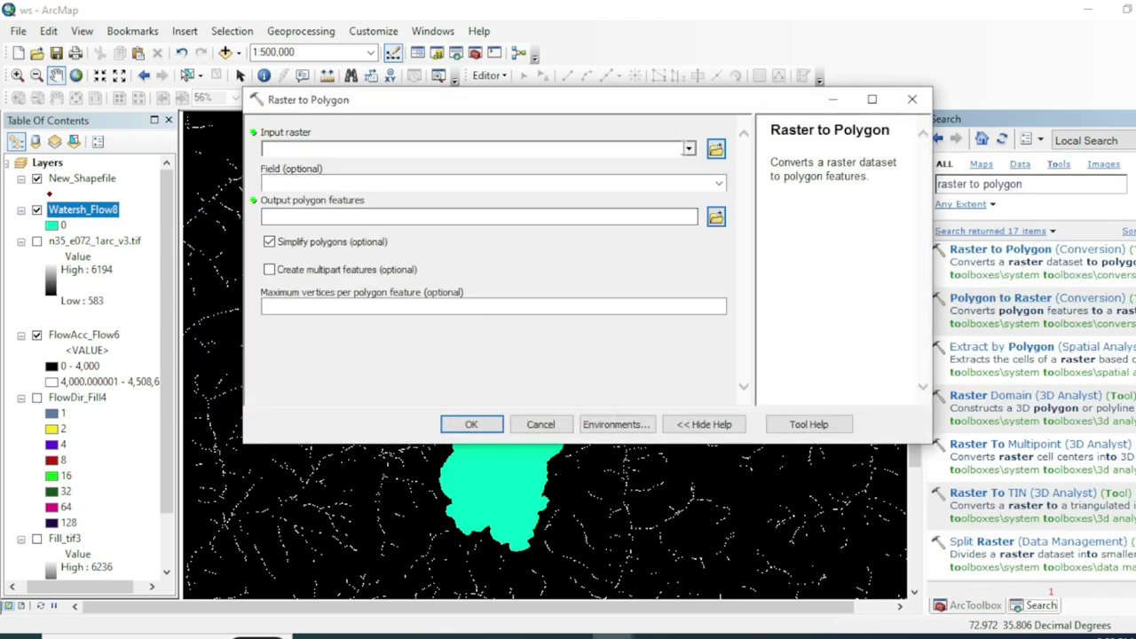
{"action": "left_click", "coordinate": [689, 151]}
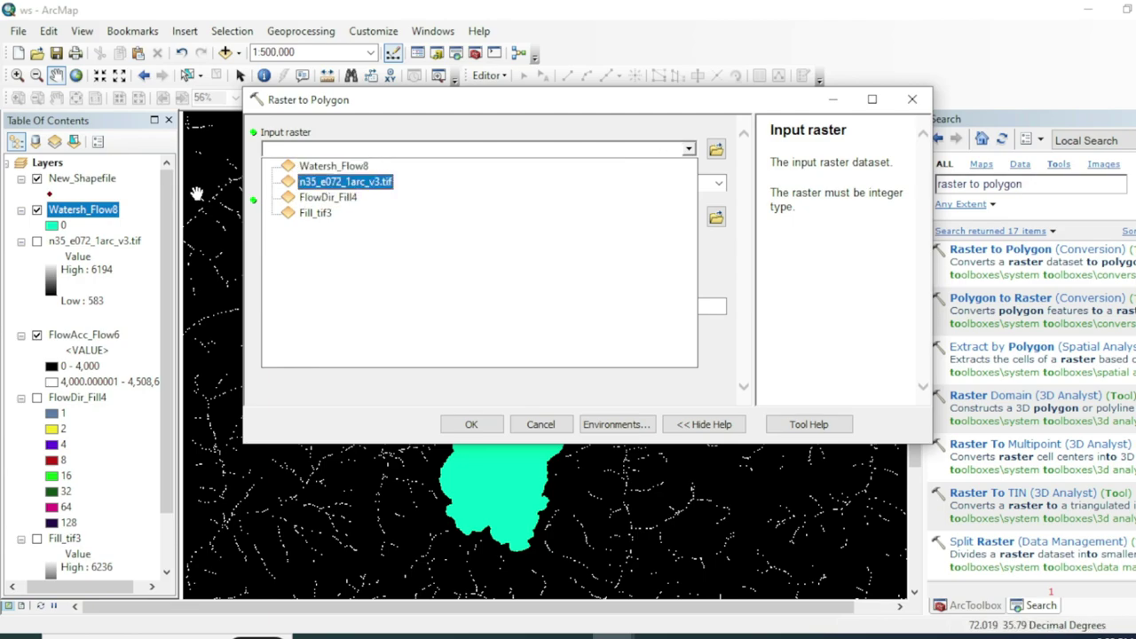
{"action": "left_click", "coordinate": [321, 165]}
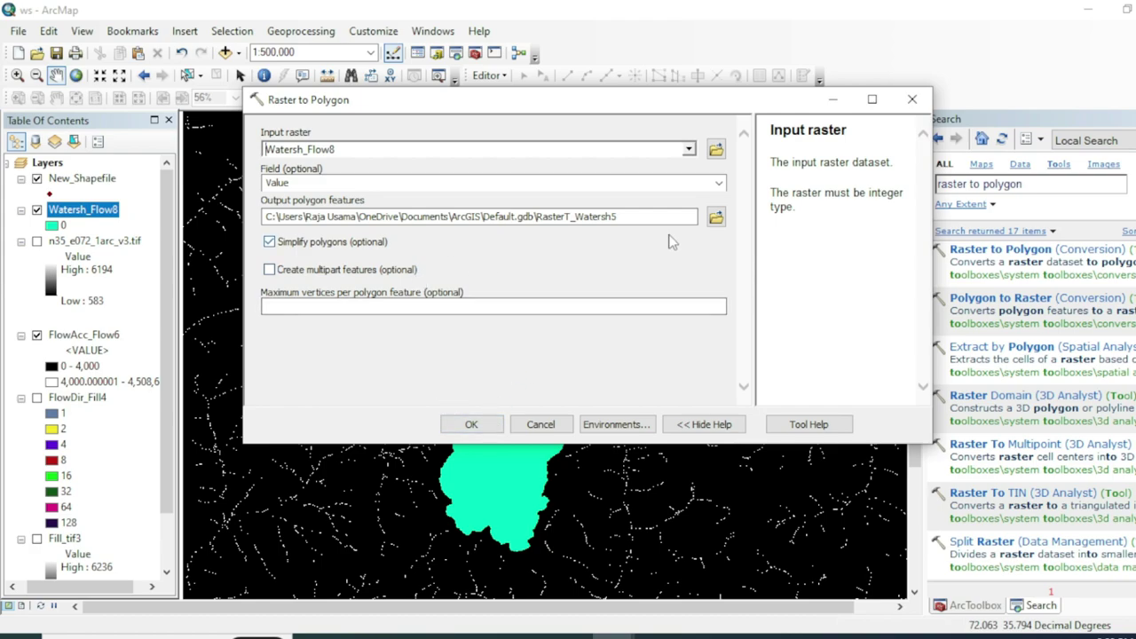
{"action": "left_click", "coordinate": [471, 424]}
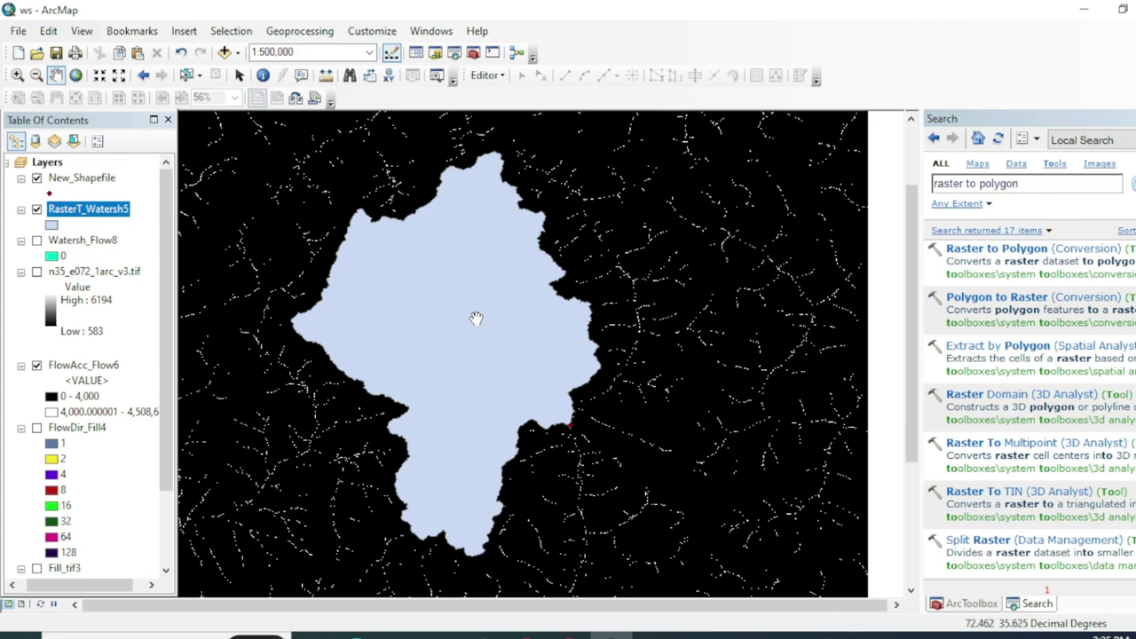
- Give the RasterT_Watersh5 polygon no fill and a red outline with a width of 1
{"action": "left_click_drag", "start_coordinate": [491, 291], "coordinate": [482, 260]}
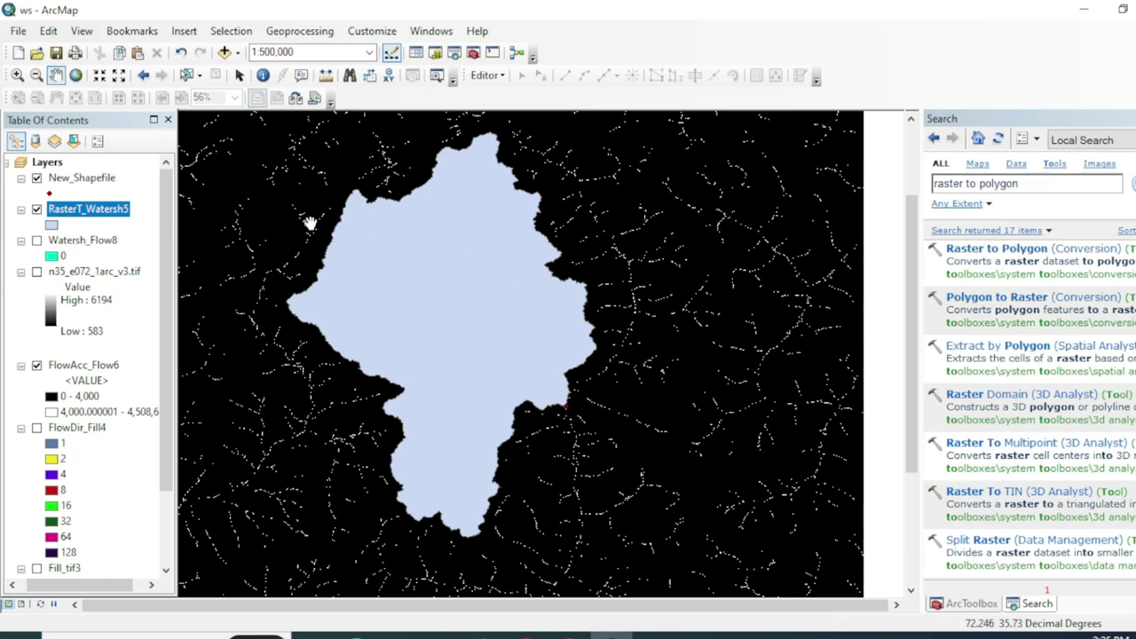
{"action": "left_click_drag", "start_coordinate": [452, 240], "coordinate": [447, 245]}
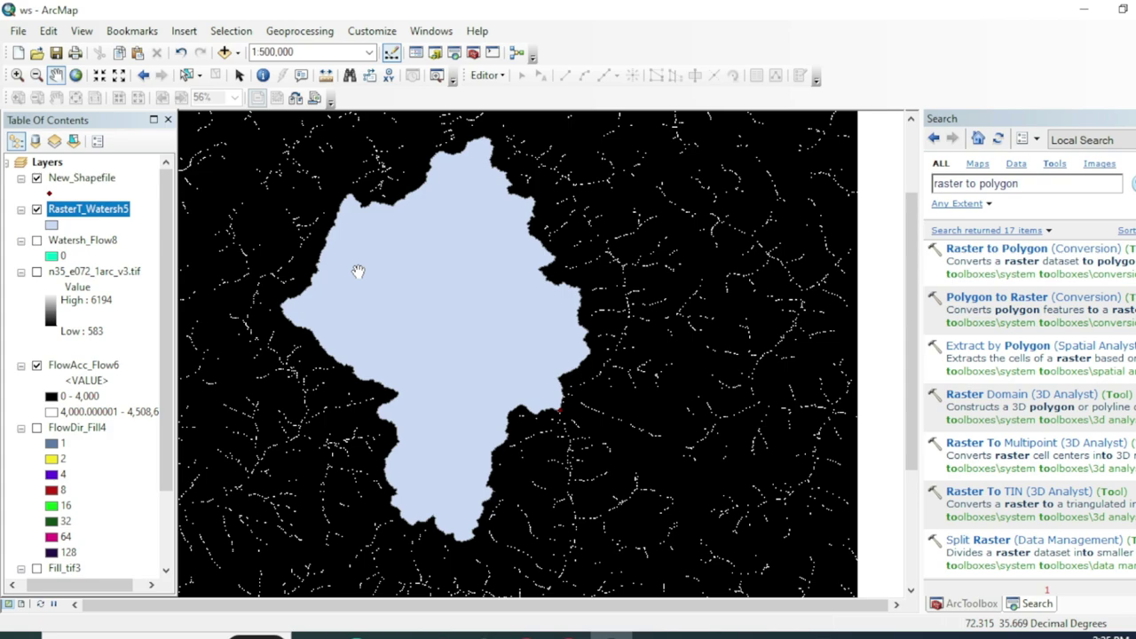
{"action": "left_click_drag", "start_coordinate": [418, 249], "coordinate": [414, 263]}
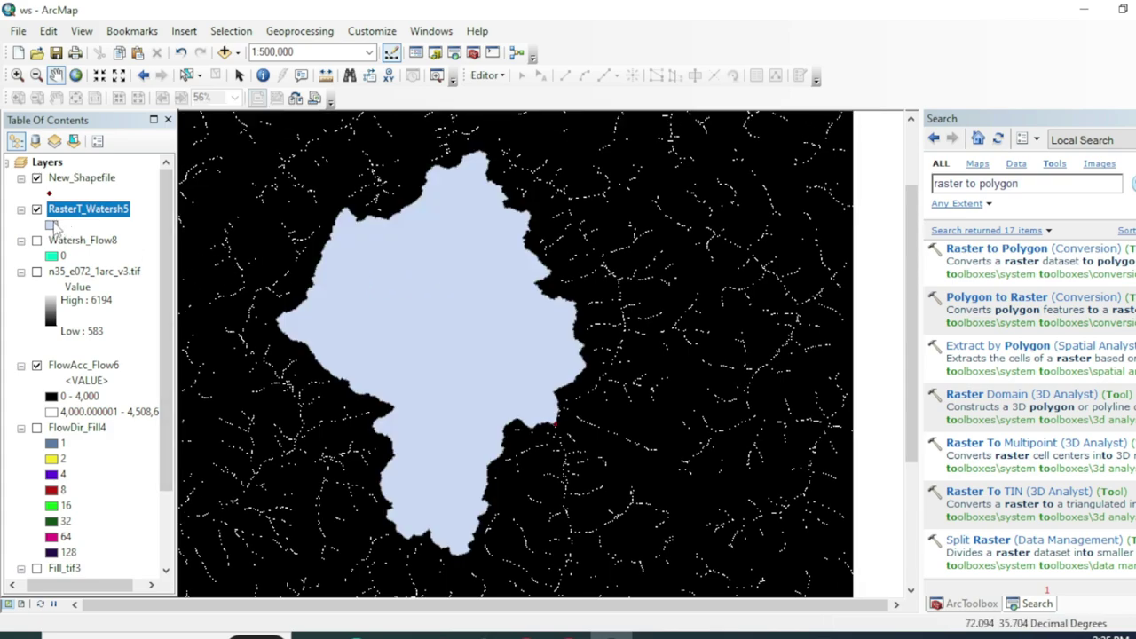
{"action": "left_click", "coordinate": [53, 225]}
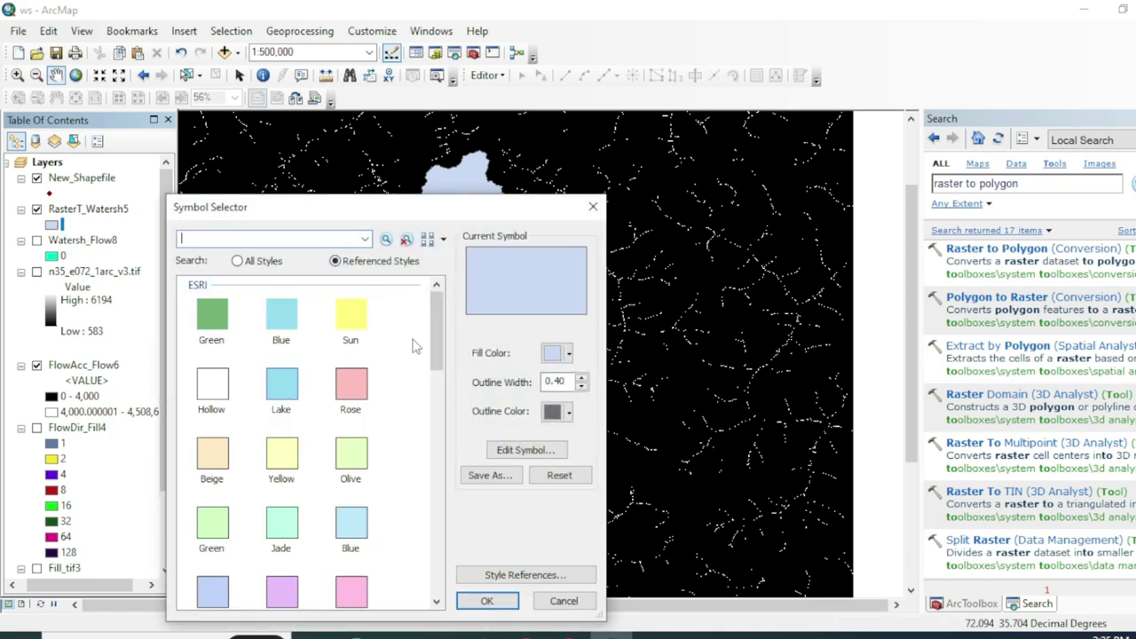
{"action": "left_click", "coordinate": [559, 352]}
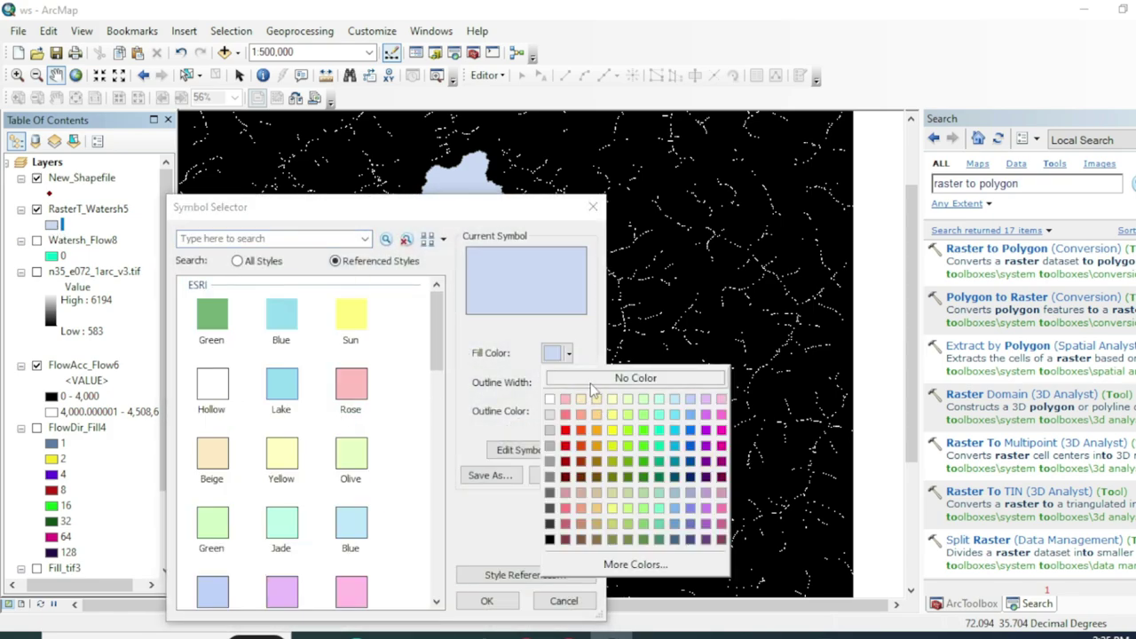
{"action": "left_click", "coordinate": [590, 381]}
{"action": "left_click", "coordinate": [568, 412]}
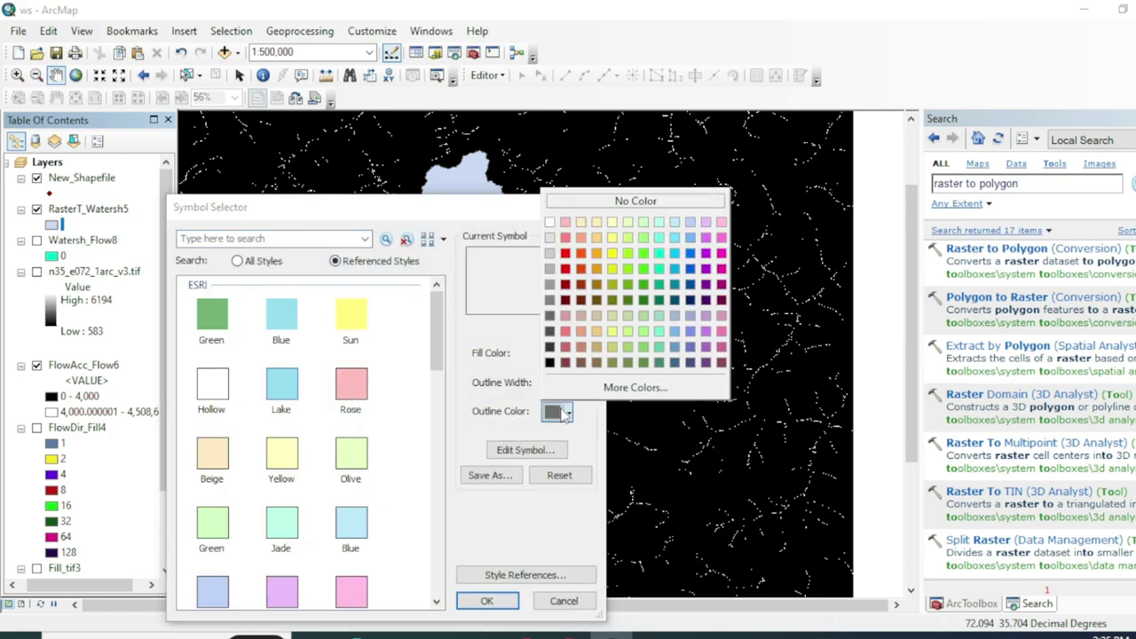
{"action": "left_click", "coordinate": [566, 253]}
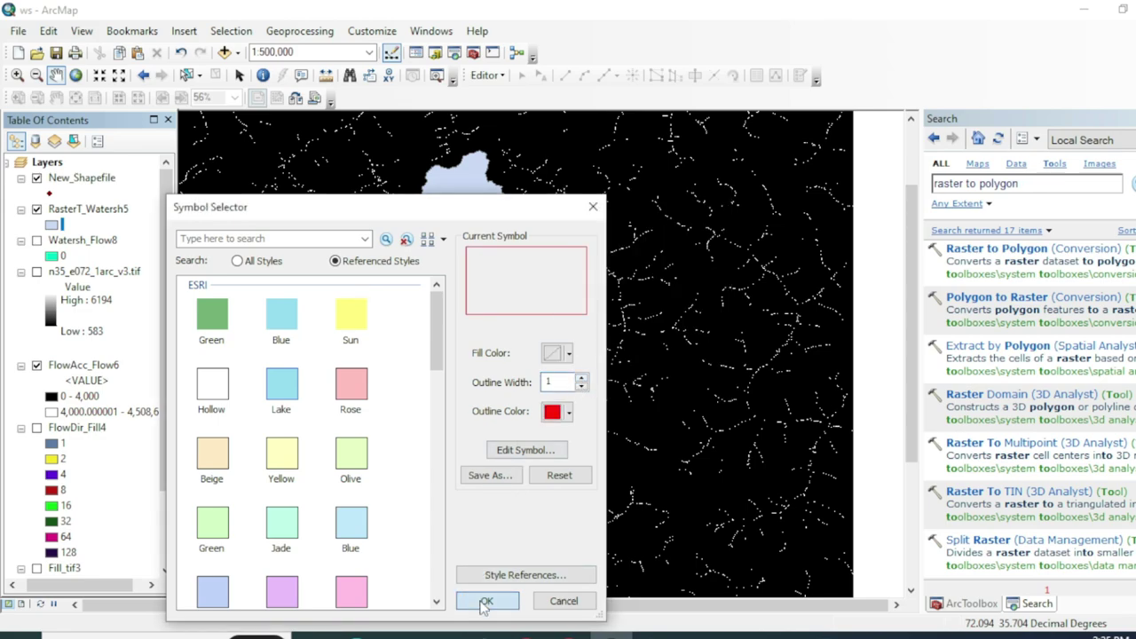
{"action": "left_click", "coordinate": [486, 603]}
- Search the tools for "raster calculator" and open the Spatial Analyst Raster Calculator
{"action": "left_click_drag", "start_coordinate": [591, 383], "coordinate": [576, 370]}
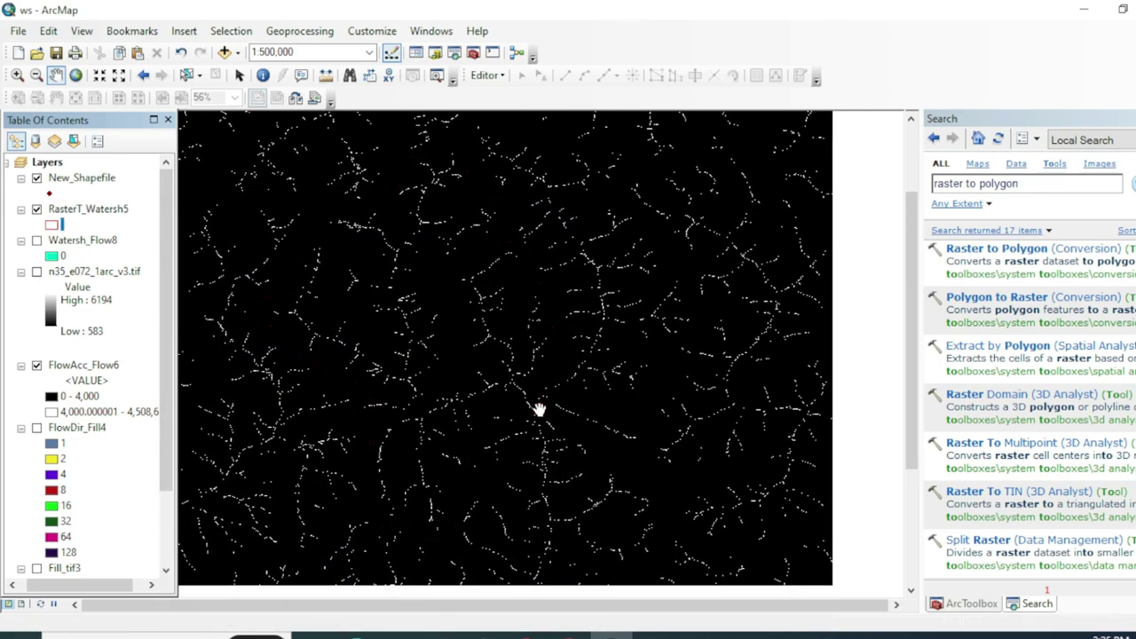
{"action": "left_click_drag", "start_coordinate": [538, 410], "coordinate": [515, 393]}
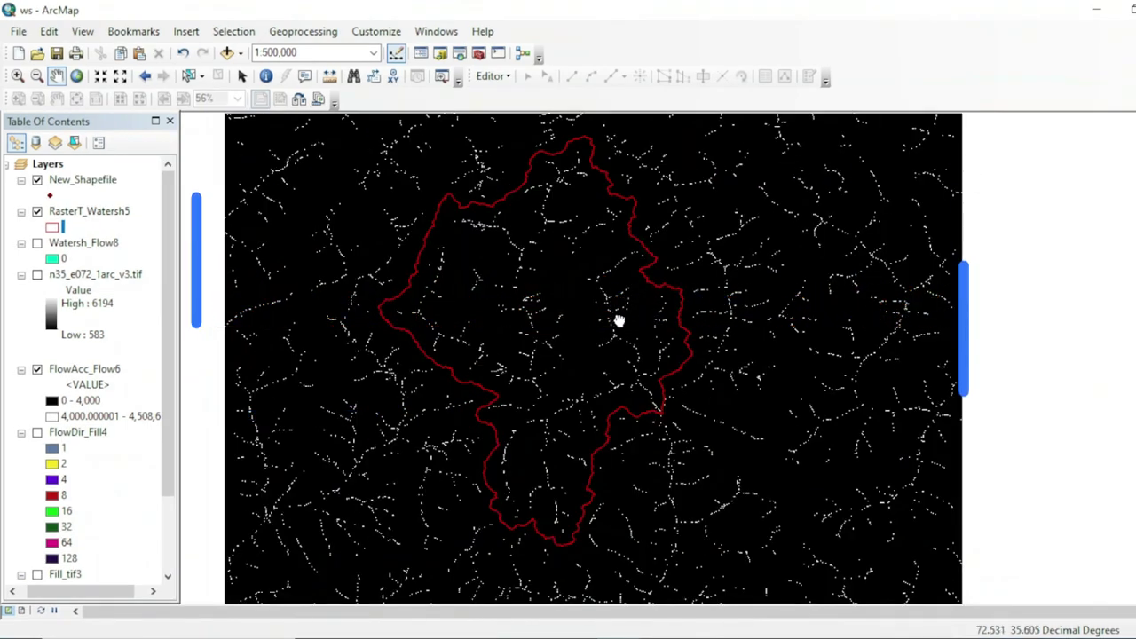
{"action": "left_click_drag", "start_coordinate": [621, 322], "coordinate": [641, 328]}
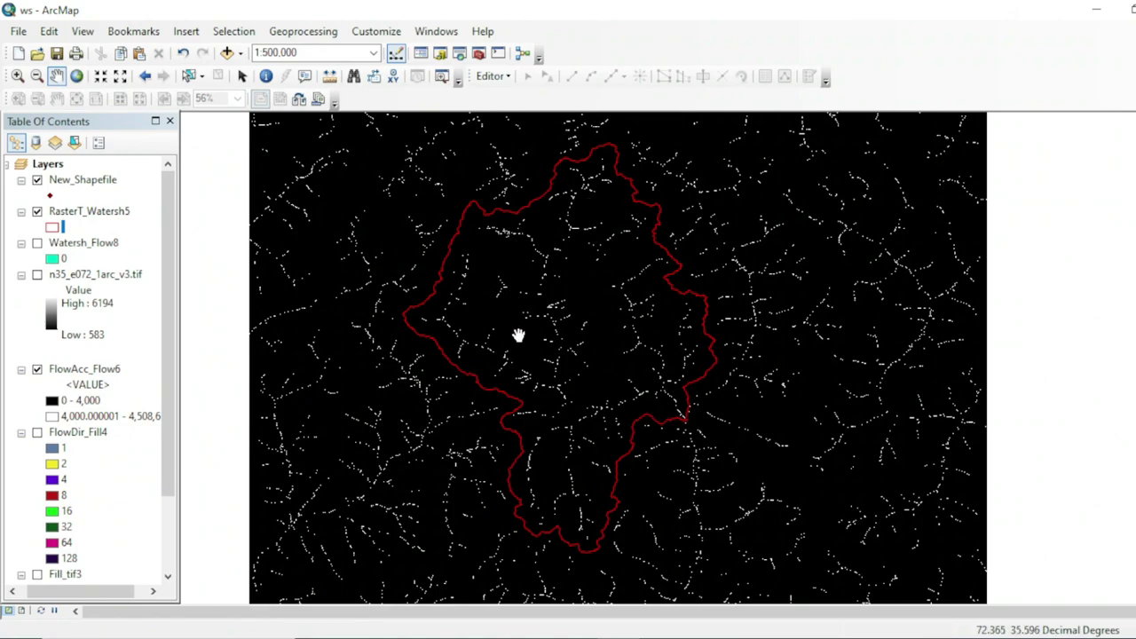
{"action": "left_click_drag", "start_coordinate": [588, 320], "coordinate": [538, 314]}
{"action": "left_click_drag", "start_coordinate": [484, 382], "coordinate": [495, 307]}
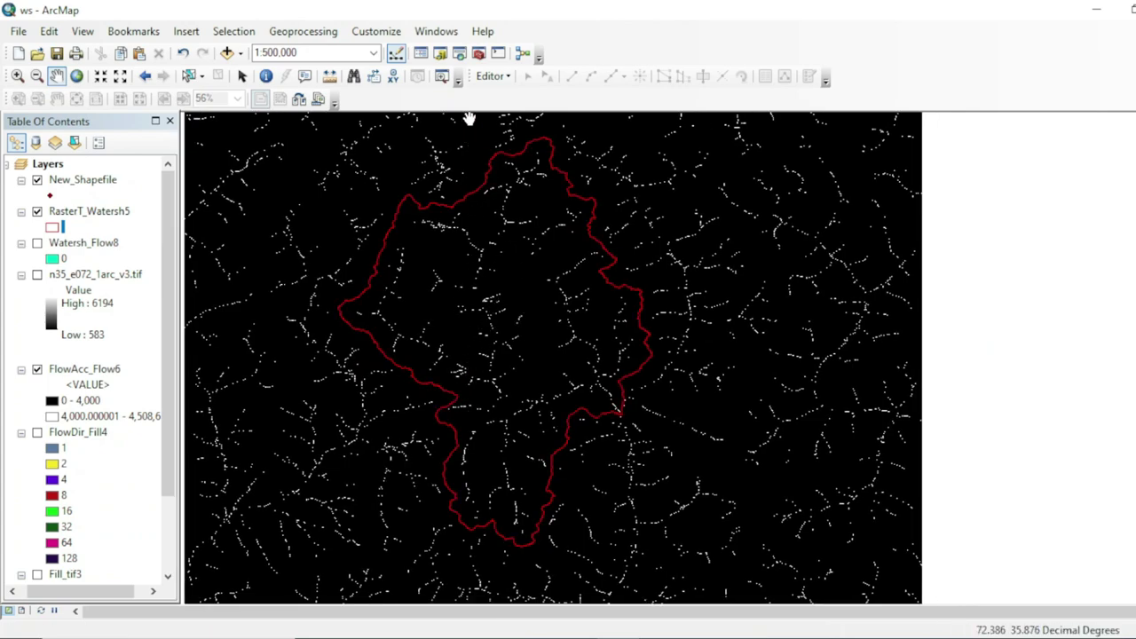
{"action": "left_click", "coordinate": [460, 55]}
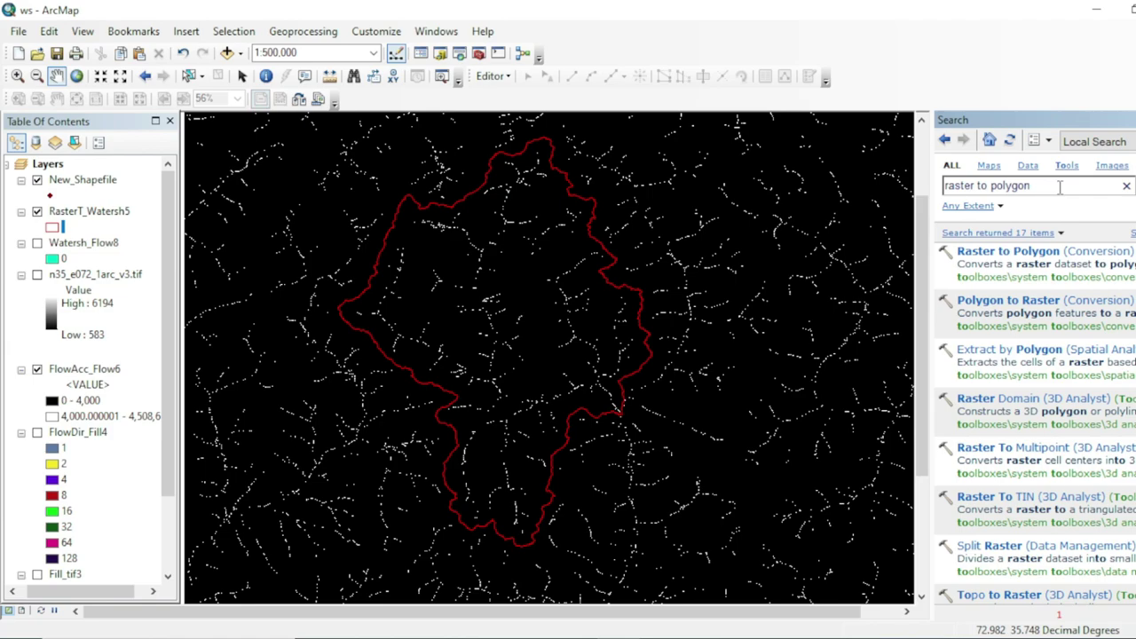
{"action": "left_click_drag", "start_coordinate": [1031, 186], "coordinate": [944, 186]}
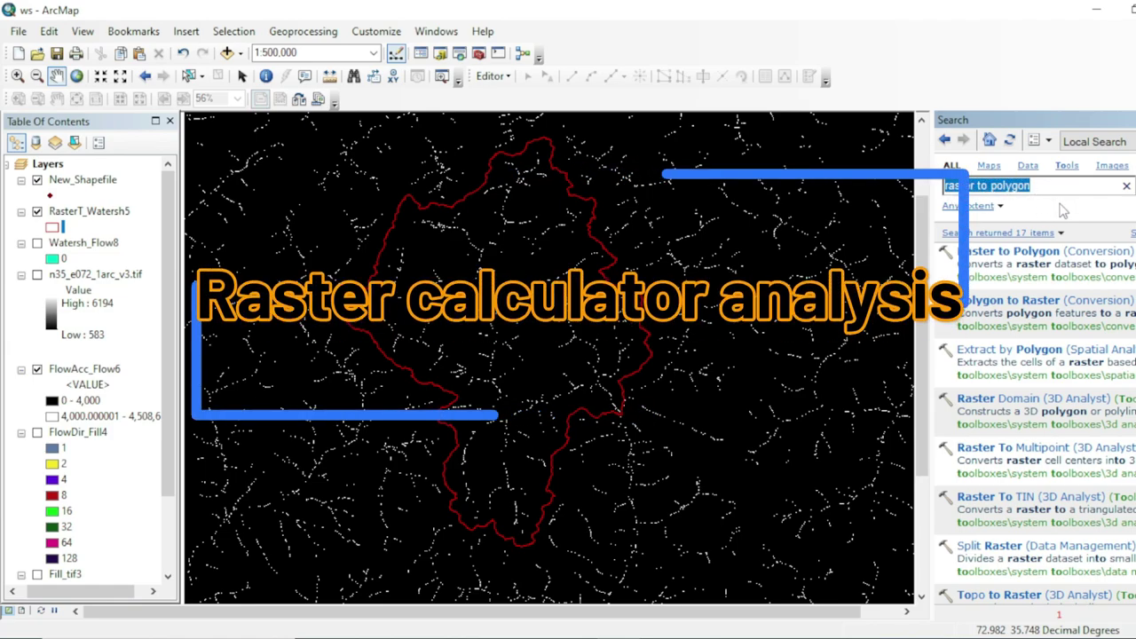
{"action": "type", "text": "raster"}
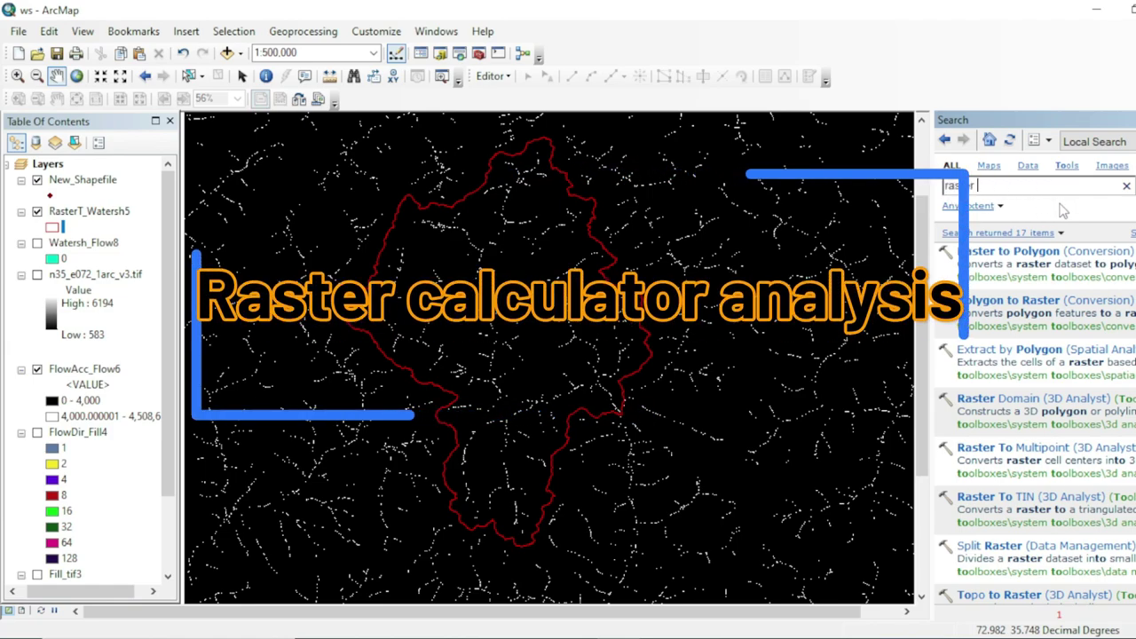
{"action": "type", "text": " calcu"}
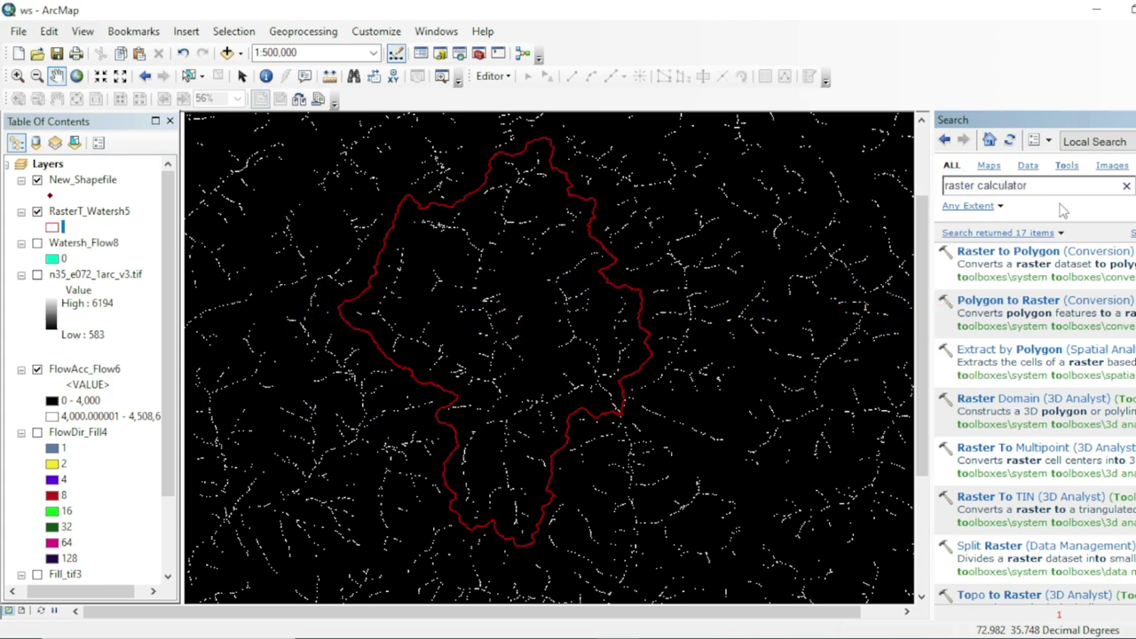
{"action": "type", "text": "lator"}
{"action": "key", "text": "Return"}
{"action": "left_click", "coordinate": [985, 302]}
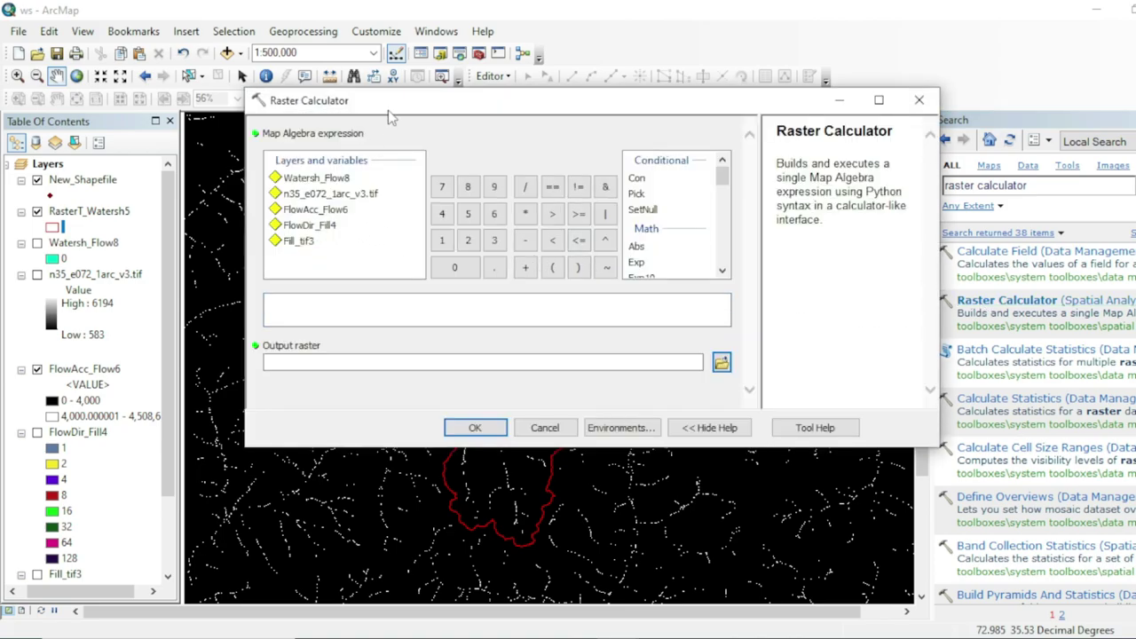
- Run the map algebra expression "FlowAcc_Flow6" >= 4000 with output raster flowacc_flo4, and hide the FlowAcc_Flow6 layer
{"action": "left_click_drag", "start_coordinate": [391, 115], "coordinate": [397, 136]}
{"action": "left_click_drag", "start_coordinate": [64, 377], "coordinate": [294, 330]}
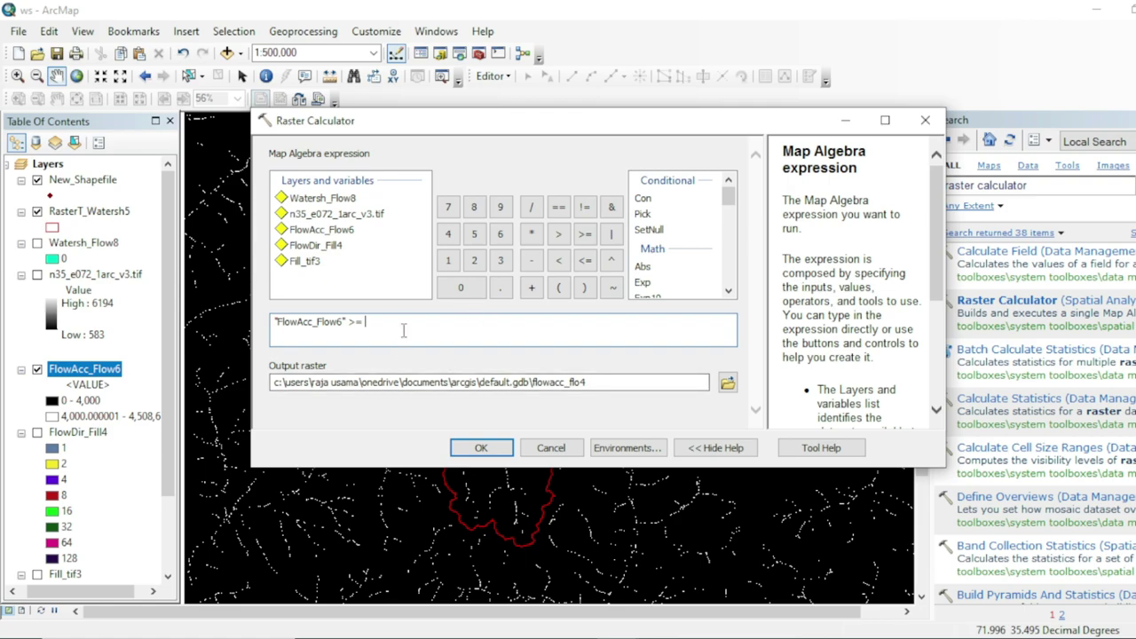
{"action": "left_click", "coordinate": [448, 233]}
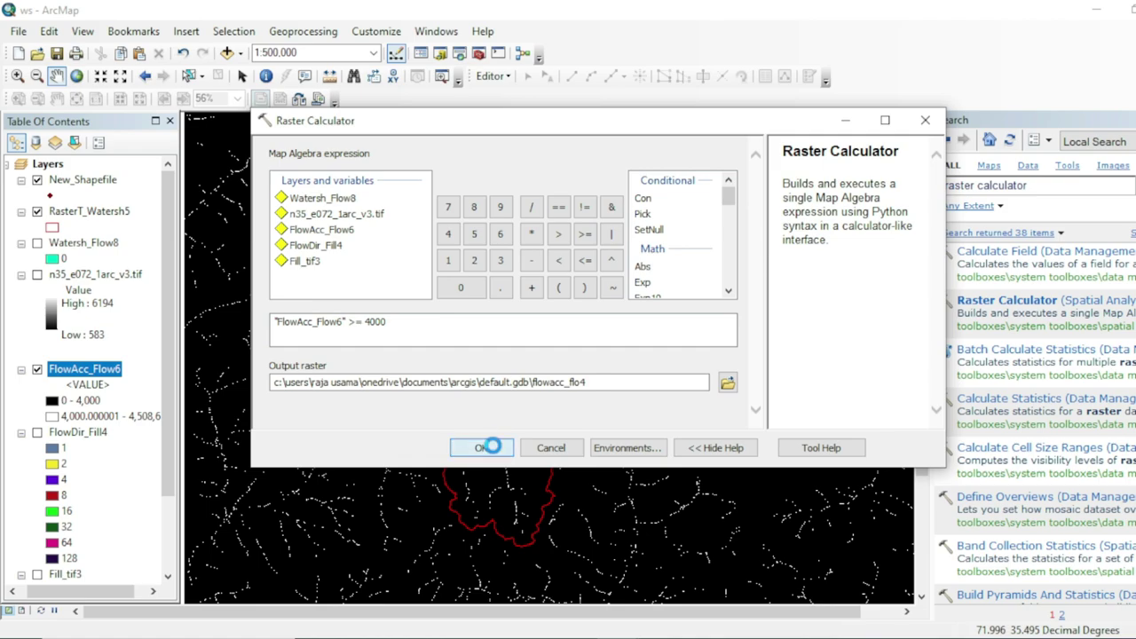
{"action": "left_click", "coordinate": [482, 447]}
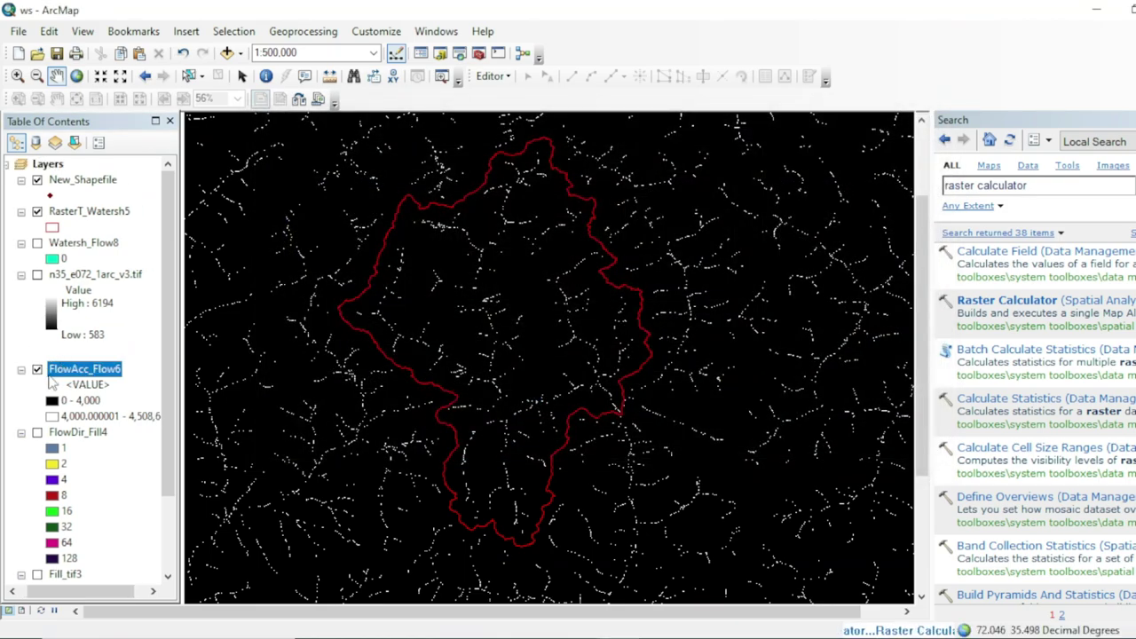
{"action": "left_click", "coordinate": [37, 370]}
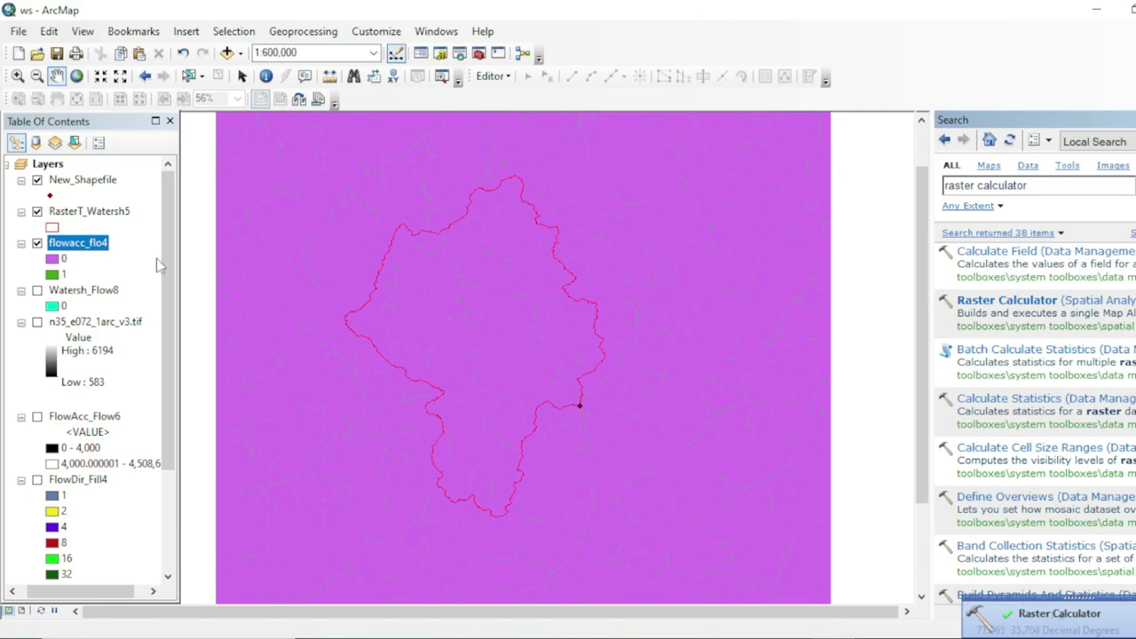
- Color the flowacc_flo4 raster's value 1 dark navy blue and its value 0 white
{"action": "right_click", "coordinate": [73, 243]}
{"action": "left_click", "coordinate": [124, 499]}
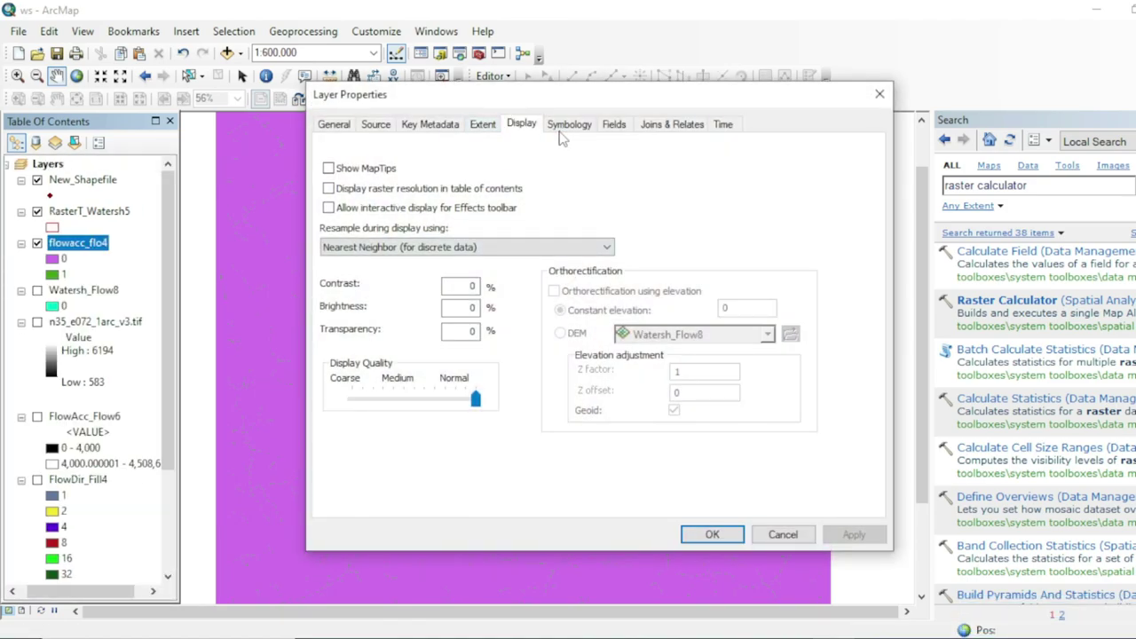
{"action": "left_click", "coordinate": [560, 128]}
{"action": "left_click_drag", "start_coordinate": [569, 107], "coordinate": [816, 112]}
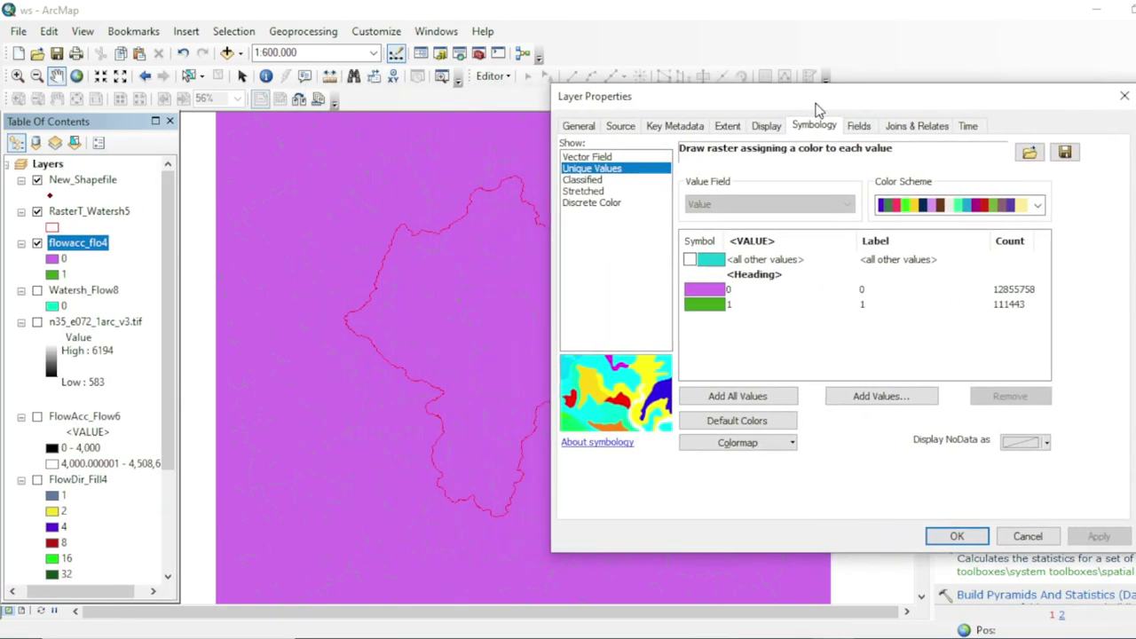
{"action": "left_click", "coordinate": [703, 304]}
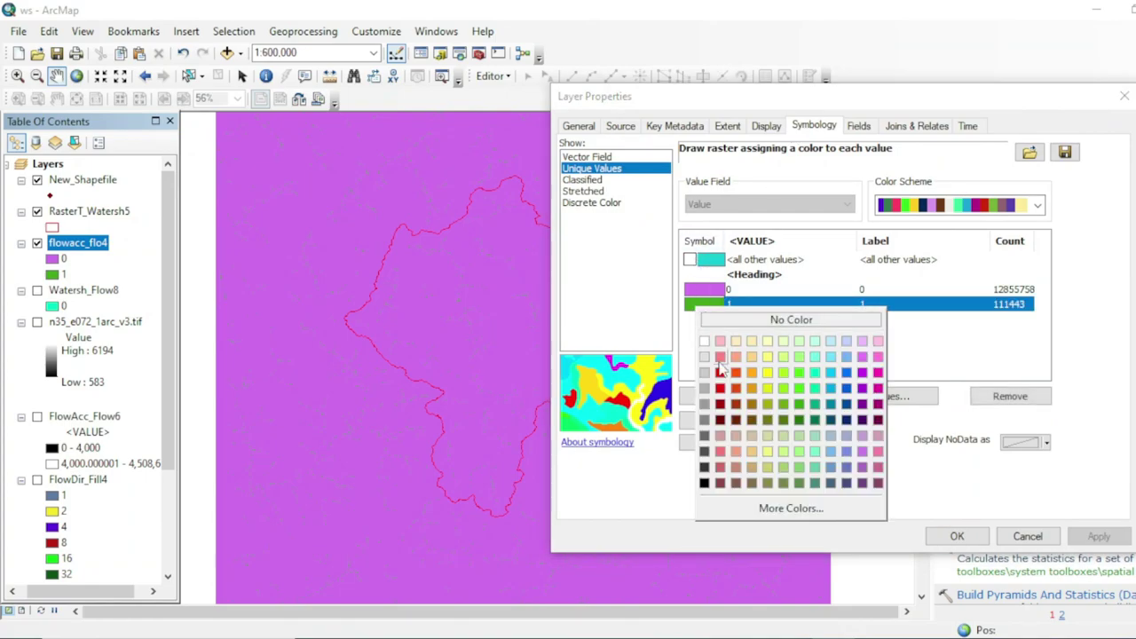
{"action": "left_click", "coordinate": [846, 420]}
{"action": "left_click", "coordinate": [712, 292]}
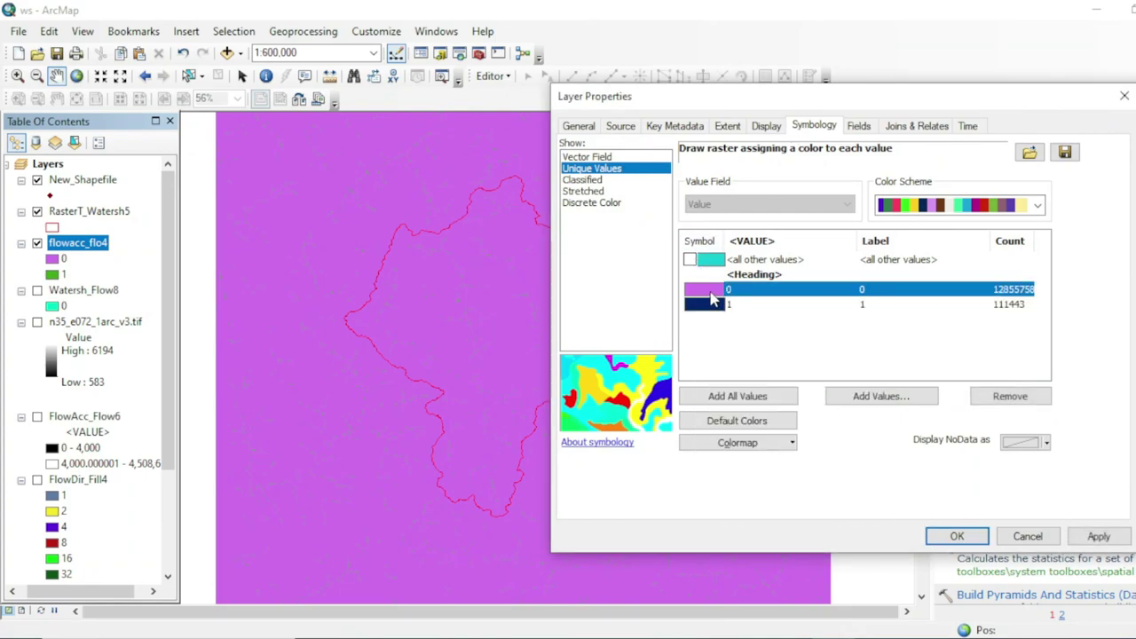
{"action": "left_click", "coordinate": [719, 326]}
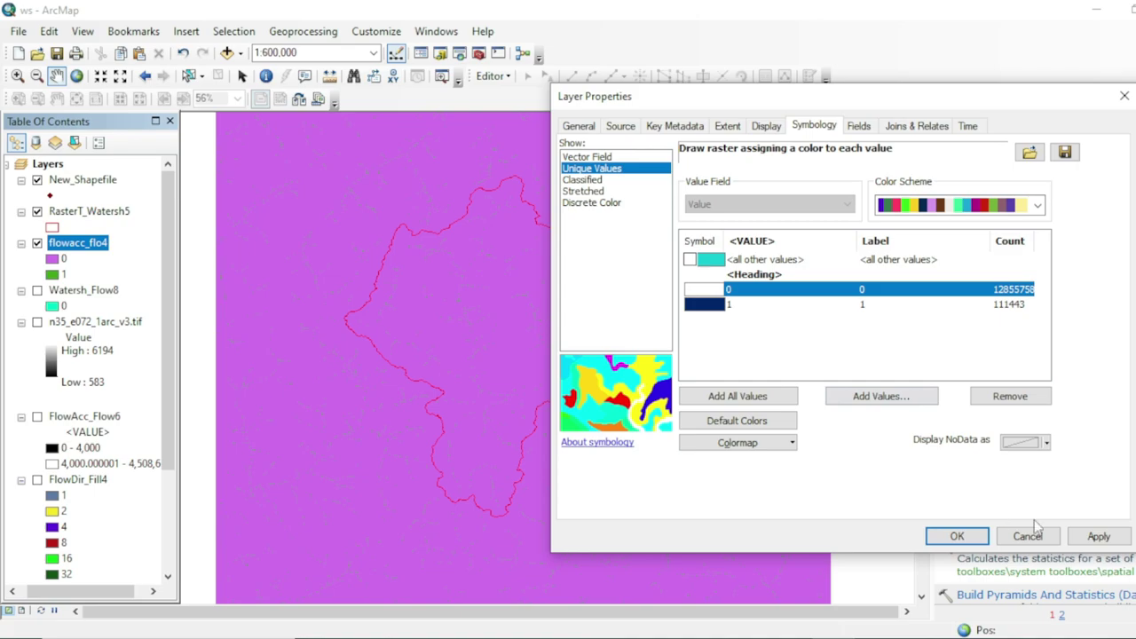
{"action": "left_click", "coordinate": [1096, 536]}
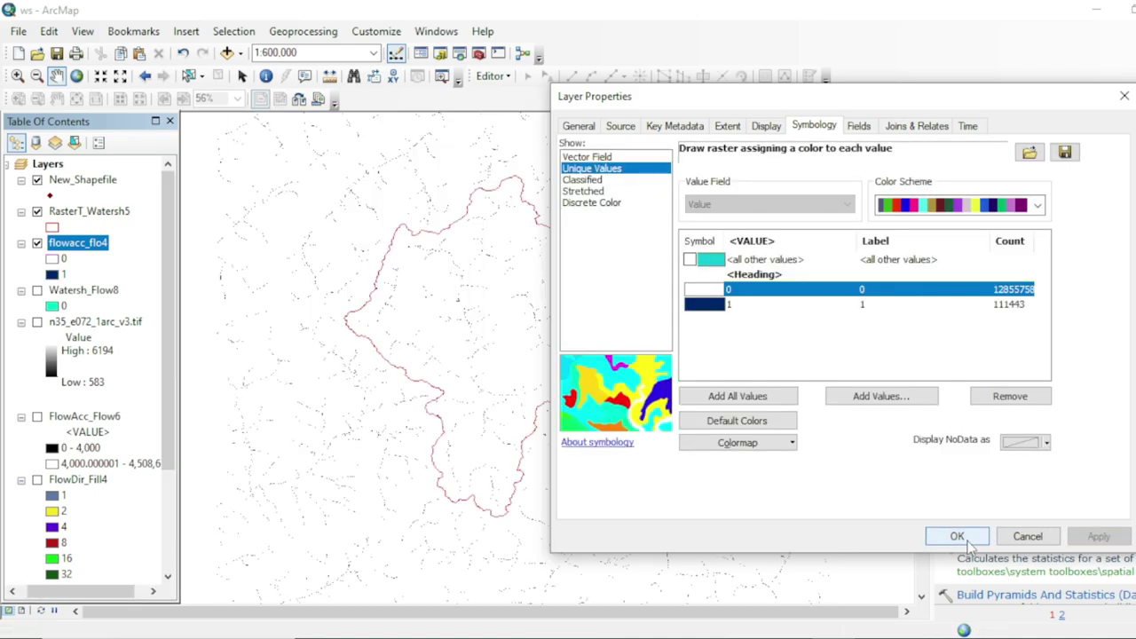
{"action": "left_click", "coordinate": [957, 536]}
- Inspect the extracted stream network inside the watershed and open the Stream Order tool from the Spatial Analyst Hydrology toolset
{"action": "scroll", "coordinate": [482, 314], "scroll_direction": "up", "scroll_amount": 3}
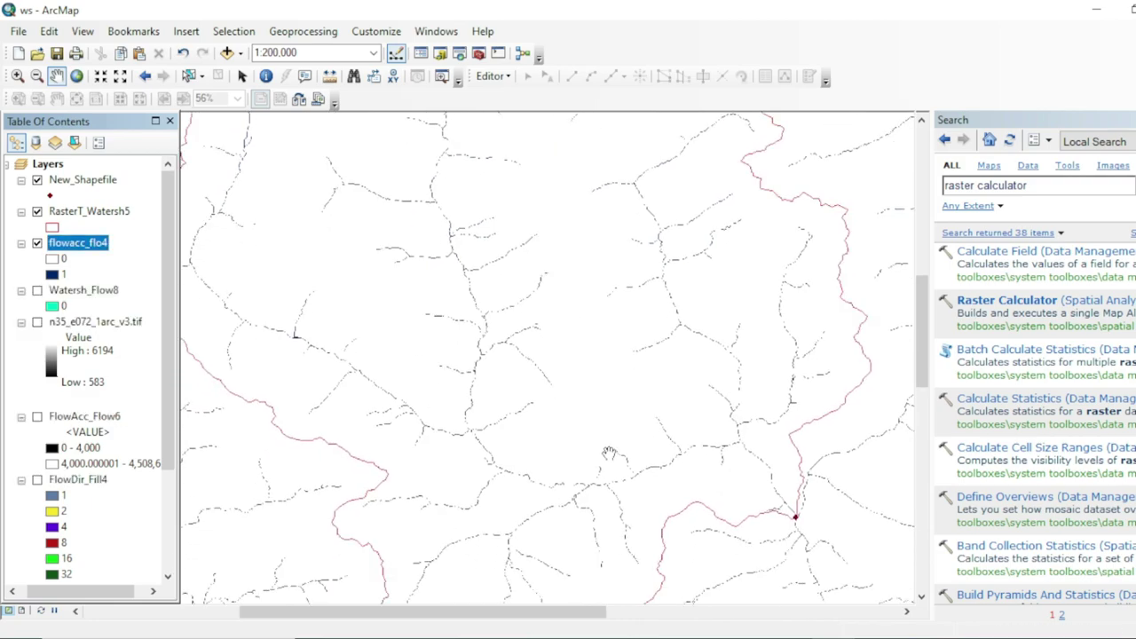
{"action": "scroll", "coordinate": [628, 404], "scroll_direction": "up", "scroll_amount": 1}
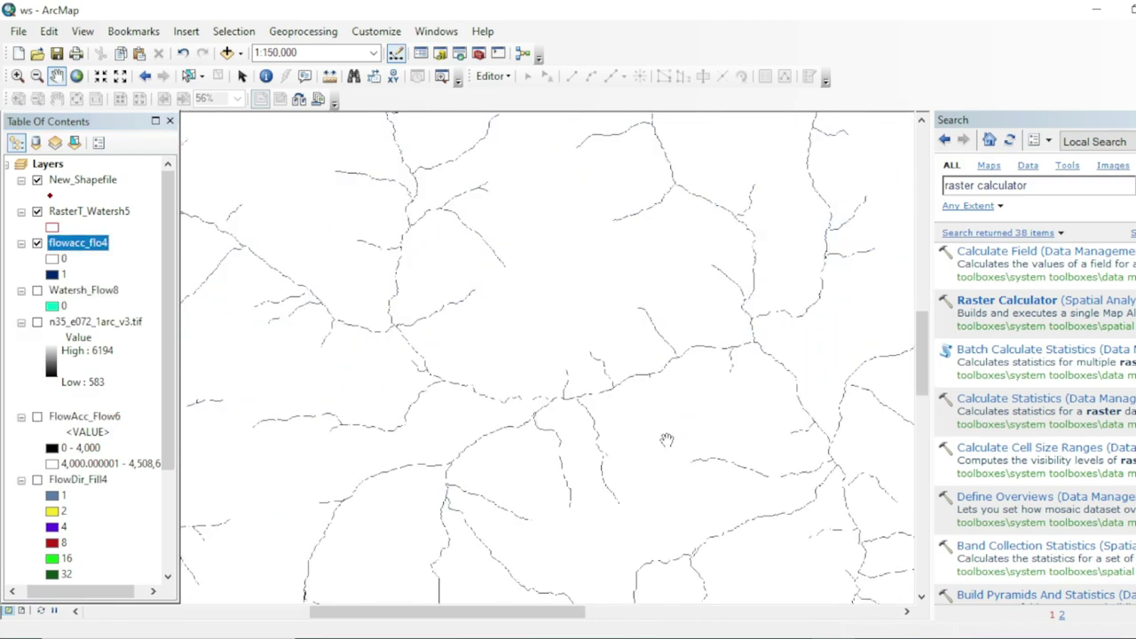
{"action": "scroll", "coordinate": [661, 427], "scroll_direction": "down", "scroll_amount": 4}
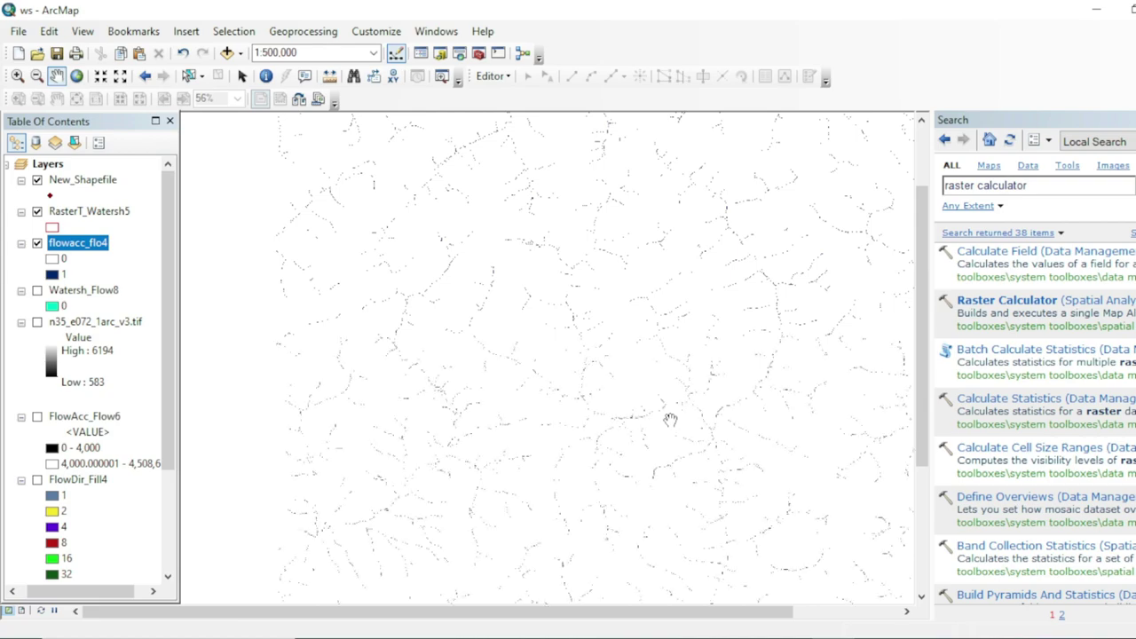
{"action": "left_click", "coordinate": [478, 52]}
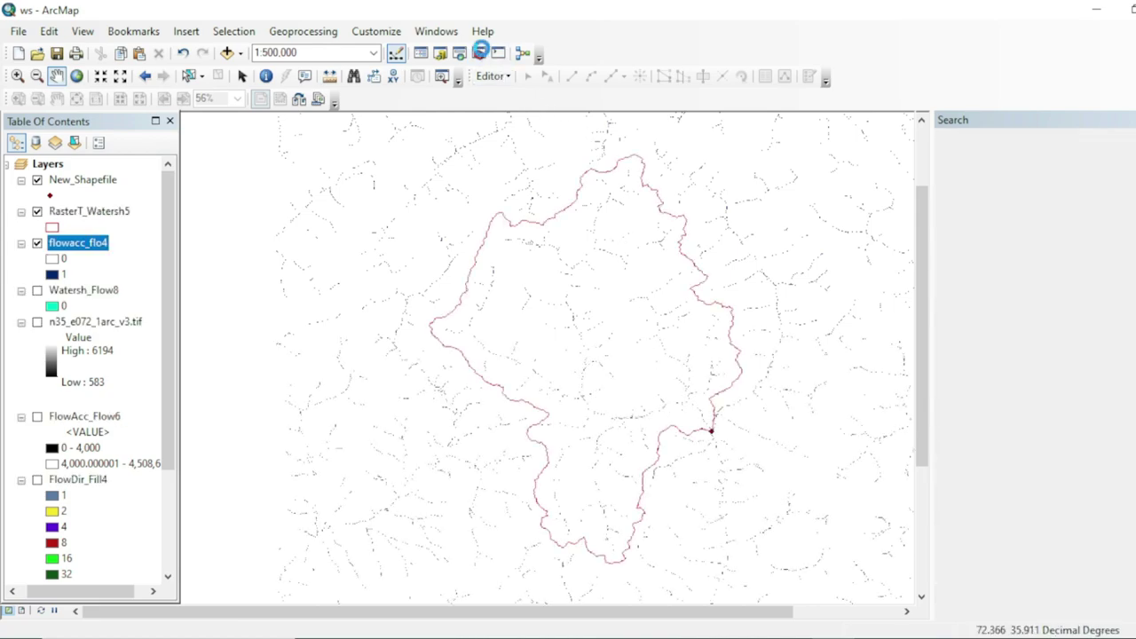
{"action": "left_click_drag", "start_coordinate": [702, 385], "coordinate": [562, 388]}
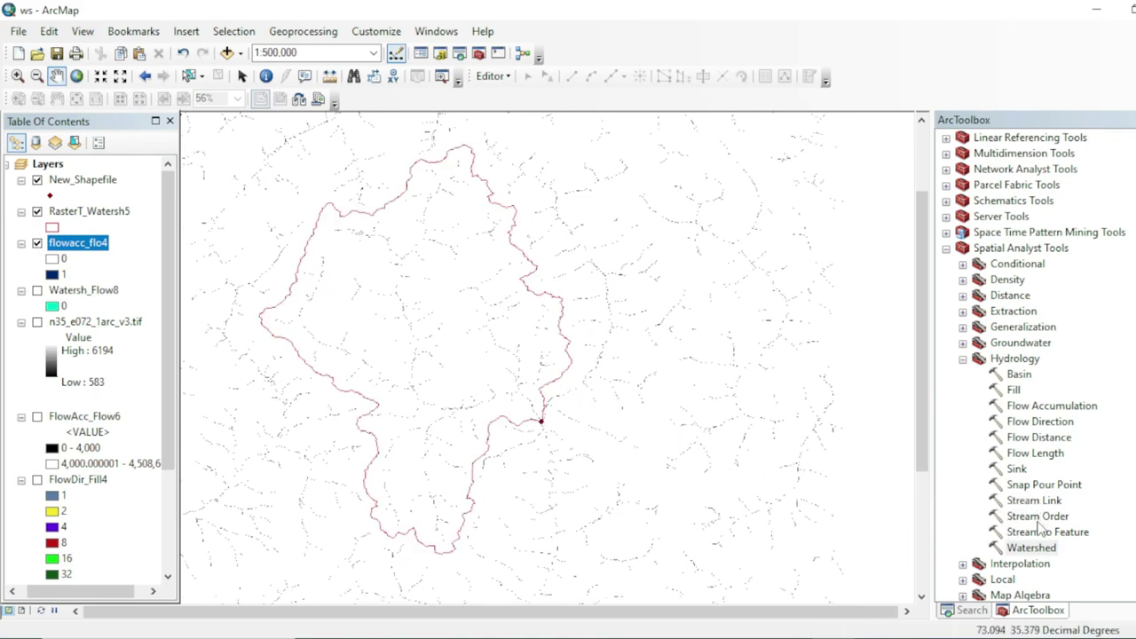
{"action": "double_click", "coordinate": [1034, 516]}
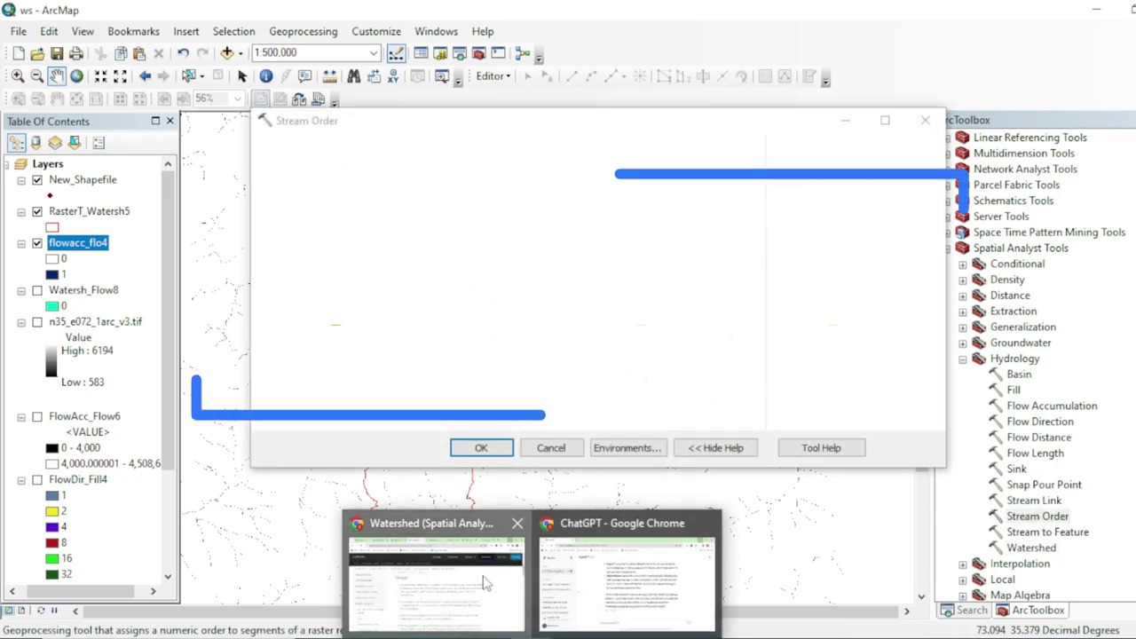
- Switch to Chrome and read the summary and usage notes on the Stream Order (Spatial Analyst) documentation page
{"action": "left_click", "coordinate": [486, 581]}
{"action": "left_click", "coordinate": [576, 18]}
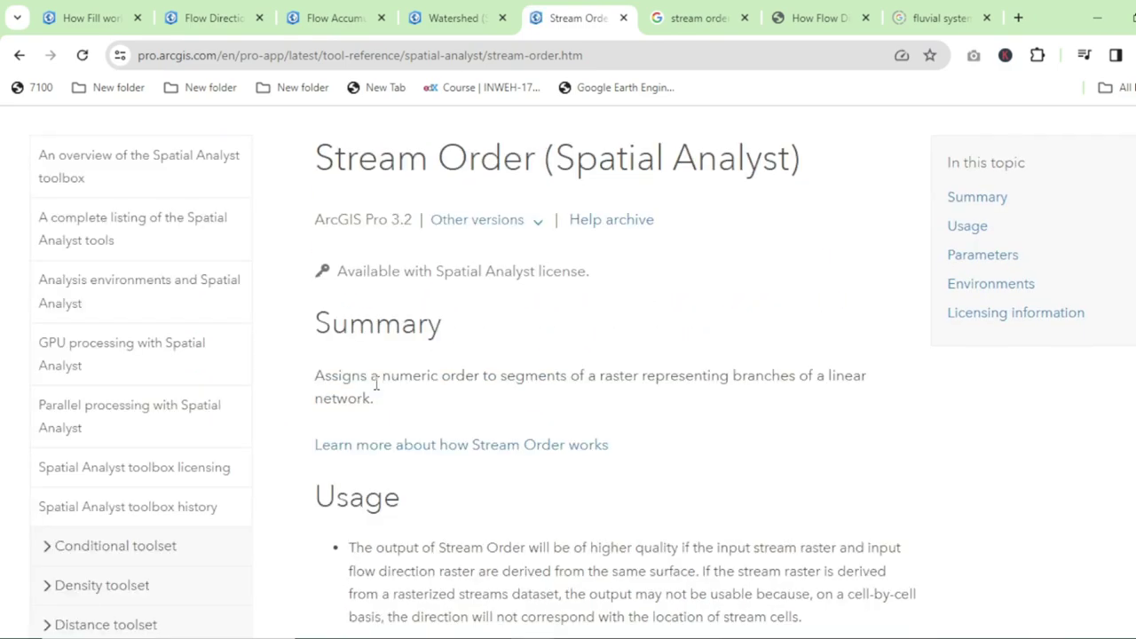
{"action": "scroll", "coordinate": [398, 383], "scroll_direction": "down", "scroll_amount": 2}
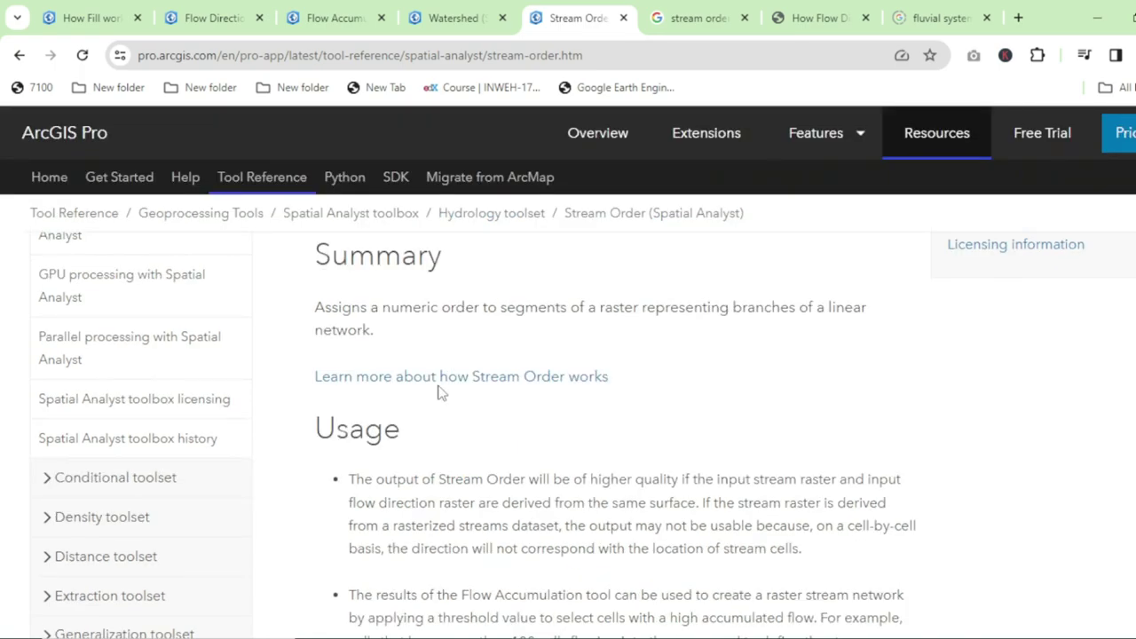
{"action": "scroll", "coordinate": [441, 392], "scroll_direction": "up", "scroll_amount": 2}
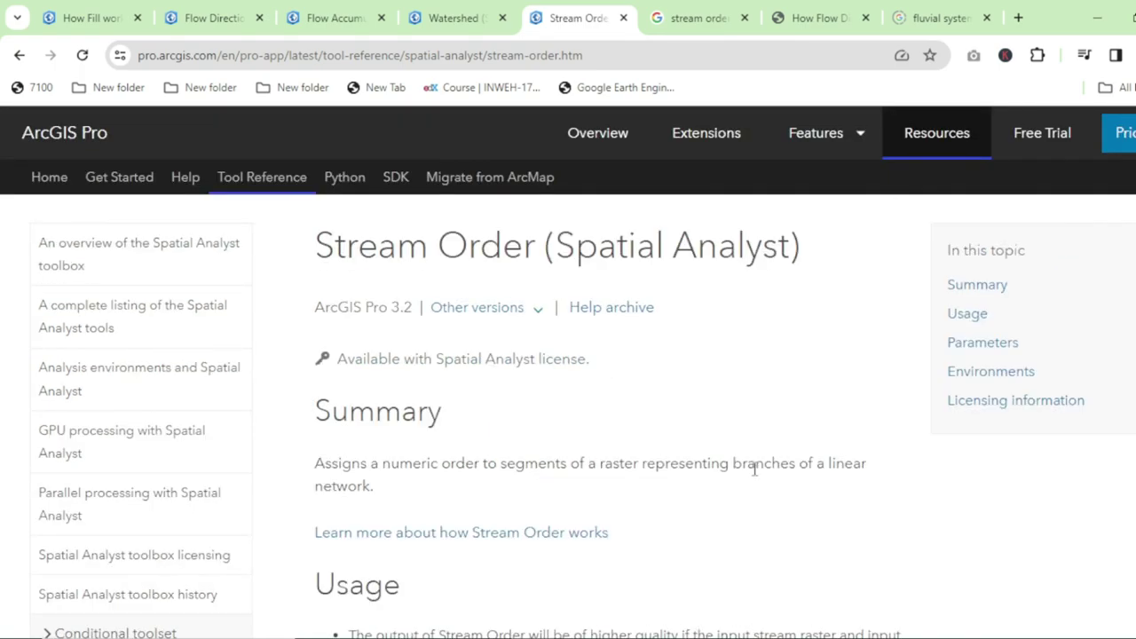
- Read the remaining usage notes and references on the Stream Order documentation page, and return to its summary
{"action": "scroll", "coordinate": [754, 470], "scroll_direction": "down", "scroll_amount": 3}
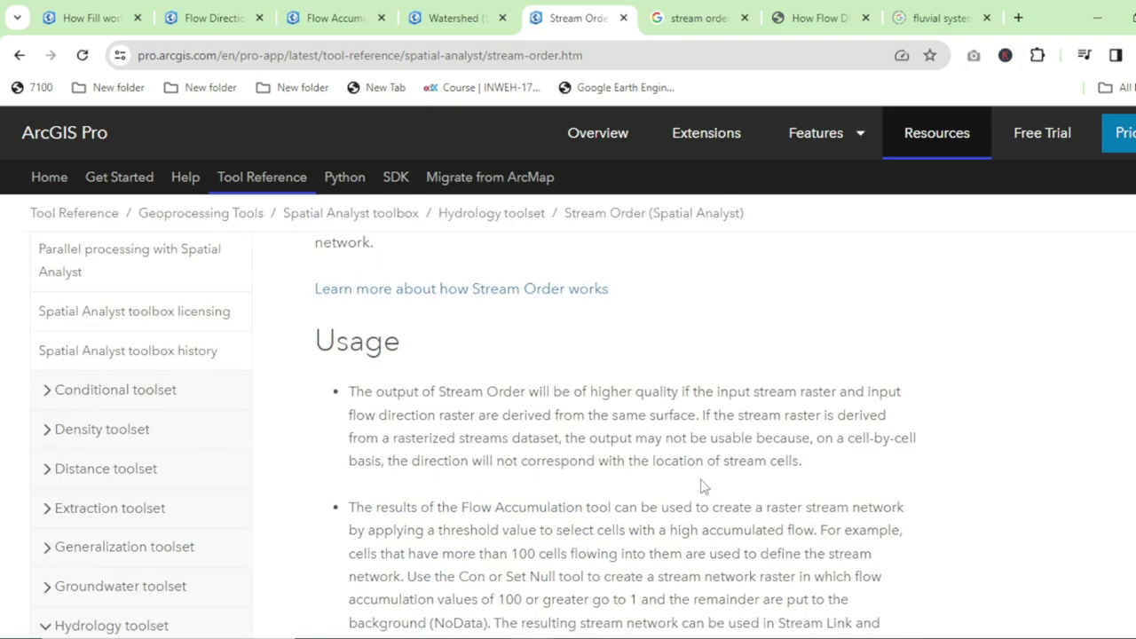
{"action": "scroll", "coordinate": [701, 486], "scroll_direction": "down", "scroll_amount": 1}
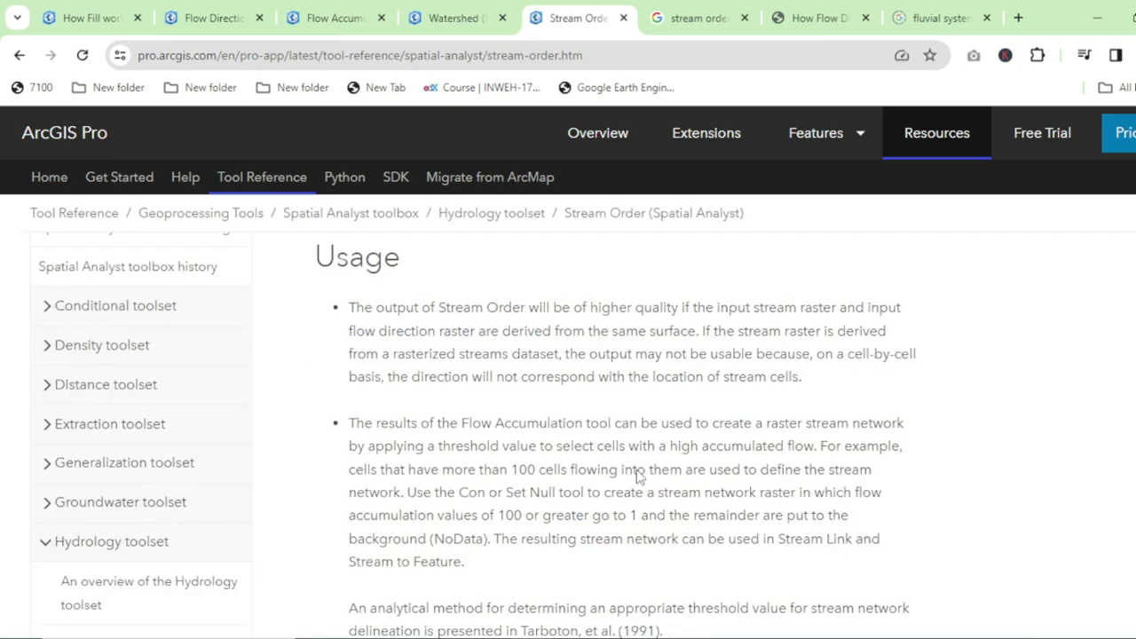
{"action": "scroll", "coordinate": [480, 397], "scroll_direction": "down", "scroll_amount": 1}
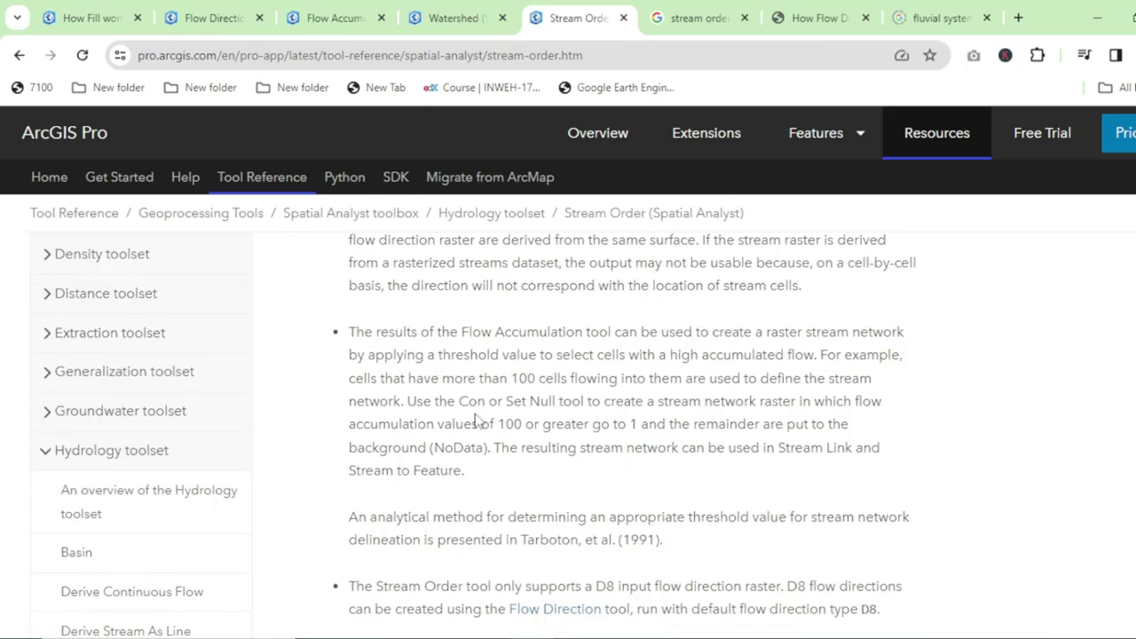
{"action": "scroll", "coordinate": [476, 415], "scroll_direction": "down", "scroll_amount": 3}
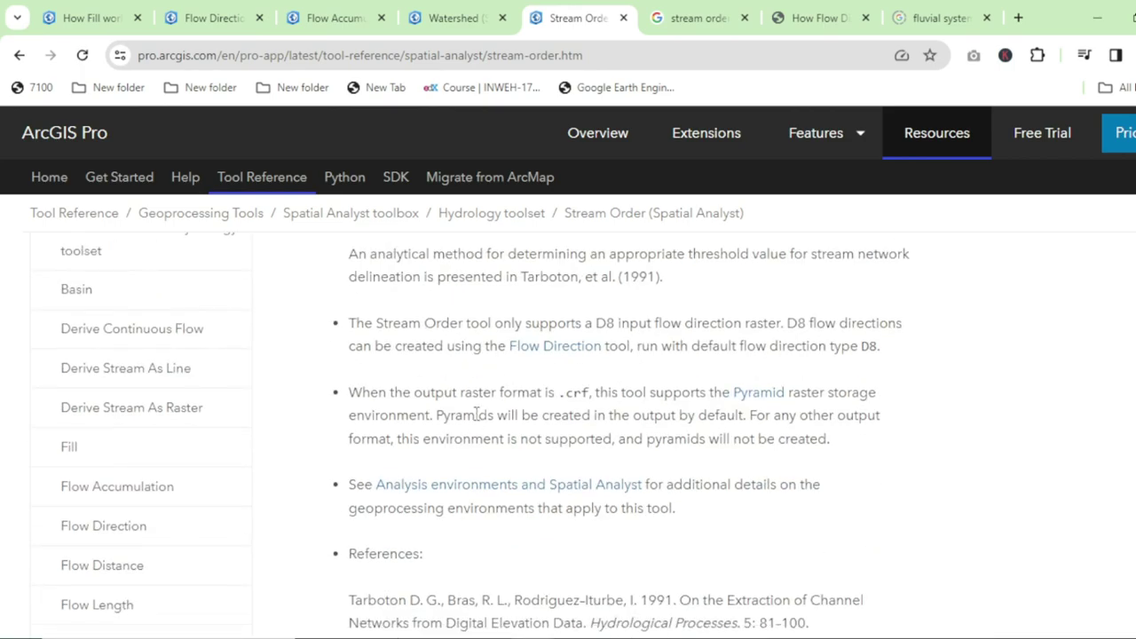
{"action": "scroll", "coordinate": [477, 414], "scroll_direction": "down", "scroll_amount": 2}
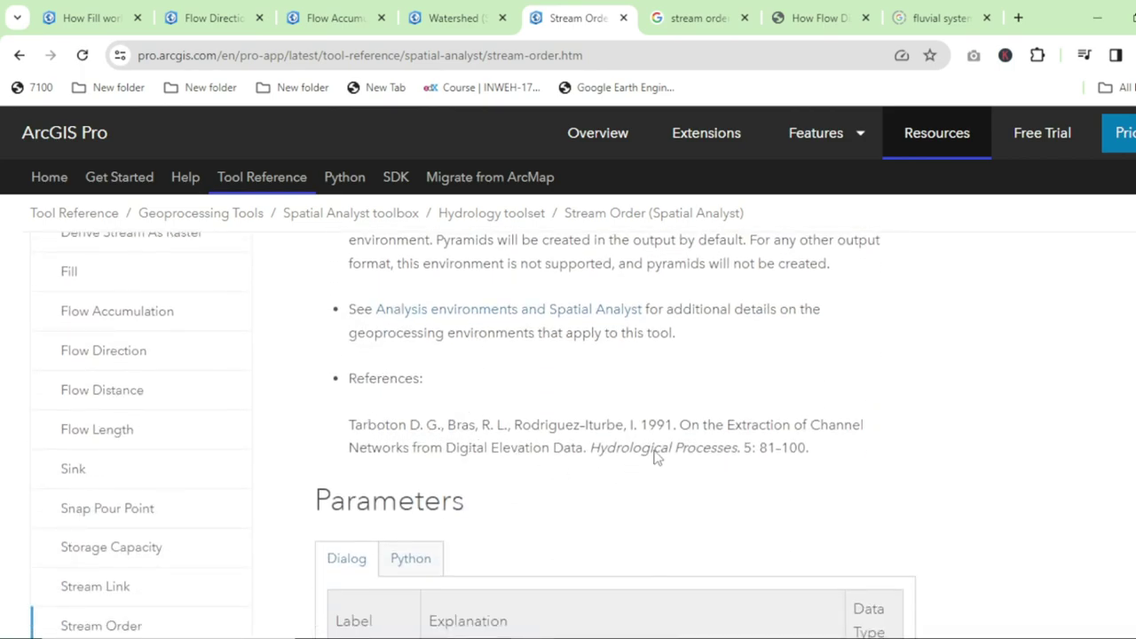
{"action": "scroll", "coordinate": [651, 453], "scroll_direction": "up", "scroll_amount": 7}
{"action": "scroll", "coordinate": [635, 437], "scroll_direction": "up", "scroll_amount": 2}
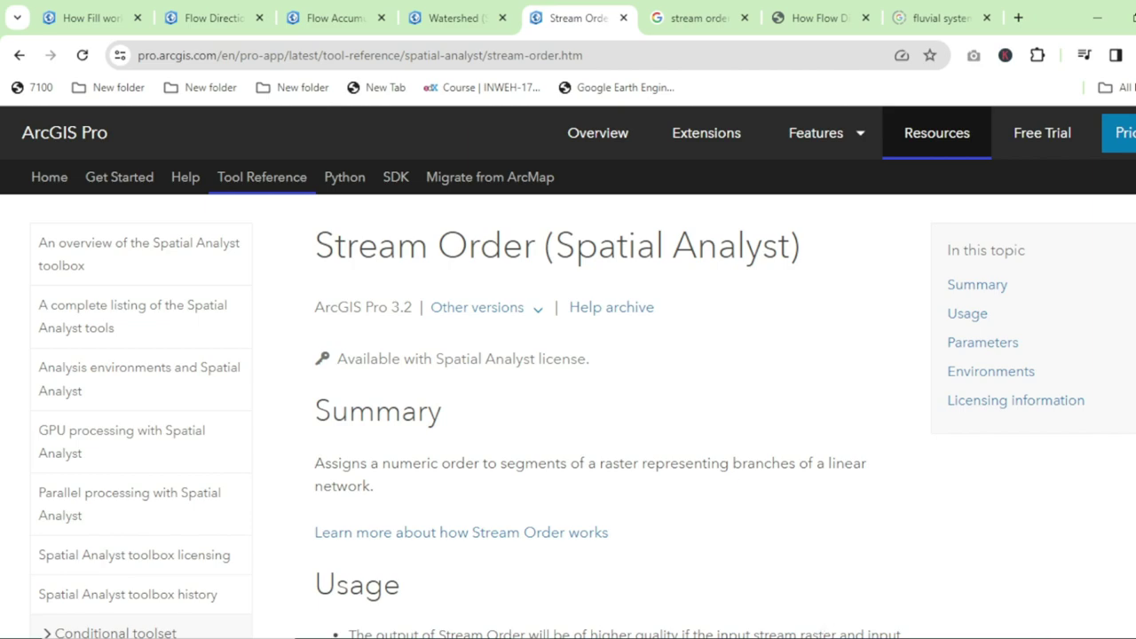
- Switch to ArcMap and set Stream Order's input stream raster to flowacc_flo4 and flow direction raster to FlowDir_Fill4, keeping the STRAHLER method
{"action": "left_click", "coordinate": [854, 596]}
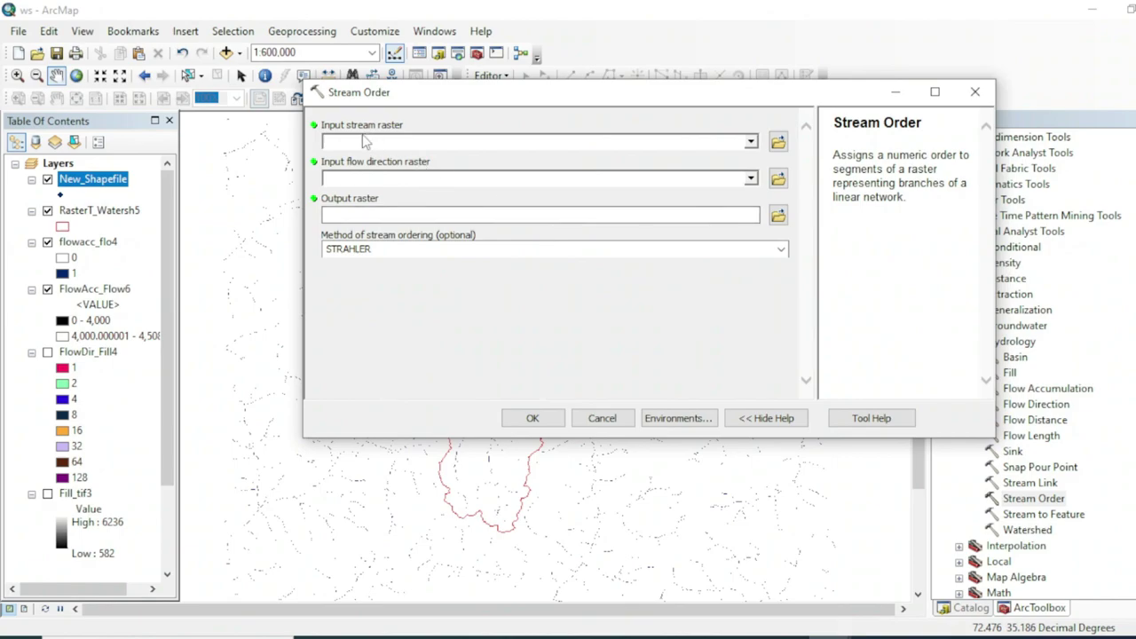
{"action": "left_click_drag", "start_coordinate": [101, 247], "coordinate": [426, 144]}
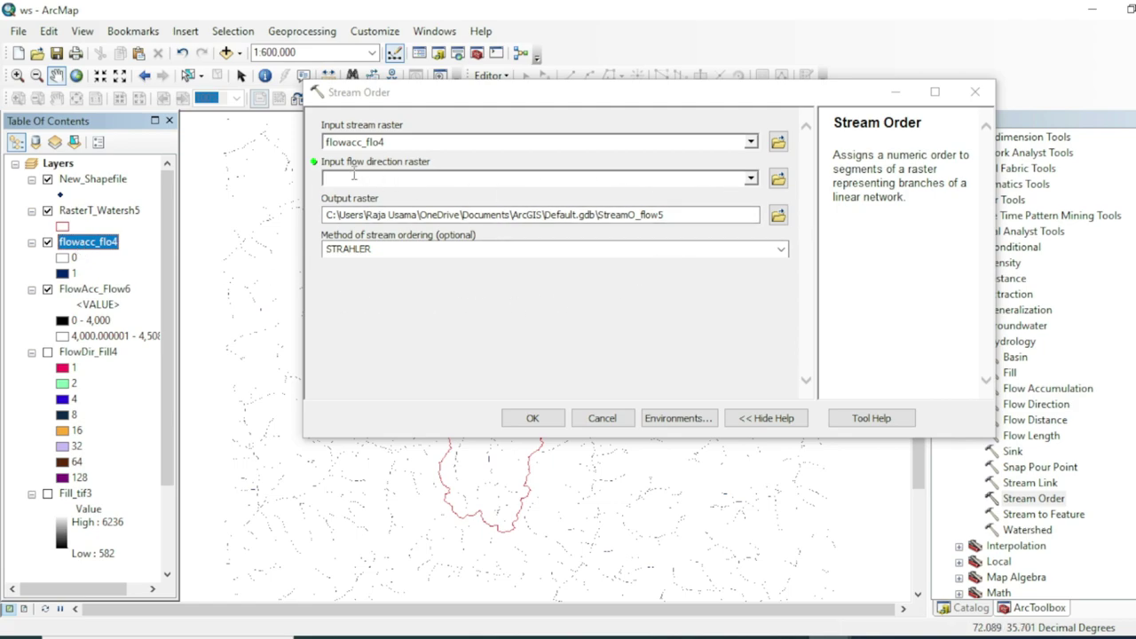
{"action": "left_click_drag", "start_coordinate": [89, 354], "coordinate": [445, 178]}
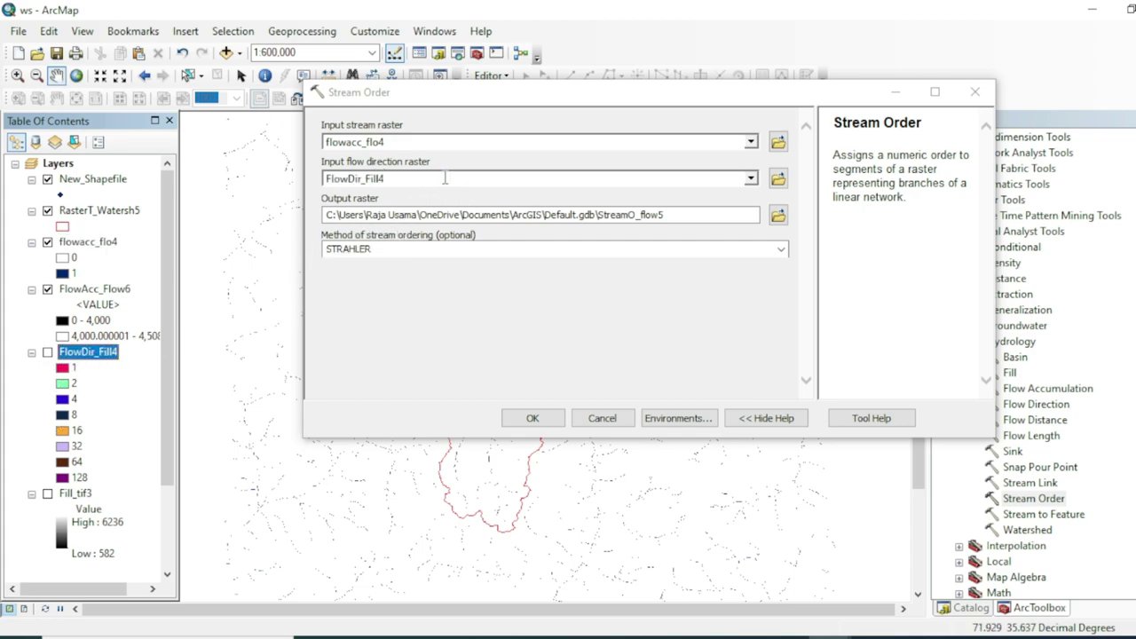
{"action": "left_click", "coordinate": [779, 252]}
{"action": "left_click", "coordinate": [657, 298]}
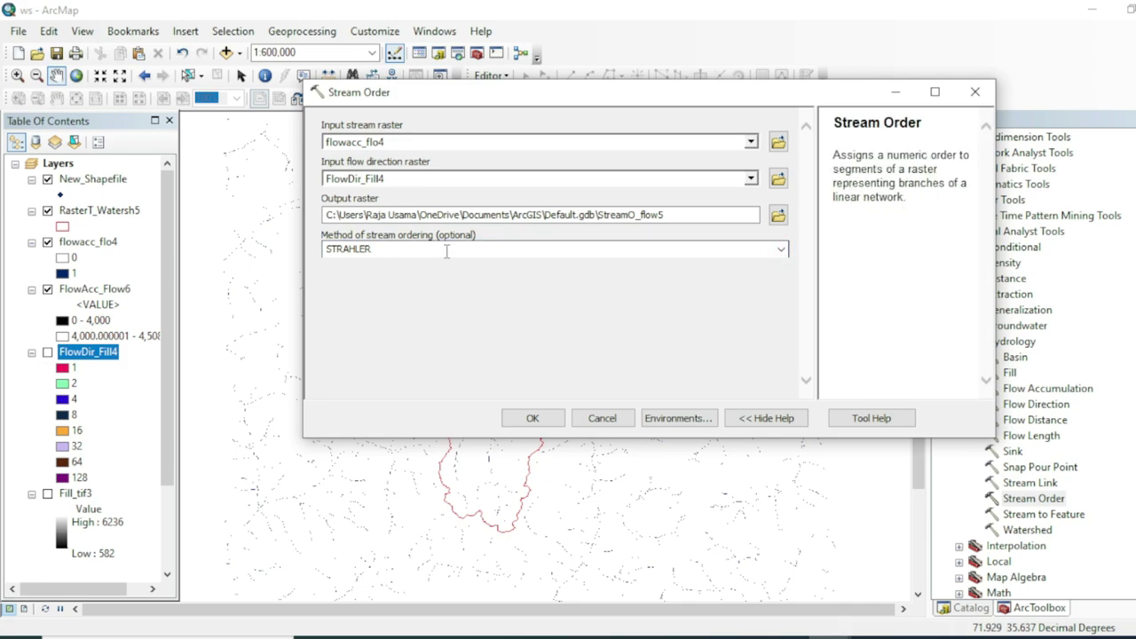
- Read the help on the stream ordering methods and run Stream Order with the STRAHLER method
{"action": "left_click", "coordinate": [446, 250]}
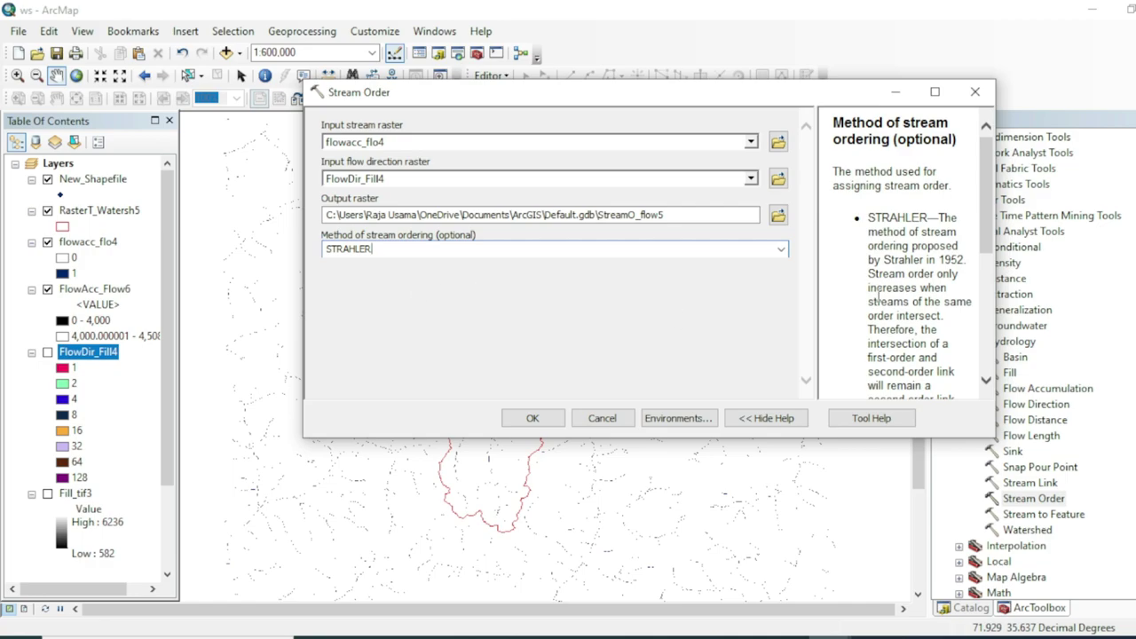
{"action": "scroll", "coordinate": [879, 294], "scroll_direction": "down", "scroll_amount": 3}
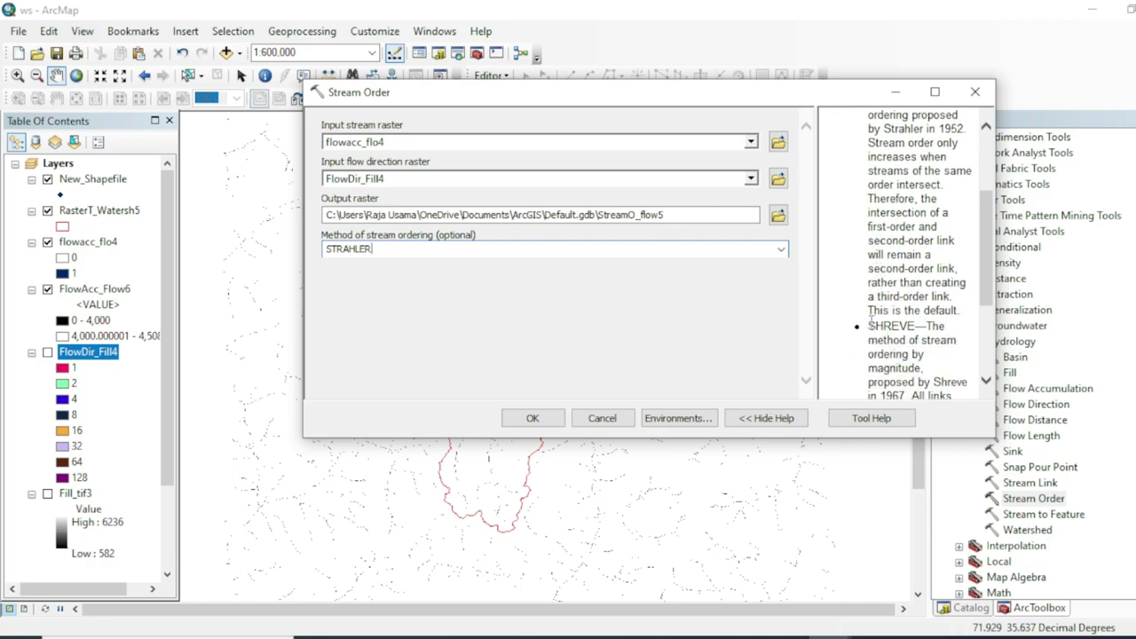
{"action": "left_click", "coordinate": [690, 331]}
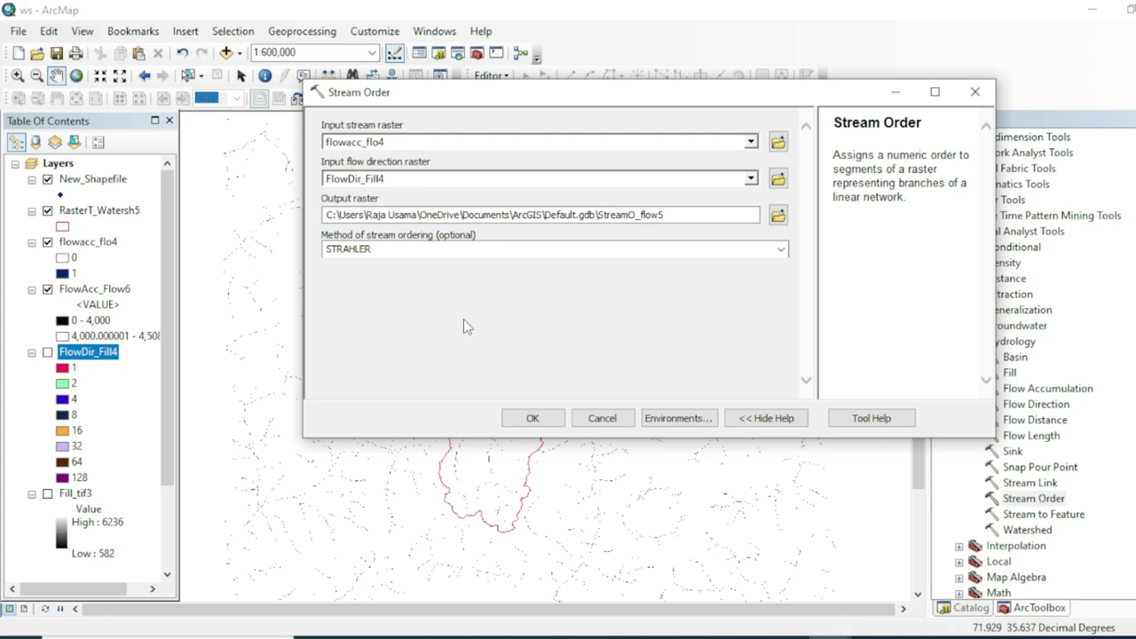
{"action": "left_click_drag", "start_coordinate": [572, 92], "coordinate": [525, 119]}
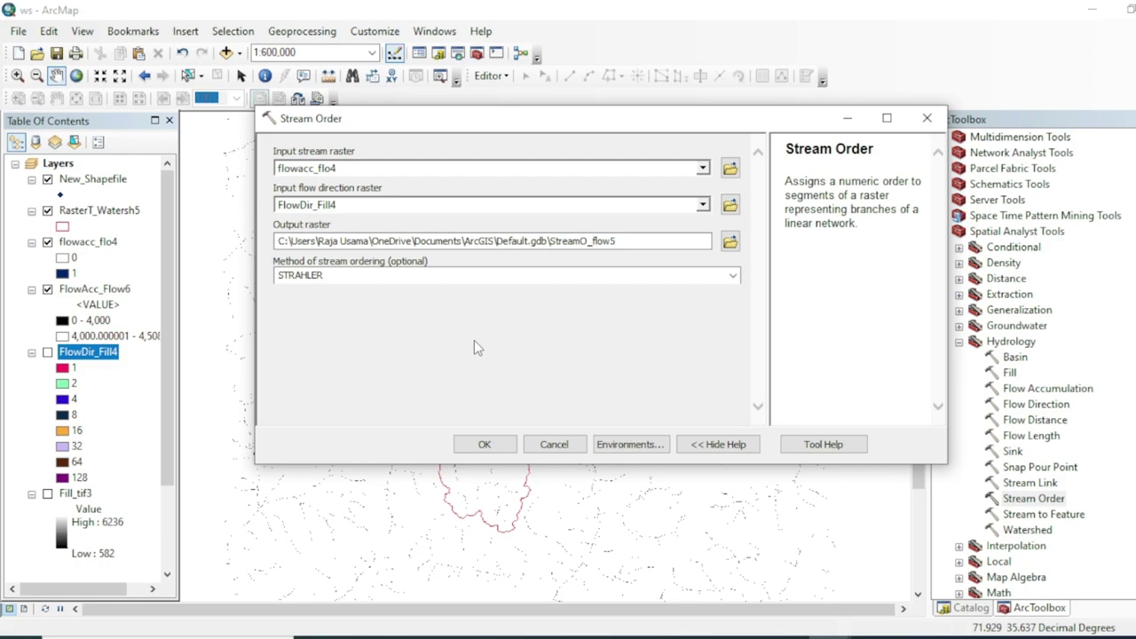
{"action": "left_click_drag", "start_coordinate": [591, 128], "coordinate": [576, 141]}
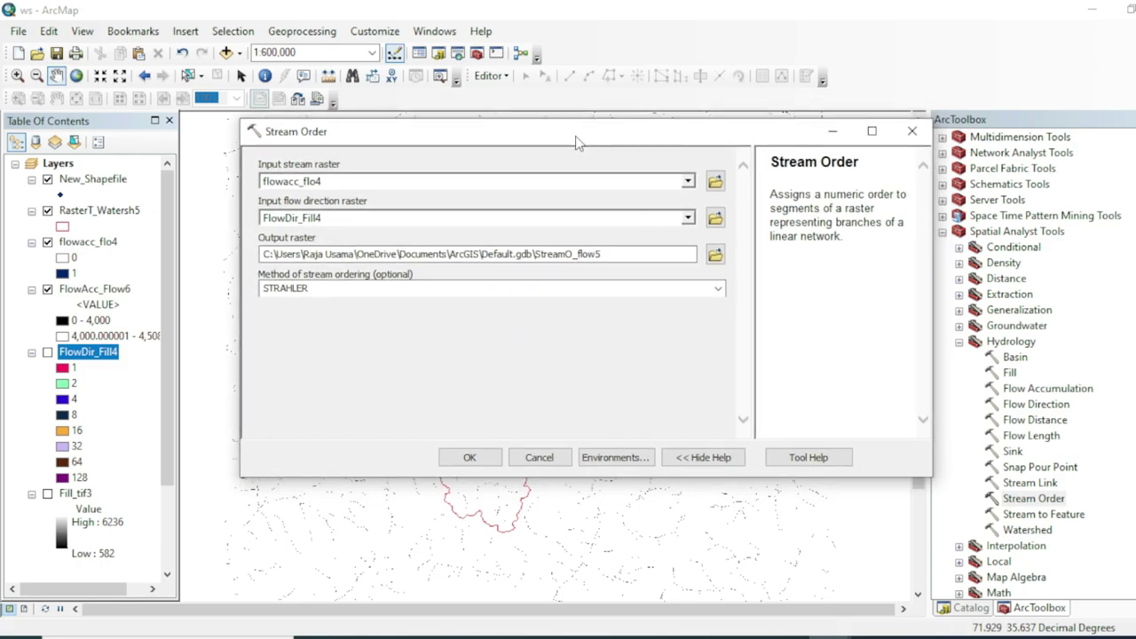
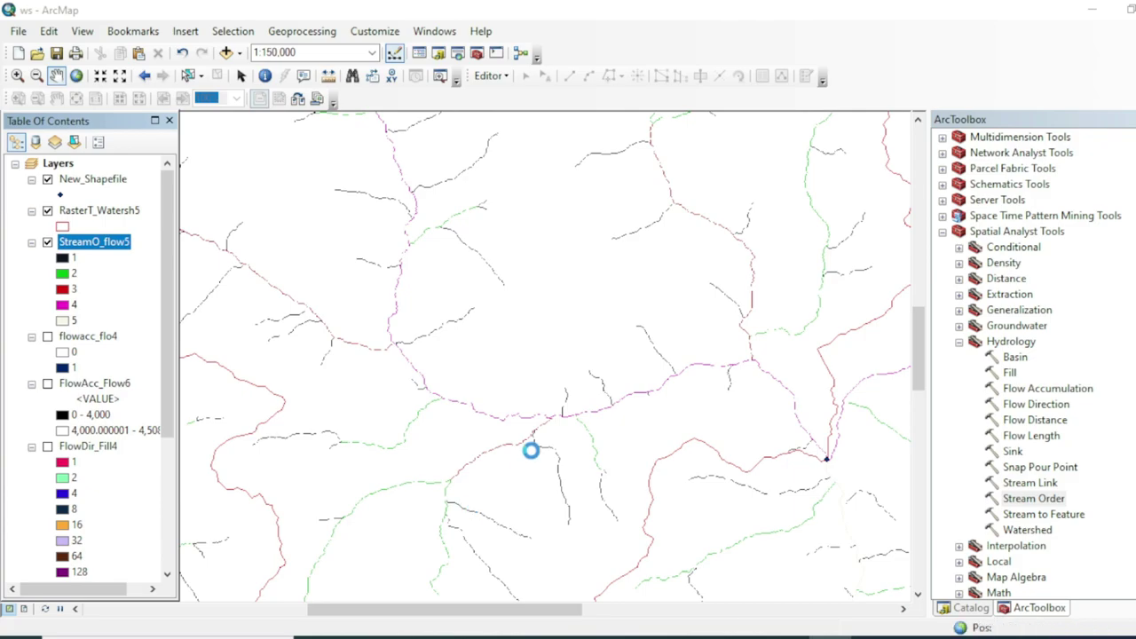
- Color value 5 of the StreamO_flow5 raster dark navy blue and apply the symbology
{"action": "left_click", "coordinate": [479, 366]}
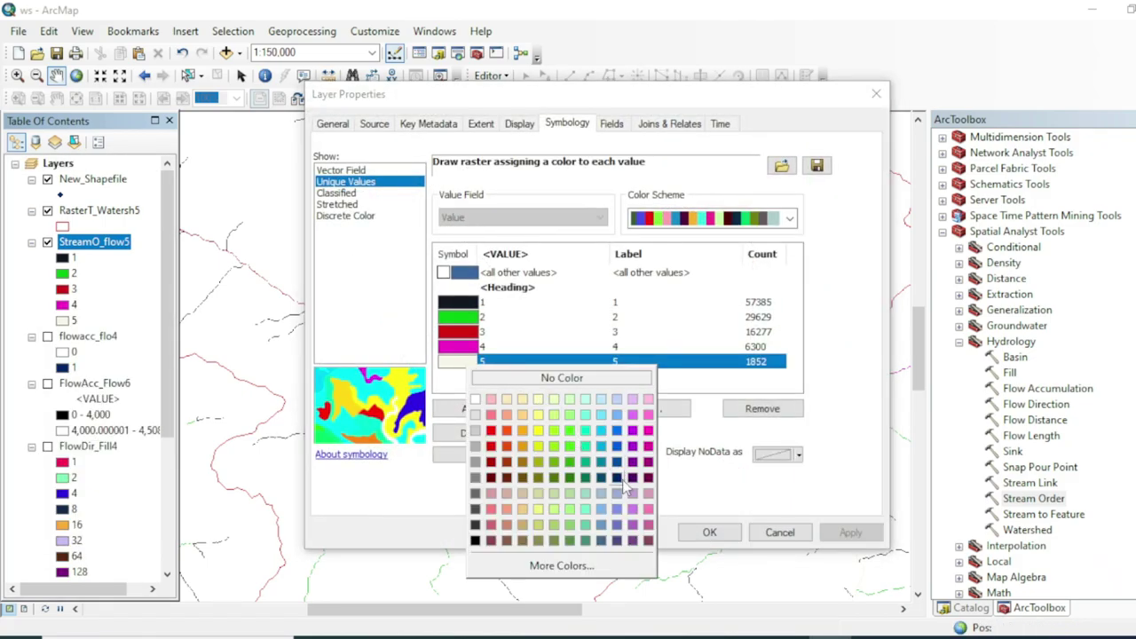
{"action": "left_click", "coordinate": [616, 478]}
{"action": "left_click", "coordinate": [709, 533]}
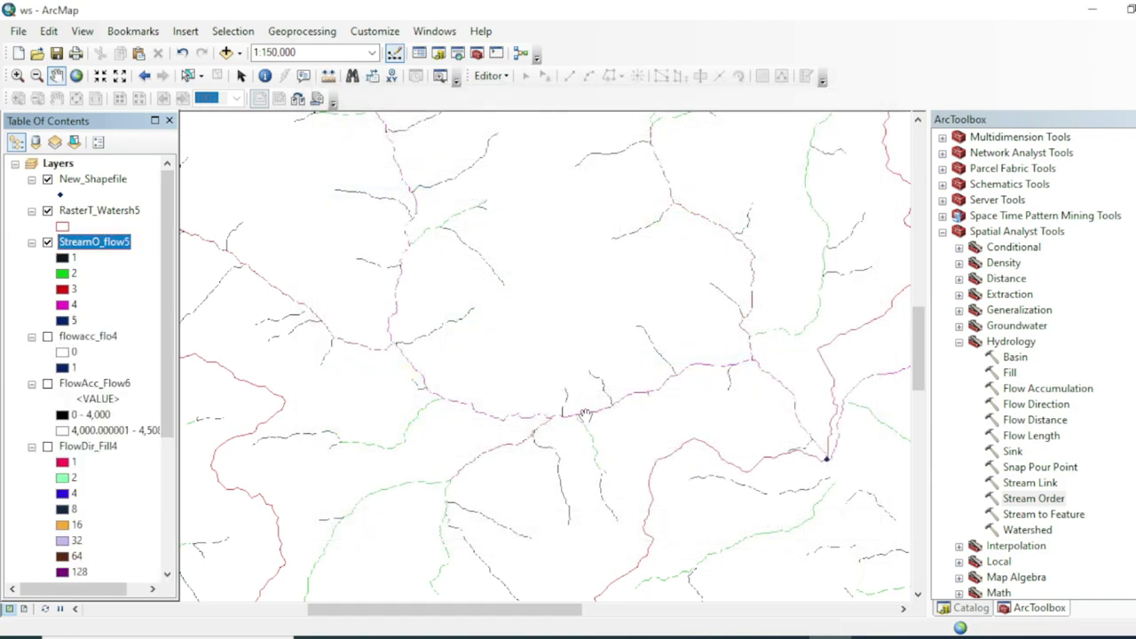
- Examine the ordered streams inside the watershed boundary and compare them with the drainage.png diagram in Photos
{"action": "scroll", "coordinate": [608, 407], "scroll_direction": "up", "scroll_amount": 2}
{"action": "scroll", "coordinate": [672, 457], "scroll_direction": "down", "scroll_amount": 5}
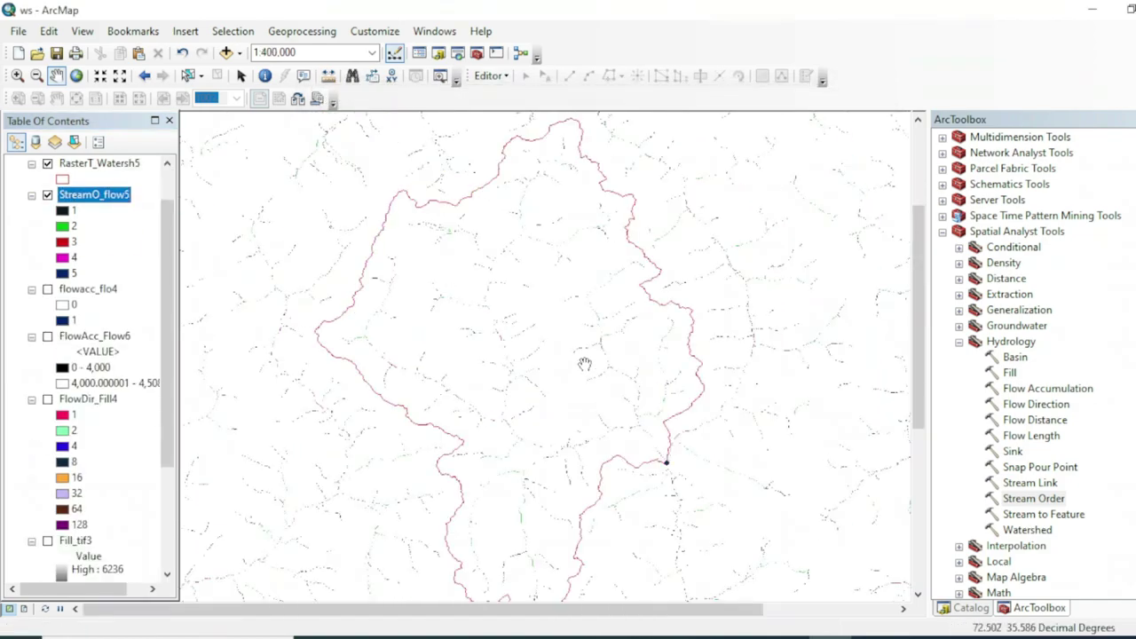
{"action": "left_click_drag", "start_coordinate": [466, 325], "coordinate": [470, 310]}
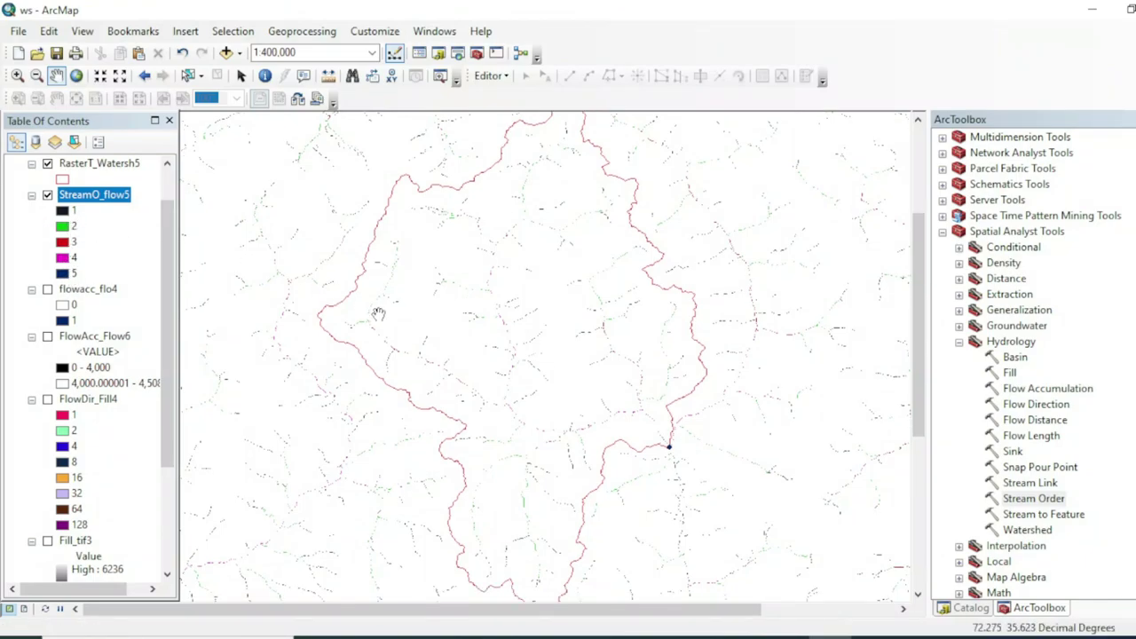
{"action": "scroll", "coordinate": [379, 314], "scroll_direction": "up", "scroll_amount": 2}
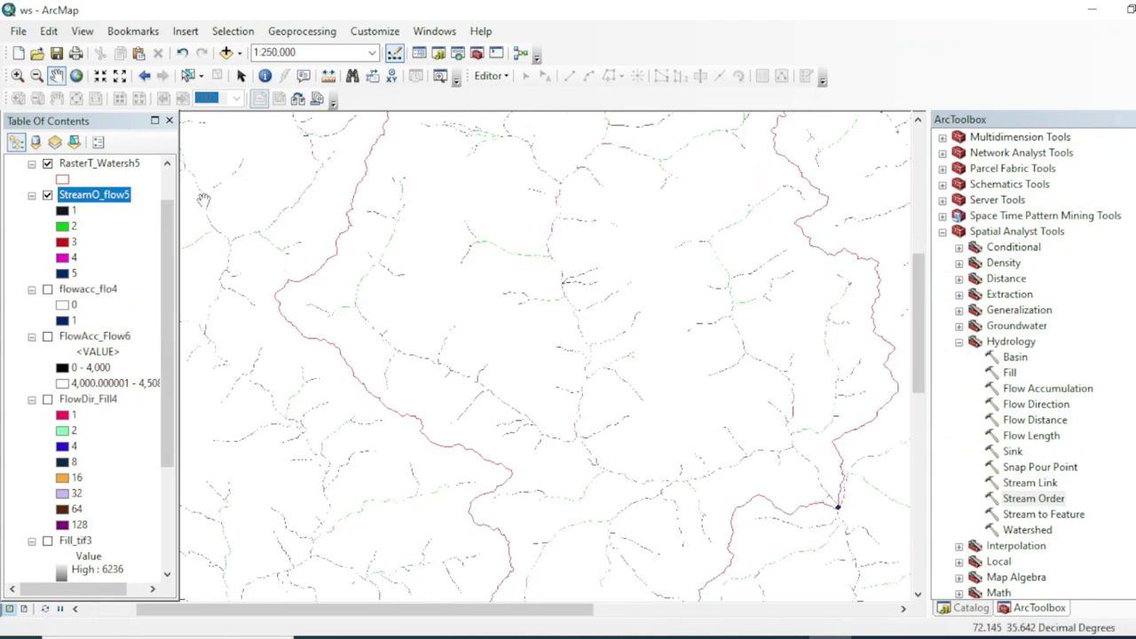
{"action": "left_click_drag", "start_coordinate": [499, 307], "coordinate": [478, 282]}
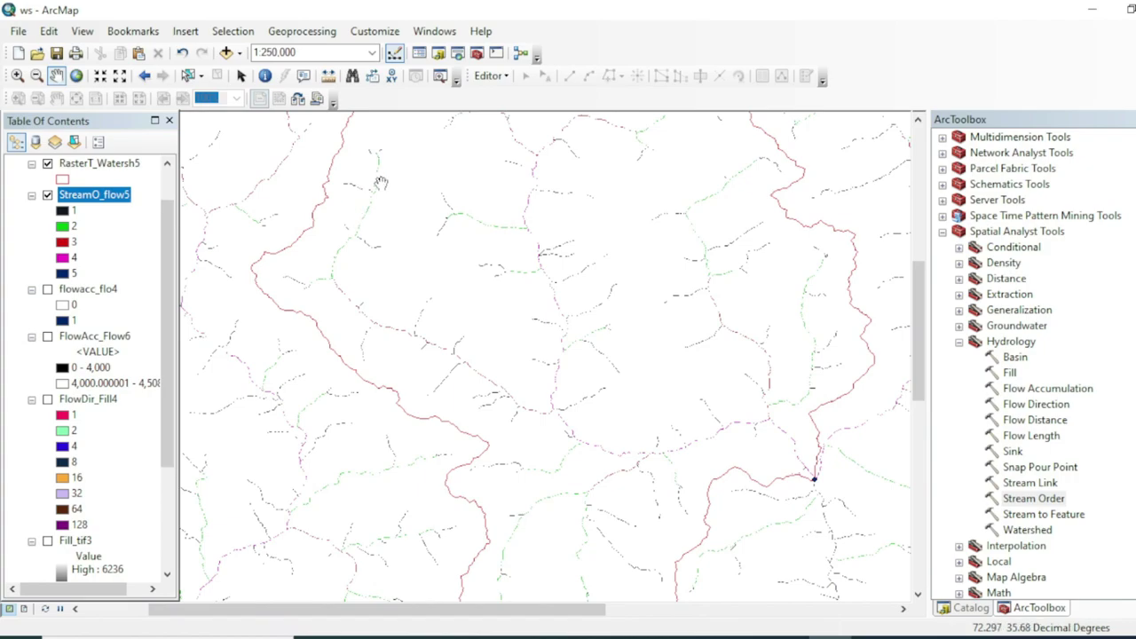
{"action": "scroll", "coordinate": [377, 178], "scroll_direction": "up", "scroll_amount": 2}
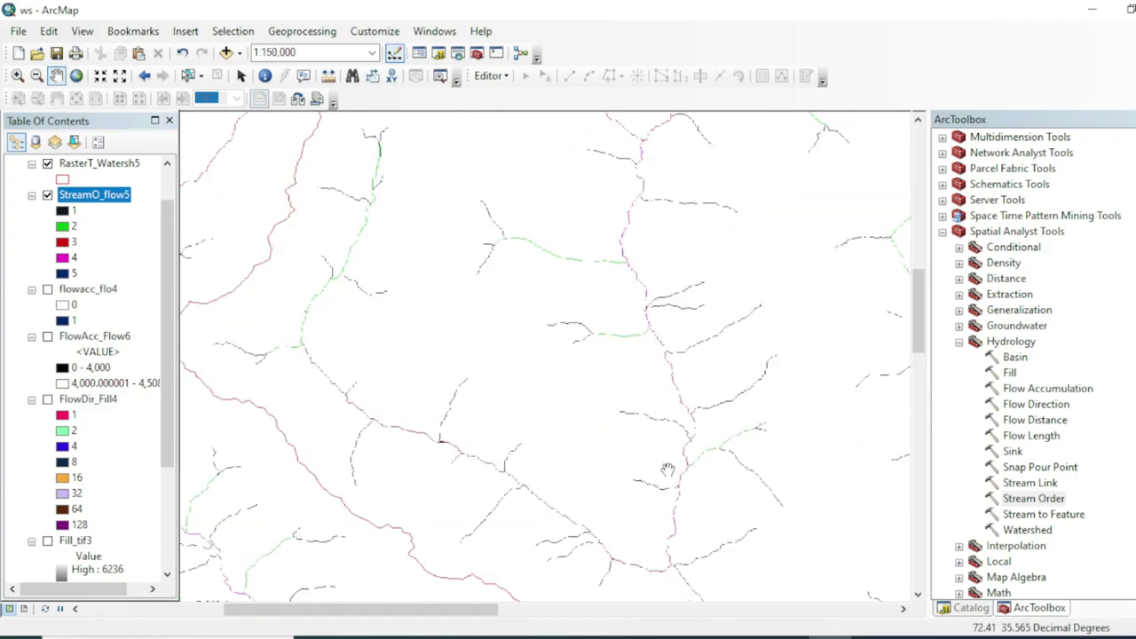
{"action": "mouse_move", "coordinate": [739, 636]}
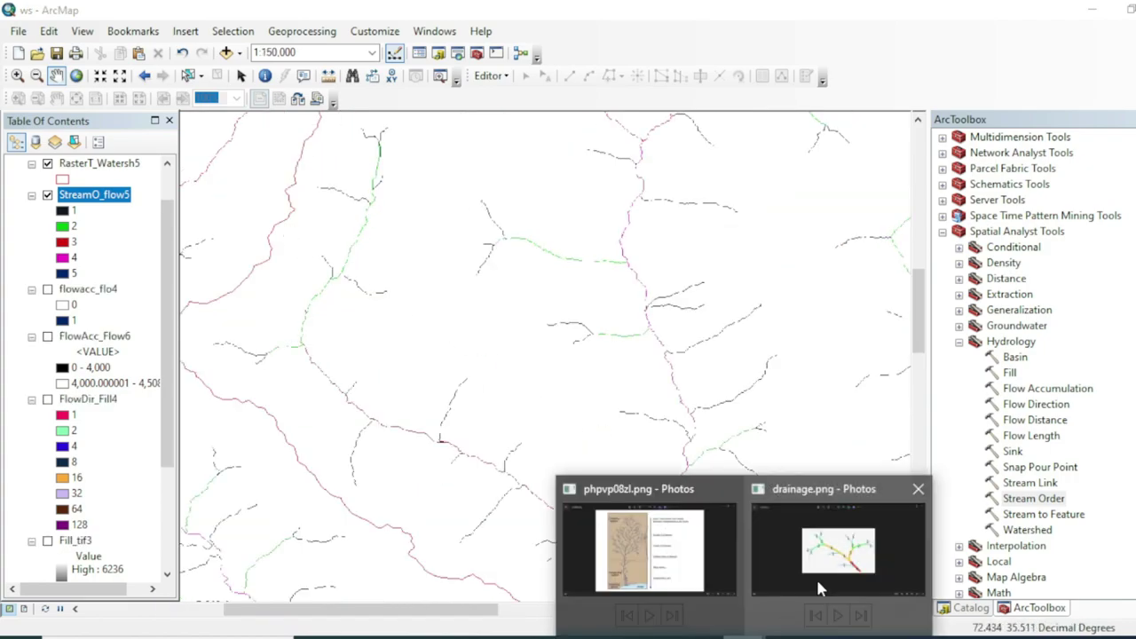
{"action": "left_click", "coordinate": [837, 545]}
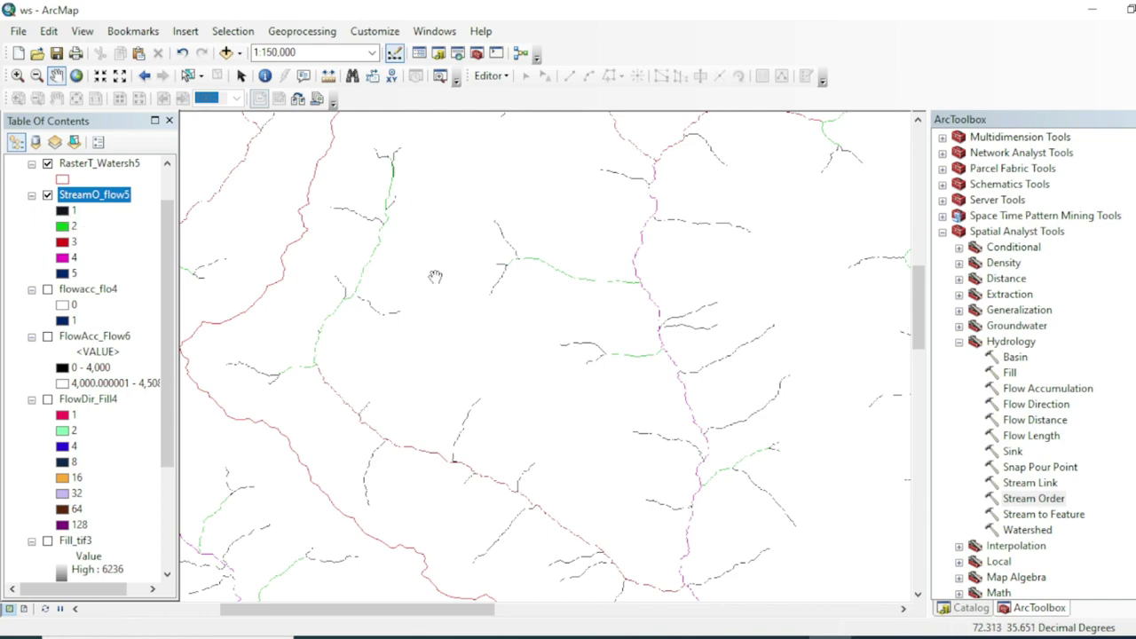
- Back in ArcMap, trace the first- and second-order streams near the watershed's western boundary down to their junction with the third-order stream
{"action": "scroll", "coordinate": [364, 208], "scroll_direction": "down", "scroll_amount": 2}
{"action": "scroll", "coordinate": [364, 209], "scroll_direction": "down", "scroll_amount": 1}
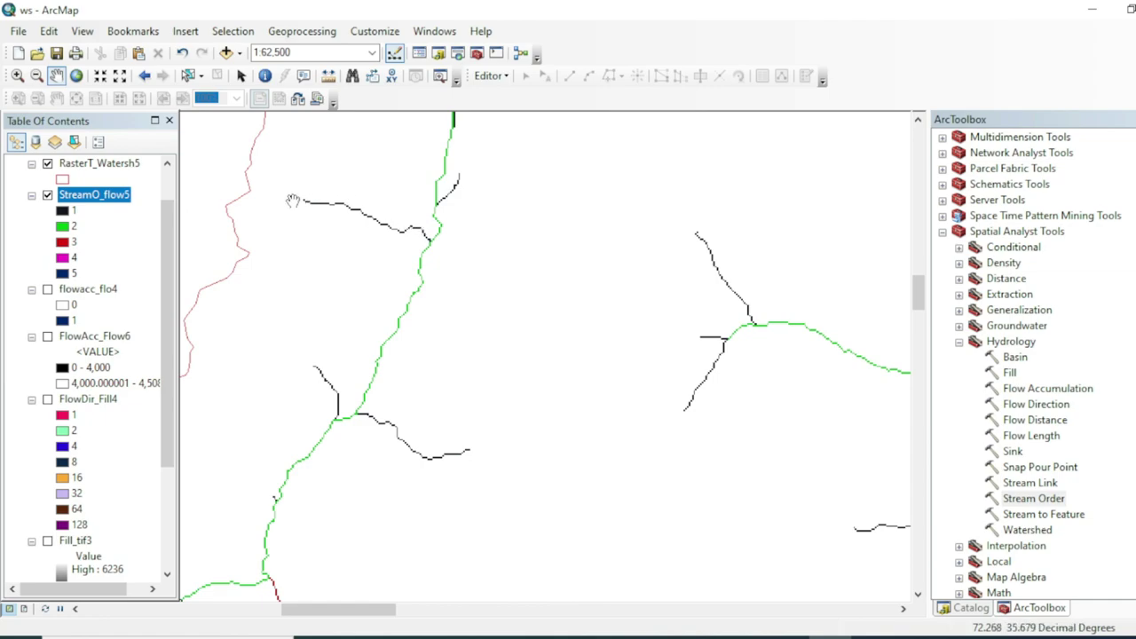
{"action": "left_click_drag", "start_coordinate": [394, 220], "coordinate": [371, 216]}
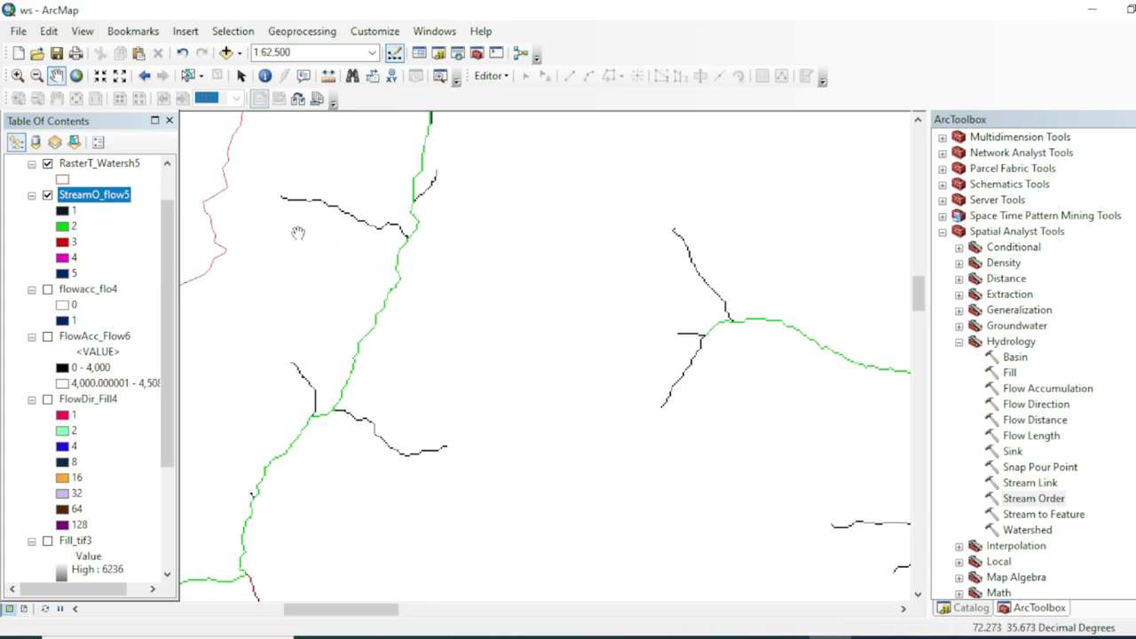
{"action": "left_click_drag", "start_coordinate": [309, 202], "coordinate": [296, 299]}
{"action": "left_click_drag", "start_coordinate": [237, 408], "coordinate": [264, 392]}
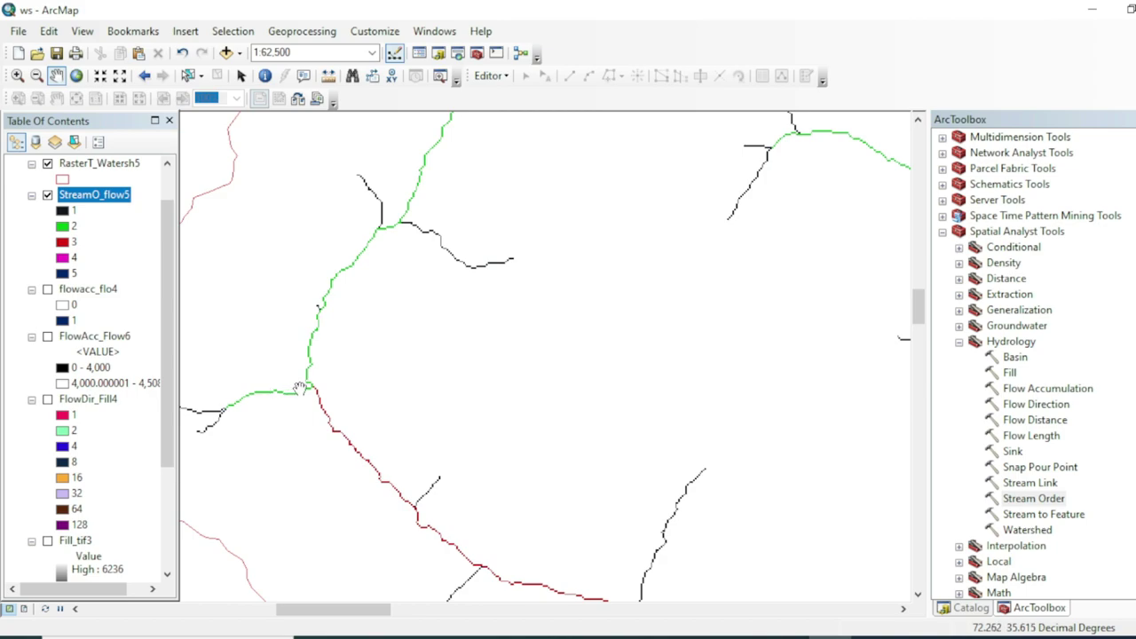
{"action": "left_click_drag", "start_coordinate": [322, 419], "coordinate": [317, 377]}
{"action": "scroll", "coordinate": [351, 419], "scroll_direction": "up", "scroll_amount": 2}
{"action": "scroll", "coordinate": [367, 417], "scroll_direction": "down", "scroll_amount": 4}
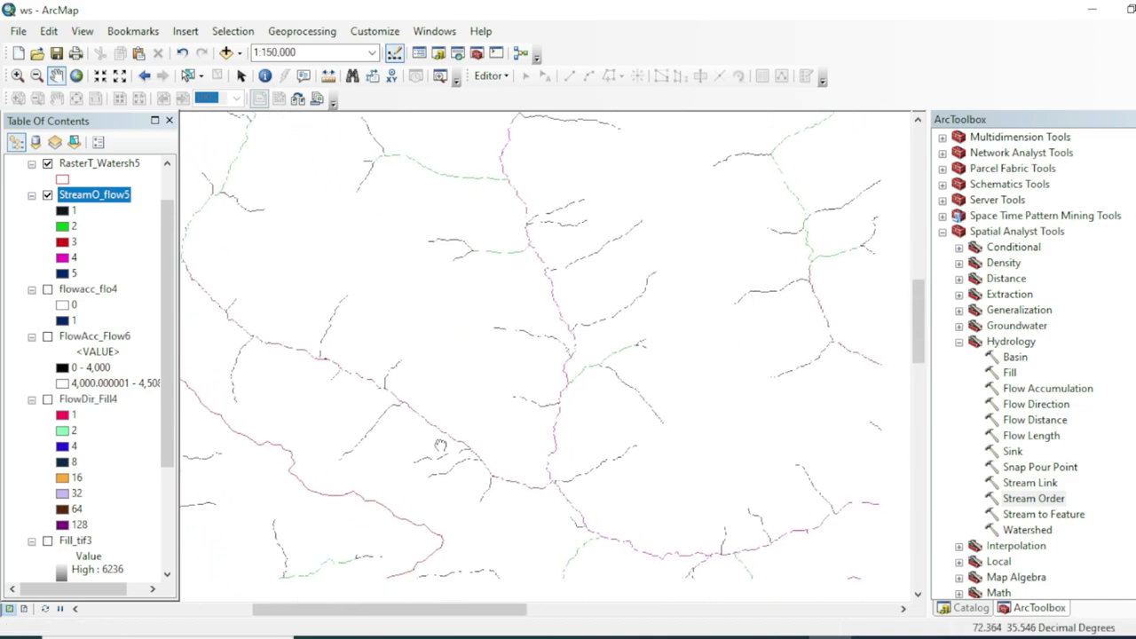
- Examine the junction of third- and fourth-order streams and the confluence of fourth-order streams at the watershed's pour point
{"action": "scroll", "coordinate": [466, 457], "scroll_direction": "up", "scroll_amount": 2}
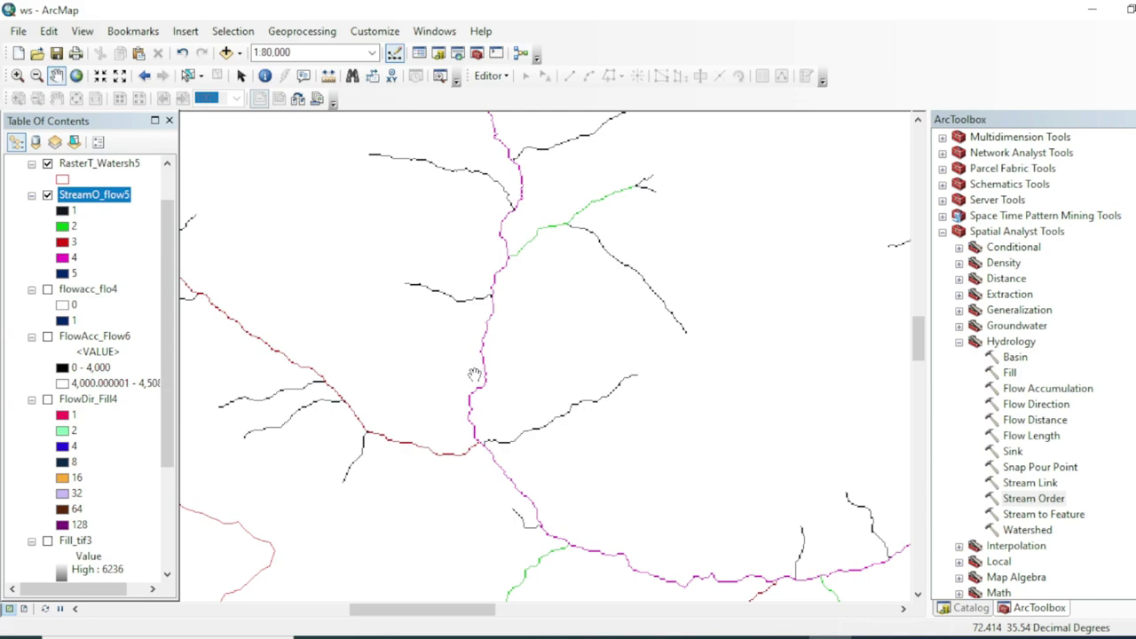
{"action": "scroll", "coordinate": [484, 434], "scroll_direction": "down", "scroll_amount": 2}
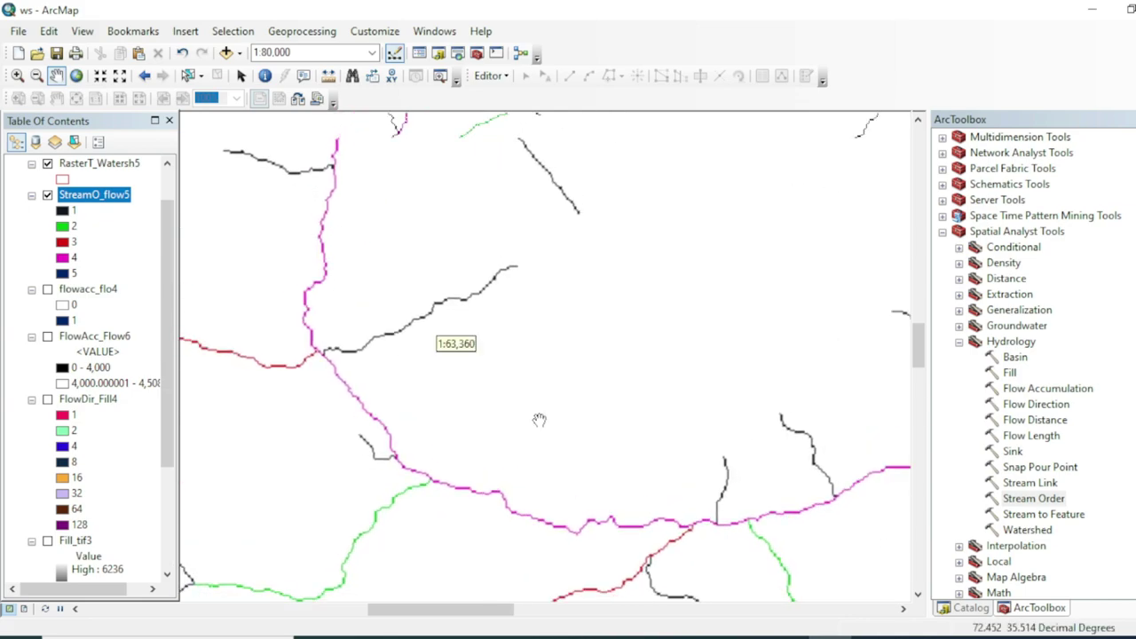
{"action": "scroll", "coordinate": [539, 420], "scroll_direction": "down", "scroll_amount": 2}
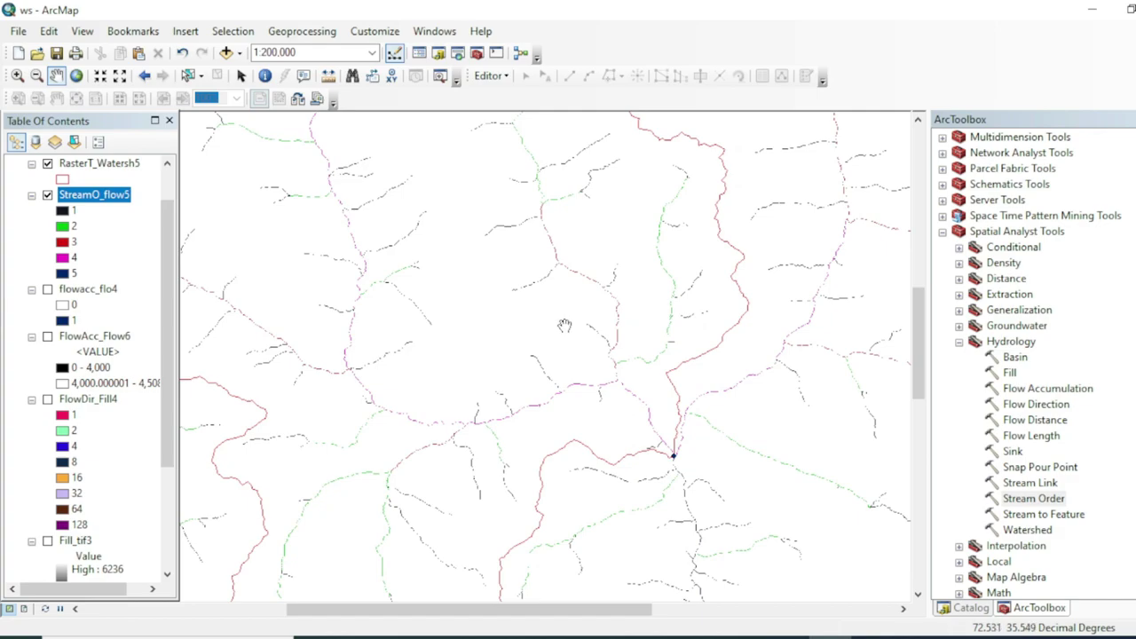
{"action": "scroll", "coordinate": [644, 411], "scroll_direction": "up", "scroll_amount": 3}
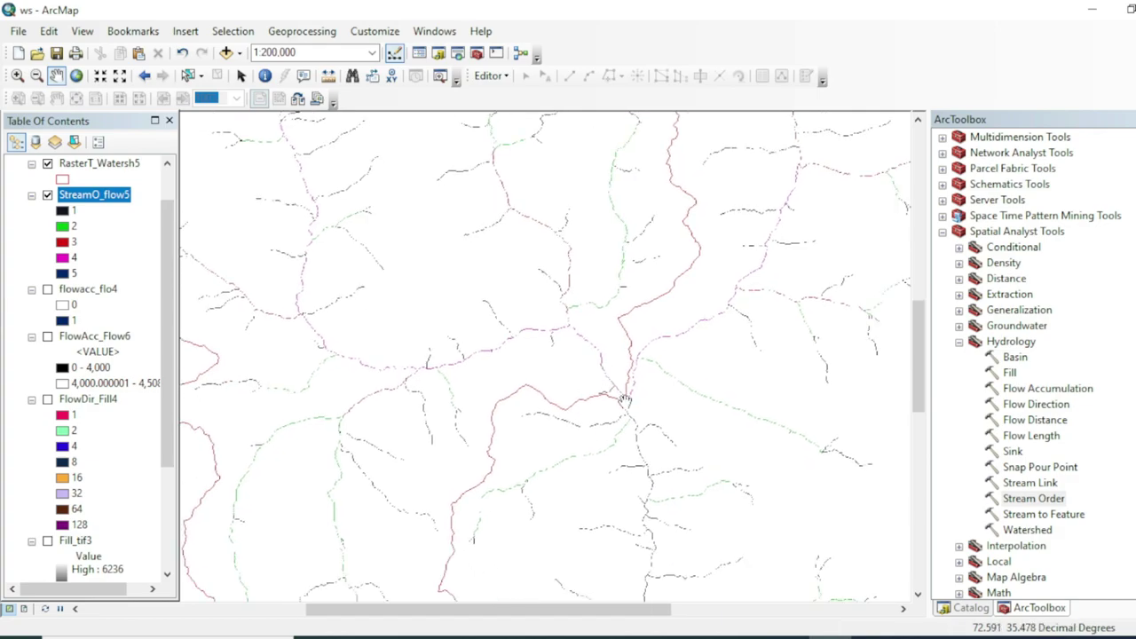
{"action": "scroll", "coordinate": [626, 417], "scroll_direction": "up", "scroll_amount": 4}
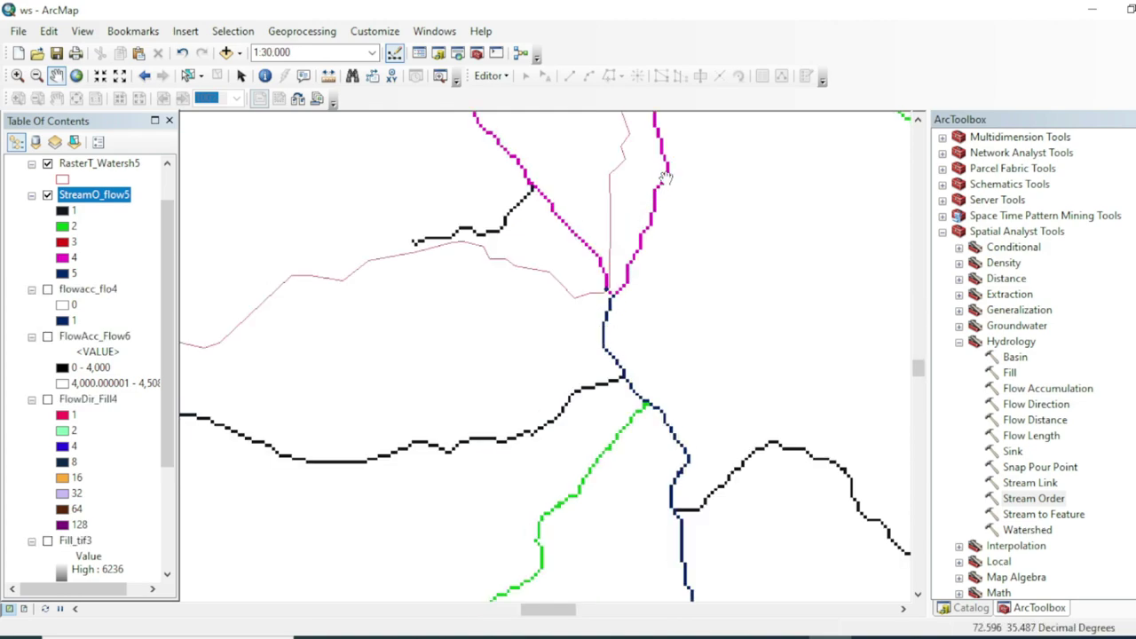
{"action": "left_click_drag", "start_coordinate": [612, 293], "coordinate": [549, 390]}
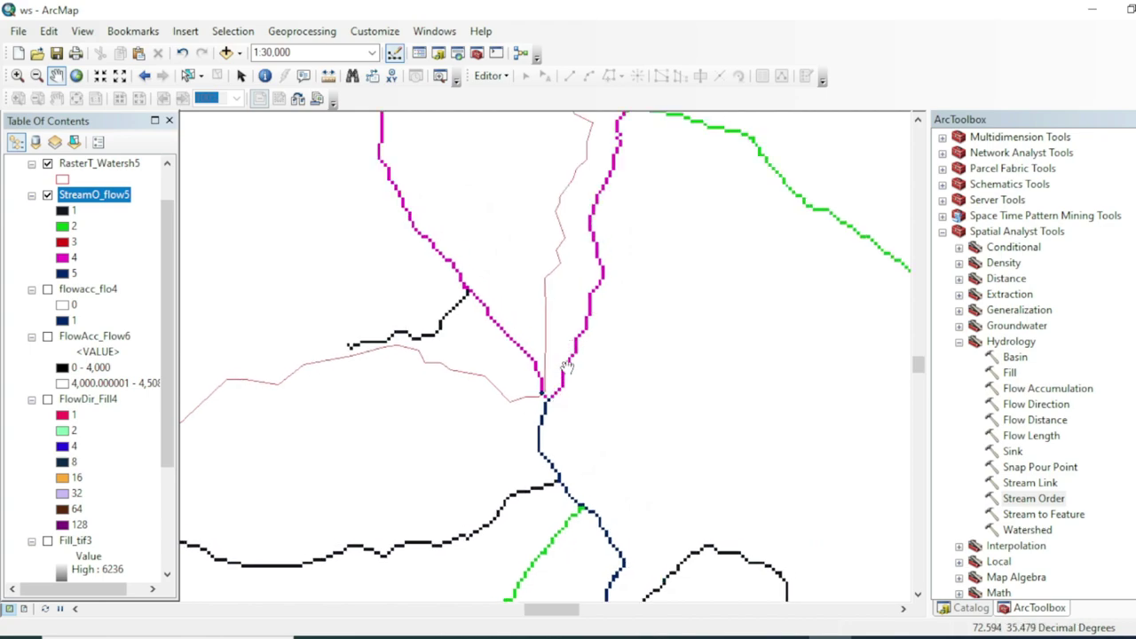
- Examine the fourth-order streams meeting at the pour point, the fifth-order stream downstream of it, and the network around the whole watershed
{"action": "left_click_drag", "start_coordinate": [591, 288], "coordinate": [564, 331]}
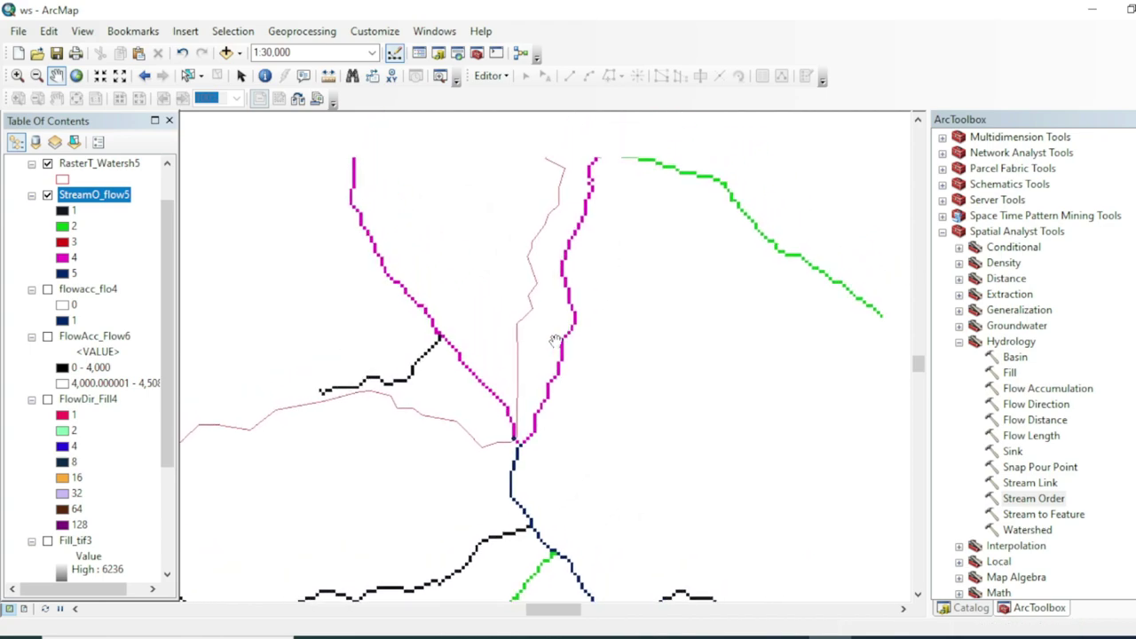
{"action": "left_click_drag", "start_coordinate": [577, 273], "coordinate": [520, 370]}
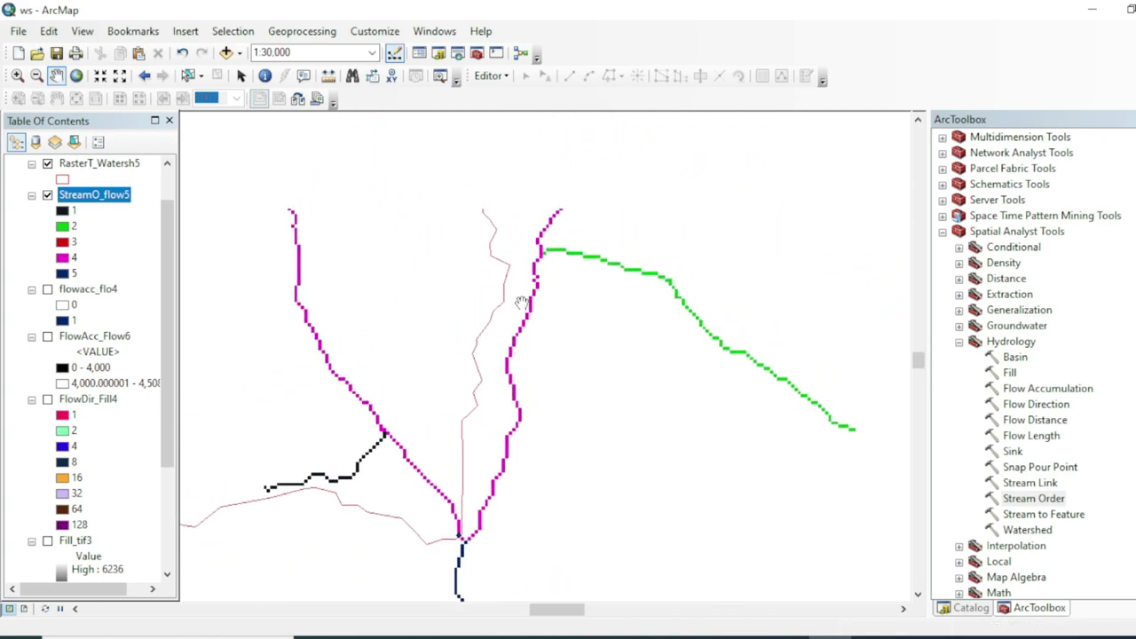
{"action": "scroll", "coordinate": [511, 400], "scroll_direction": "down", "scroll_amount": 5}
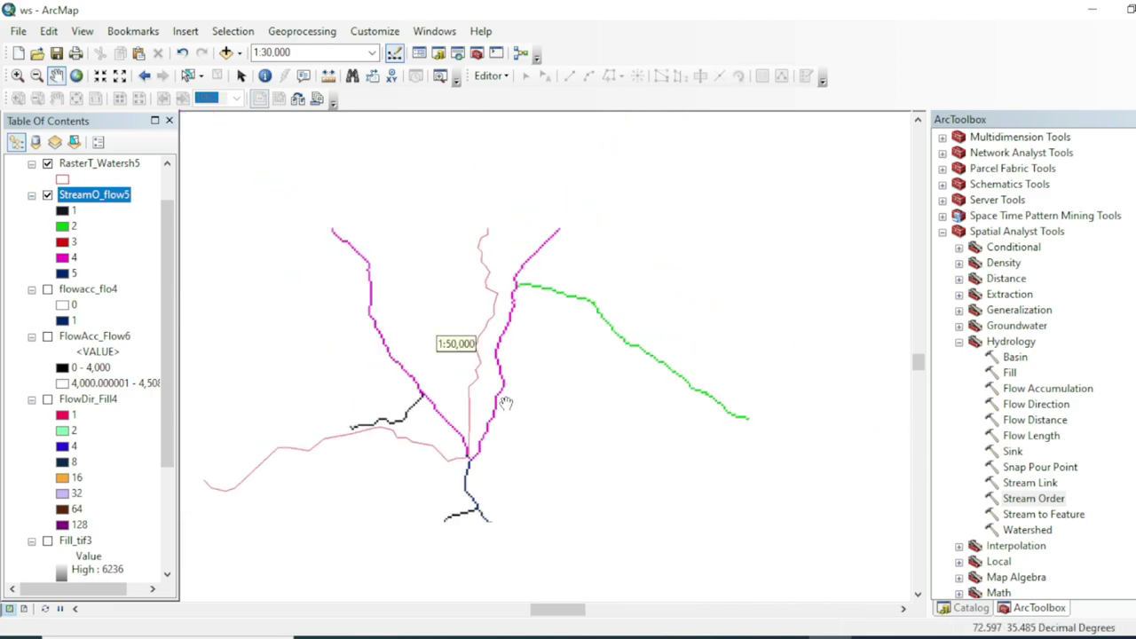
{"action": "scroll", "coordinate": [506, 355], "scroll_direction": "down", "scroll_amount": 3}
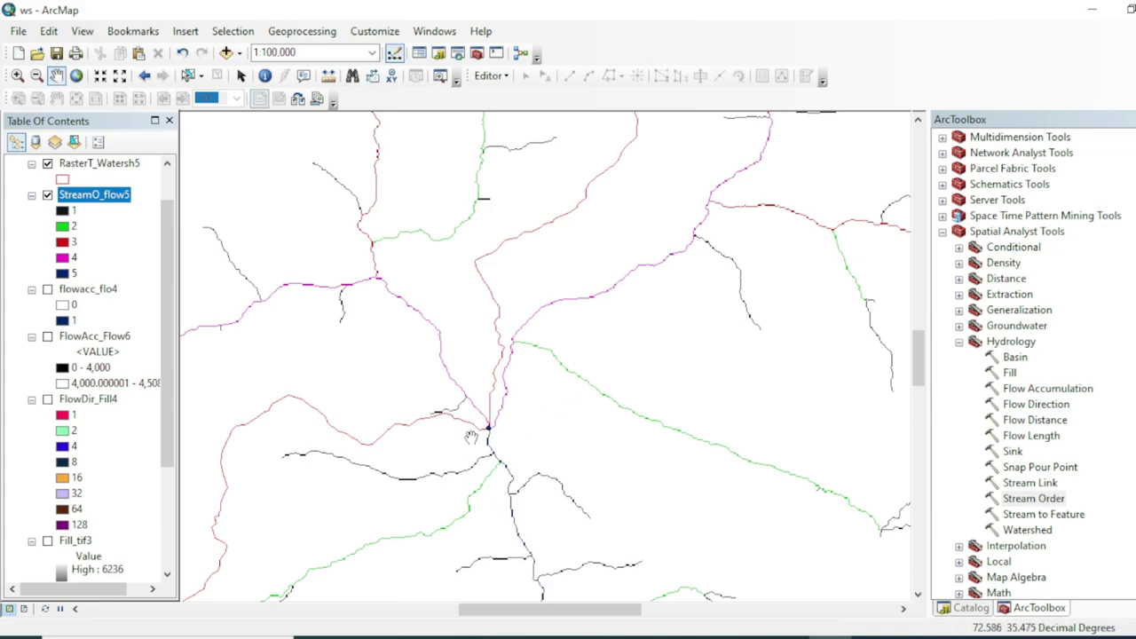
{"action": "left_click_drag", "start_coordinate": [639, 282], "coordinate": [723, 260]}
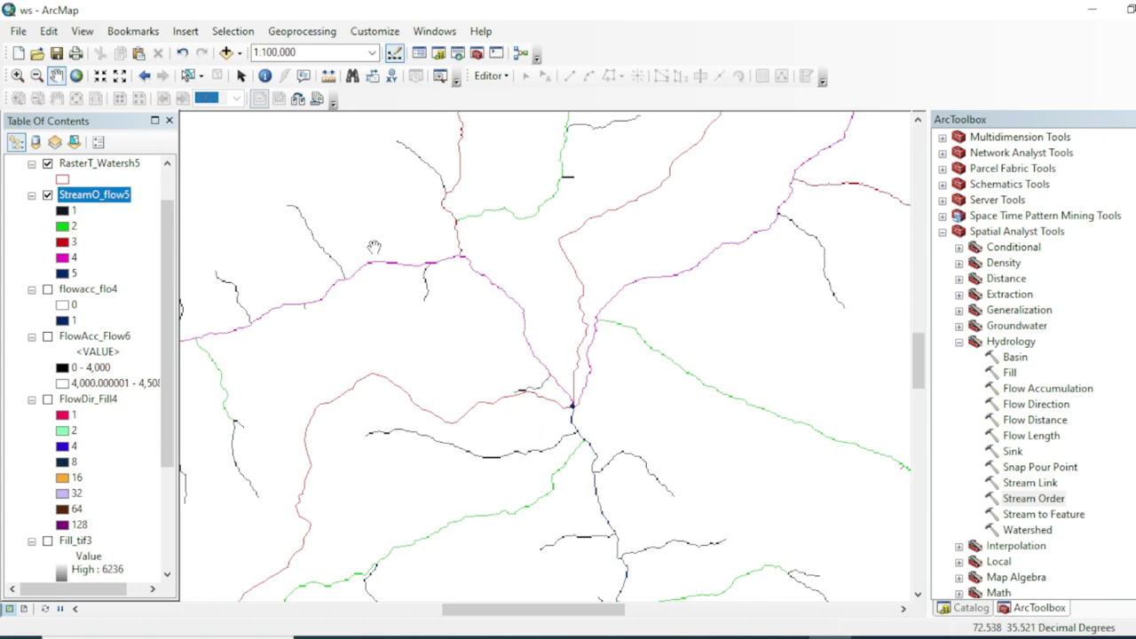
{"action": "left_click_drag", "start_coordinate": [590, 470], "coordinate": [556, 287]}
{"action": "scroll", "coordinate": [511, 356], "scroll_direction": "down", "scroll_amount": 1}
{"action": "scroll", "coordinate": [511, 356], "scroll_direction": "down", "scroll_amount": 1}
{"action": "left_click_drag", "start_coordinate": [475, 340], "coordinate": [480, 306]}
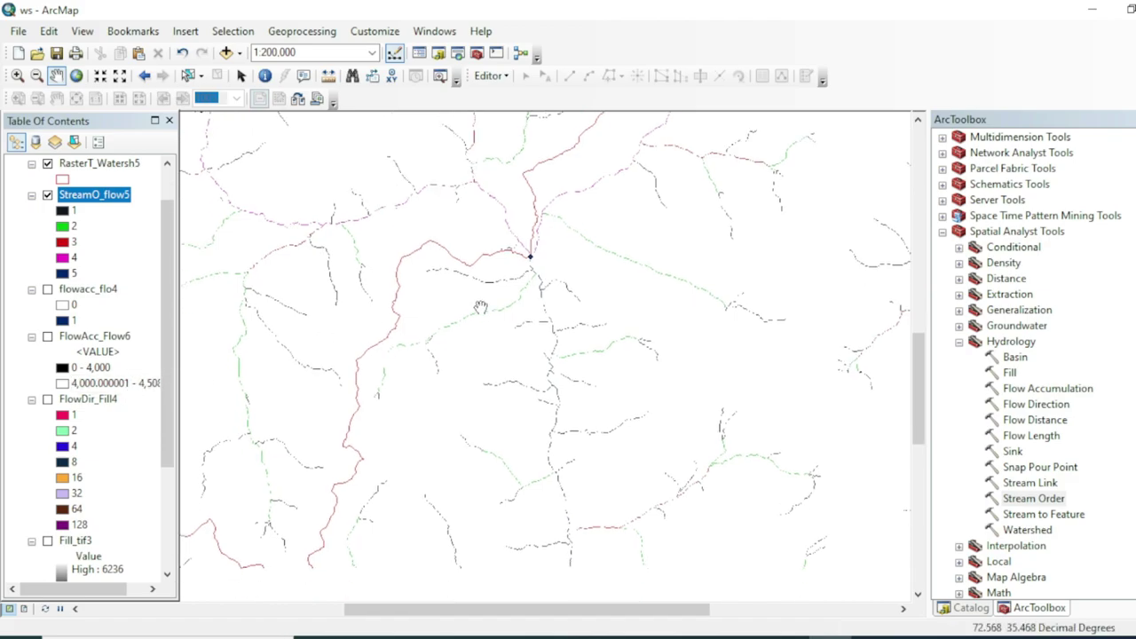
{"action": "scroll", "coordinate": [480, 306], "scroll_direction": "down", "scroll_amount": 2}
{"action": "left_click_drag", "start_coordinate": [439, 257], "coordinate": [446, 316]}
{"action": "scroll", "coordinate": [435, 299], "scroll_direction": "down", "scroll_amount": 1}
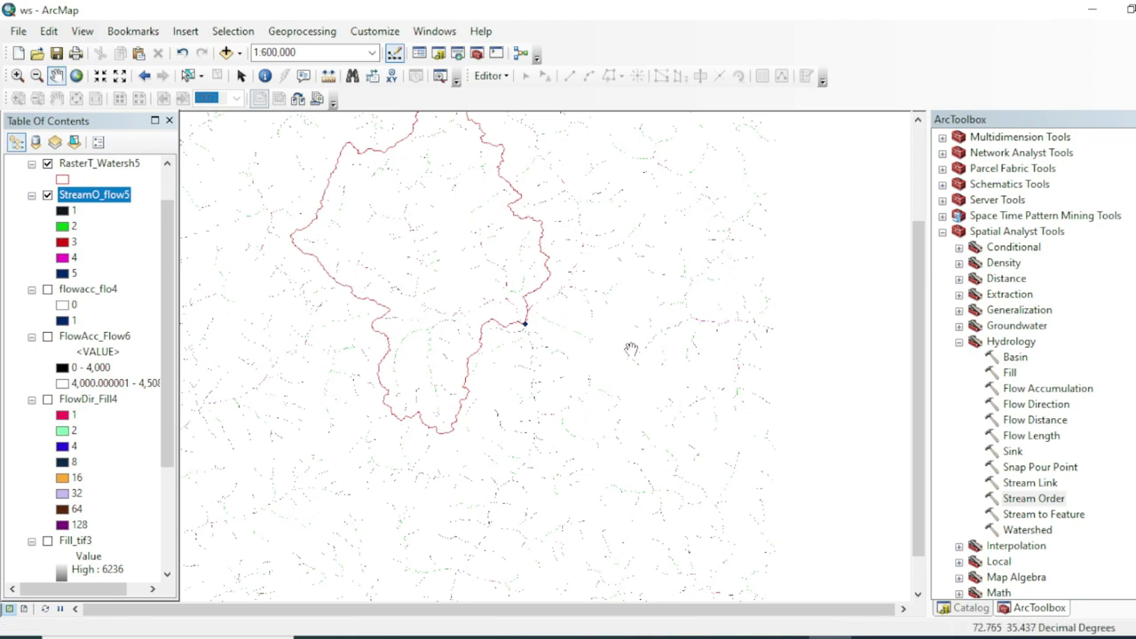
{"action": "left_click_drag", "start_coordinate": [630, 349], "coordinate": [633, 355]}
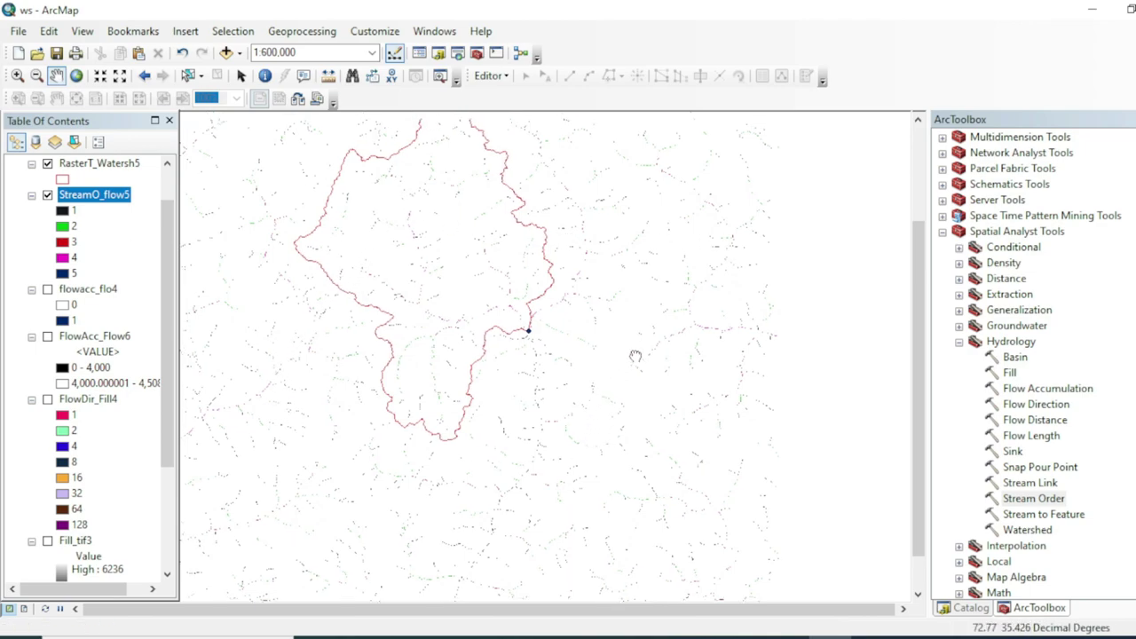
- Convert the StreamO_flow5 raster to simplified polylines with Stream to Feature, using FlowDir_Fill4 as the flow direction raster
{"action": "double_click", "coordinate": [1033, 515]}
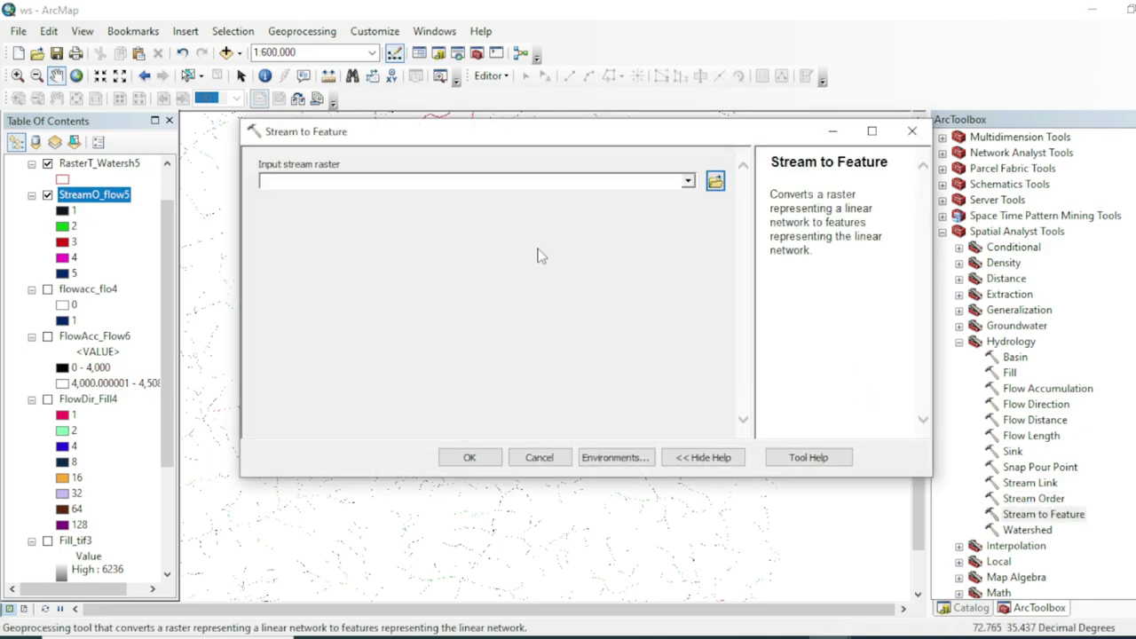
{"action": "left_click", "coordinate": [688, 181]}
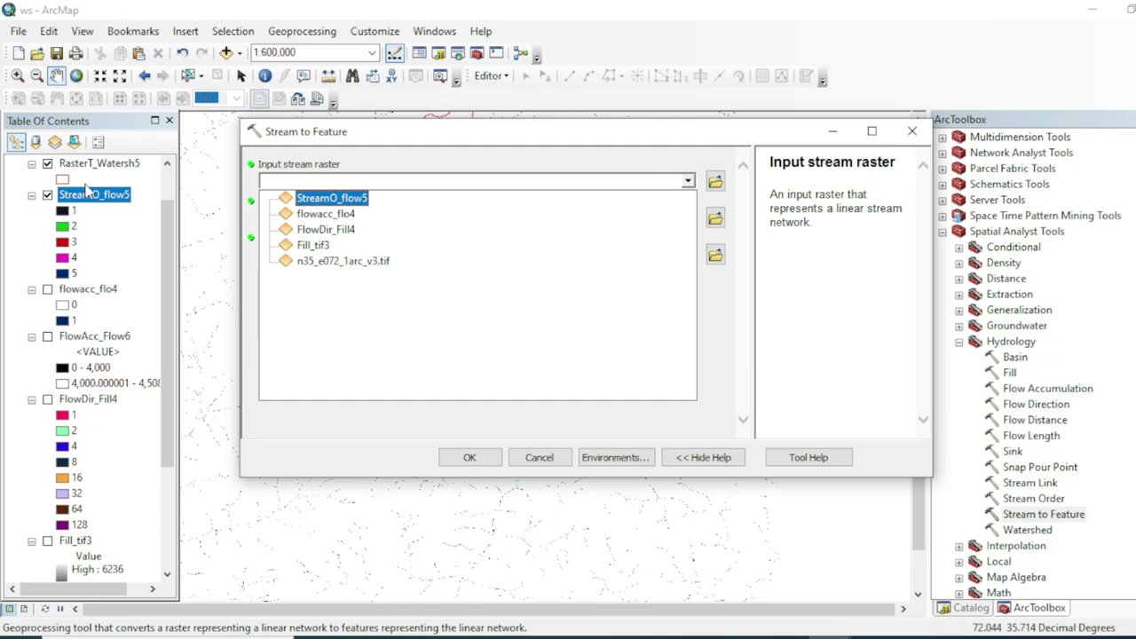
{"action": "left_click", "coordinate": [265, 182]}
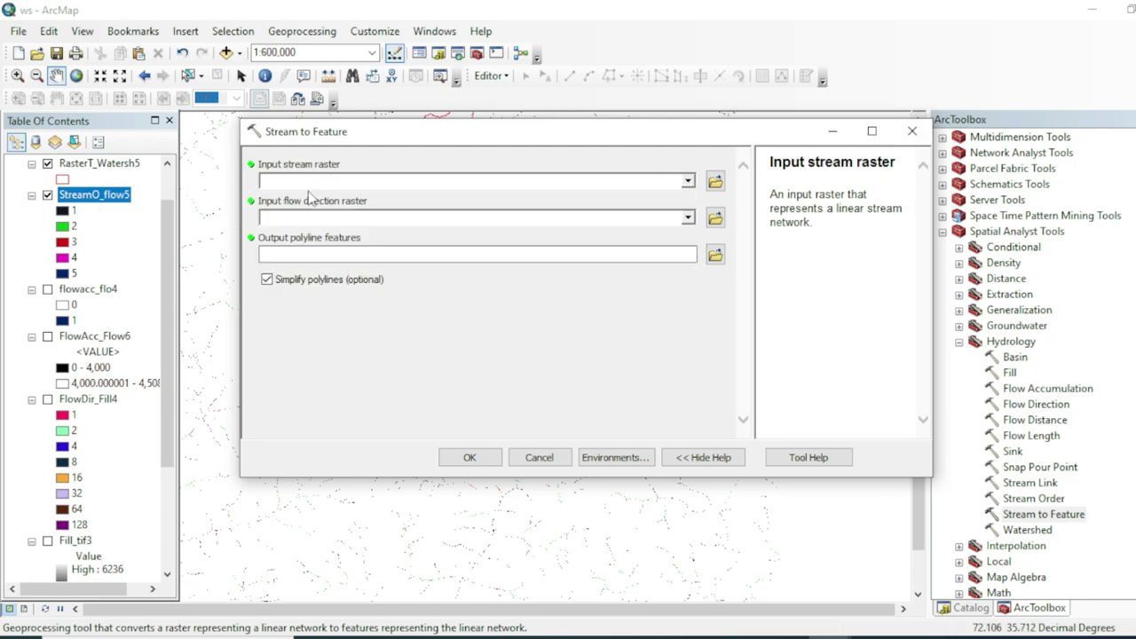
{"action": "left_click_drag", "start_coordinate": [81, 195], "coordinate": [130, 192]}
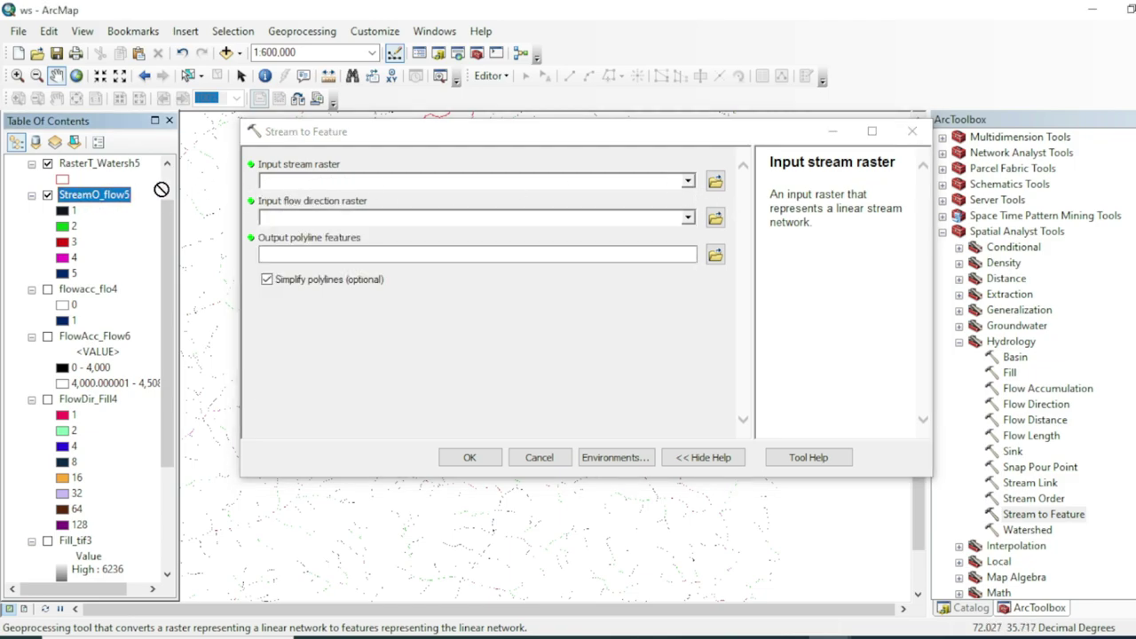
{"action": "left_click_drag", "start_coordinate": [313, 183], "coordinate": [315, 182]}
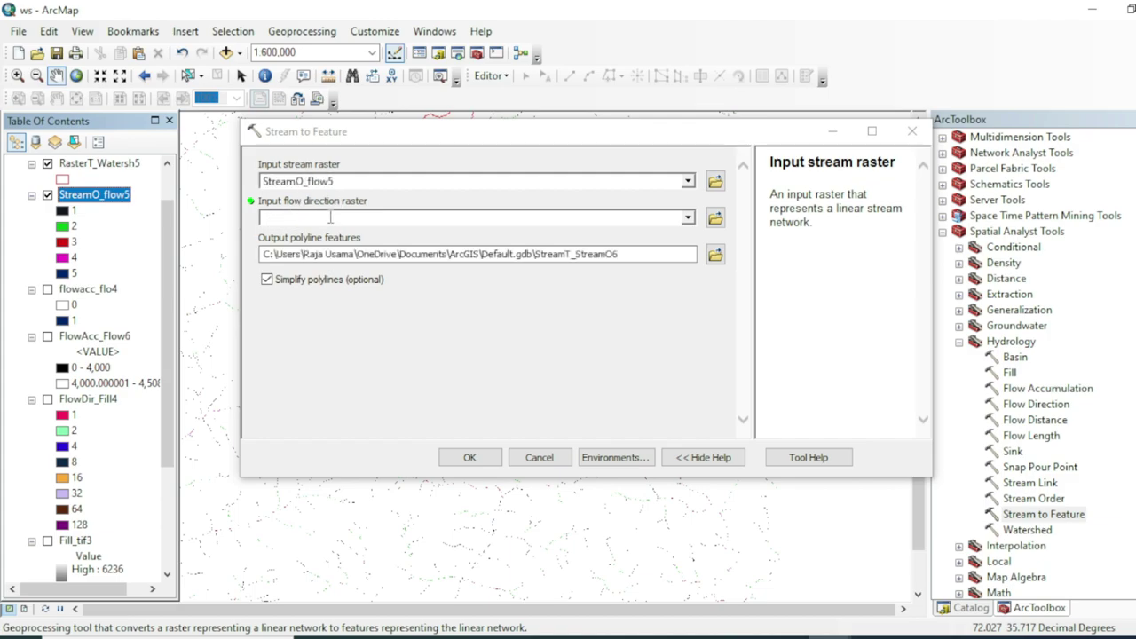
{"action": "left_click", "coordinate": [688, 219]}
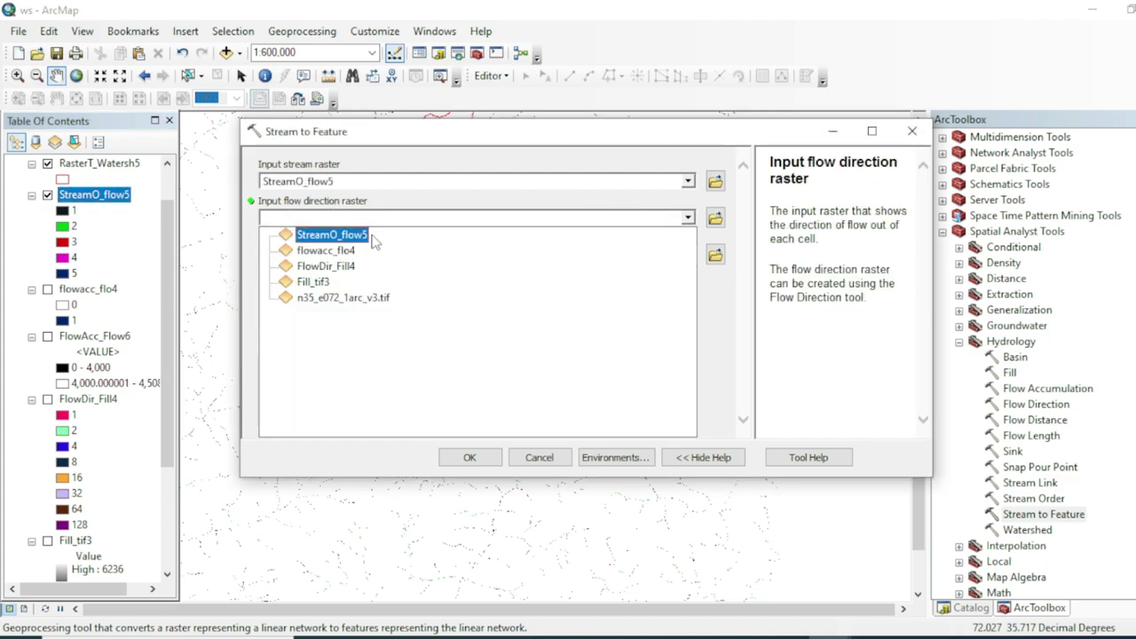
{"action": "left_click", "coordinate": [326, 266]}
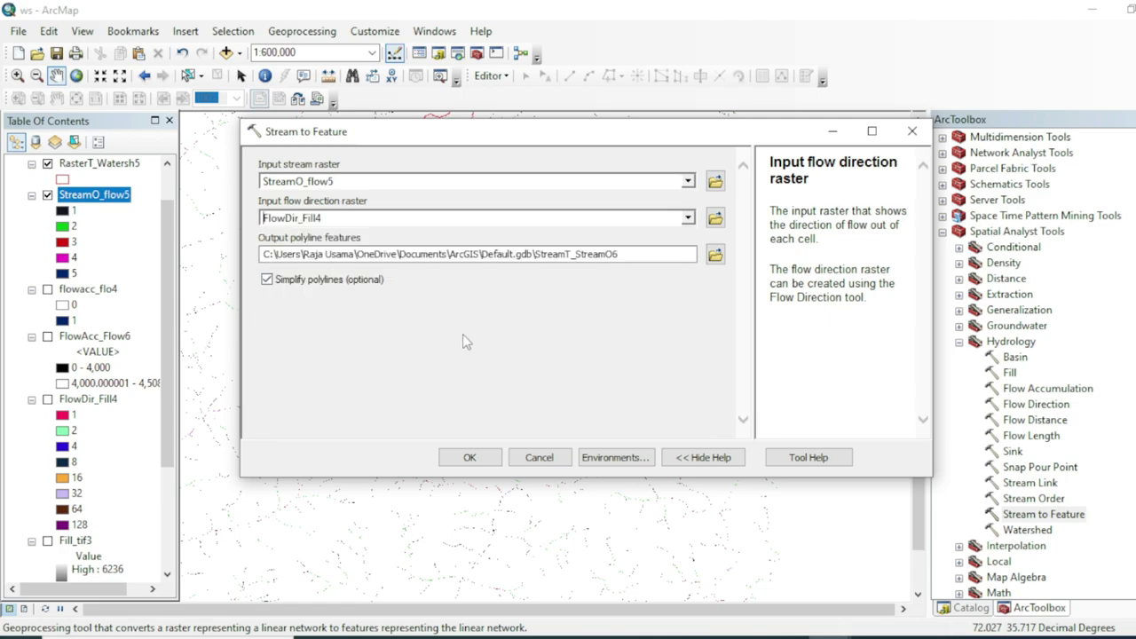
{"action": "left_click", "coordinate": [469, 458]}
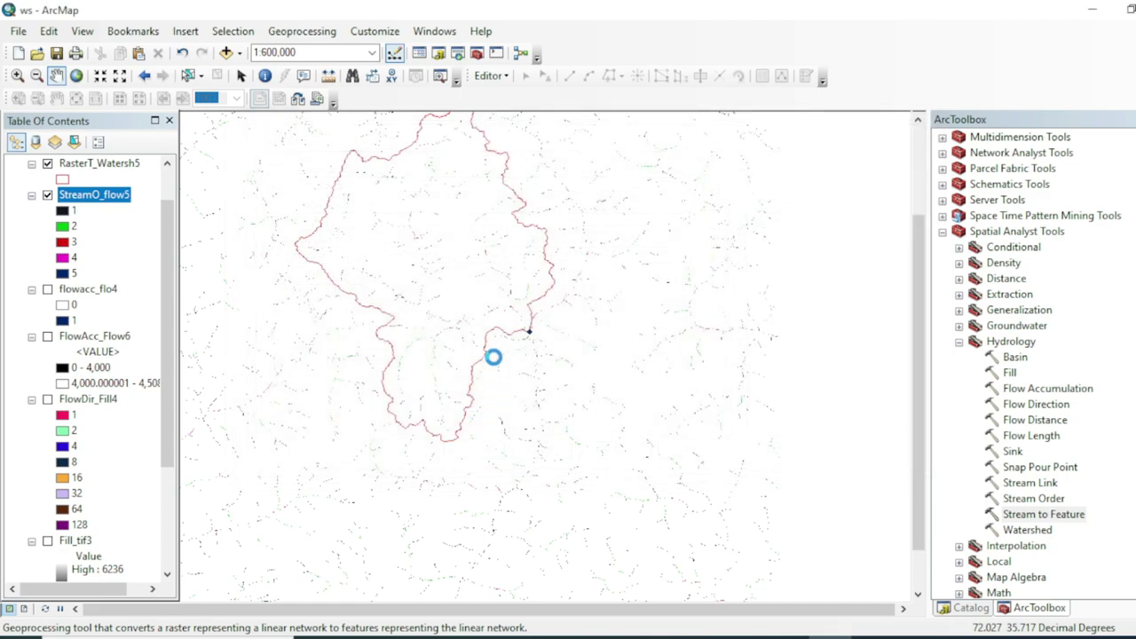
- Inspect the new stream polylines around the watershed and select a few individual segments to check how they are divided
{"action": "left_click_drag", "start_coordinate": [461, 315], "coordinate": [482, 332]}
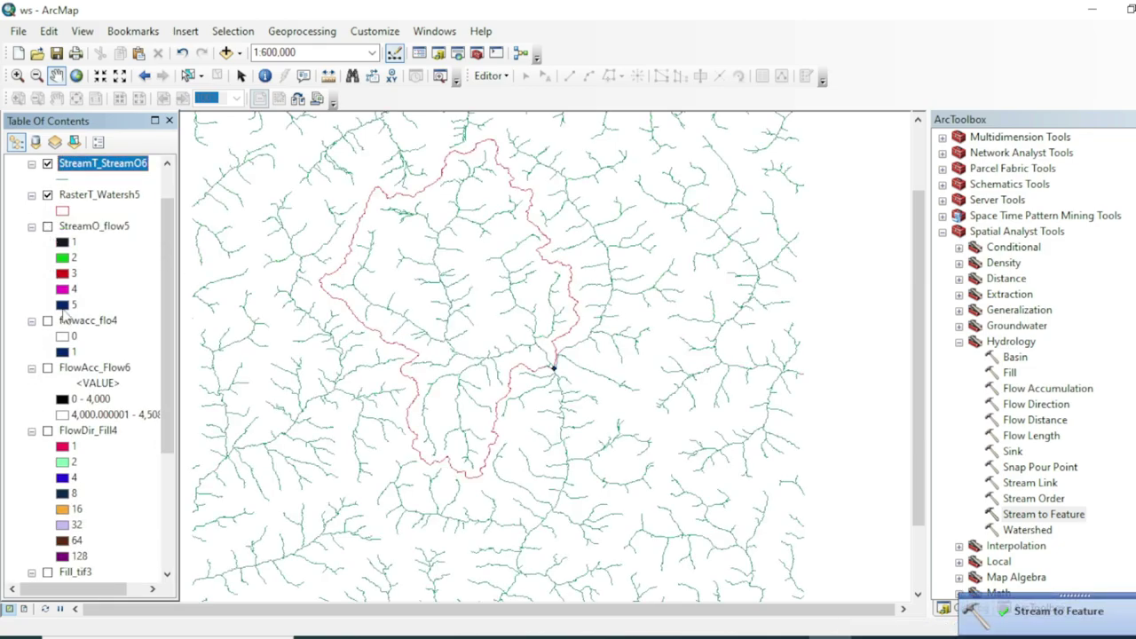
{"action": "scroll", "coordinate": [64, 315], "scroll_direction": "up", "scroll_amount": 1}
{"action": "left_click_drag", "start_coordinate": [443, 252], "coordinate": [438, 271]}
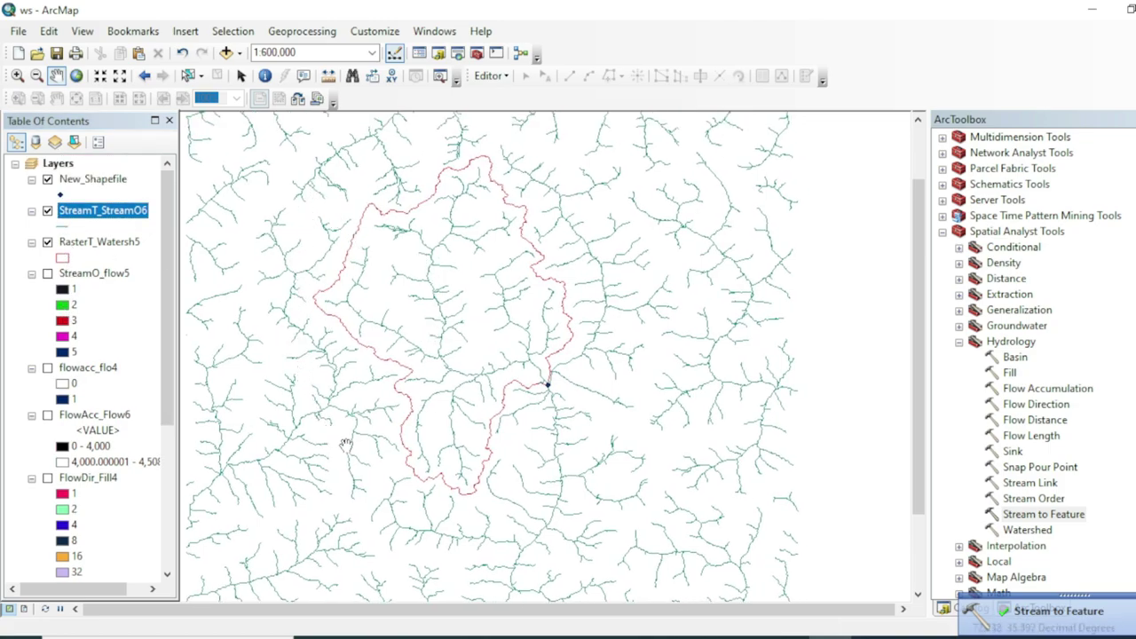
{"action": "left_click_drag", "start_coordinate": [614, 480], "coordinate": [646, 464]}
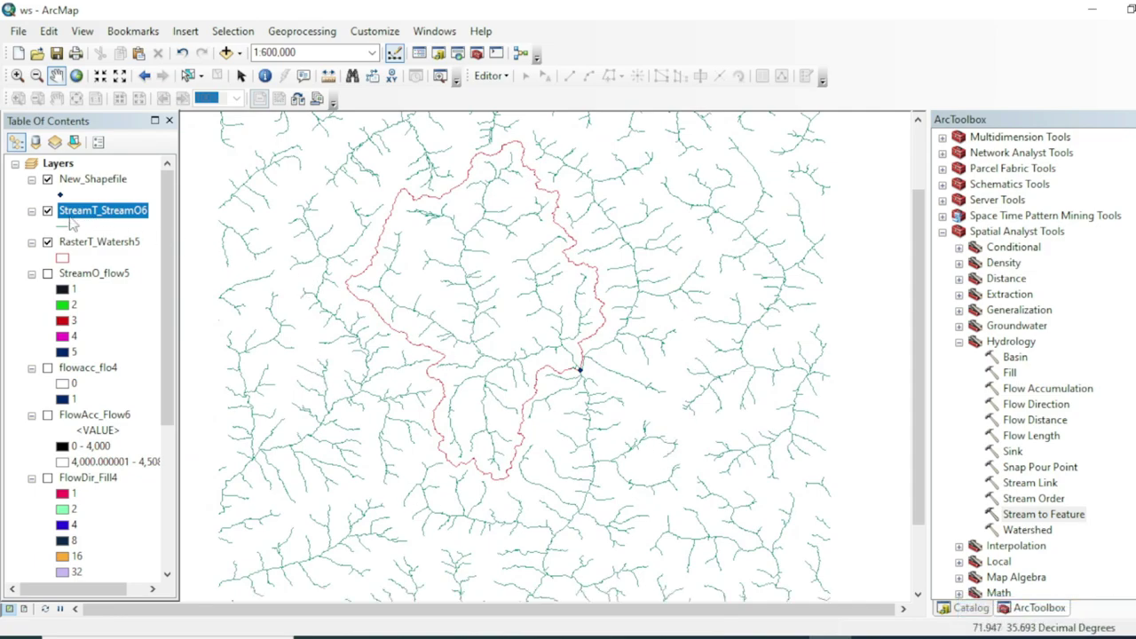
{"action": "left_click", "coordinate": [187, 76]}
{"action": "left_click_drag", "start_coordinate": [299, 213], "coordinate": [312, 239]}
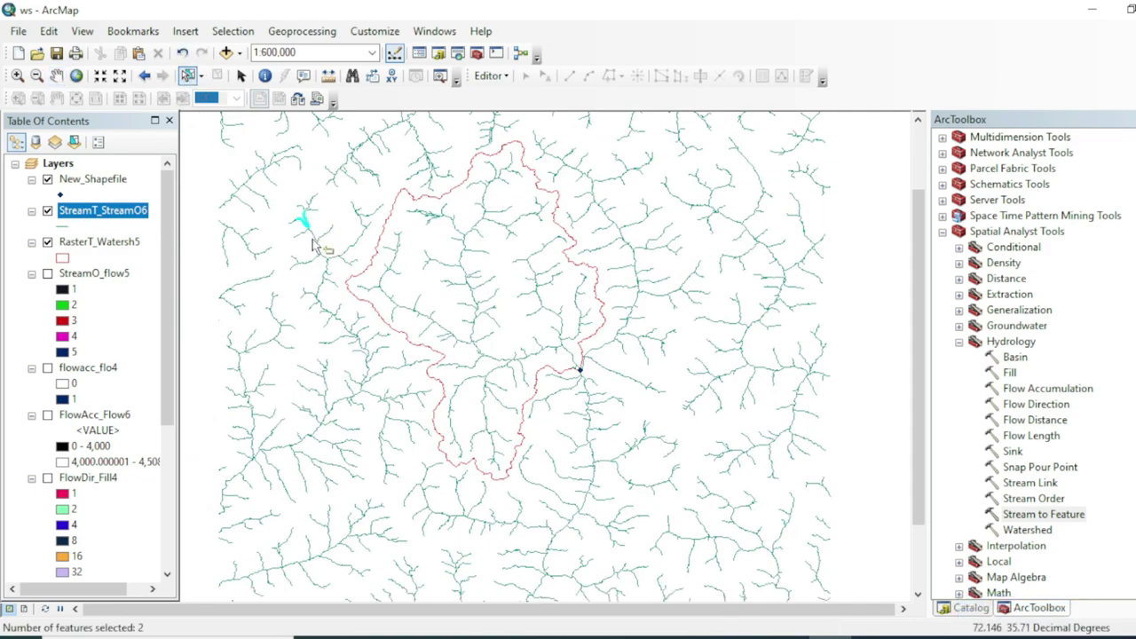
{"action": "left_click", "coordinate": [423, 159]}
{"action": "left_click", "coordinate": [582, 172]}
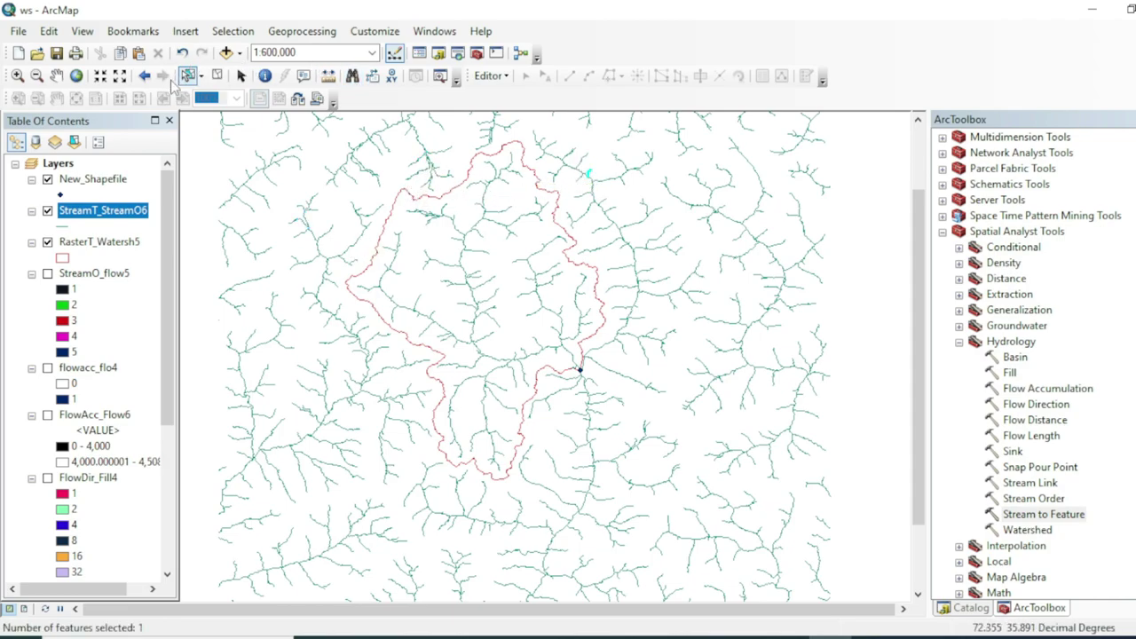
- Review the grid_code values in the StreamT_StreamO6 attribute table, then close the table
{"action": "right_click", "coordinate": [119, 210]}
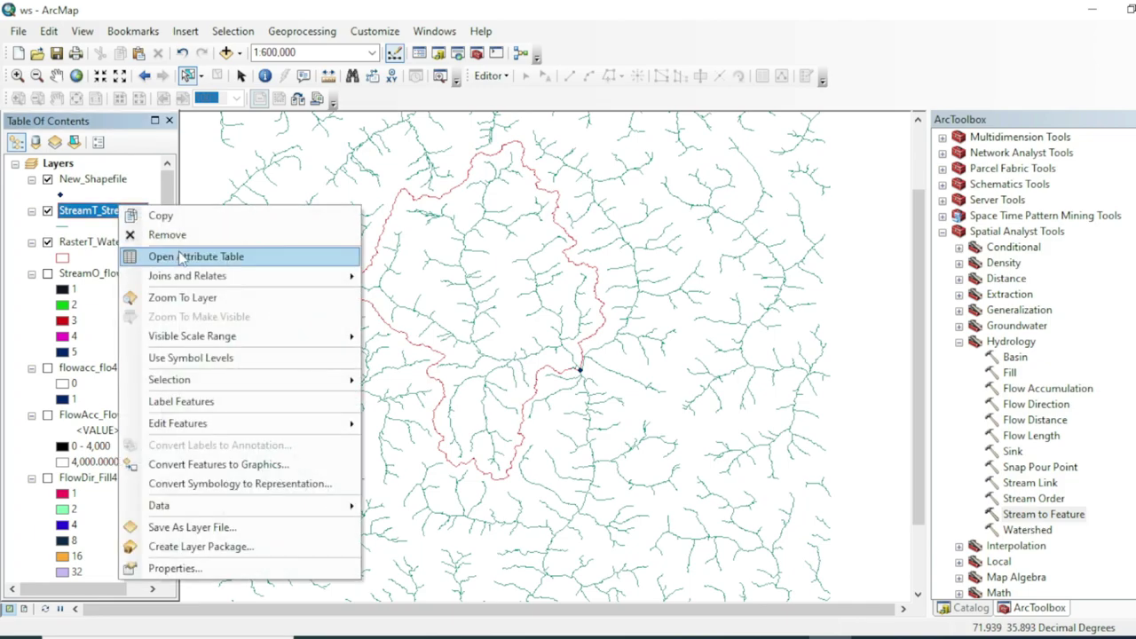
{"action": "left_click", "coordinate": [181, 257]}
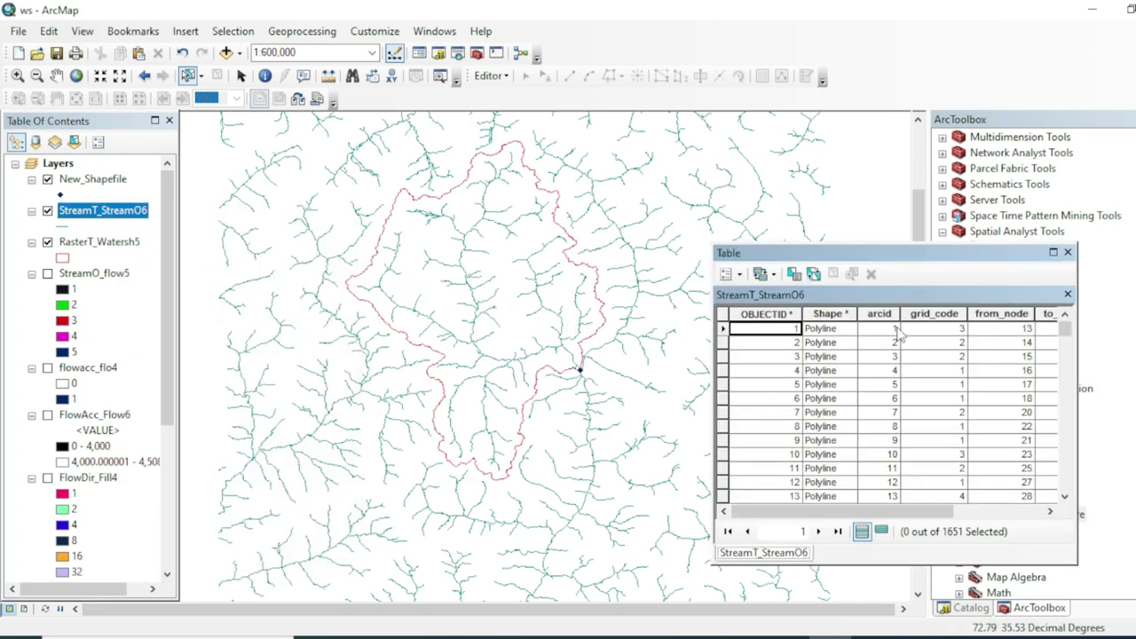
{"action": "left_click", "coordinate": [946, 330]}
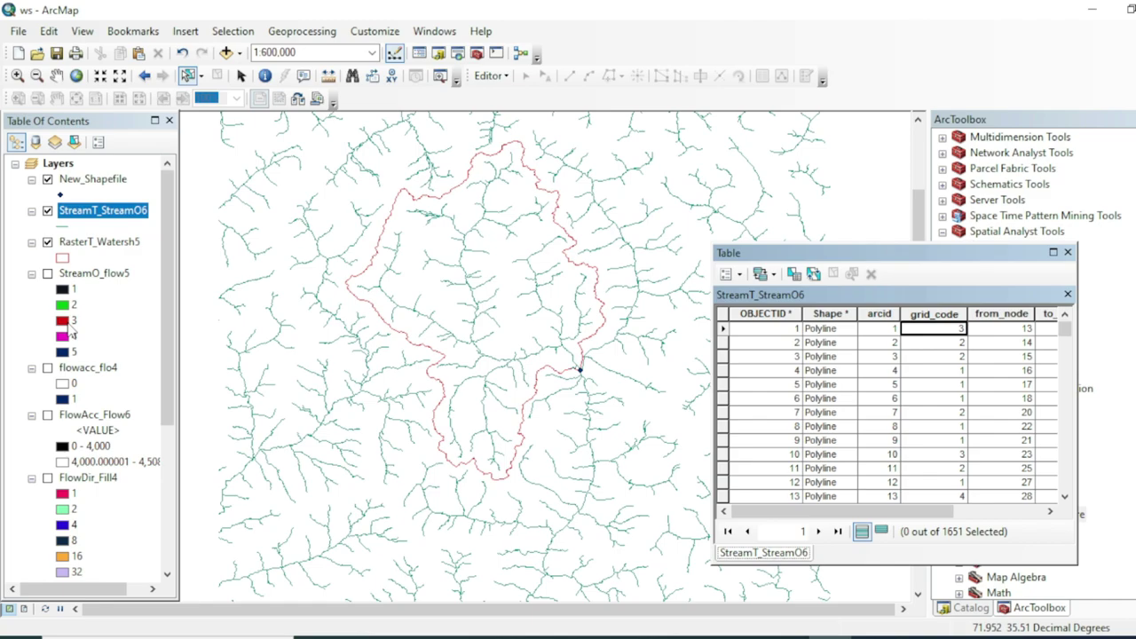
{"action": "scroll", "coordinate": [950, 435], "scroll_direction": "down", "scroll_amount": 10}
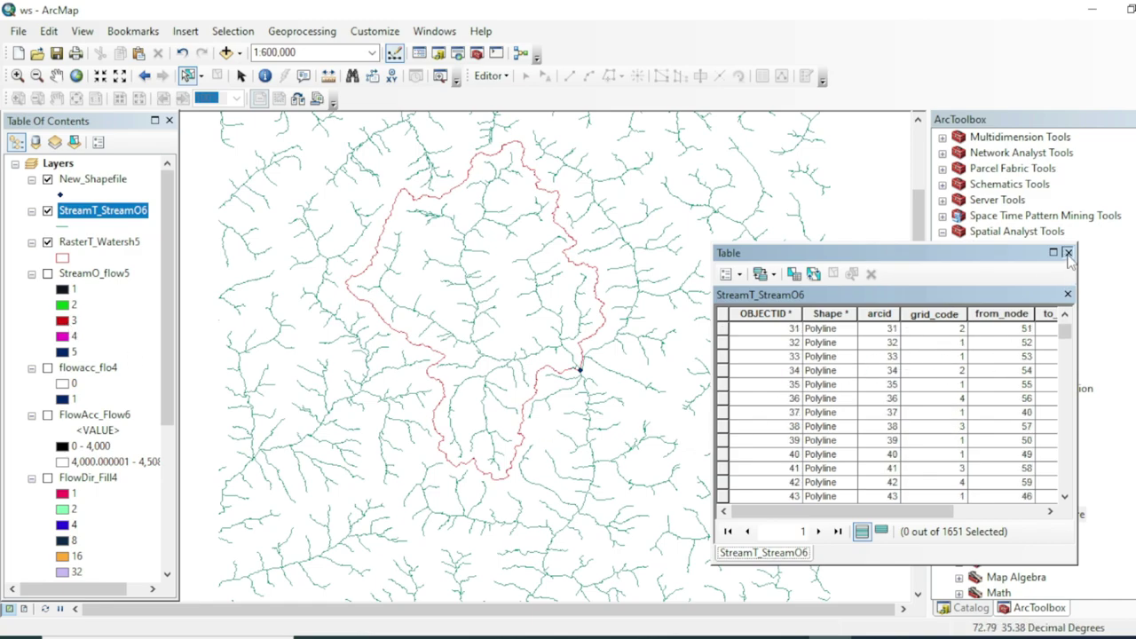
{"action": "left_click", "coordinate": [1067, 253]}
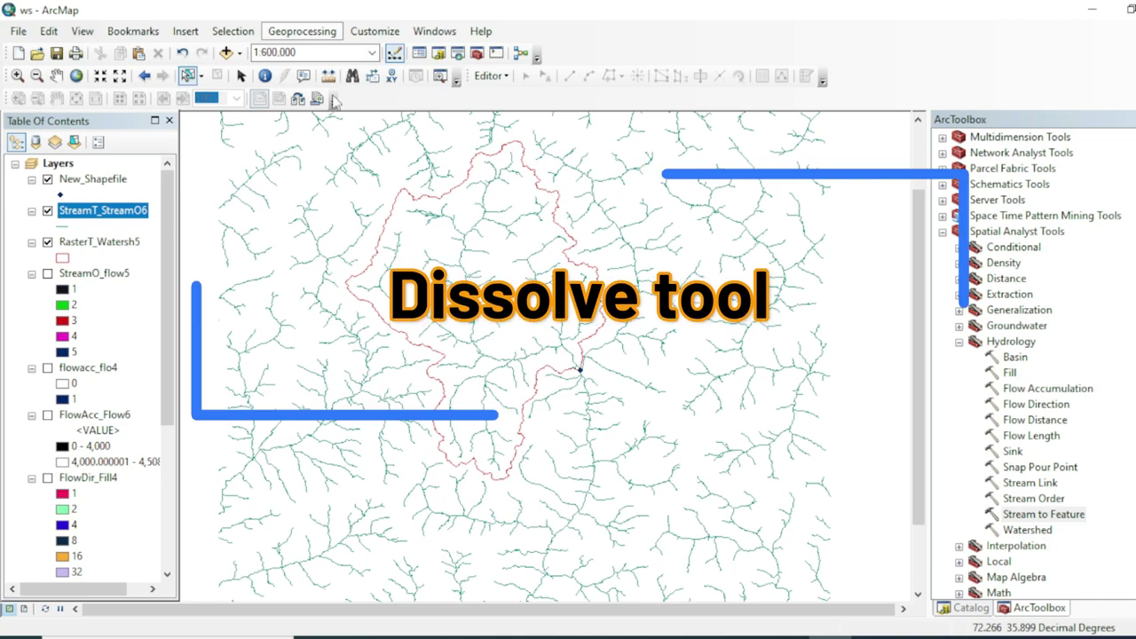
- Dissolve the StreamT_StreamO6 polylines by the grid_code field into StreamT_StreamO6_Dissolve
{"action": "left_click", "coordinate": [302, 31]}
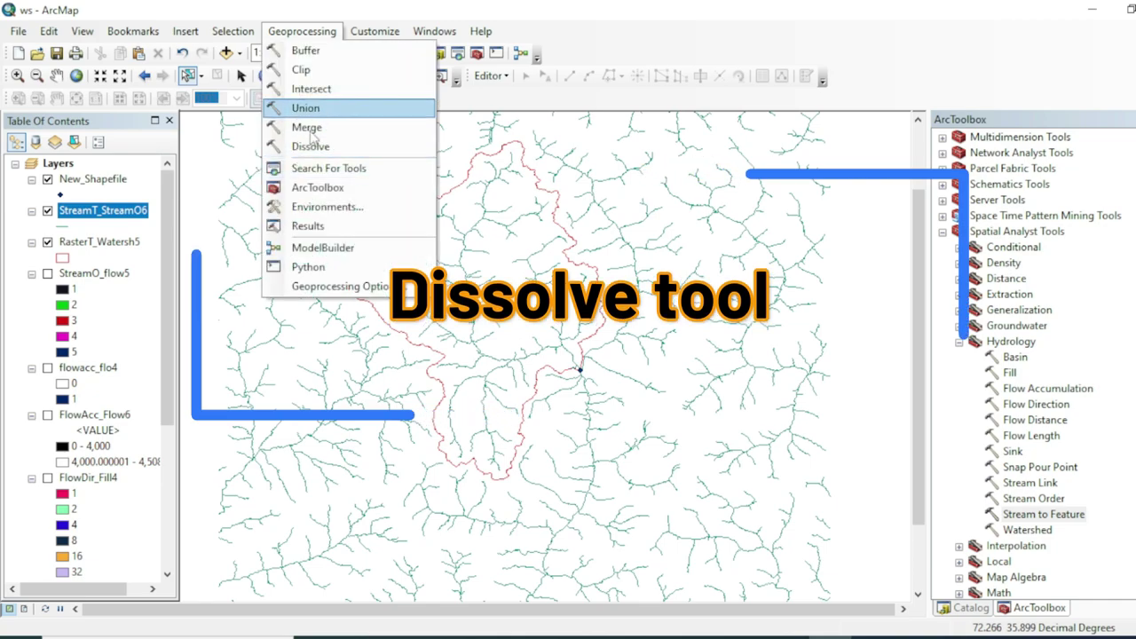
{"action": "left_click", "coordinate": [312, 148]}
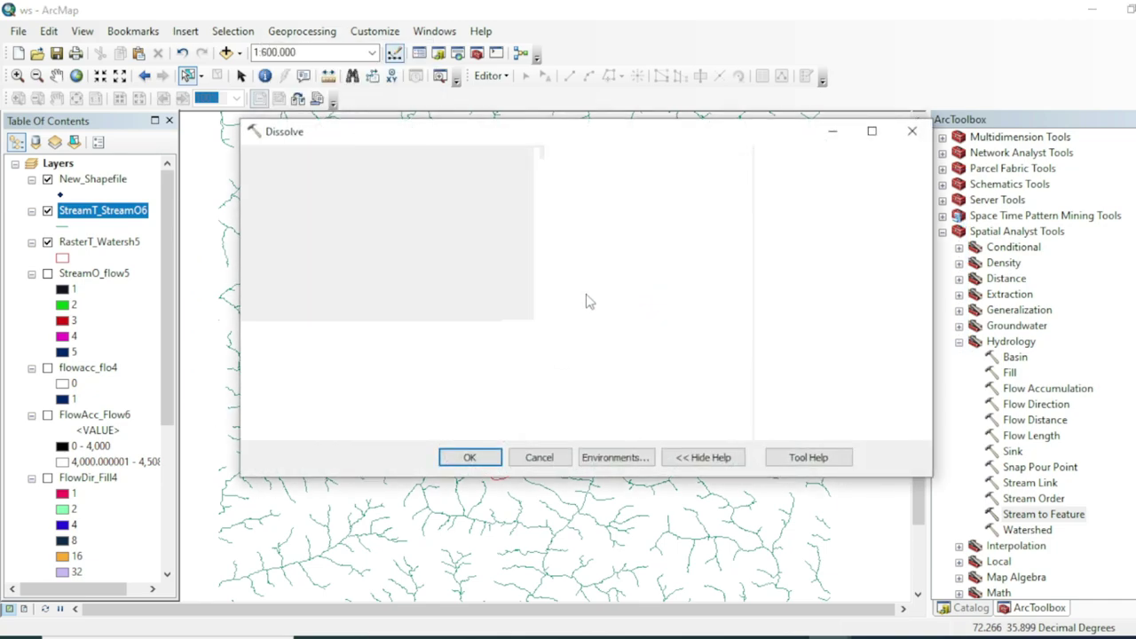
{"action": "left_click", "coordinate": [687, 181]}
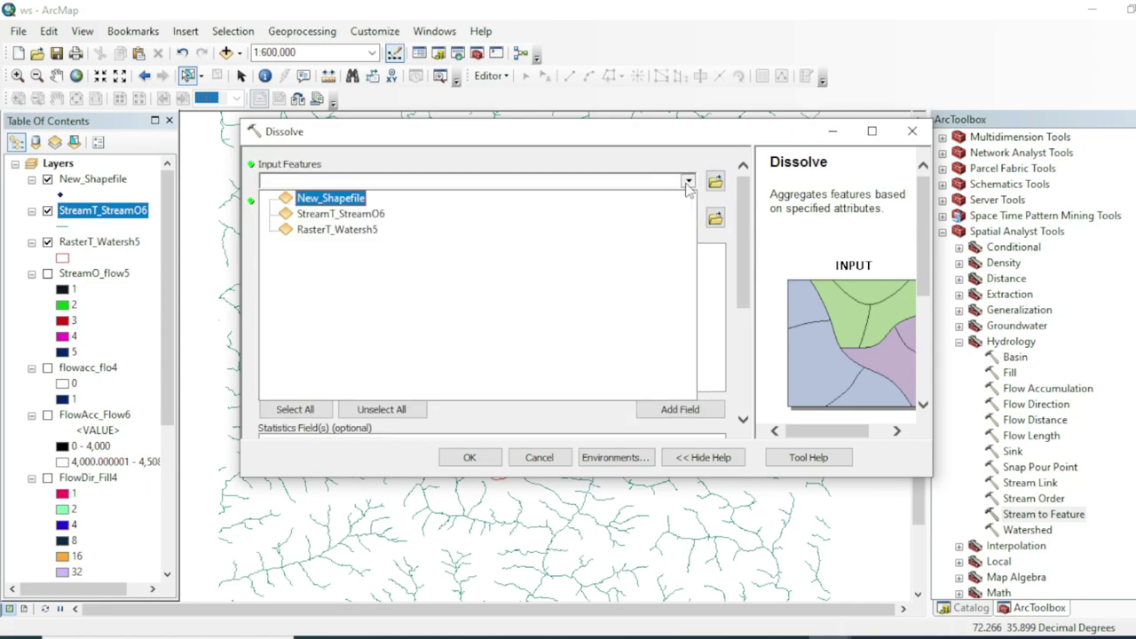
{"action": "left_click", "coordinate": [353, 221]}
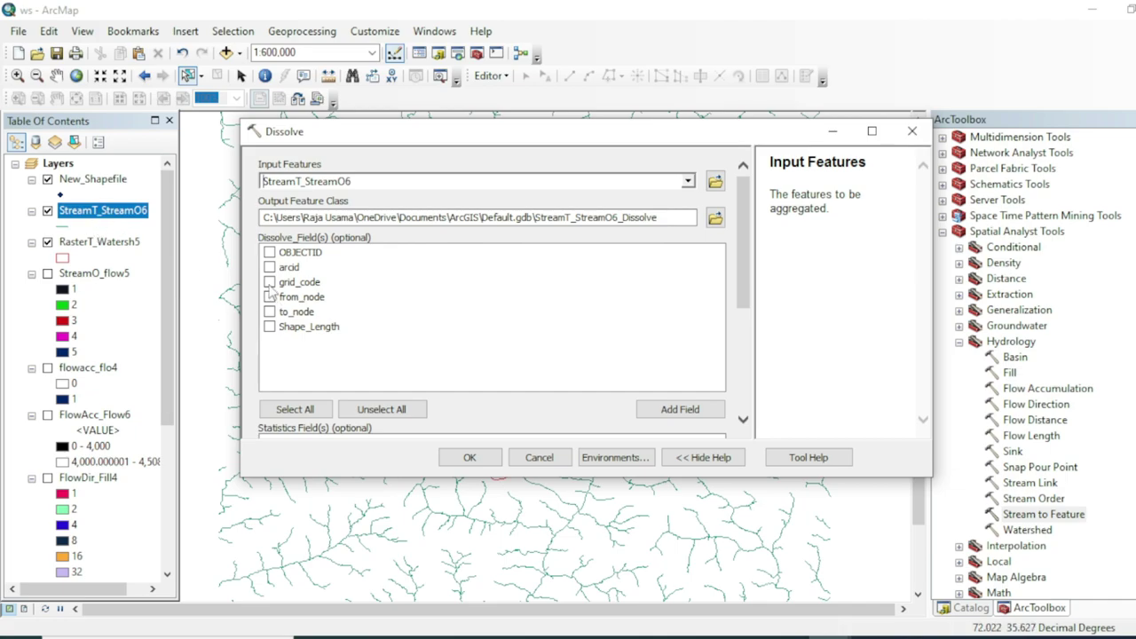
{"action": "left_click", "coordinate": [269, 286]}
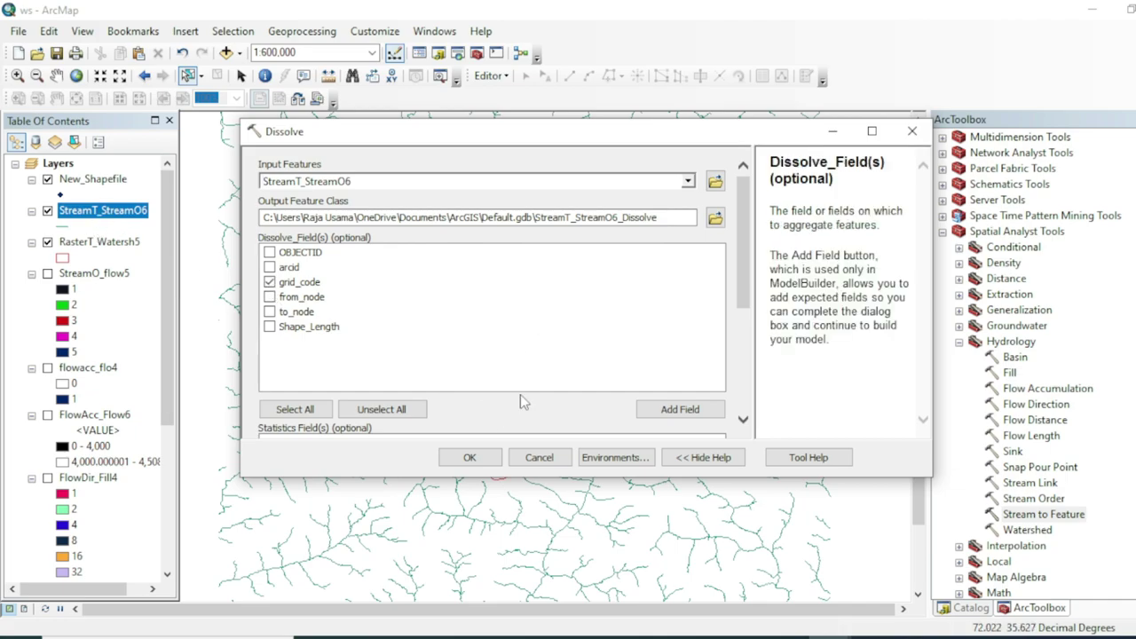
{"action": "left_click", "coordinate": [469, 457]}
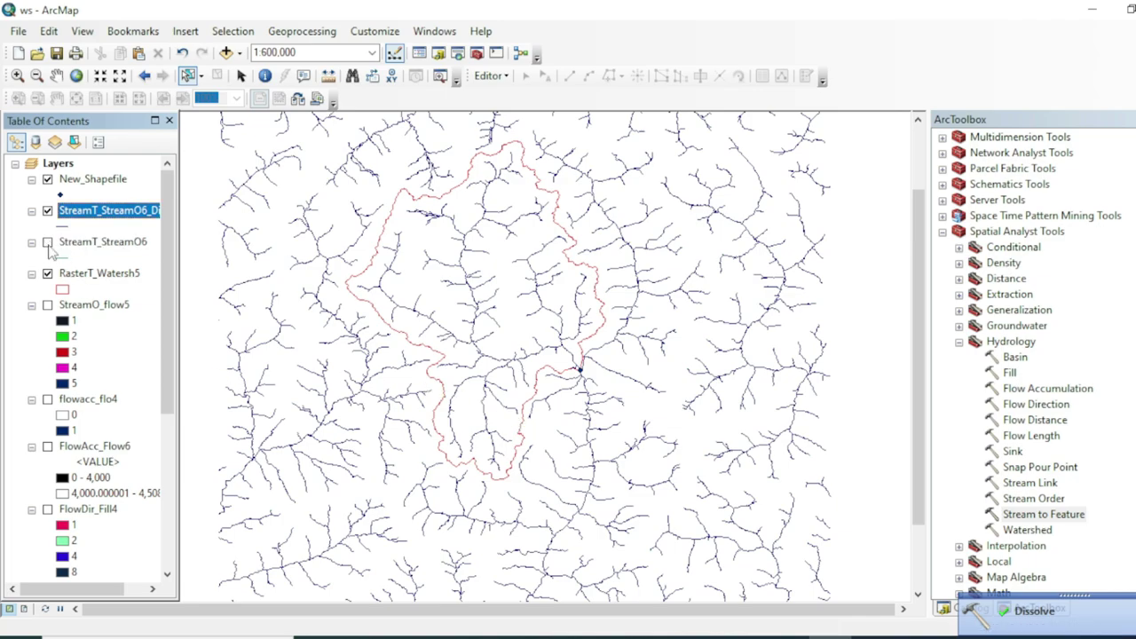
- In the dissolved layer's attribute table, select the grid_code 1 record to highlight all first-order streams, then clear the selection
{"action": "right_click", "coordinate": [89, 213]}
{"action": "left_click", "coordinate": [162, 262]}
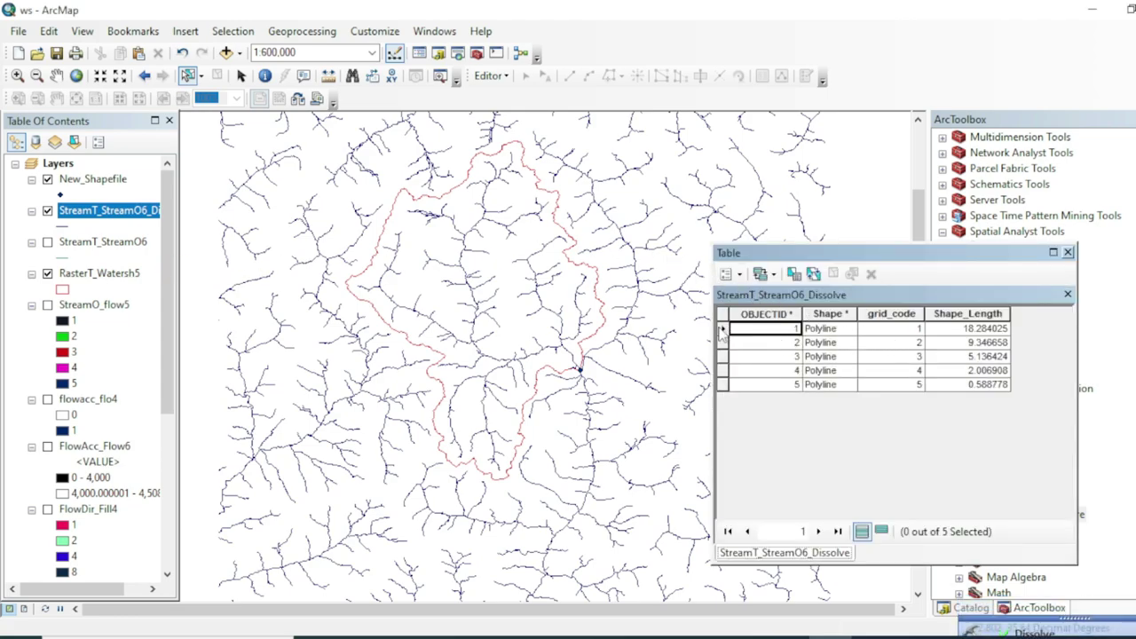
{"action": "left_click", "coordinate": [722, 328]}
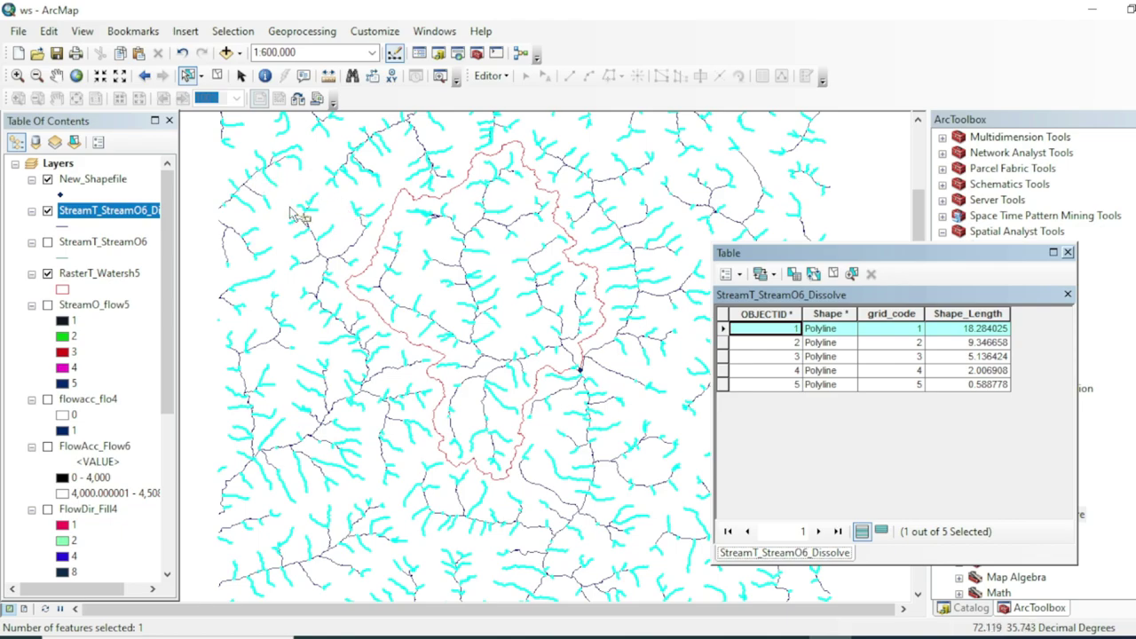
{"action": "left_click", "coordinate": [217, 76]}
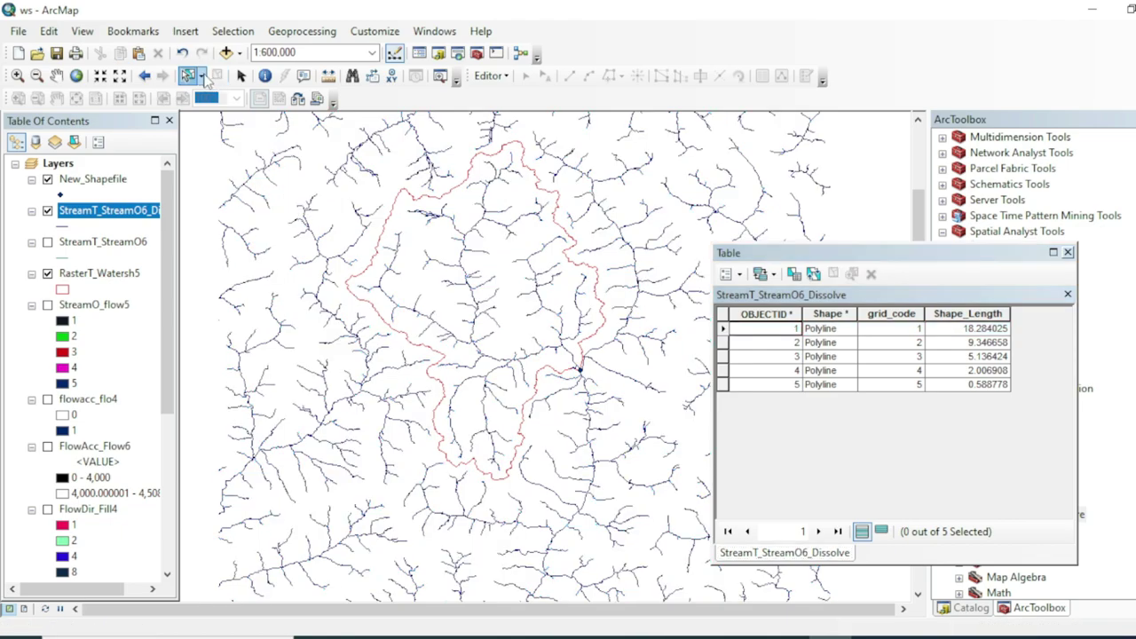
- Select the grid_code 1 and 2 records in the dissolved table, then select individual streams on the map to compare their orders
{"action": "left_click", "coordinate": [722, 329]}
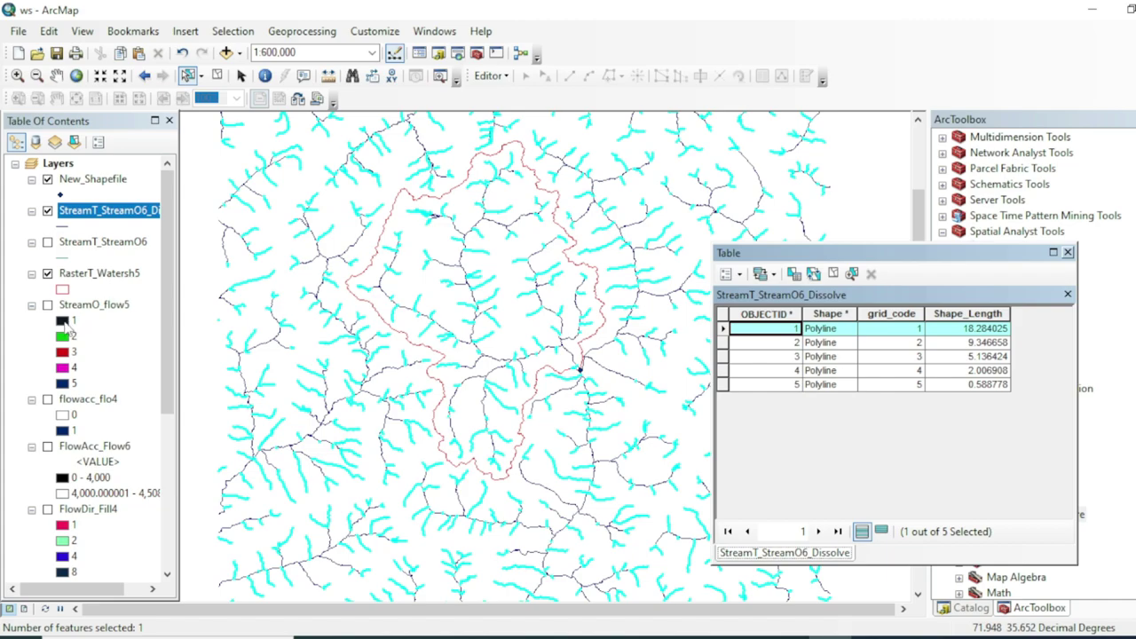
{"action": "left_click", "coordinate": [722, 342]}
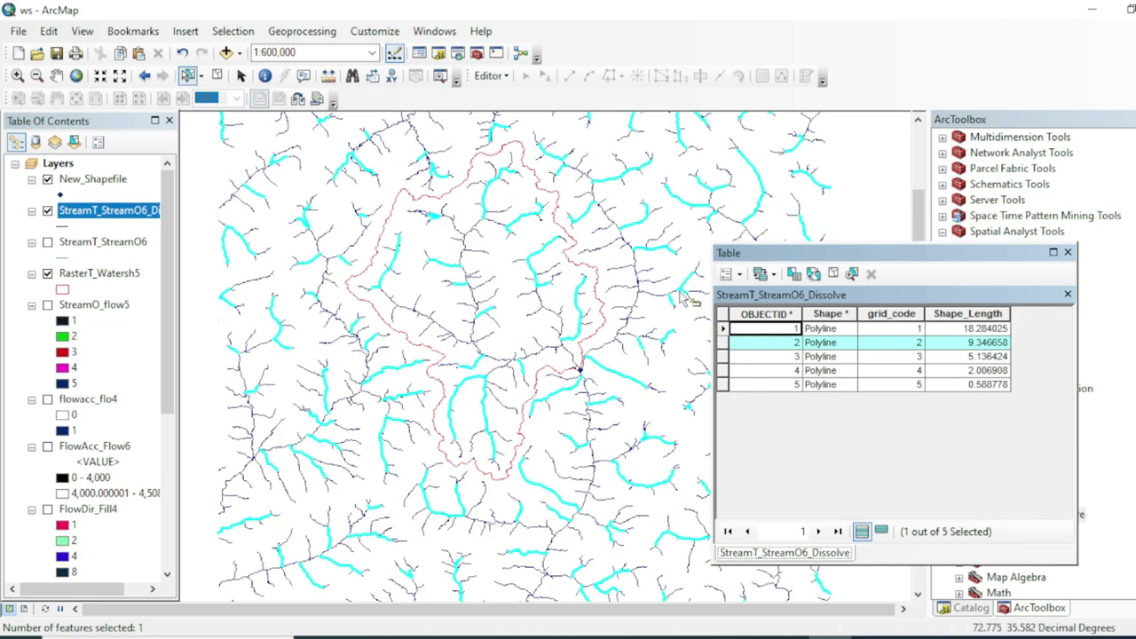
{"action": "scroll", "coordinate": [559, 180], "scroll_direction": "down", "scroll_amount": 4}
{"action": "scroll", "coordinate": [557, 186], "scroll_direction": "down", "scroll_amount": 1}
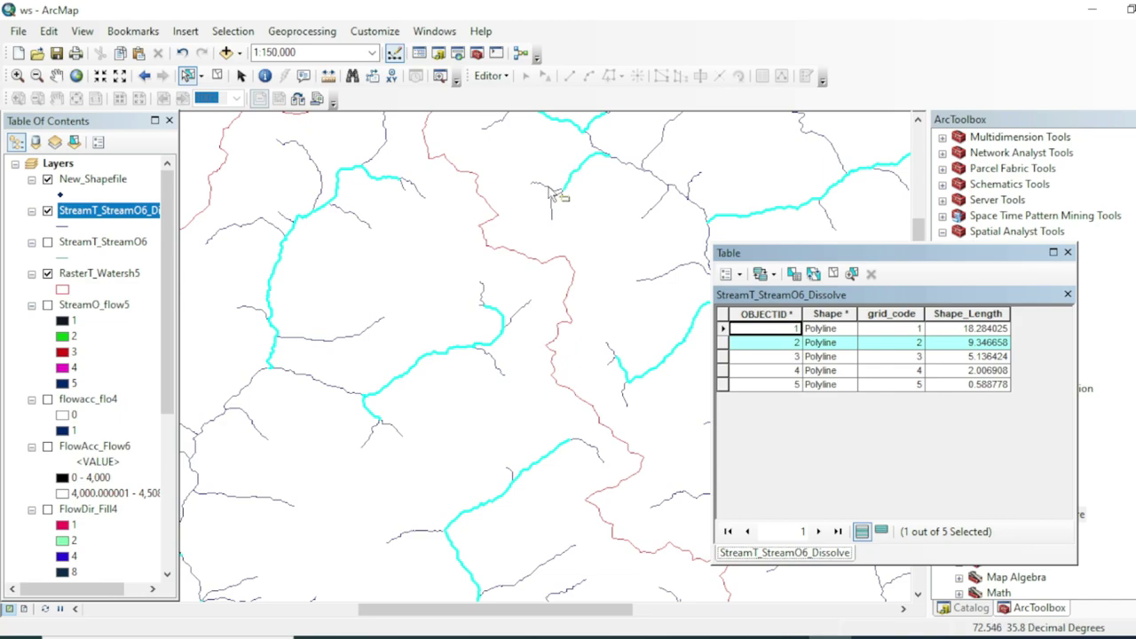
{"action": "left_click_drag", "start_coordinate": [541, 177], "coordinate": [556, 217]}
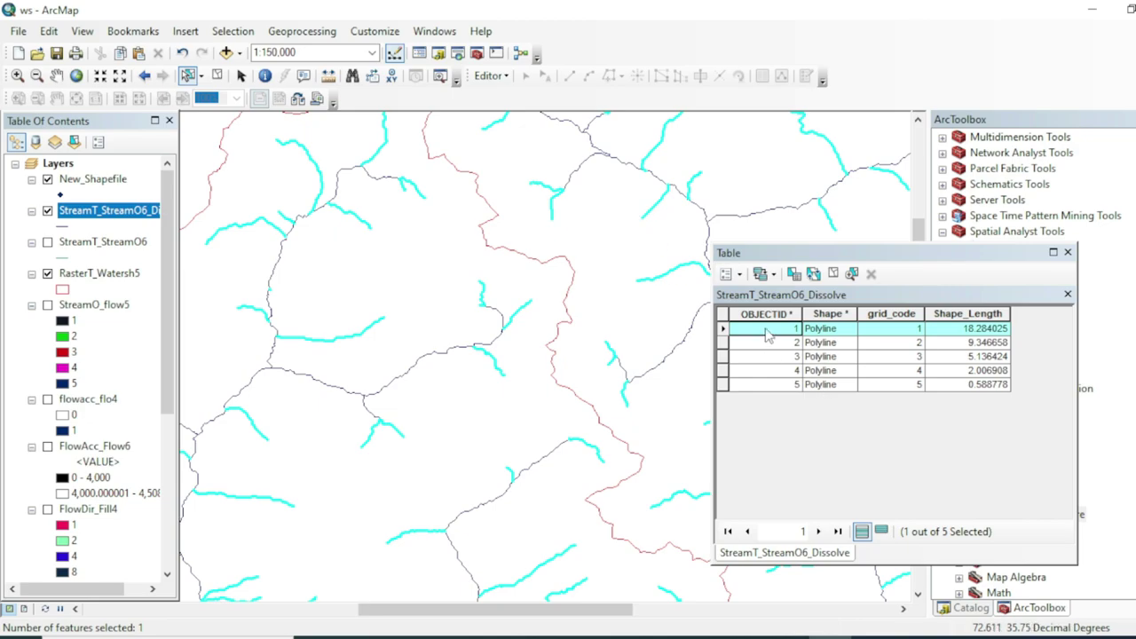
{"action": "left_click_drag", "start_coordinate": [551, 156], "coordinate": [610, 153]}
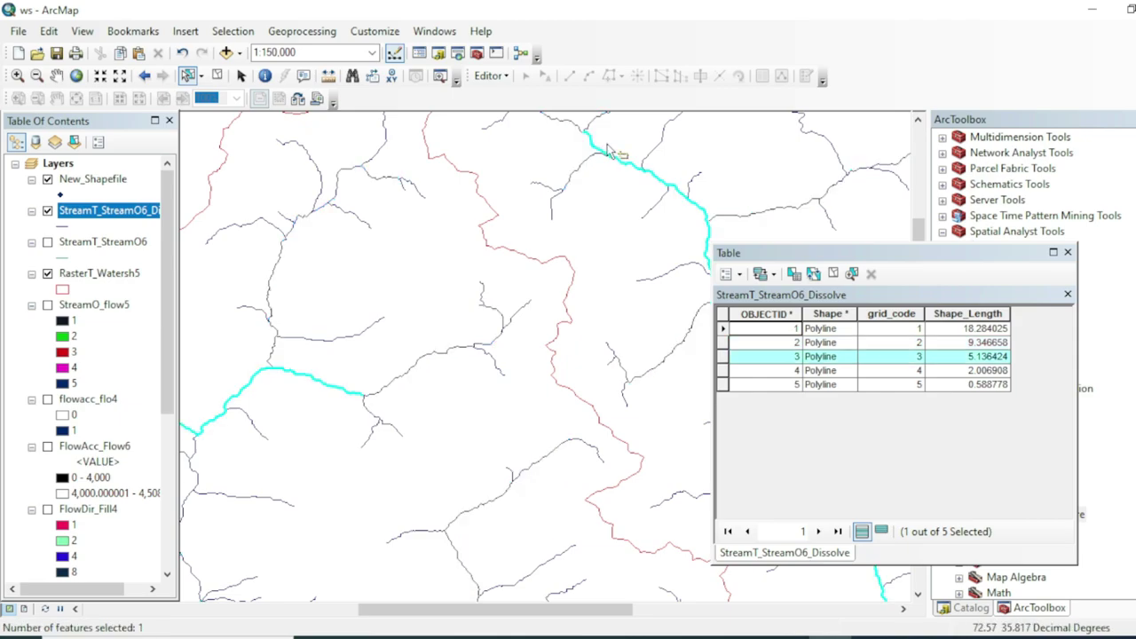
- Select the grid_code 4 and 5 records in turn to examine the highest-order streams on the map, then close the attribute table
{"action": "left_click", "coordinate": [723, 371]}
{"action": "scroll", "coordinate": [688, 401], "scroll_direction": "down", "scroll_amount": 4}
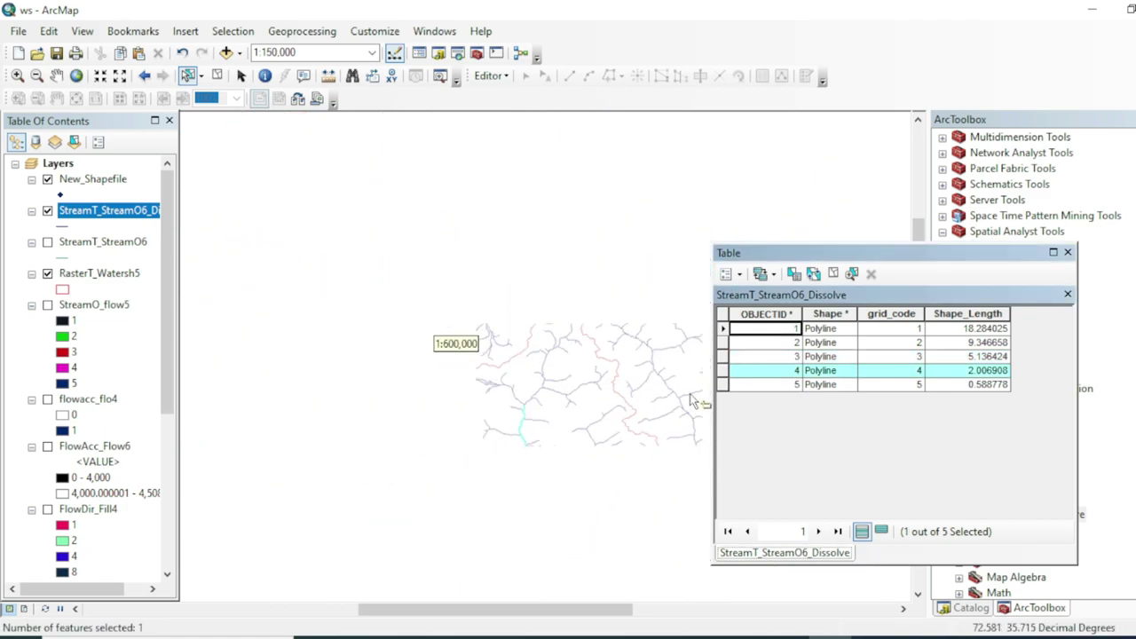
{"action": "scroll", "coordinate": [690, 410], "scroll_direction": "down", "scroll_amount": 1}
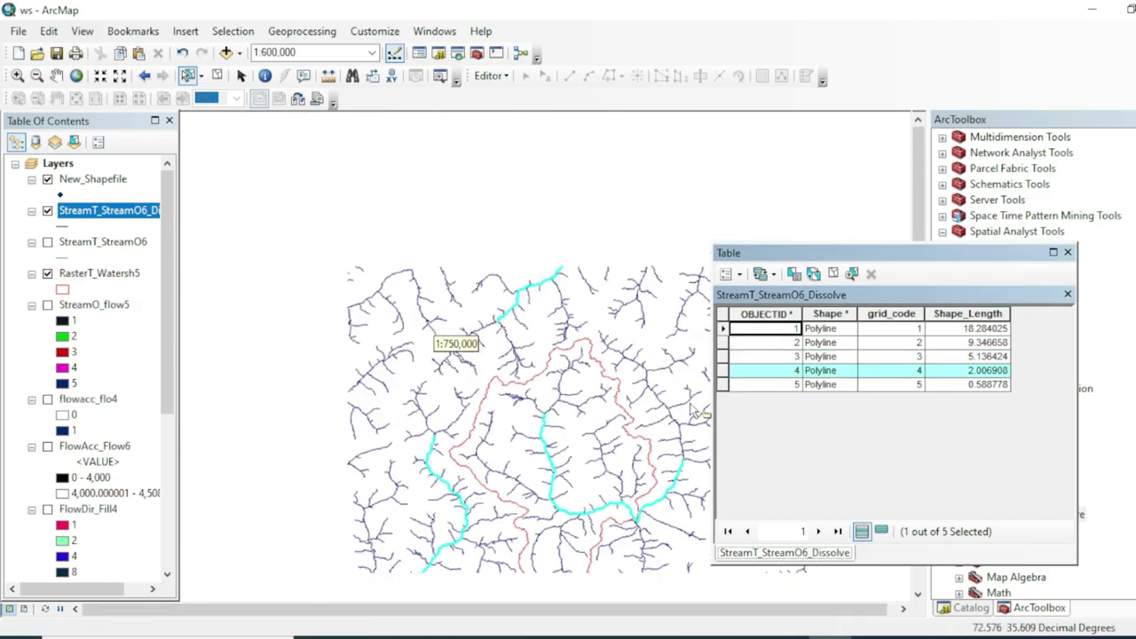
{"action": "left_click", "coordinate": [724, 384]}
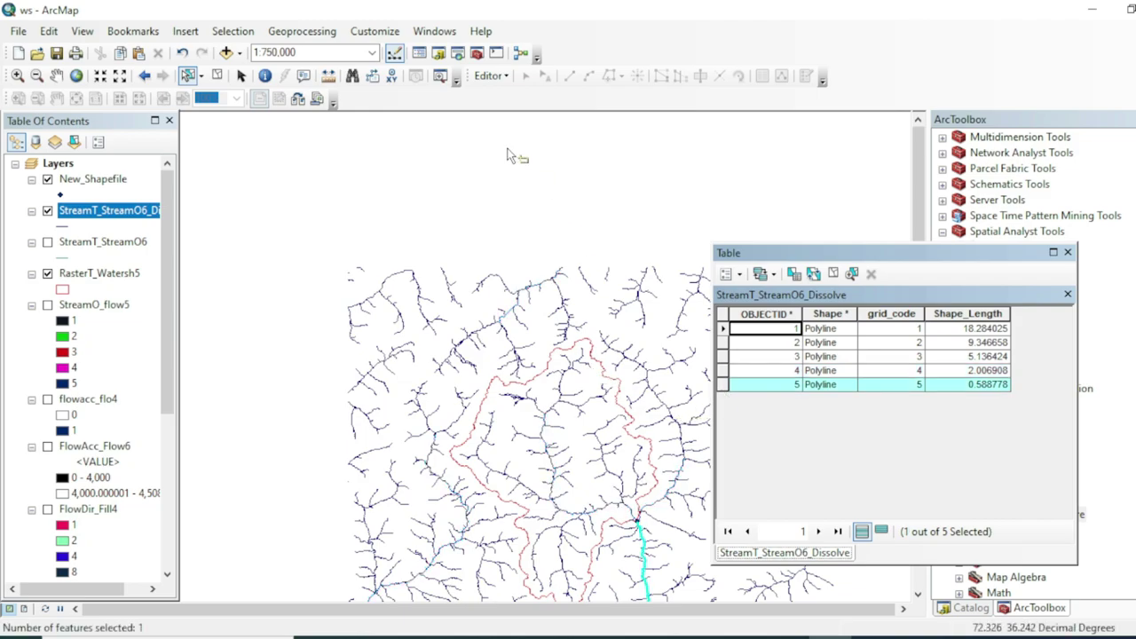
{"action": "left_click", "coordinate": [56, 76]}
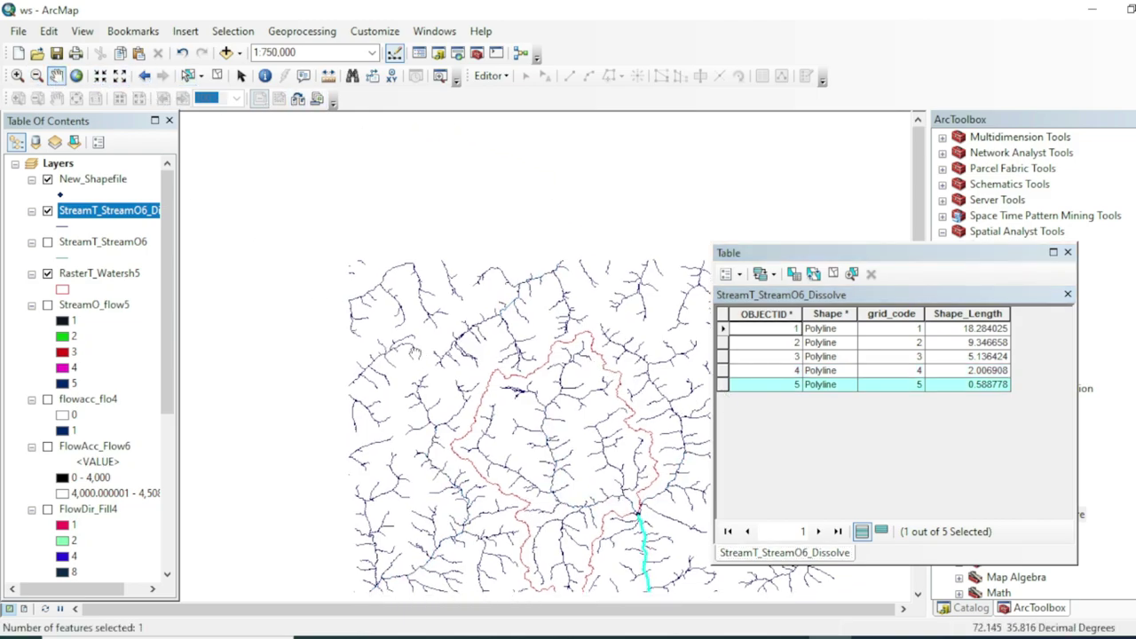
{"action": "left_click_drag", "start_coordinate": [536, 504], "coordinate": [411, 380]}
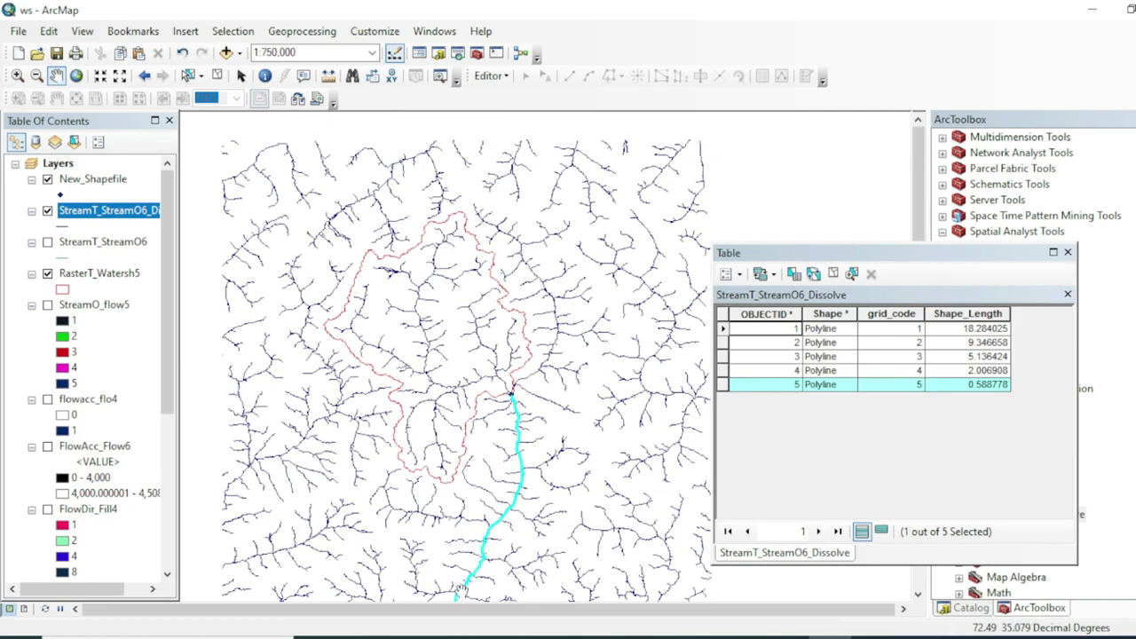
{"action": "left_click_drag", "start_coordinate": [507, 371], "coordinate": [513, 355]}
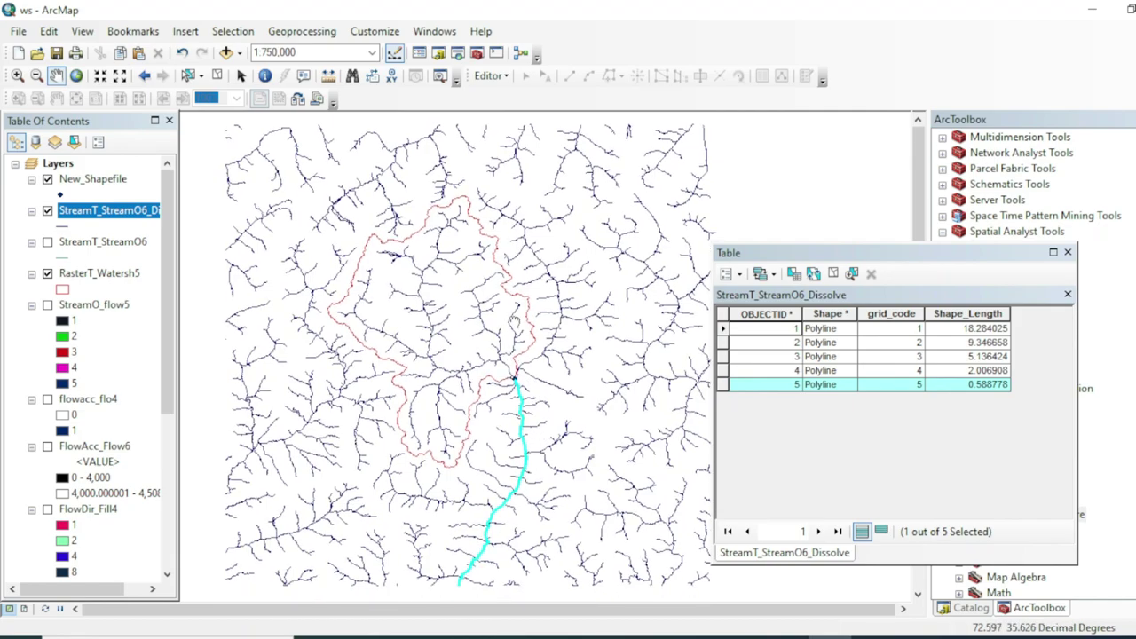
{"action": "left_click", "coordinate": [1067, 252]}
{"action": "right_click", "coordinate": [111, 211]}
{"action": "left_click", "coordinate": [195, 556]}
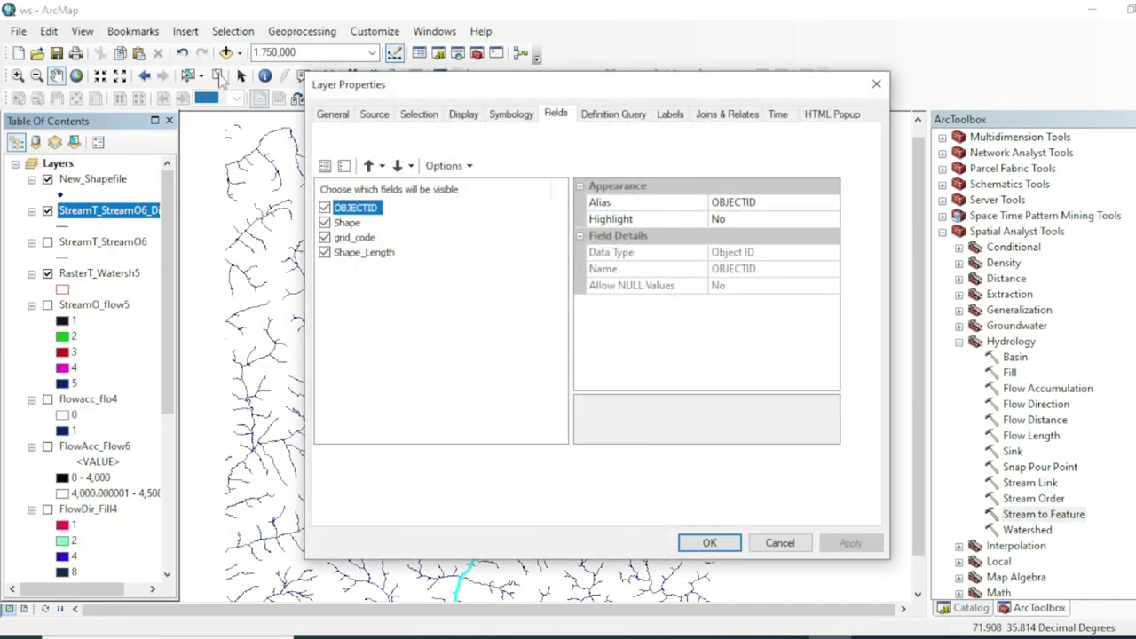
{"action": "left_click", "coordinate": [875, 83]}
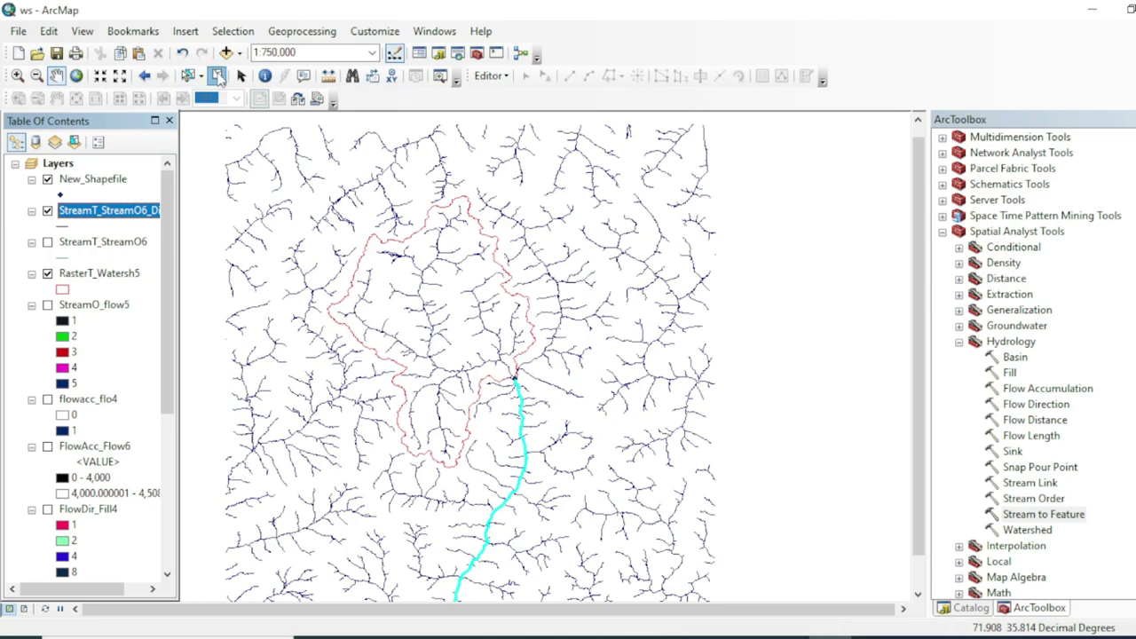
- Symbolize the StreamT_StreamO6_Dissolve layer by unique grid_code values, adding all values and excluding the all other values category
{"action": "right_click", "coordinate": [111, 207]}
{"action": "left_click", "coordinate": [188, 574]}
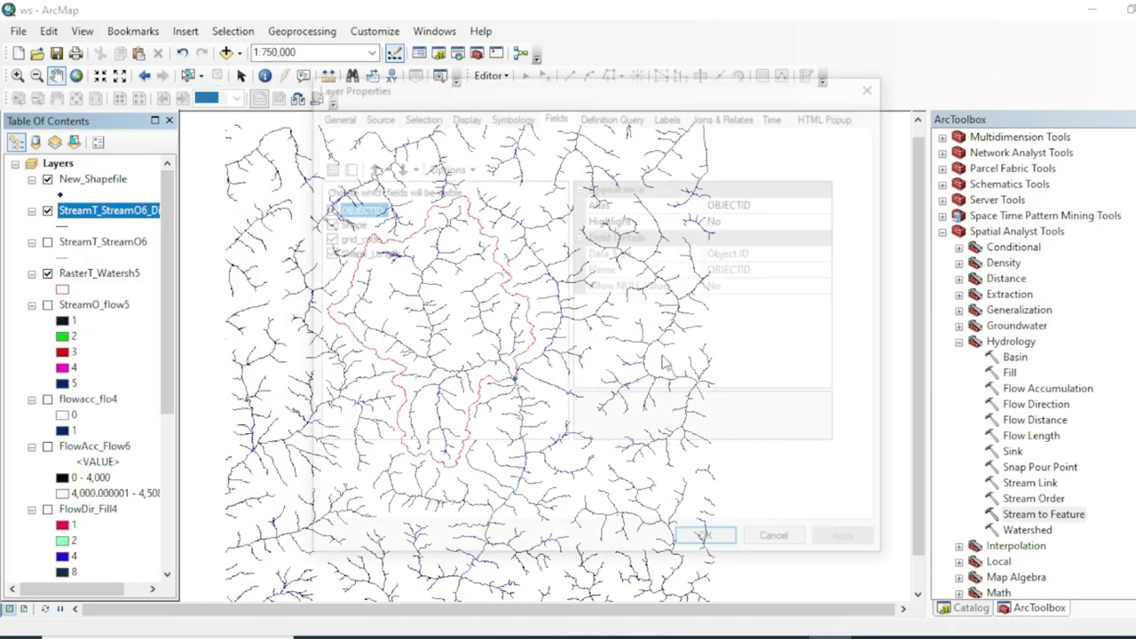
{"action": "left_click", "coordinate": [511, 113]}
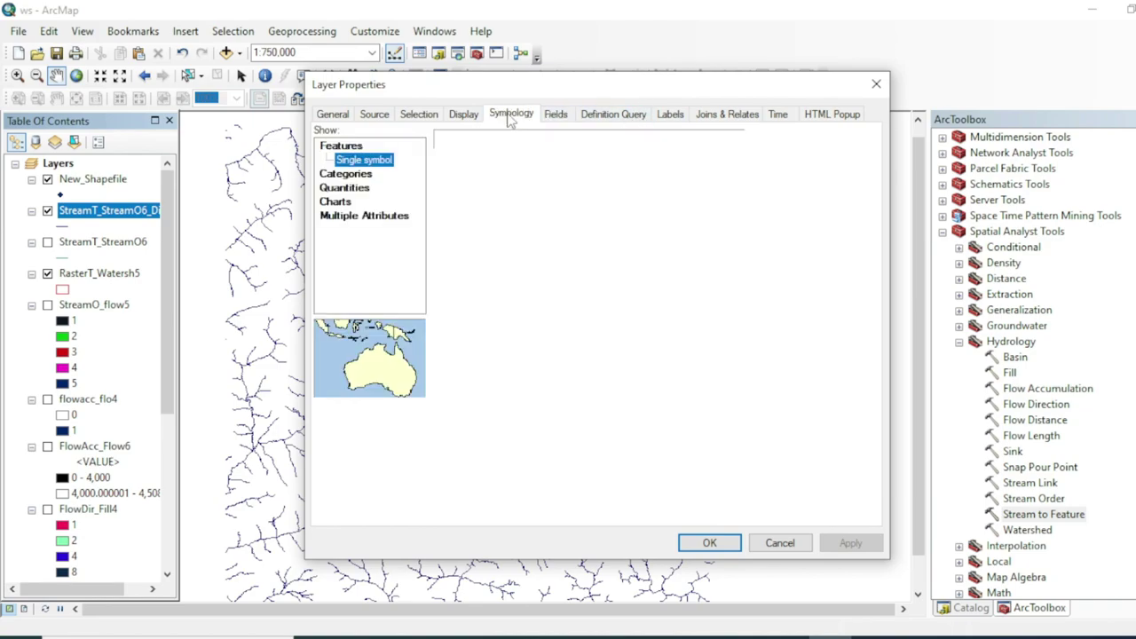
{"action": "left_click", "coordinate": [347, 175]}
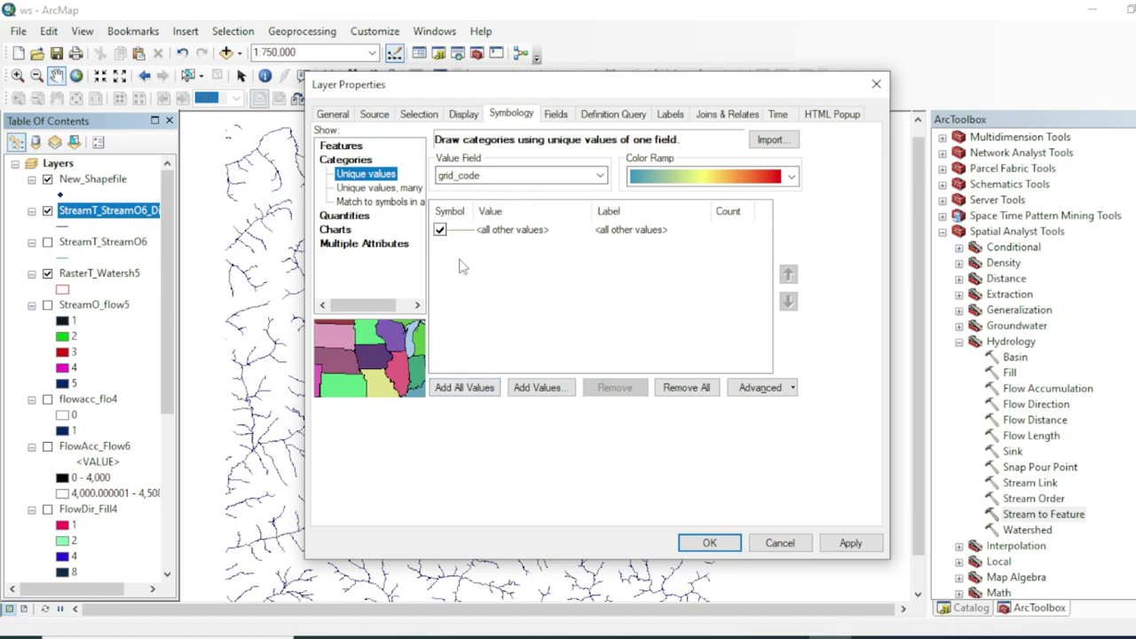
{"action": "left_click", "coordinate": [439, 230]}
{"action": "left_click", "coordinate": [480, 388]}
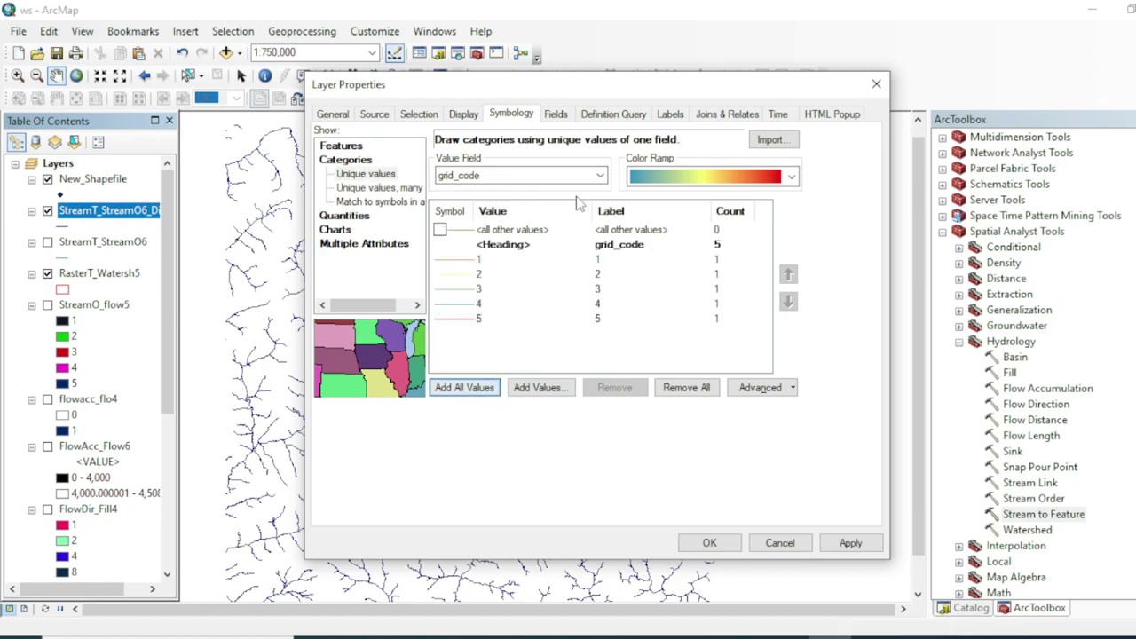
- Set the symbol for grid_code 5 streams to a dark blue line with a width of 4
{"action": "left_click_drag", "start_coordinate": [588, 93], "coordinate": [874, 147]}
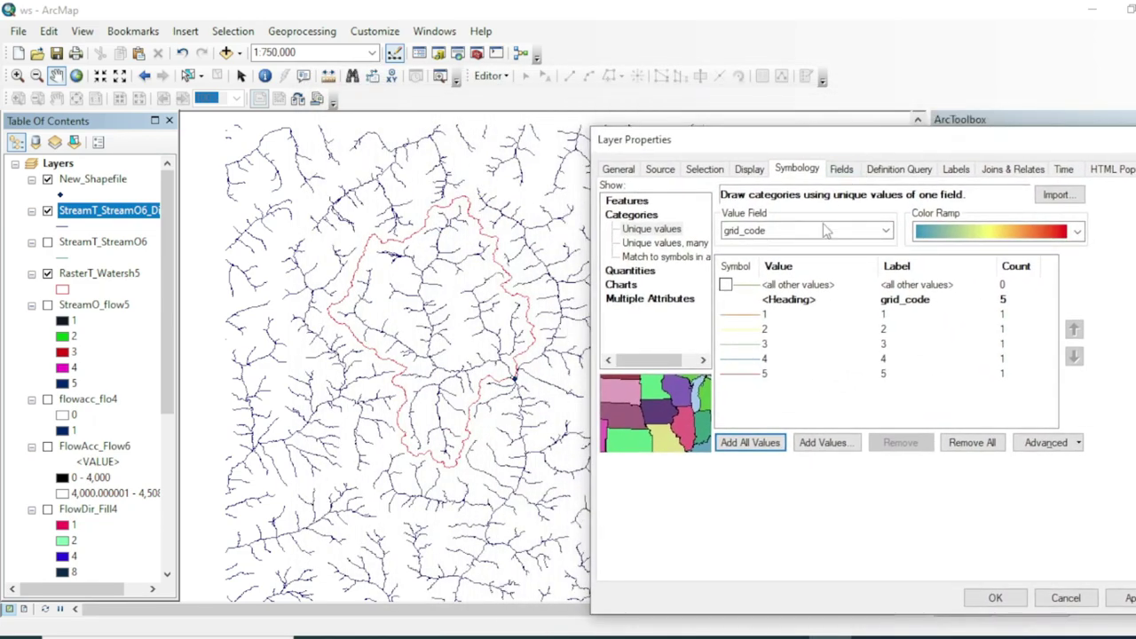
{"action": "double_click", "coordinate": [749, 377]}
{"action": "left_click", "coordinate": [552, 352]}
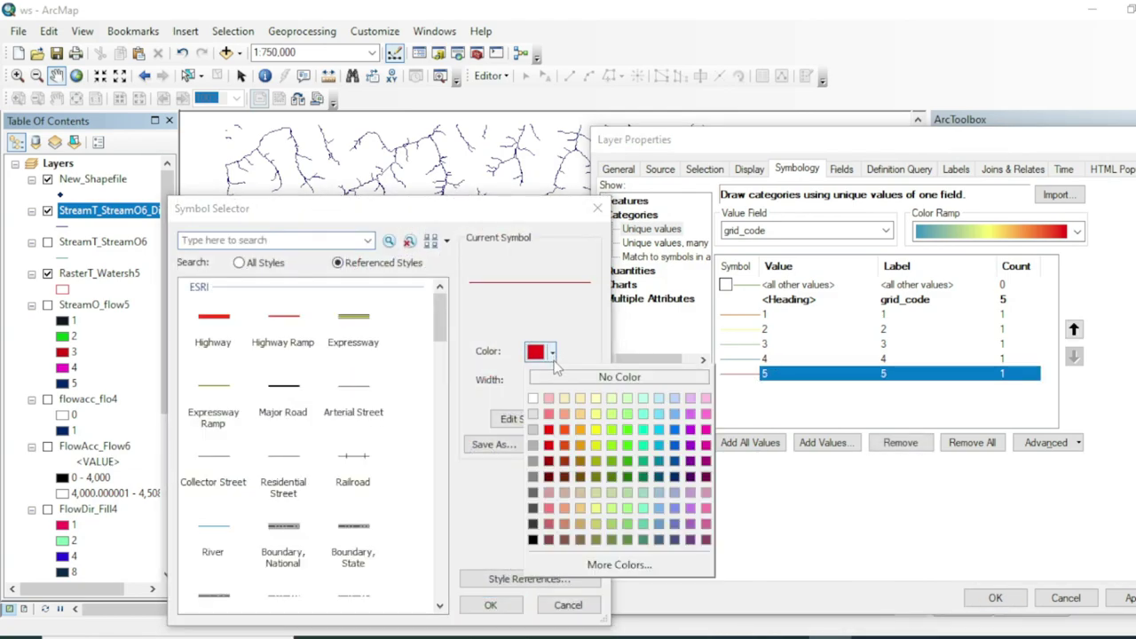
{"action": "left_click", "coordinate": [674, 486]}
{"action": "left_click", "coordinate": [564, 376]}
{"action": "left_click", "coordinate": [564, 376]}
{"action": "left_click", "coordinate": [564, 377]}
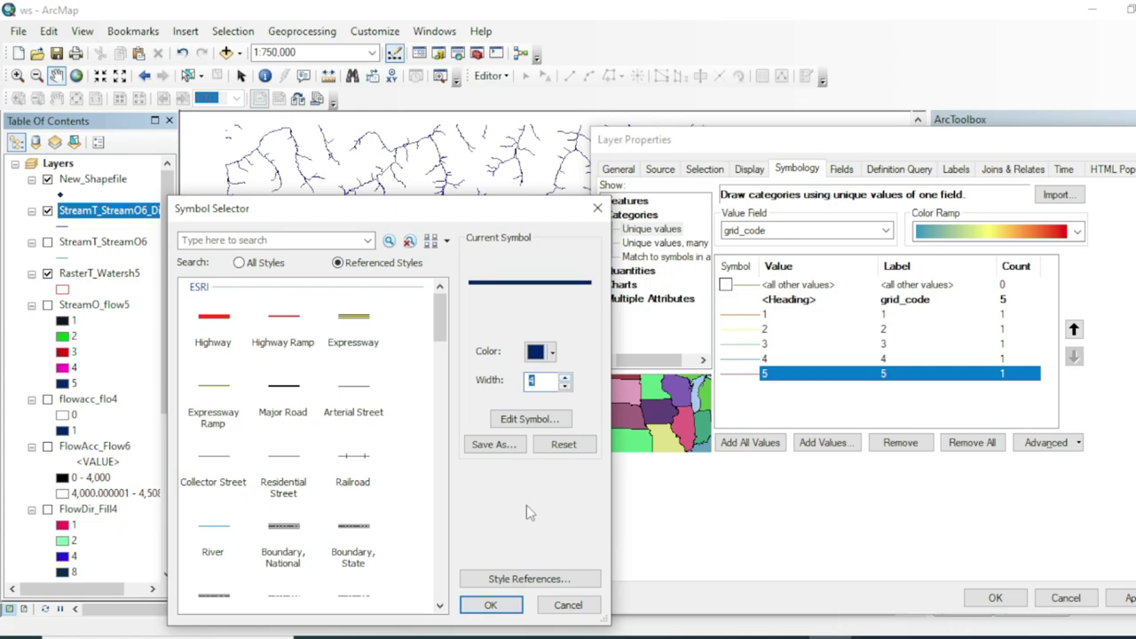
{"action": "left_click", "coordinate": [502, 604]}
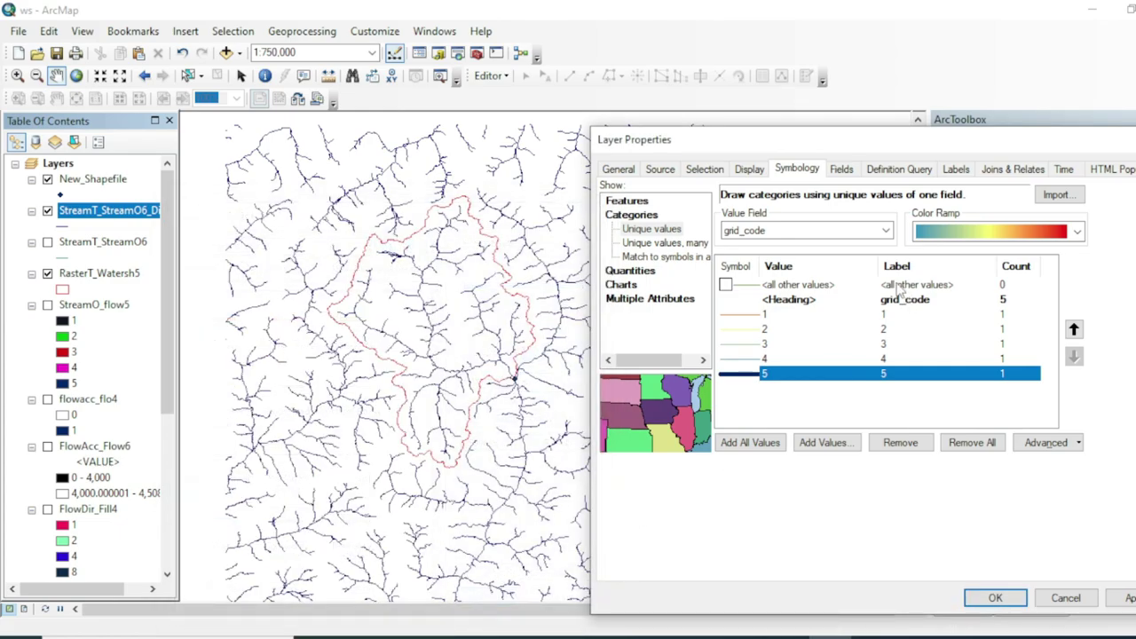
- Set the symbol for grid_code 4 streams to a red line with a width of 2
{"action": "double_click", "coordinate": [752, 359]}
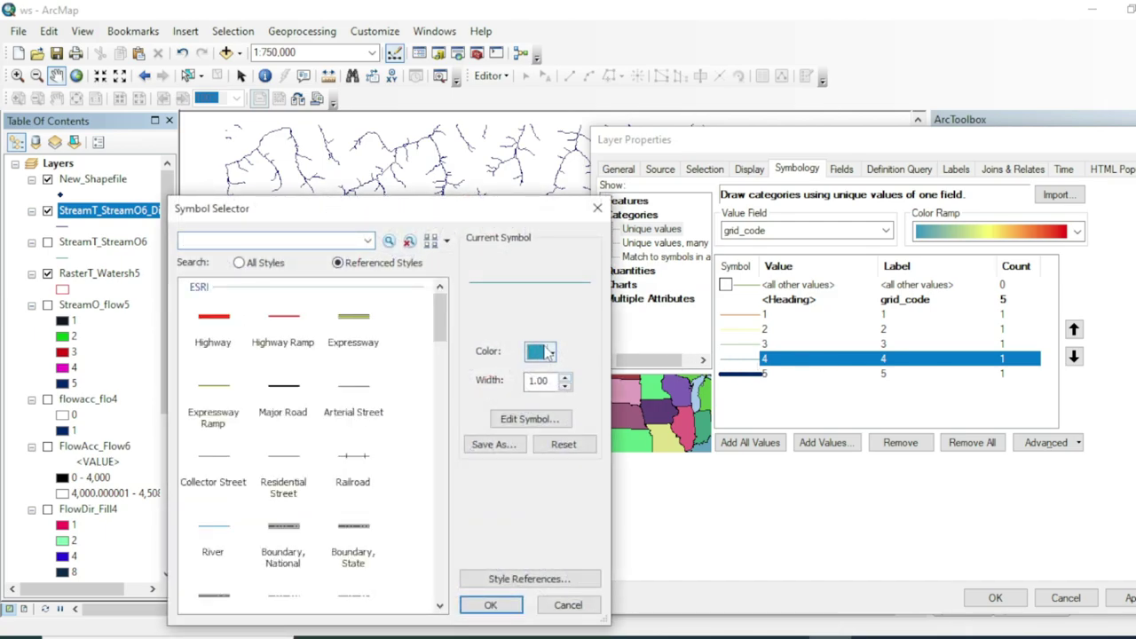
{"action": "left_click", "coordinate": [551, 352]}
{"action": "left_click", "coordinate": [549, 430]}
{"action": "left_click", "coordinate": [565, 377]}
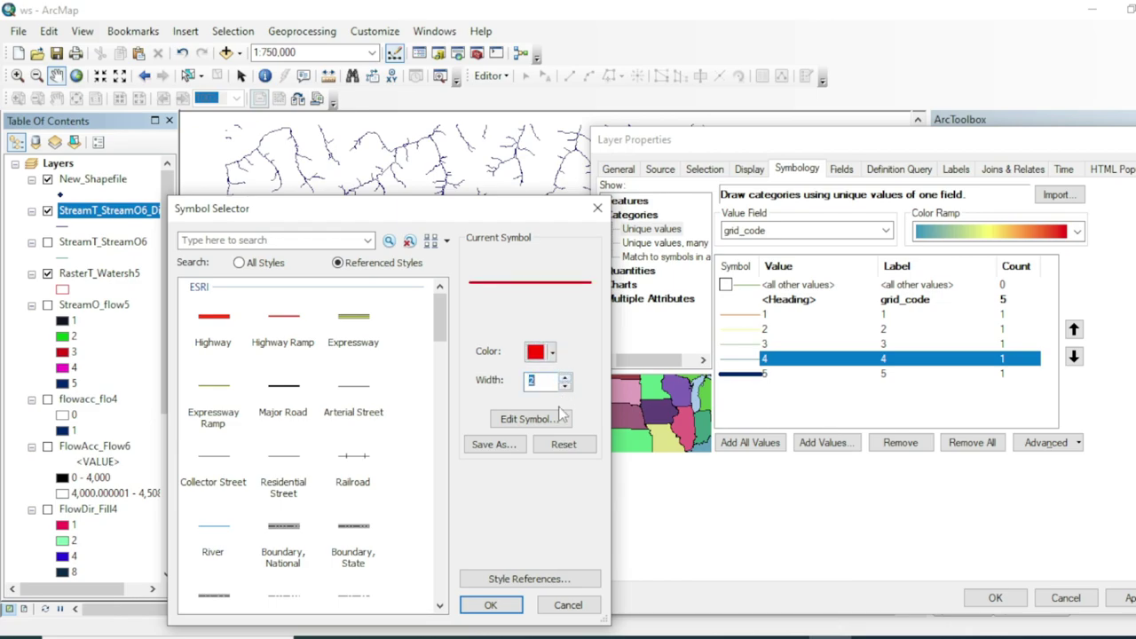
{"action": "left_click", "coordinate": [493, 605]}
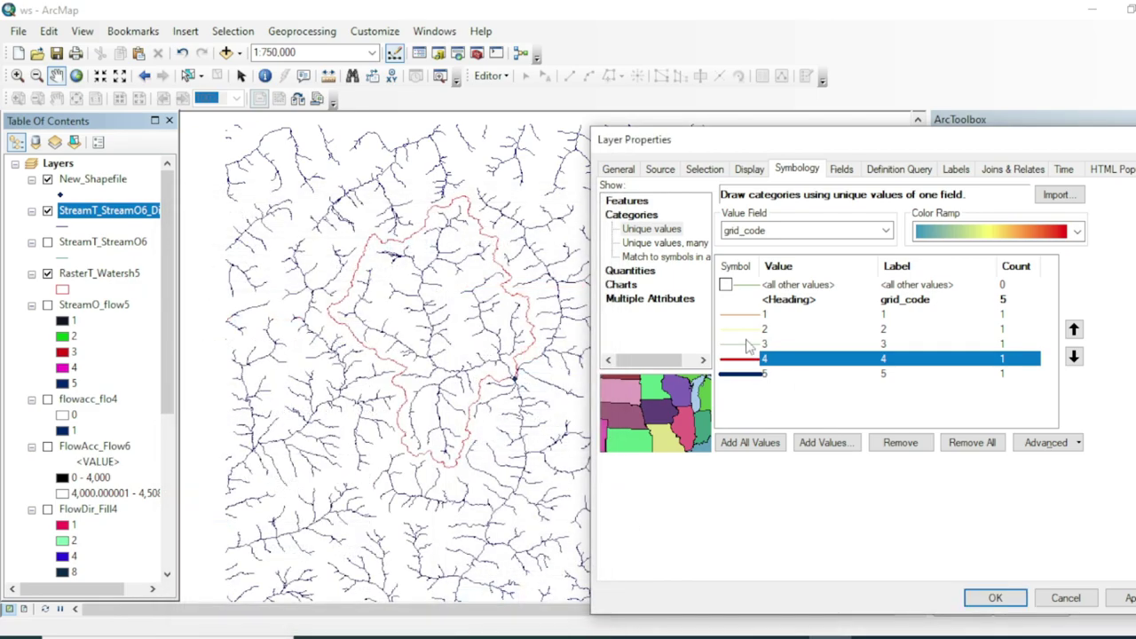
- Set the symbol for grid_code 3 streams to a light blue line with a width of 2
{"action": "double_click", "coordinate": [744, 345]}
{"action": "left_click", "coordinate": [551, 352]}
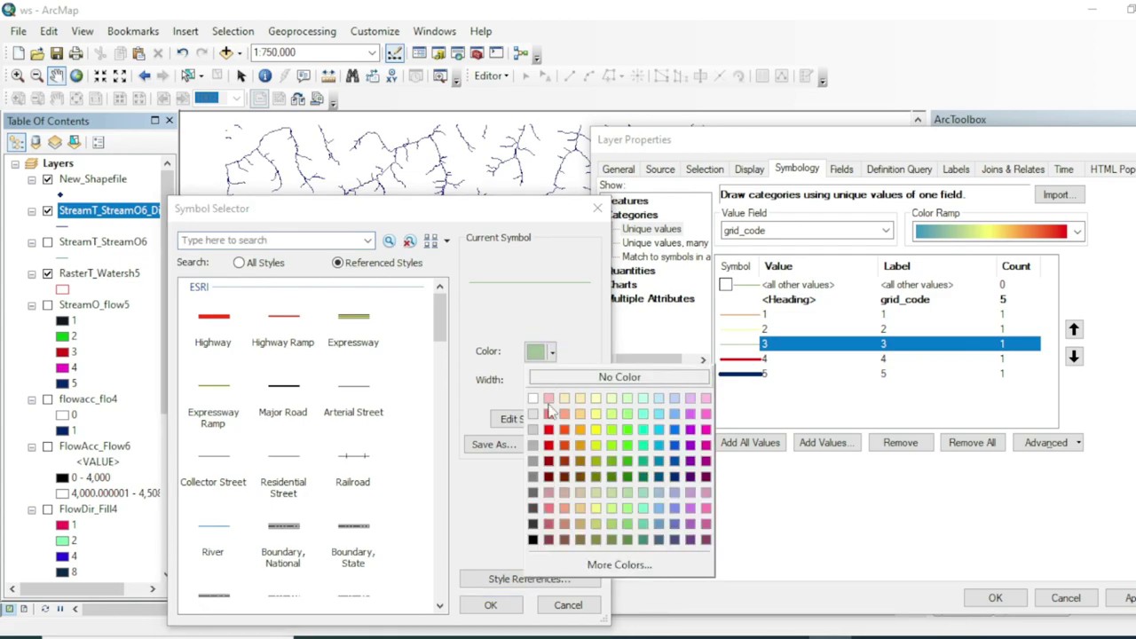
{"action": "left_click", "coordinate": [660, 430]}
{"action": "left_click", "coordinate": [565, 377]}
{"action": "left_click", "coordinate": [488, 604]}
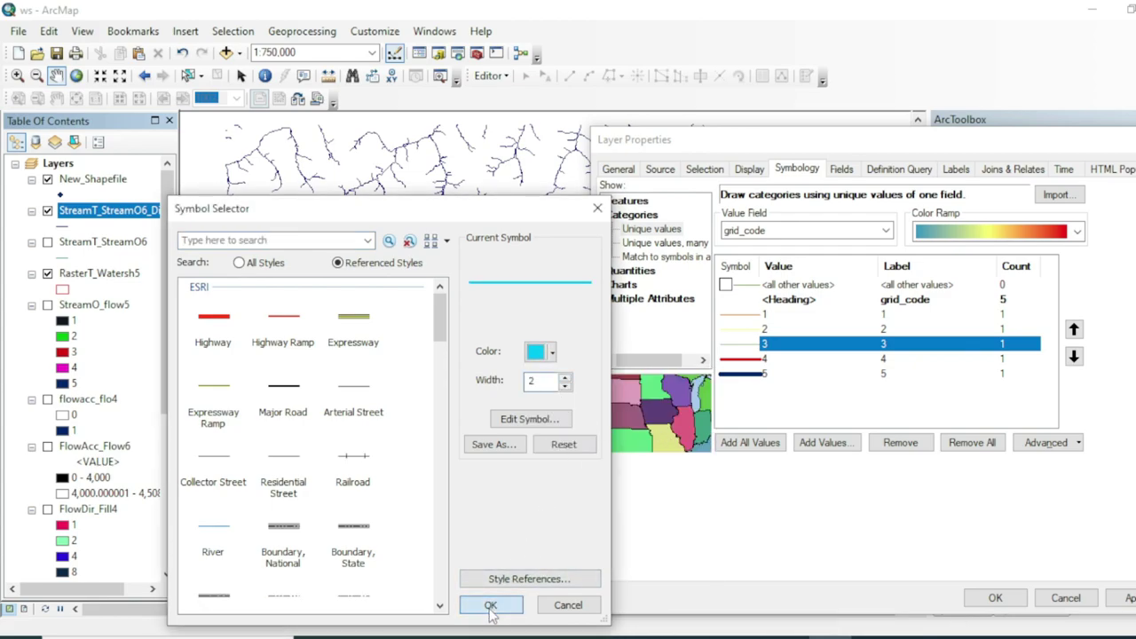
- Change the color of the grid_code 2 stream symbol to magenta
{"action": "double_click", "coordinate": [745, 330]}
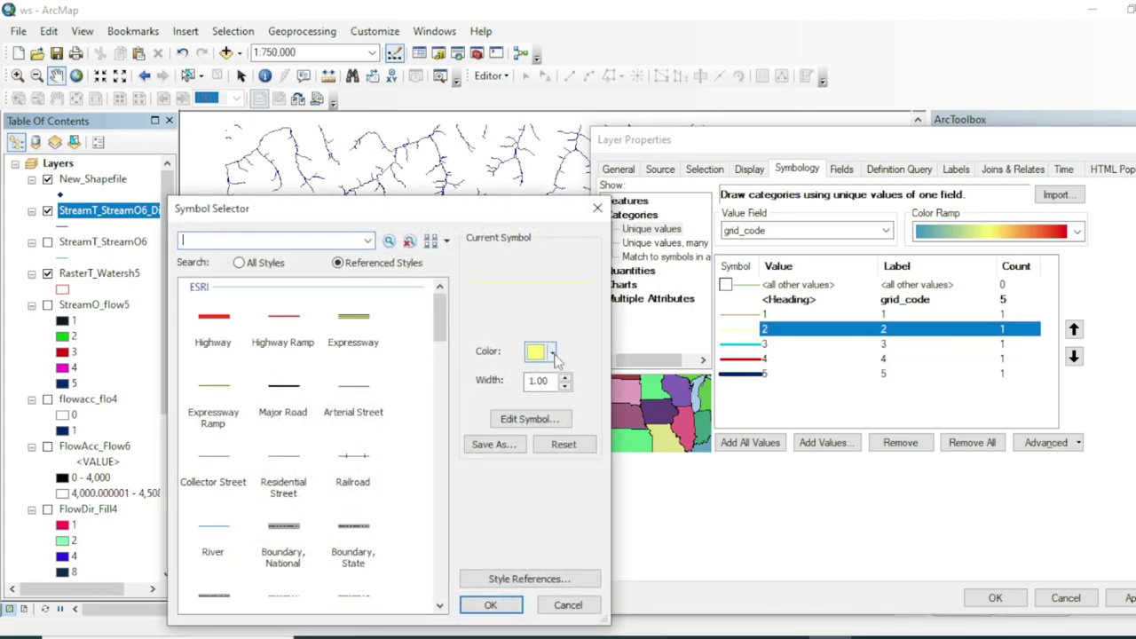
{"action": "left_click", "coordinate": [552, 353]}
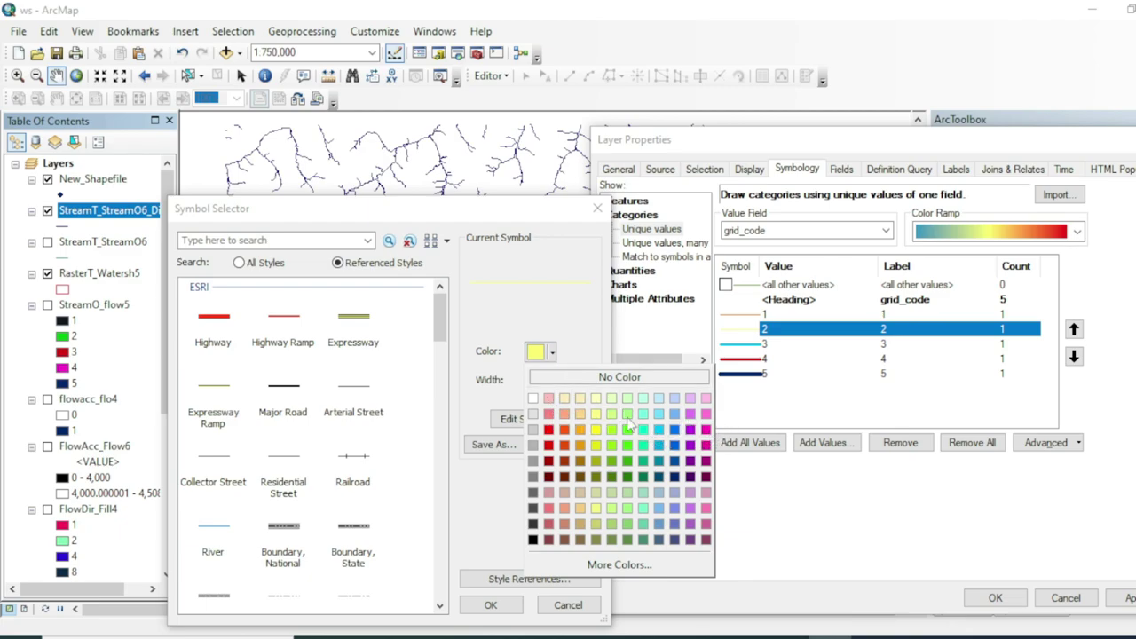
{"action": "left_click", "coordinate": [706, 429]}
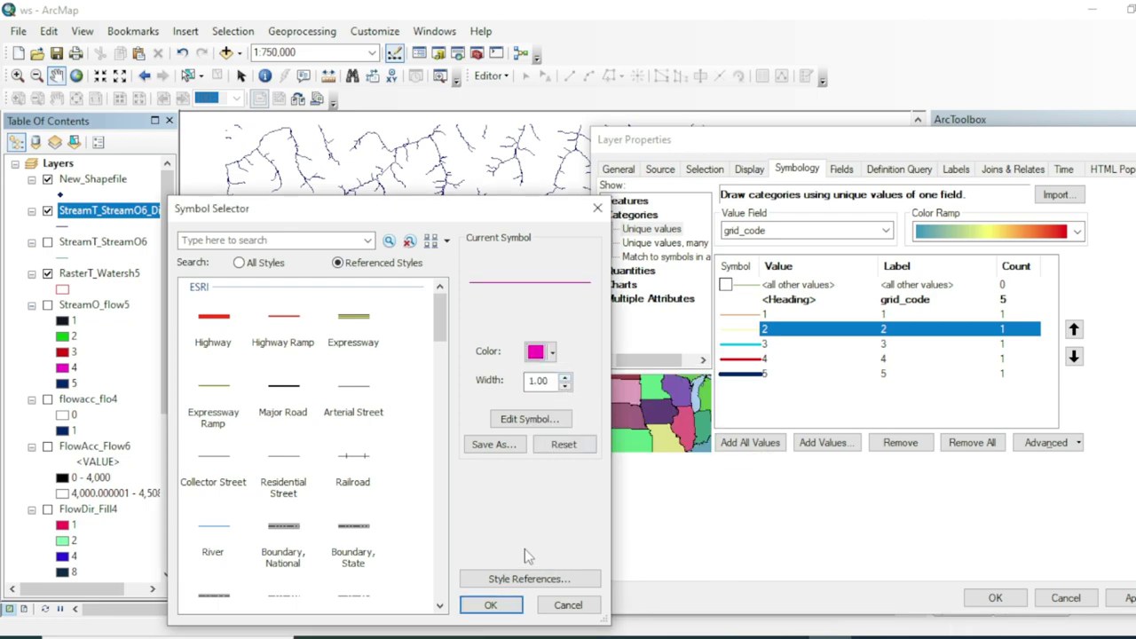
{"action": "left_click", "coordinate": [490, 604]}
- Change the grid_code 1 stream symbol to dark green and apply the unique-value symbology to the layer
{"action": "double_click", "coordinate": [763, 314]}
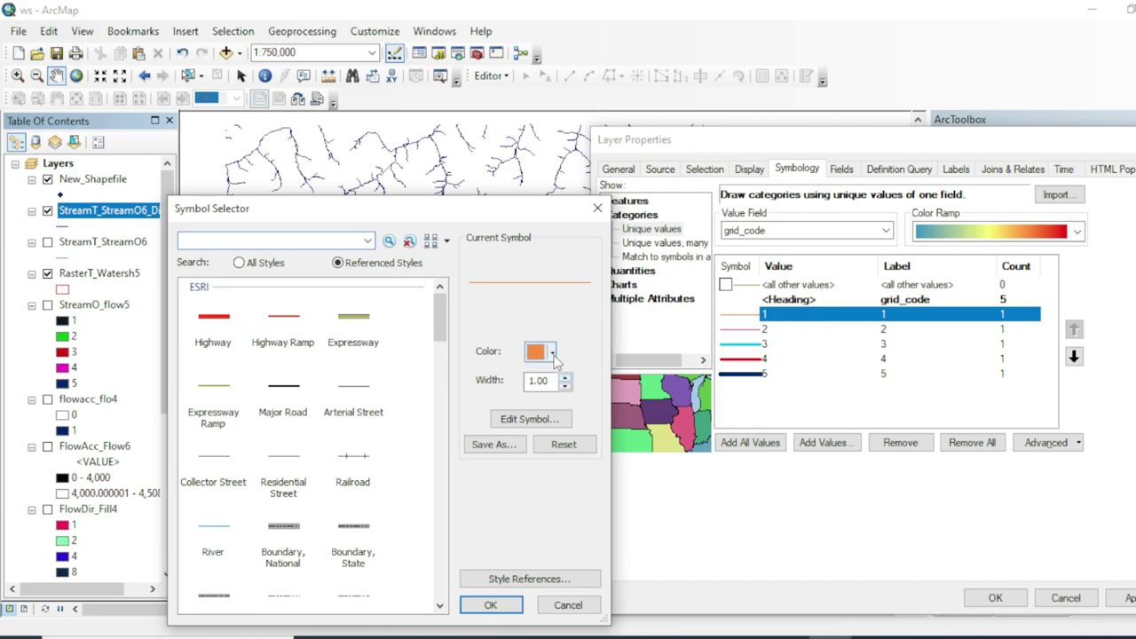
{"action": "left_click", "coordinate": [551, 351]}
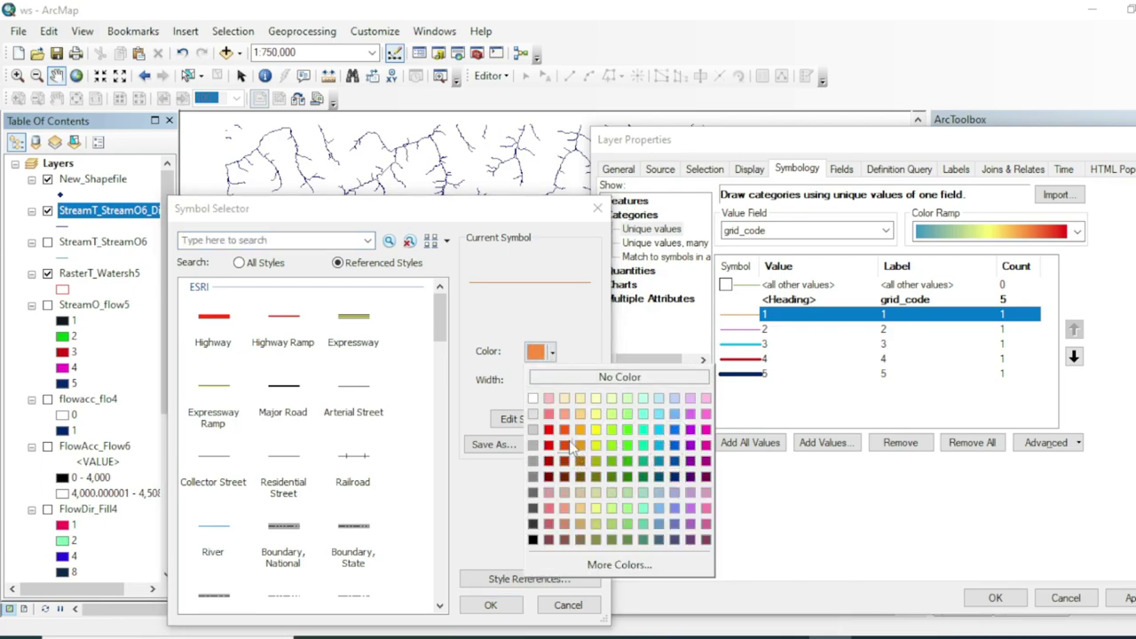
{"action": "left_click", "coordinate": [629, 474]}
{"action": "left_click", "coordinate": [513, 606]}
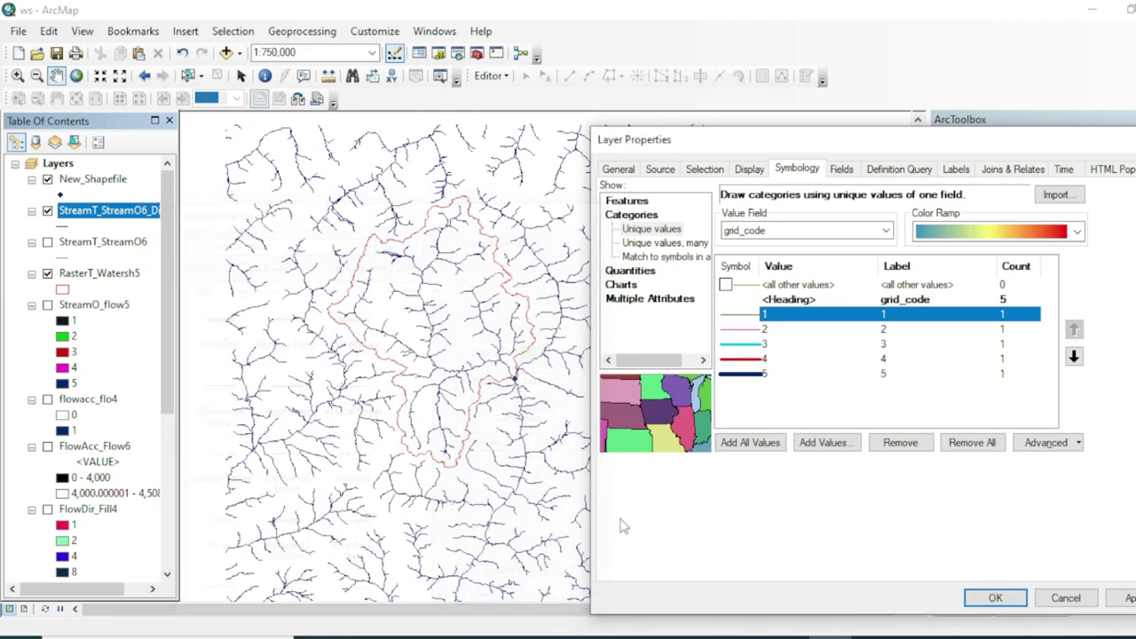
{"action": "left_click", "coordinate": [994, 598]}
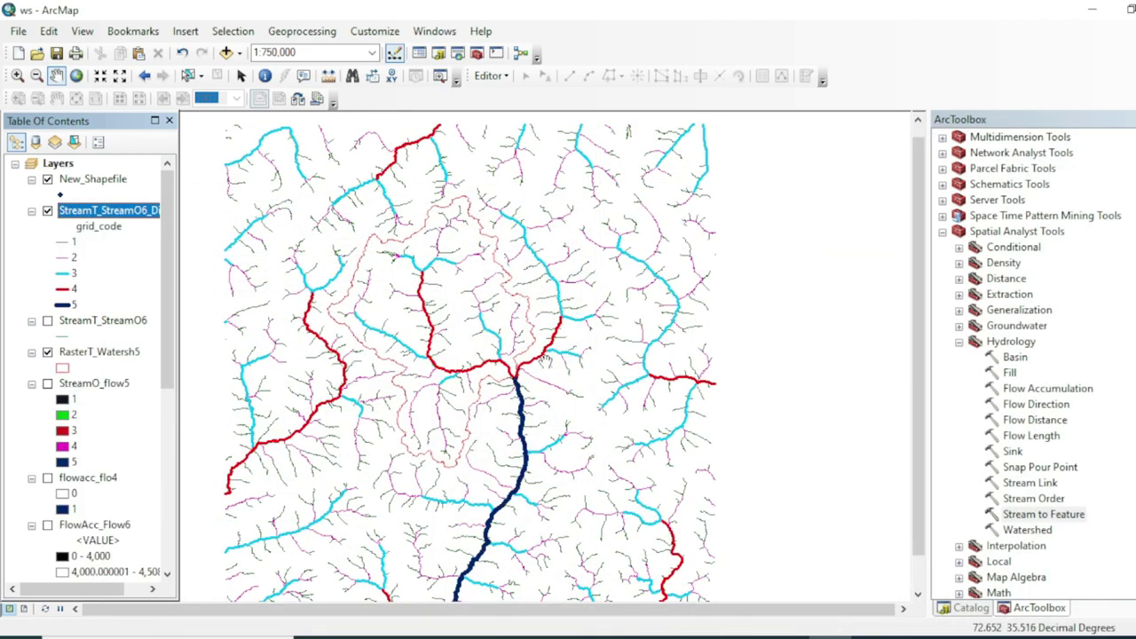
{"action": "mouse_move", "coordinate": [448, 387]}
{"action": "left_mouse_down"}
{"action": "mouse_move", "coordinate": [501, 372]}
{"action": "mouse_move", "coordinate": [444, 365]}
{"action": "left_mouse_up"}
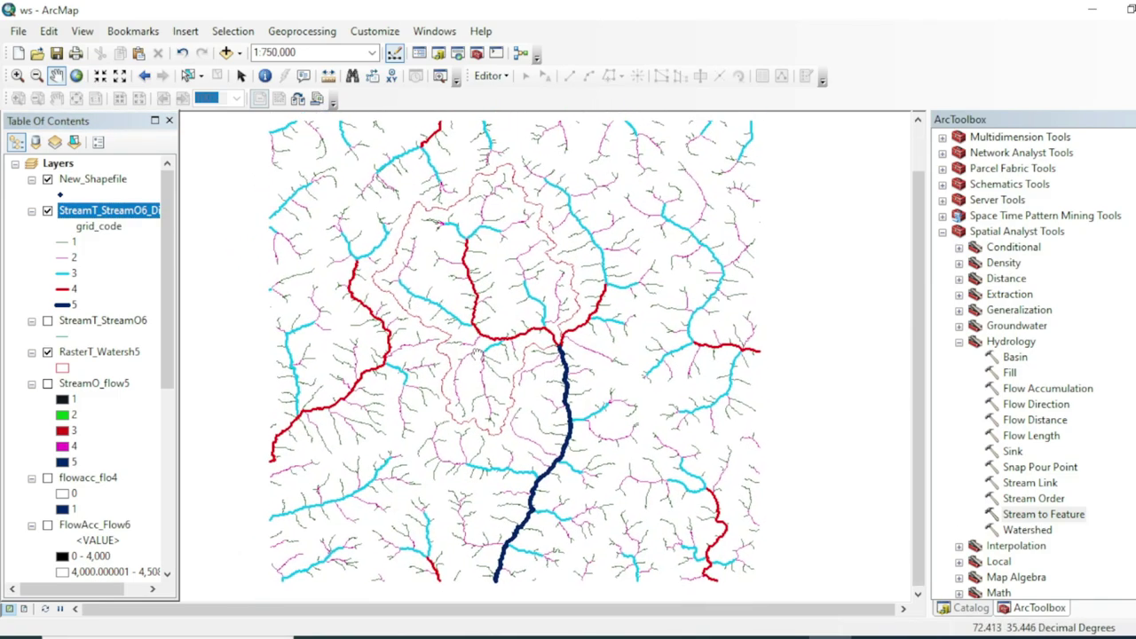
{"action": "left_click_drag", "start_coordinate": [480, 311], "coordinate": [464, 369]}
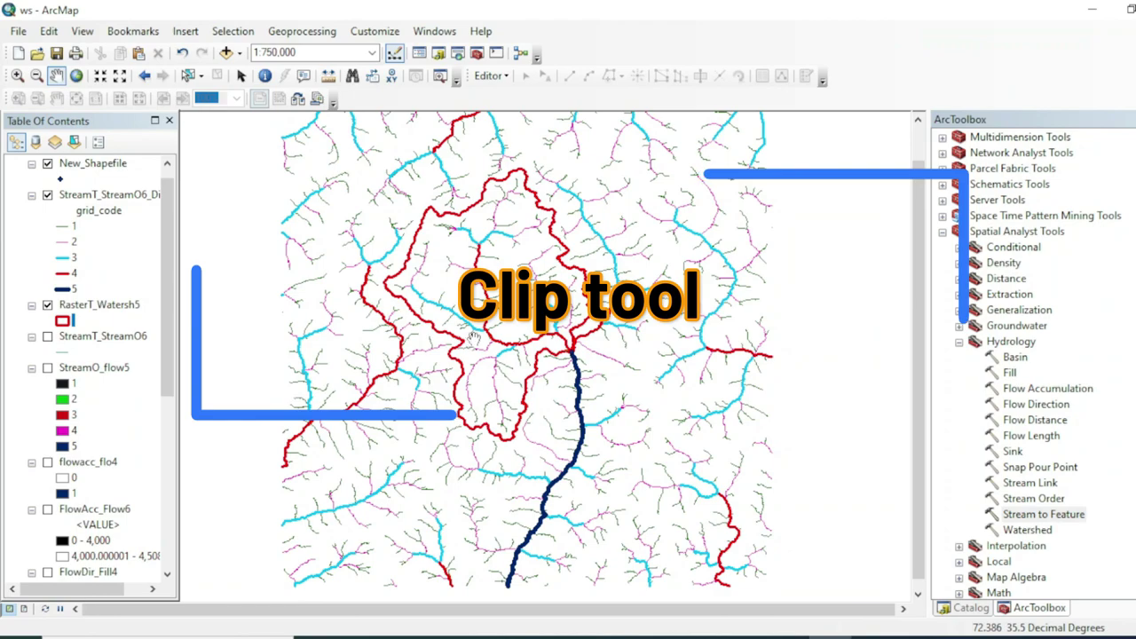
- Clip the StreamT_StreamO6_Dissolve layer to the RasterT_Watersh5 watershed polygon, keeping the default output feature class
{"action": "left_click", "coordinate": [302, 31]}
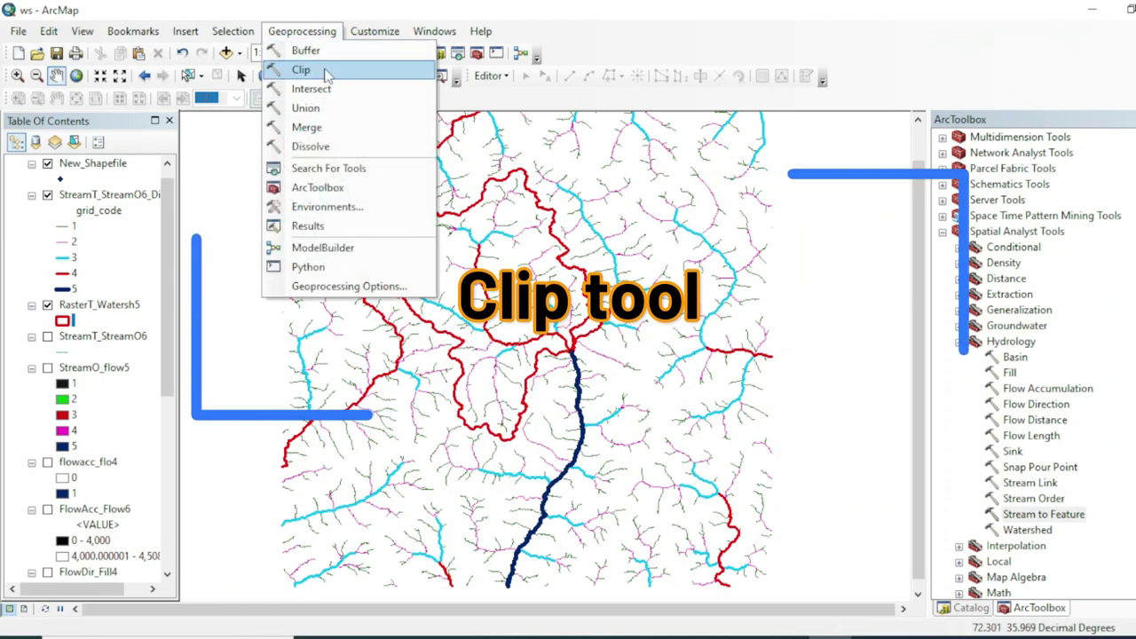
{"action": "left_click", "coordinate": [301, 69]}
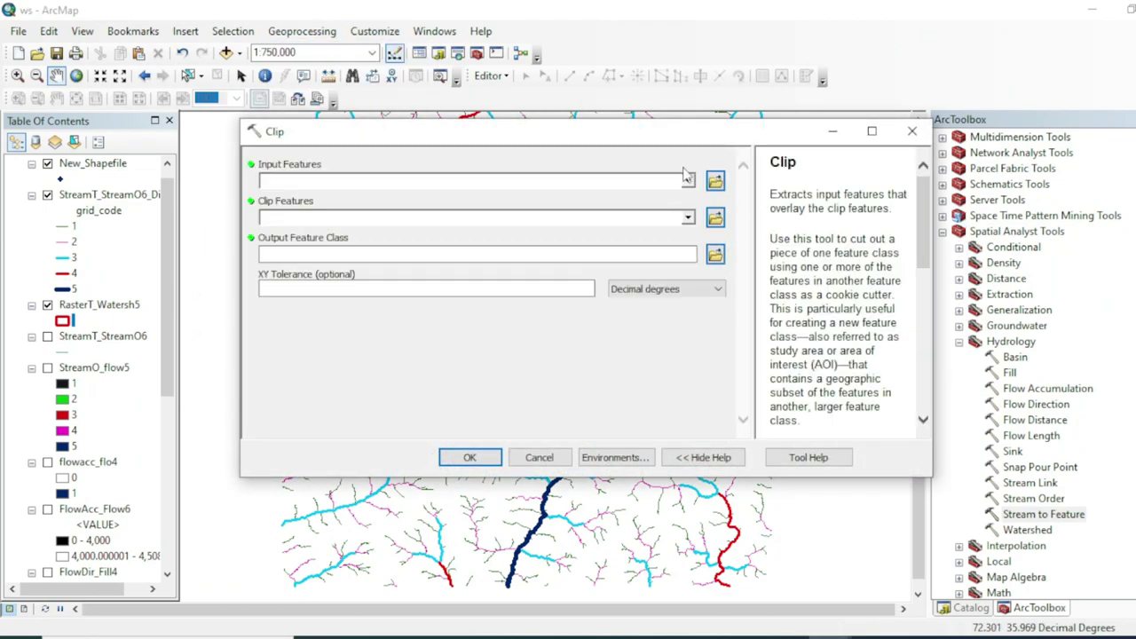
{"action": "left_click", "coordinate": [689, 182]}
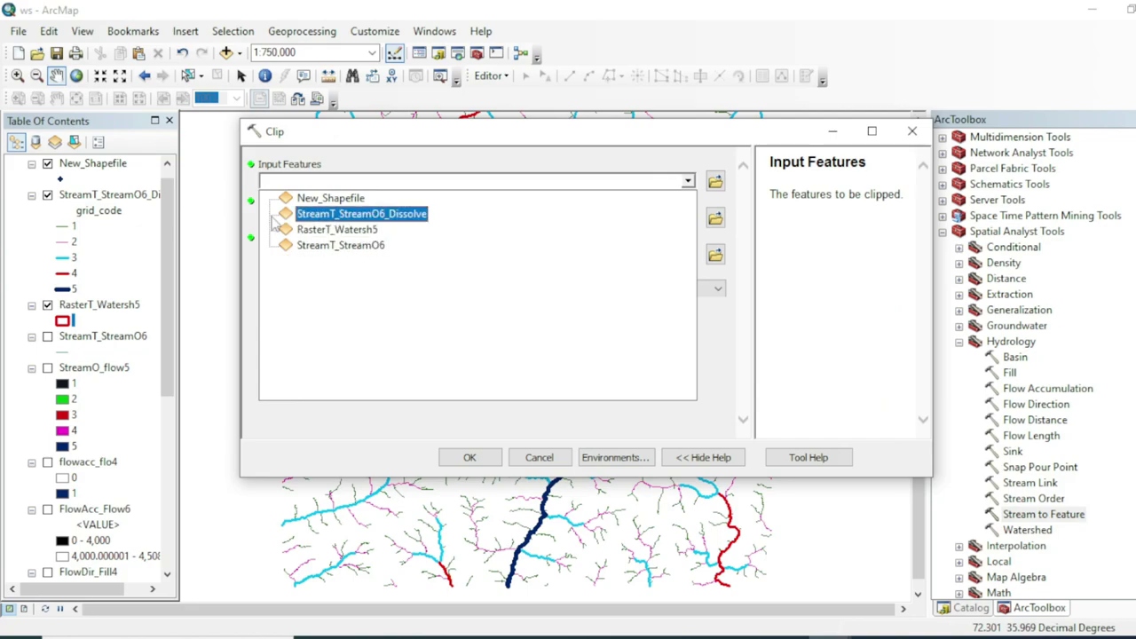
{"action": "left_click", "coordinate": [340, 218]}
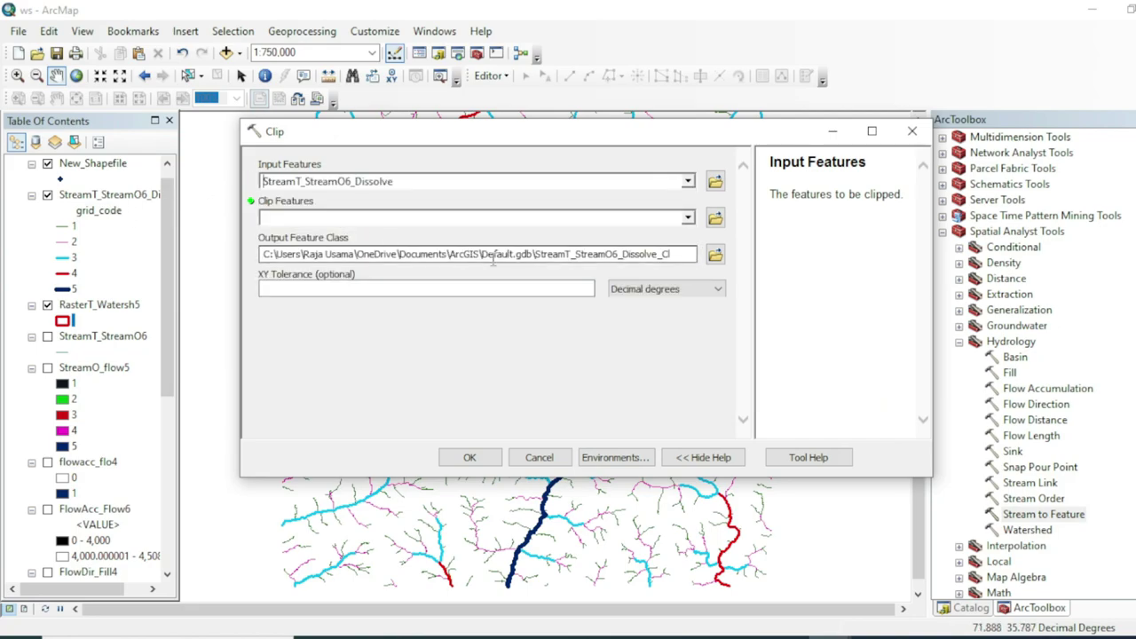
{"action": "left_click", "coordinate": [688, 218]}
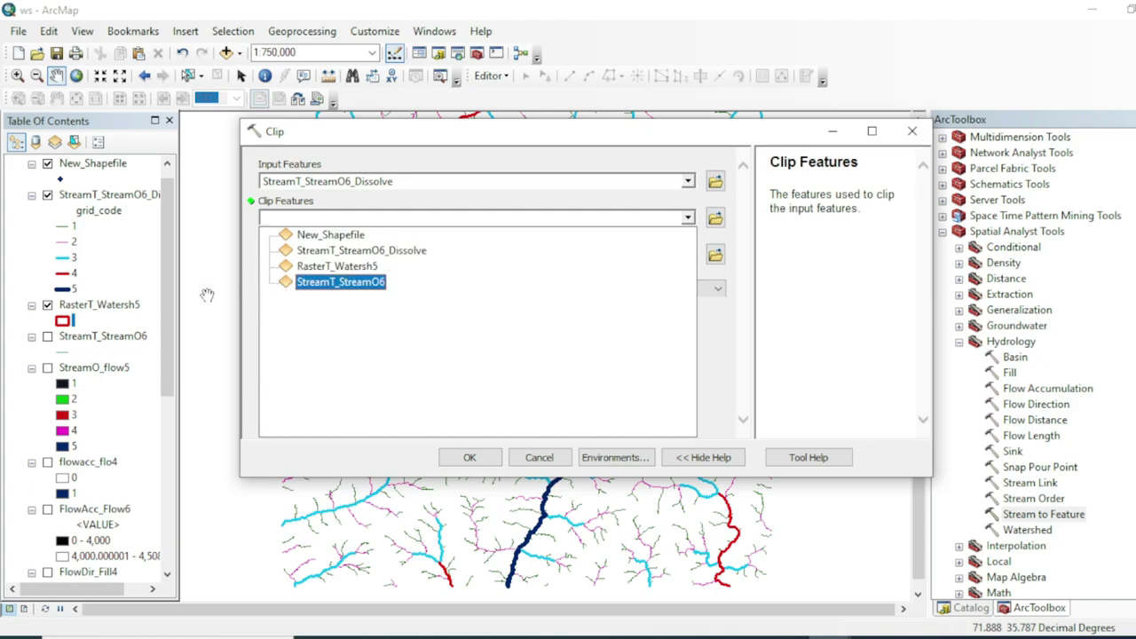
{"action": "left_click", "coordinate": [120, 315]}
{"action": "left_click", "coordinate": [103, 291]}
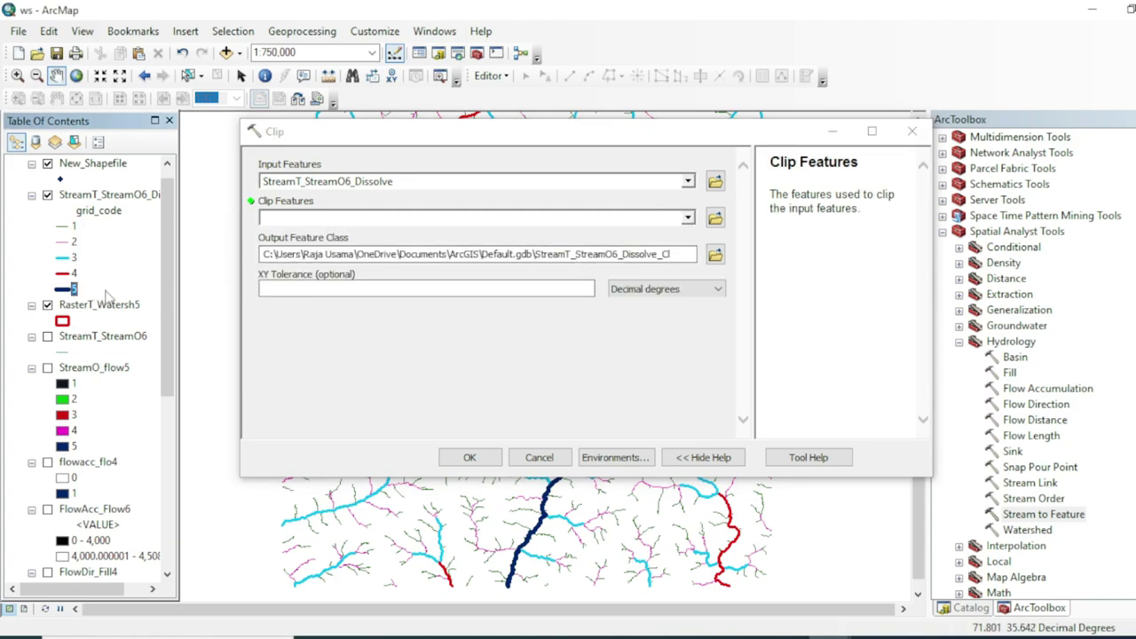
{"action": "left_click_drag", "start_coordinate": [103, 306], "coordinate": [302, 222]}
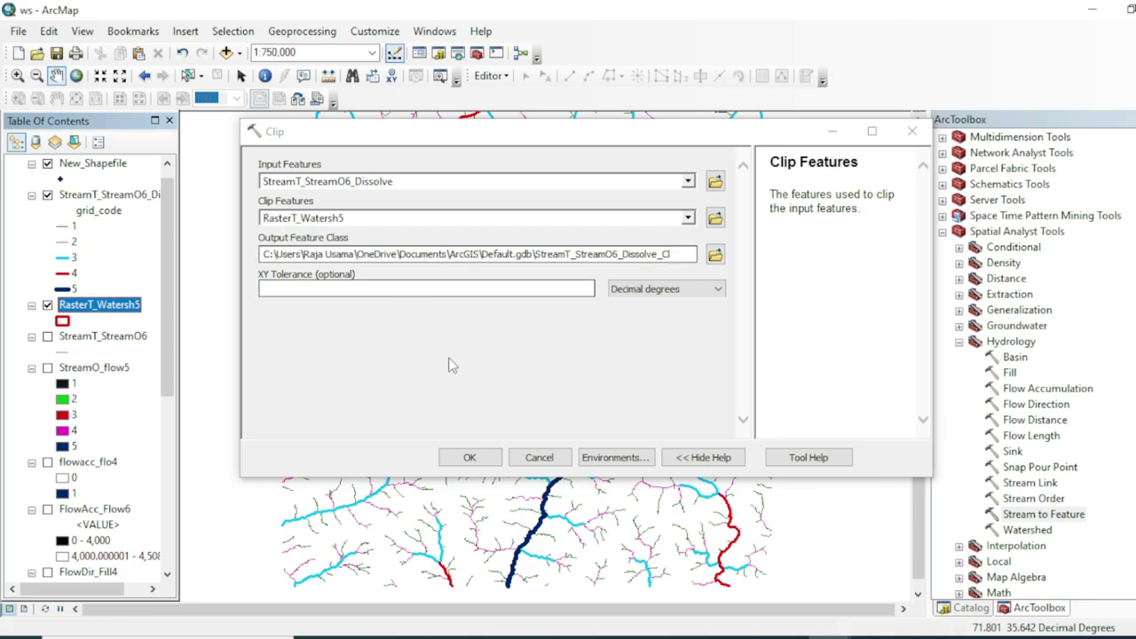
{"action": "left_click", "coordinate": [471, 457]}
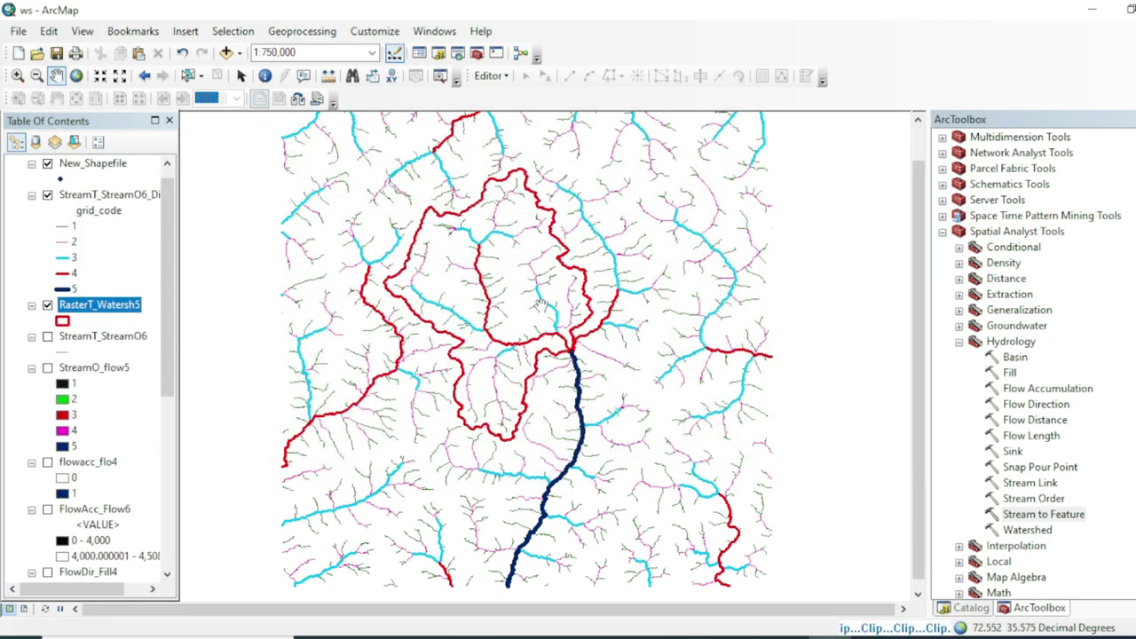
- Hide the unclipped dissolved stream layer so that only the clipped streams and the watershed boundary are displayed
{"action": "left_click_drag", "start_coordinate": [532, 309], "coordinate": [511, 328]}
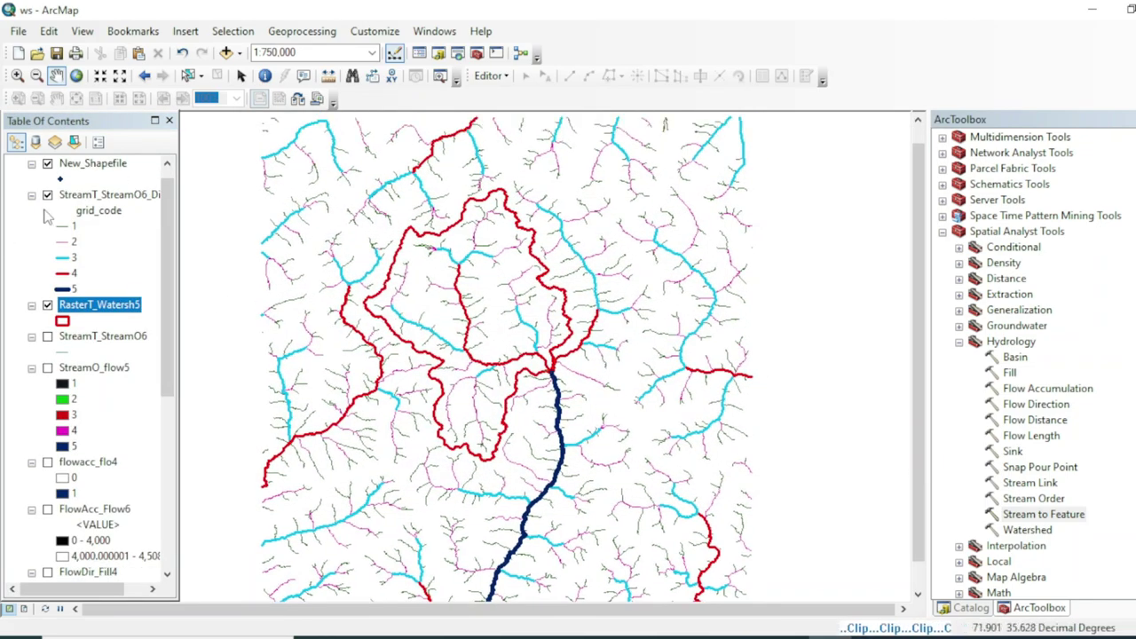
{"action": "left_click", "coordinate": [48, 196]}
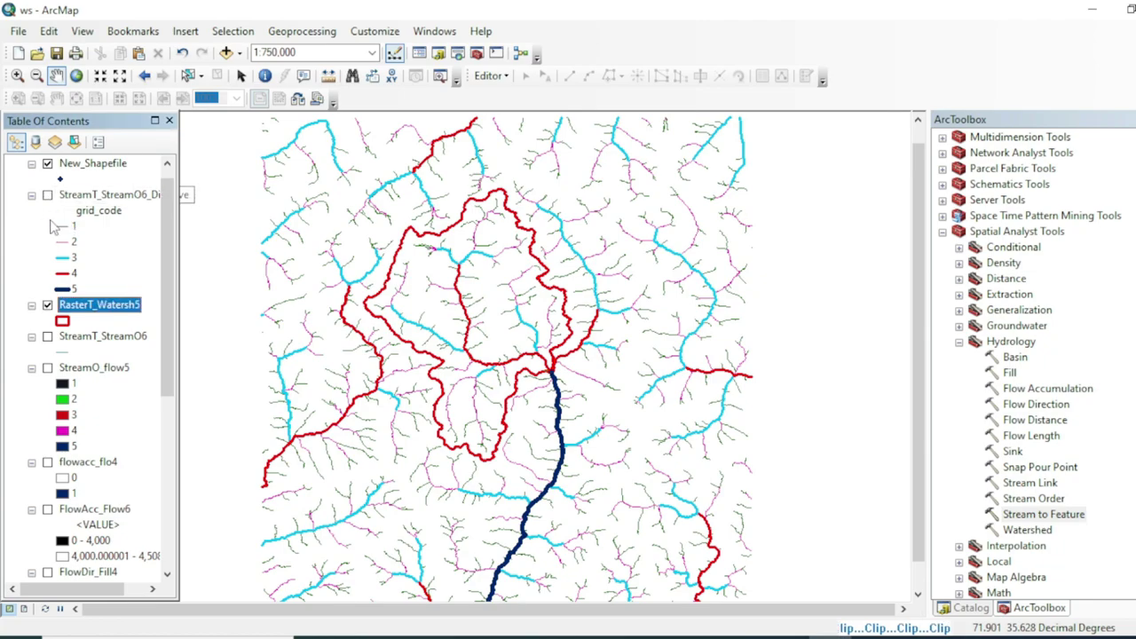
{"action": "left_click", "coordinate": [48, 305]}
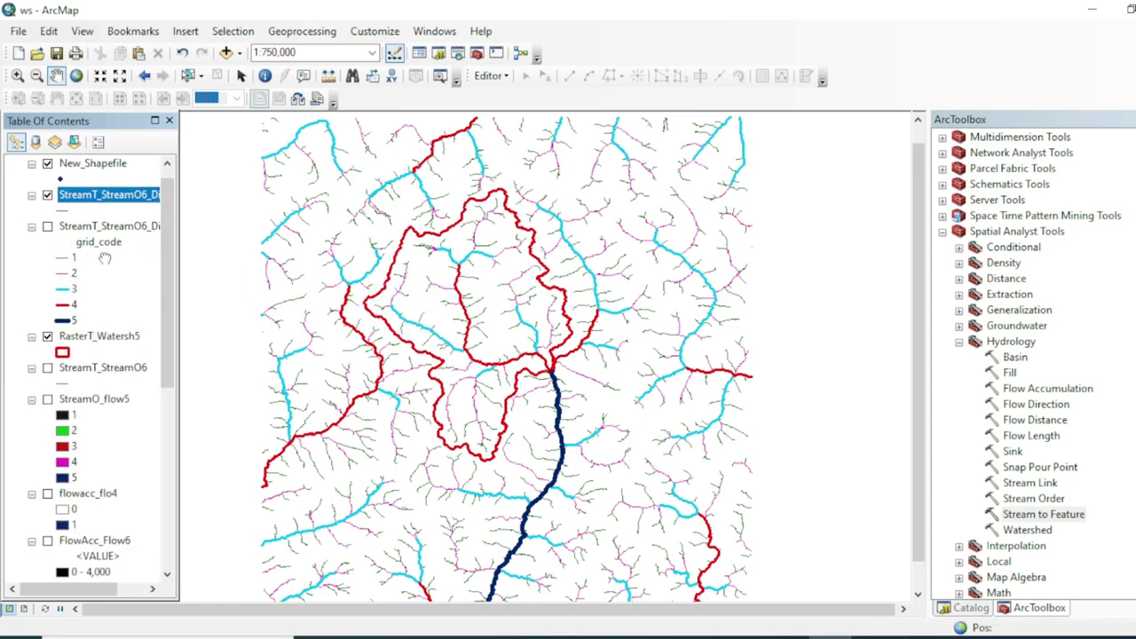
{"action": "left_click_drag", "start_coordinate": [482, 315], "coordinate": [462, 302]}
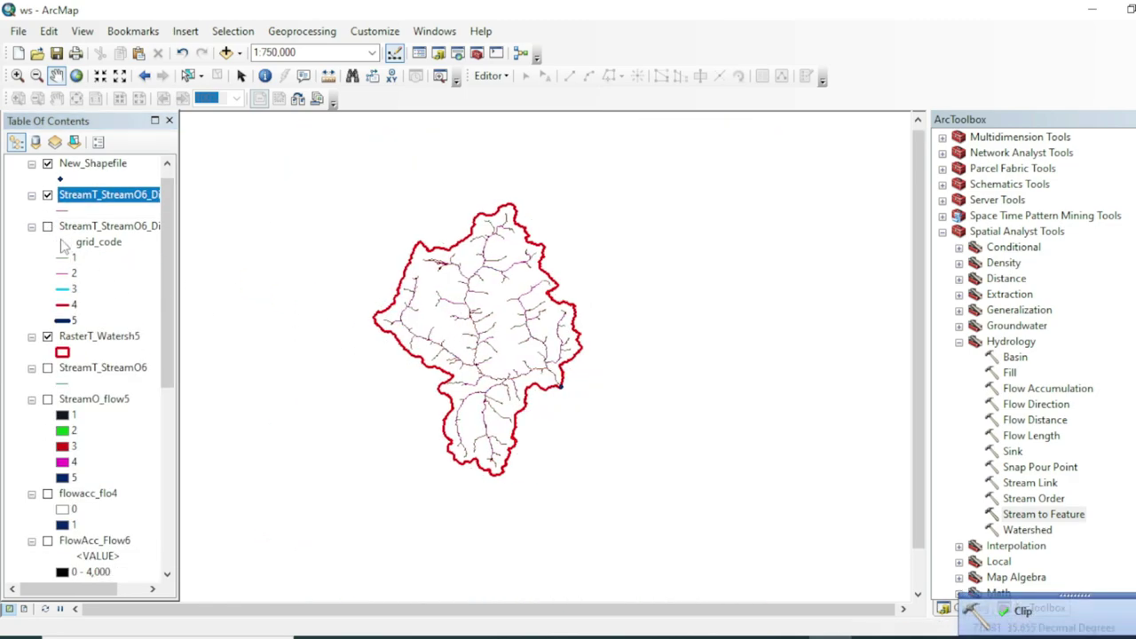
- Symbolize the clipped streams by unique grid_code values, adding all values, and give value 4 a thick dark blue line
{"action": "double_click", "coordinate": [106, 194]}
{"action": "left_click", "coordinate": [346, 190]}
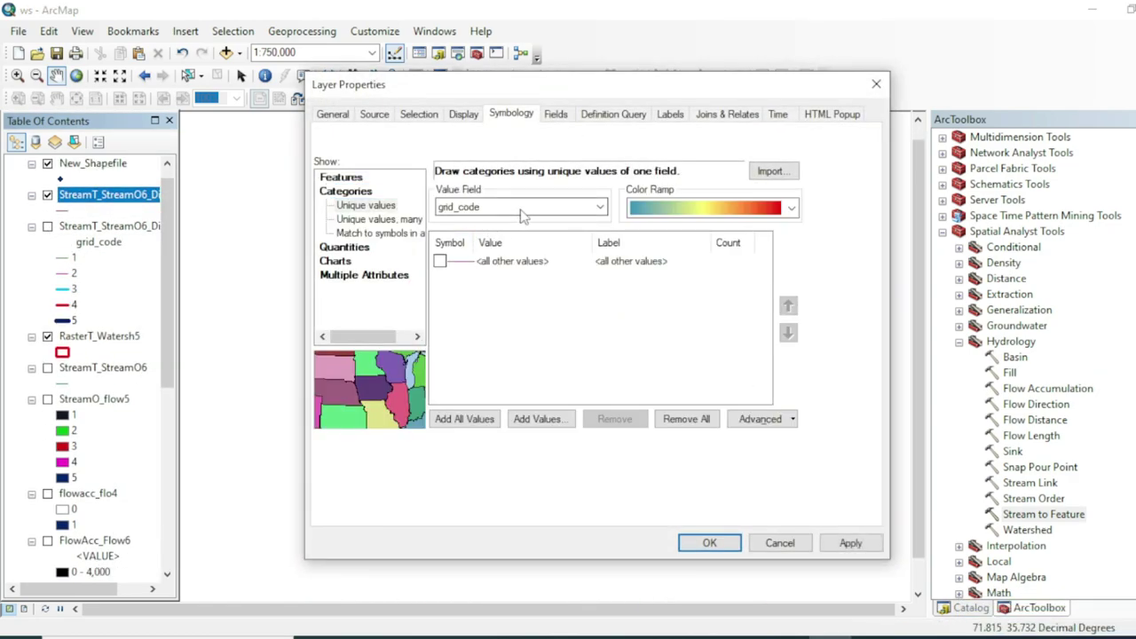
{"action": "left_click", "coordinate": [468, 418]}
{"action": "double_click", "coordinate": [444, 334]}
{"action": "left_click", "coordinate": [490, 604]}
- Set the clipped layer's grid_code 3 symbol to light blue and its grid_code 2 symbol to red, both with thicker lines
{"action": "double_click", "coordinate": [443, 319]}
{"action": "left_click", "coordinate": [551, 351]}
{"action": "left_click", "coordinate": [552, 395]}
{"action": "left_click", "coordinate": [491, 604]}
{"action": "double_click", "coordinate": [444, 304]}
{"action": "left_click", "coordinate": [551, 351]}
{"action": "left_click", "coordinate": [552, 395]}
{"action": "left_click", "coordinate": [490, 604]}
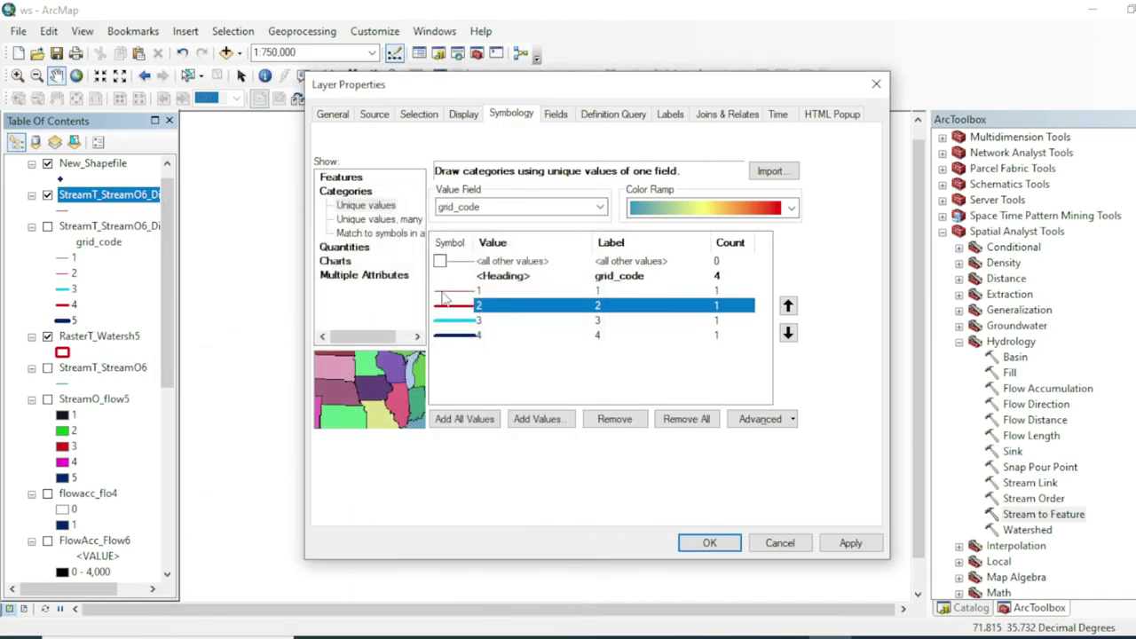
- Change the clipped layer's grid_code 1 symbol to magenta and apply the unique-value symbology
{"action": "double_click", "coordinate": [444, 364]}
{"action": "left_click", "coordinate": [551, 351]}
{"action": "left_click", "coordinate": [532, 426]}
{"action": "left_click", "coordinate": [490, 604]}
{"action": "left_click", "coordinate": [709, 617]}
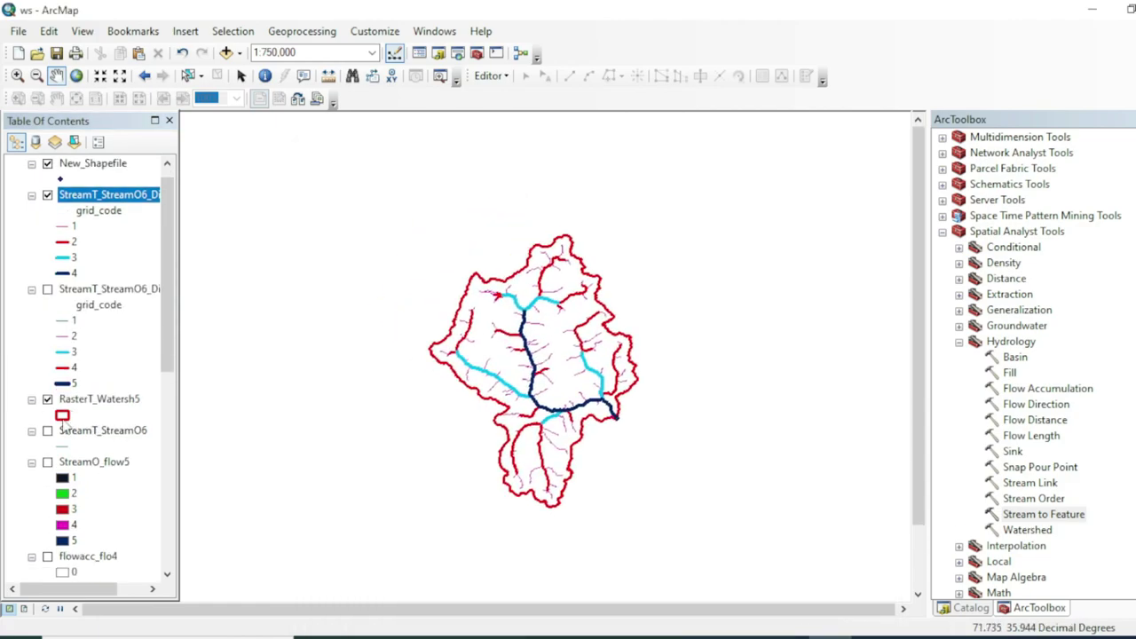
- Change the outline color of the RasterT_Watersh5 watershed polygon to black
{"action": "double_click", "coordinate": [62, 349]}
{"action": "left_click", "coordinate": [577, 408]}
{"action": "left_click", "coordinate": [684, 218]}
{"action": "left_click", "coordinate": [488, 604]}
{"action": "scroll", "coordinate": [531, 391], "scroll_direction": "up", "scroll_amount": 1}
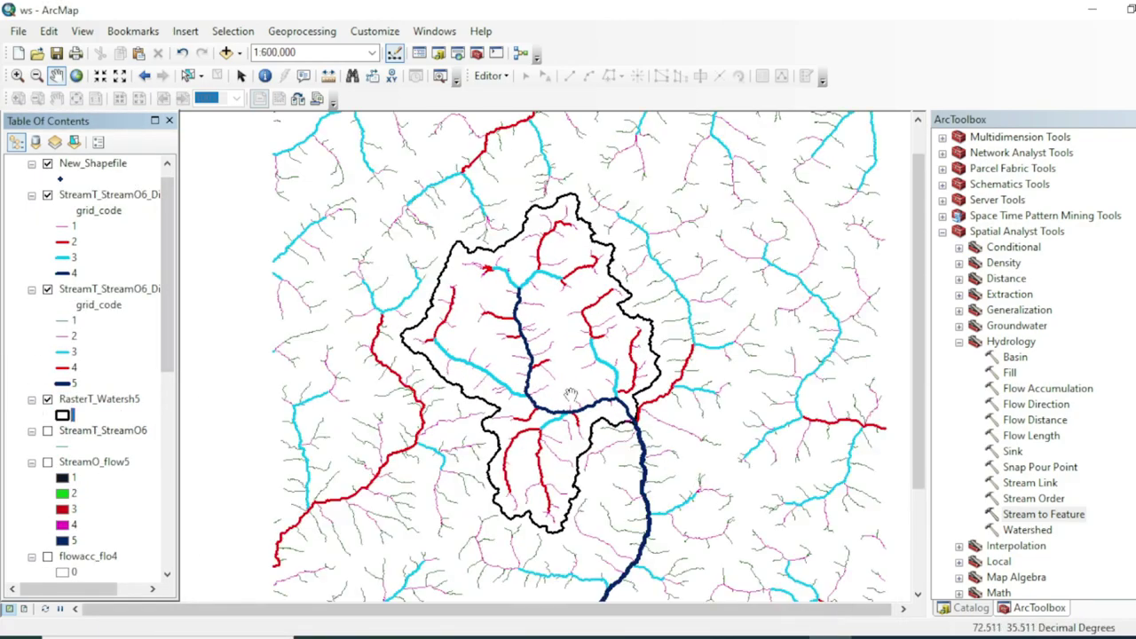
- Toggle the watershed boundary off and on, then hide the unclipped streams to inspect the clipped network inside the watershed
{"action": "left_click", "coordinate": [47, 399]}
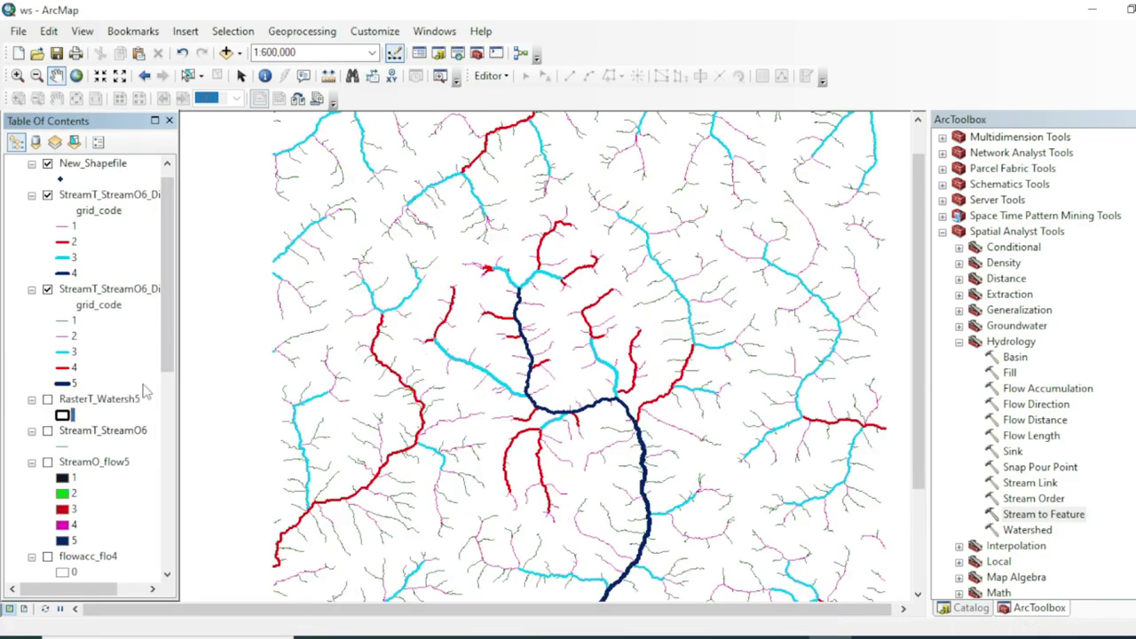
{"action": "left_click", "coordinate": [47, 399]}
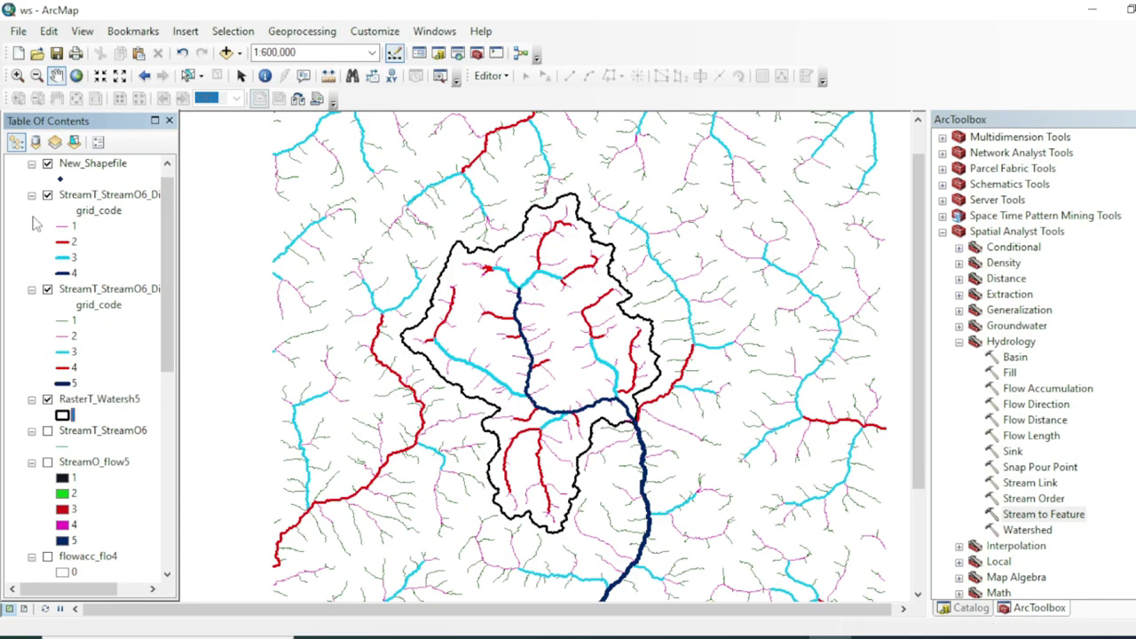
{"action": "left_click", "coordinate": [47, 290]}
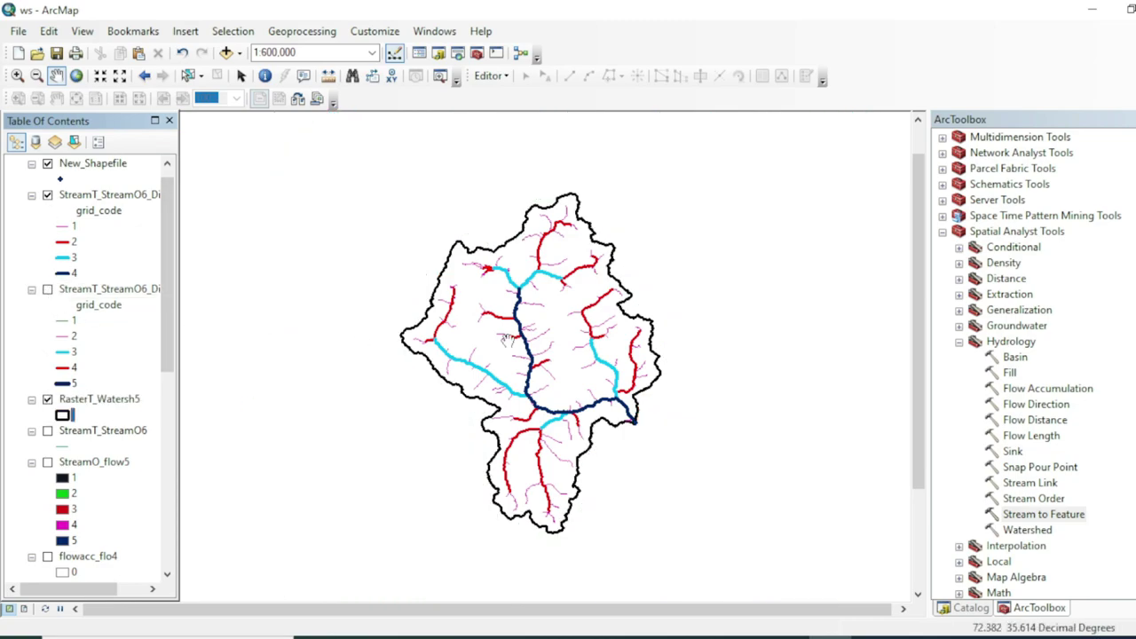
{"action": "left_click_drag", "start_coordinate": [522, 277], "coordinate": [509, 260]}
{"action": "scroll", "coordinate": [511, 291], "scroll_direction": "down", "scroll_amount": 1}
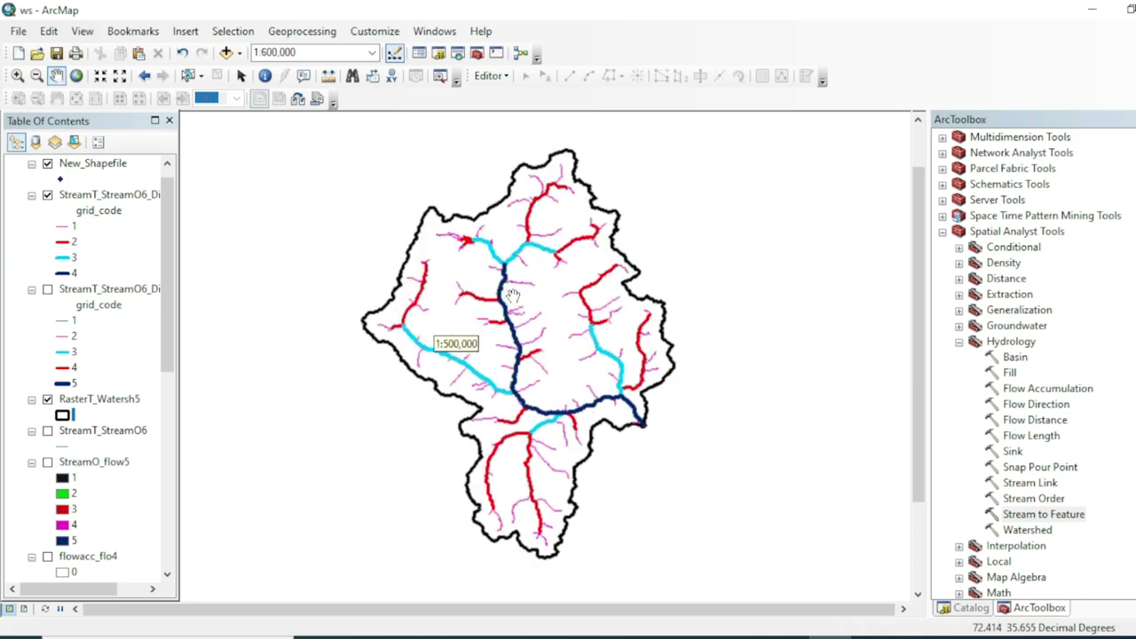
{"action": "scroll", "coordinate": [539, 237], "scroll_direction": "down", "scroll_amount": 2}
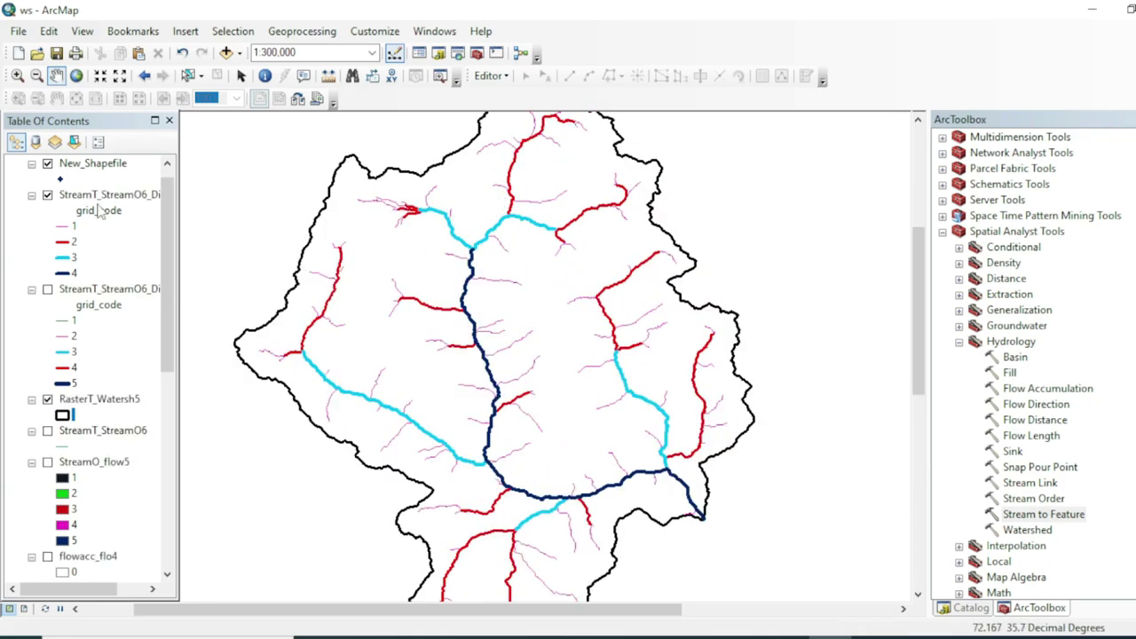
{"action": "left_click_drag", "start_coordinate": [594, 290], "coordinate": [585, 277]}
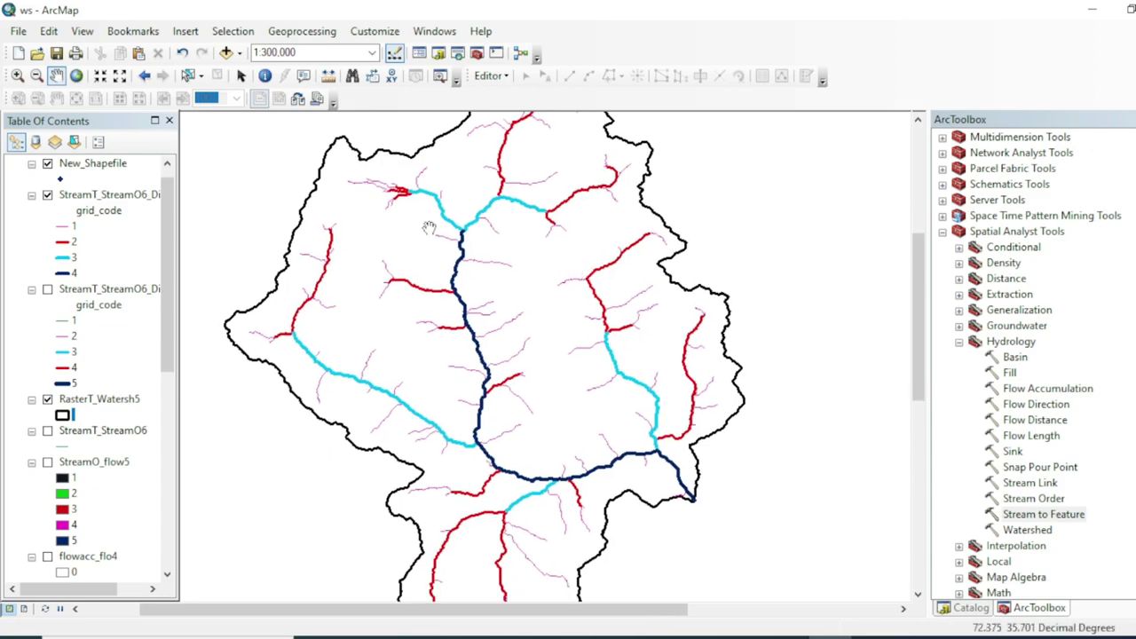
{"action": "scroll", "coordinate": [589, 348], "scroll_direction": "up", "scroll_amount": 2}
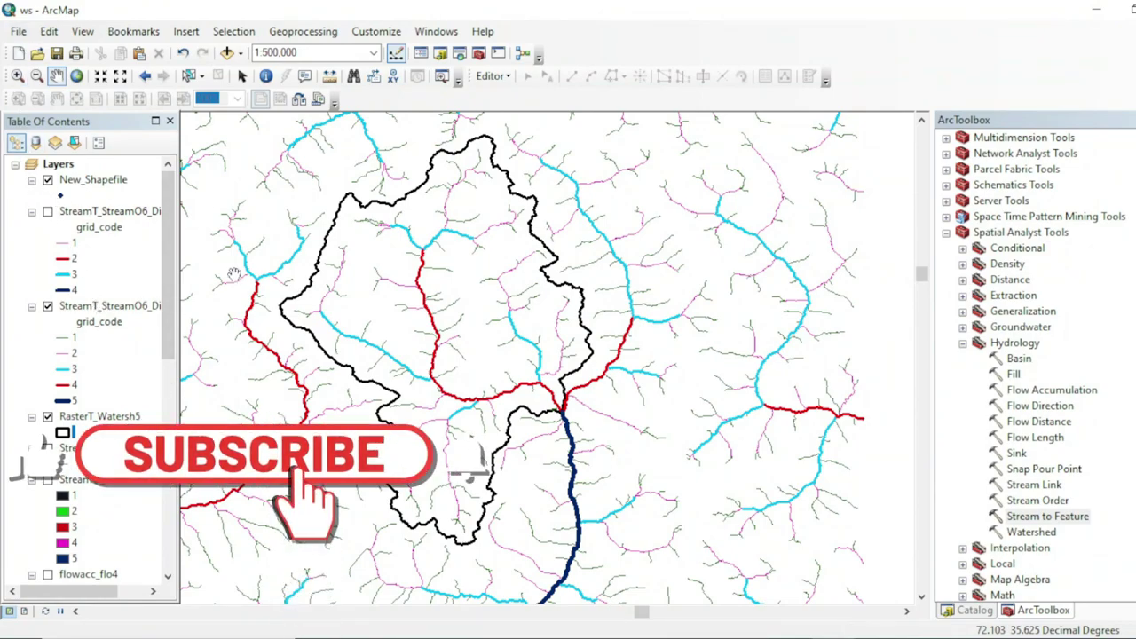
- Turn on the World Imagery basemap beneath the streams and inspect the stream junction at the watershed outlet
{"action": "left_click_drag", "start_coordinate": [401, 288], "coordinate": [424, 293]}
{"action": "left_click_drag", "start_coordinate": [463, 466], "coordinate": [469, 466]}
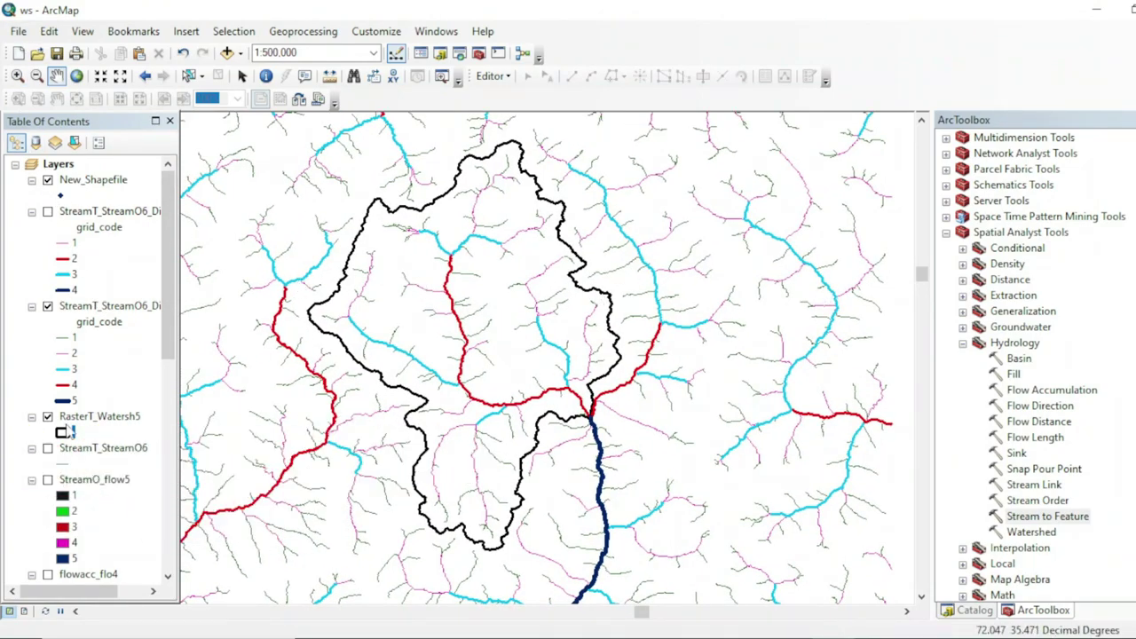
{"action": "scroll", "coordinate": [82, 427], "scroll_direction": "down", "scroll_amount": 9}
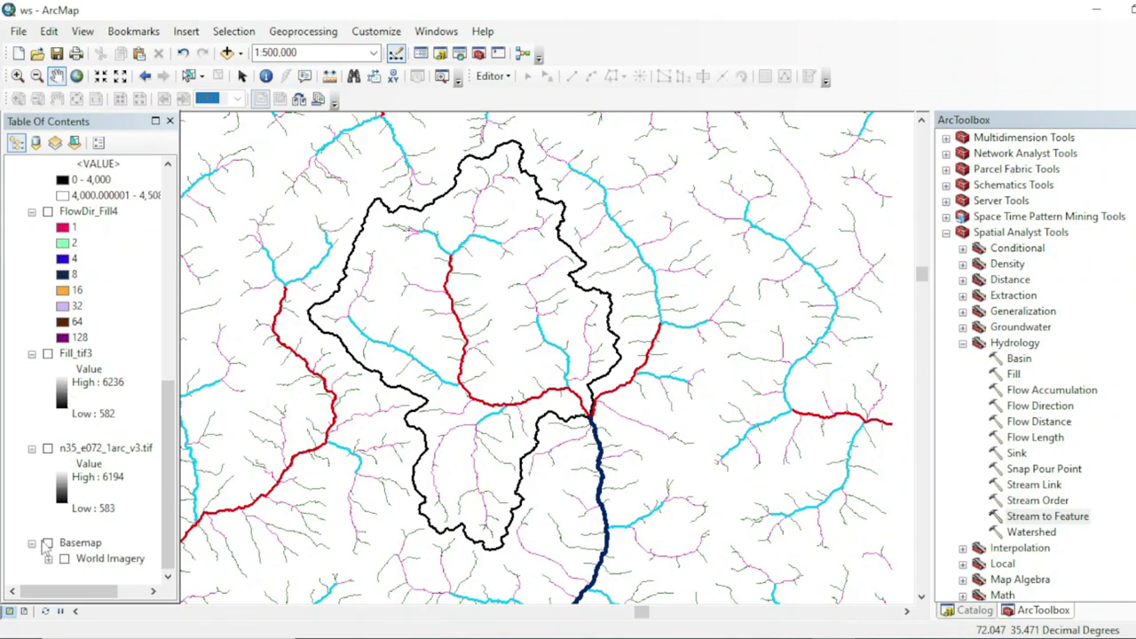
{"action": "left_click", "coordinate": [48, 543]}
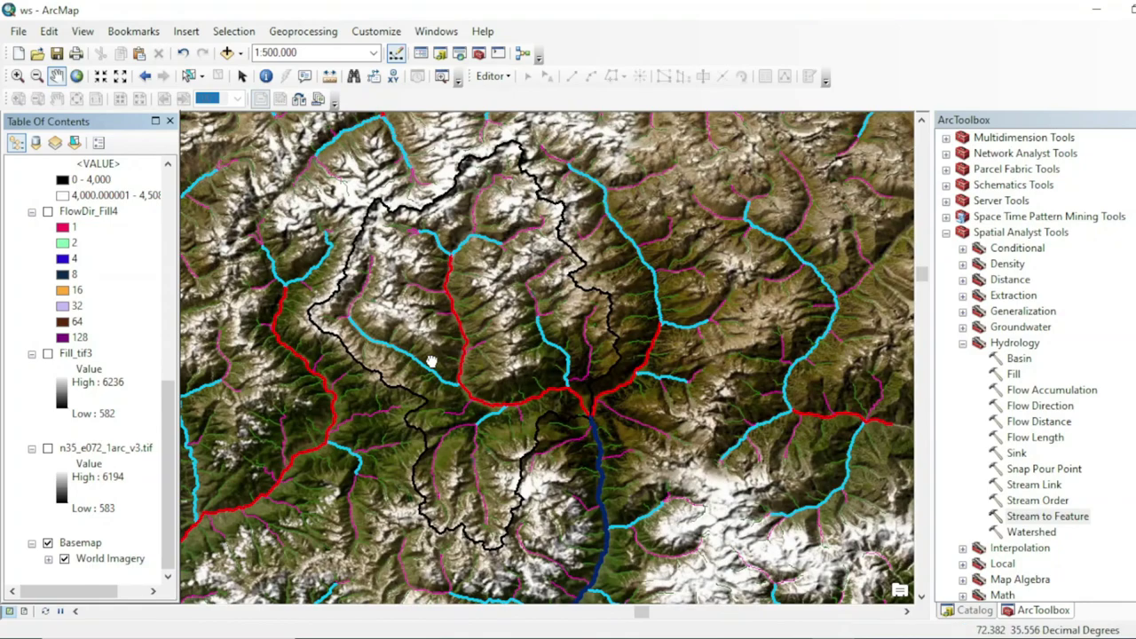
{"action": "scroll", "coordinate": [505, 413], "scroll_direction": "up", "scroll_amount": 4}
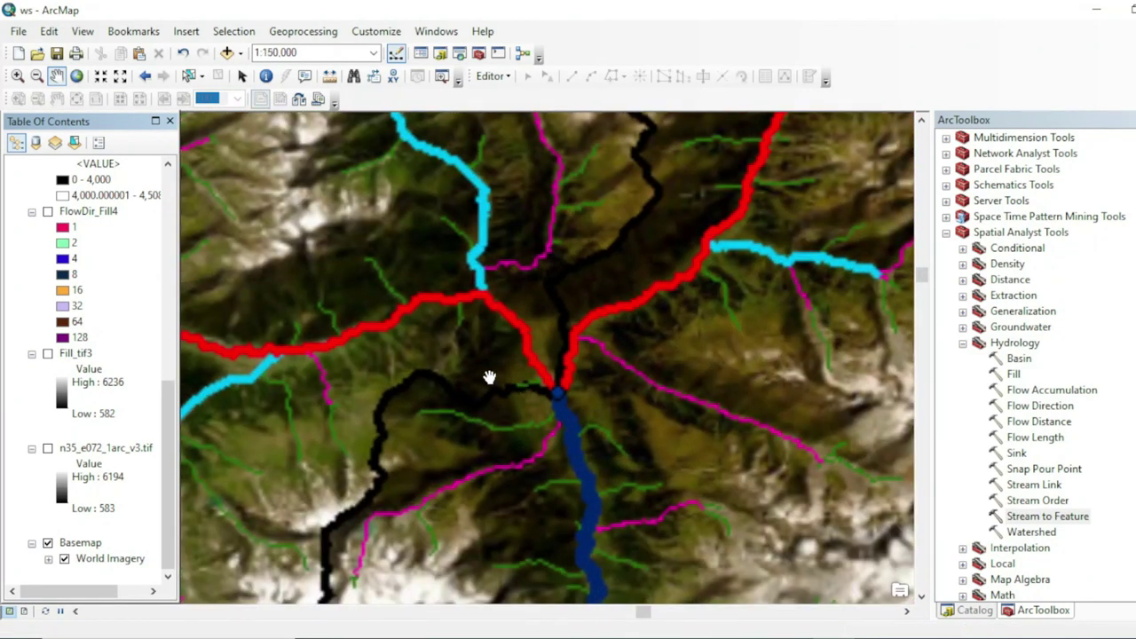
{"action": "left_click_drag", "start_coordinate": [491, 378], "coordinate": [506, 400]}
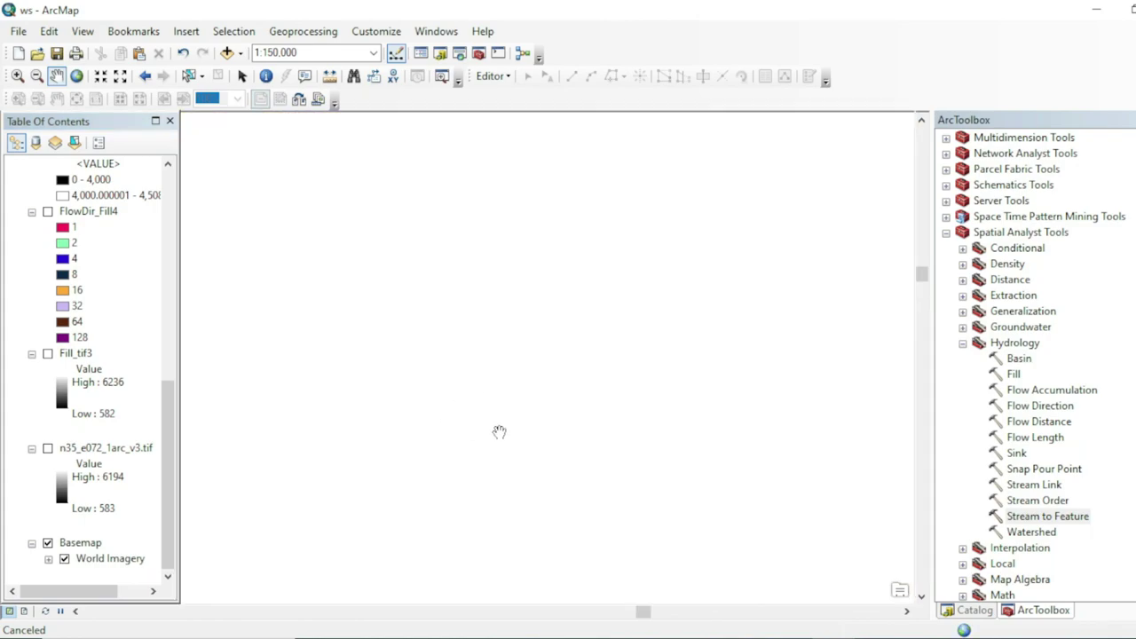
{"action": "scroll", "coordinate": [487, 365], "scroll_direction": "down", "scroll_amount": 2}
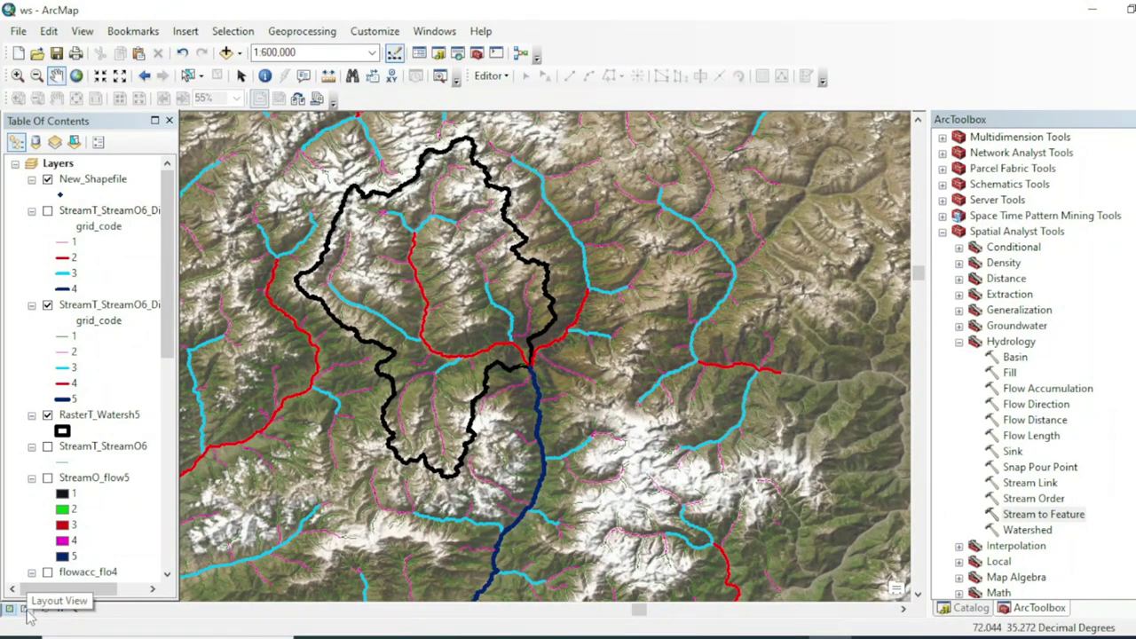
- Switch to layout view and give the RasterT_Watersh5 polygon a cyan fill with a light aqua outline
{"action": "left_click", "coordinate": [27, 611]}
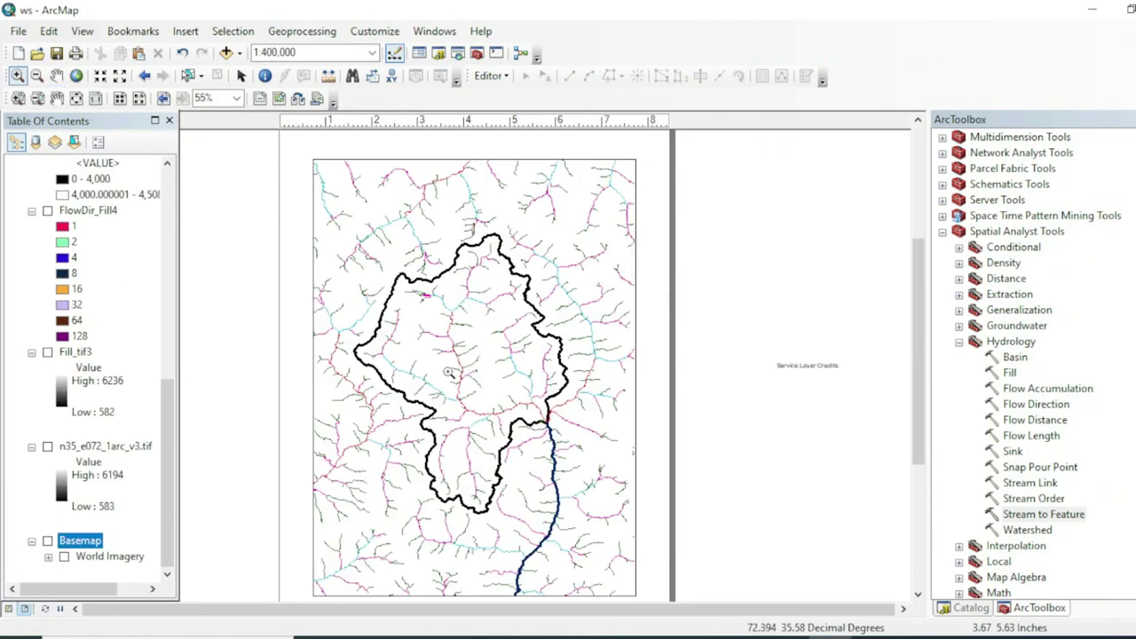
{"action": "scroll", "coordinate": [89, 355], "scroll_direction": "up", "scroll_amount": 5}
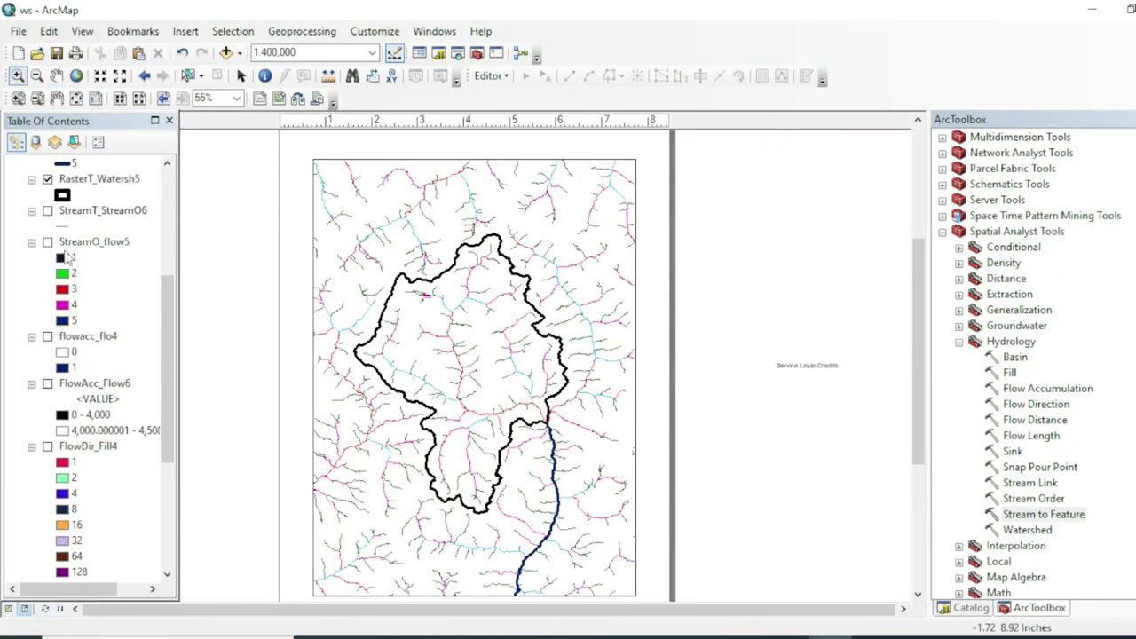
{"action": "left_click", "coordinate": [62, 194]}
{"action": "left_click", "coordinate": [573, 355]}
{"action": "left_click", "coordinate": [679, 432]}
{"action": "left_click", "coordinate": [572, 413]}
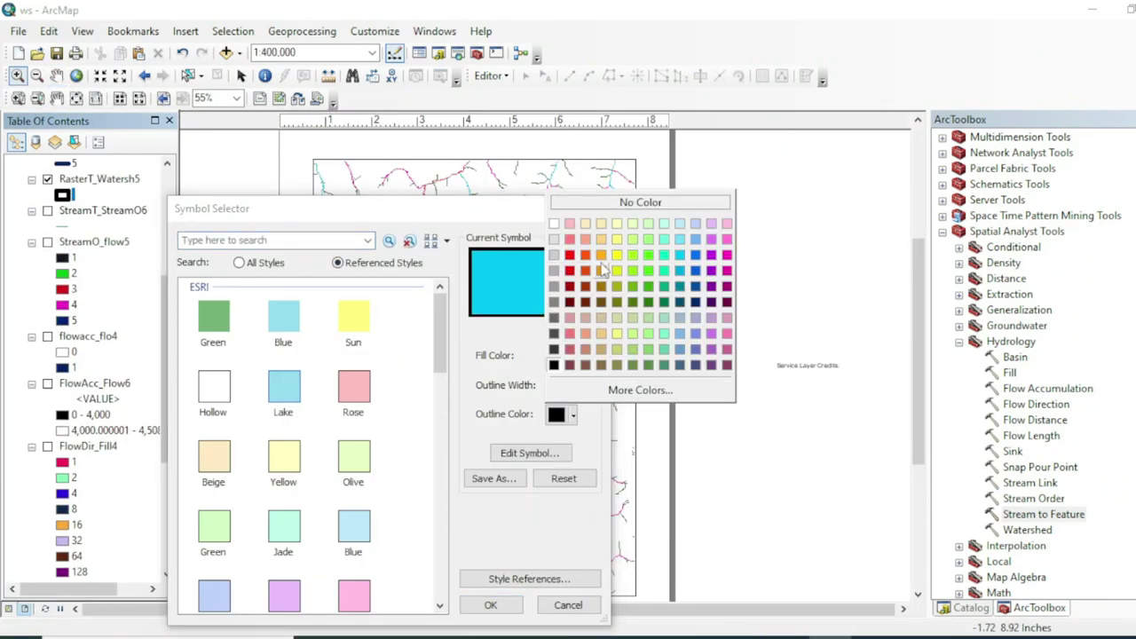
{"action": "left_click", "coordinate": [680, 239]}
{"action": "left_click", "coordinate": [491, 605]}
{"action": "left_click", "coordinate": [56, 76]}
{"action": "left_click_drag", "start_coordinate": [484, 400], "coordinate": [486, 409]}
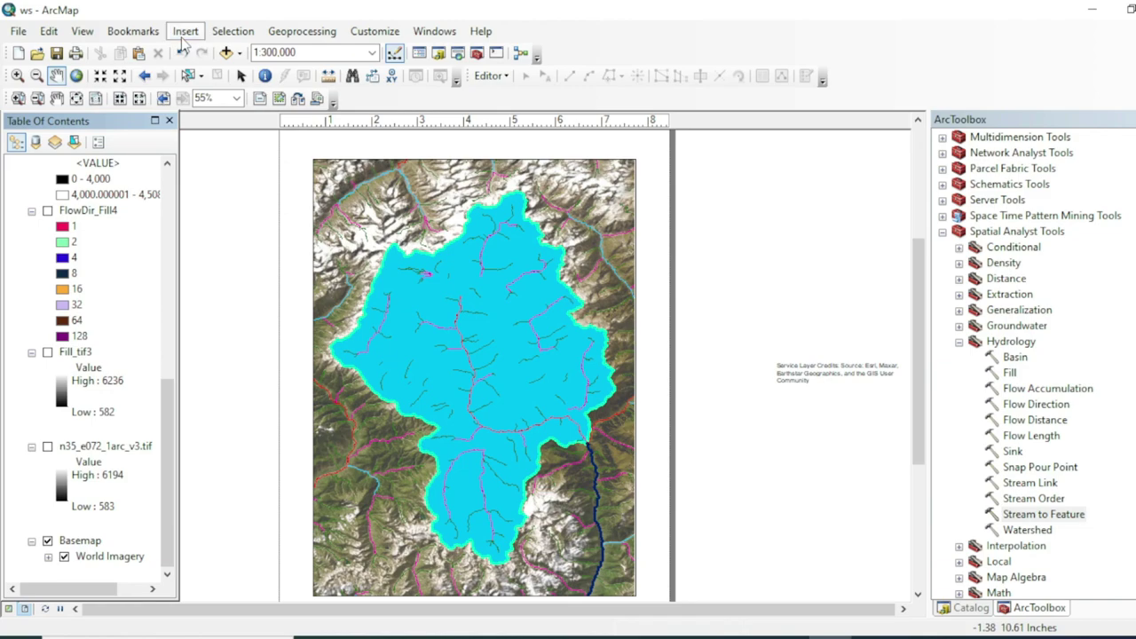
{"action": "left_click", "coordinate": [184, 36]}
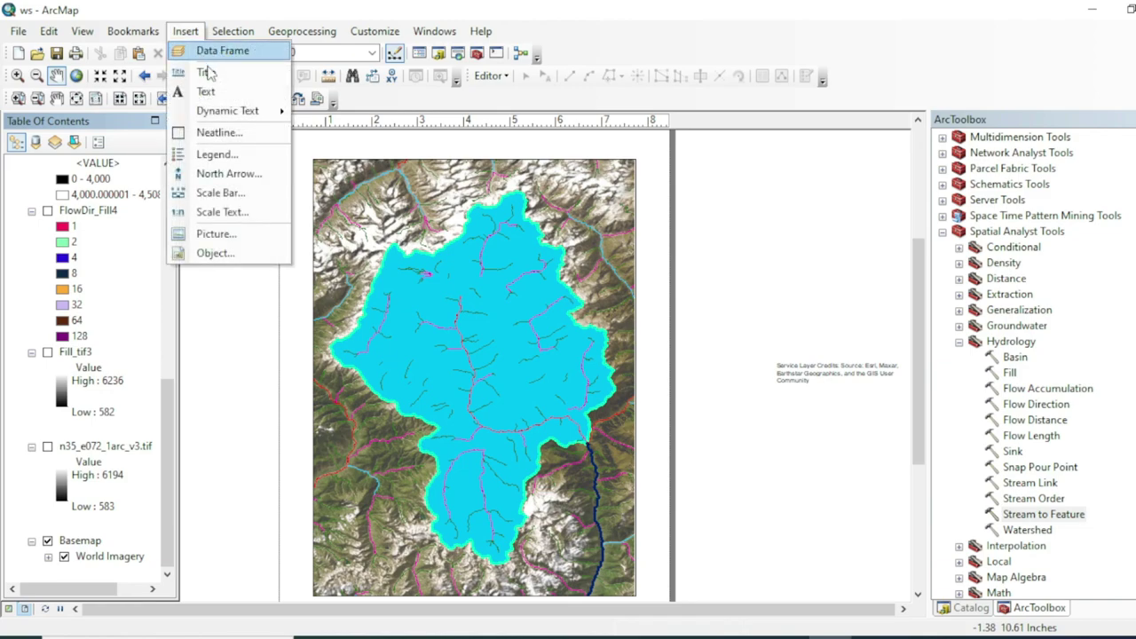
{"action": "left_click", "coordinate": [223, 150]}
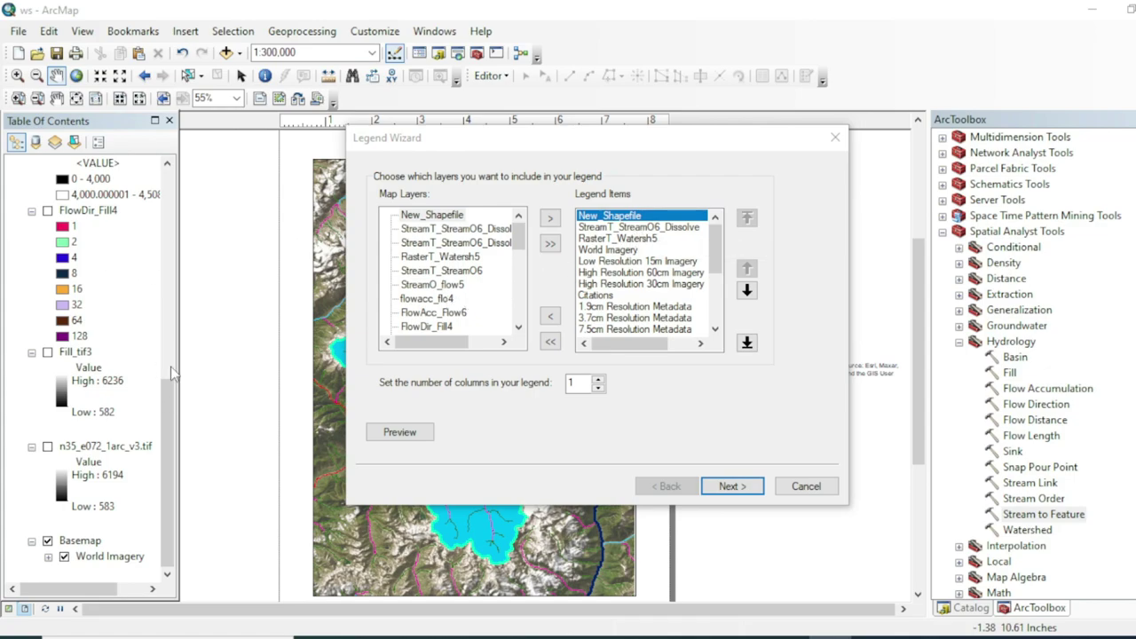
{"action": "left_click", "coordinate": [834, 137]}
{"action": "scroll", "coordinate": [100, 302], "scroll_direction": "up", "scroll_amount": 3}
{"action": "scroll", "coordinate": [100, 302], "scroll_direction": "up", "scroll_amount": 5}
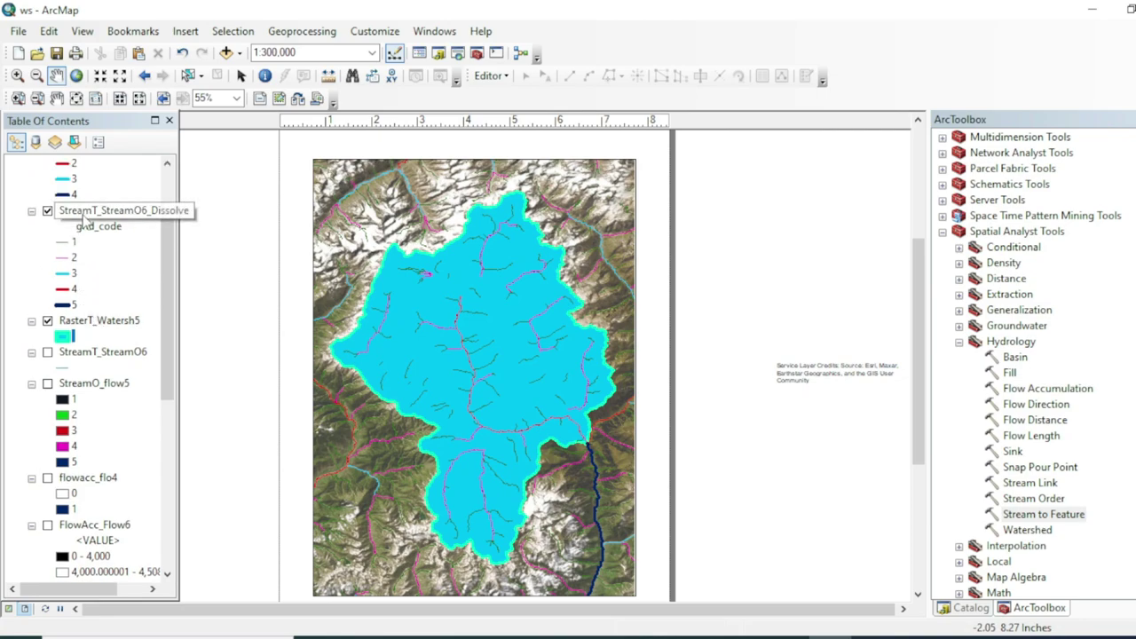
- Insert a legend containing only the StreamT_StreamO6_Dissolve layer, keeping the default frame and spacing settings
{"action": "left_click", "coordinate": [185, 31]}
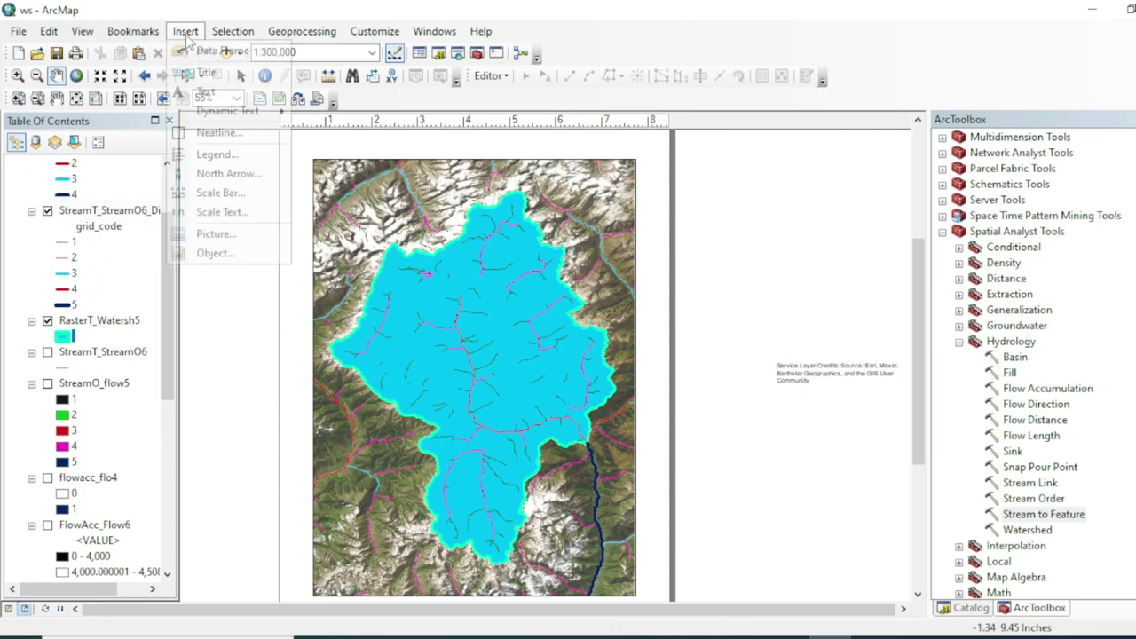
{"action": "left_click", "coordinate": [220, 156]}
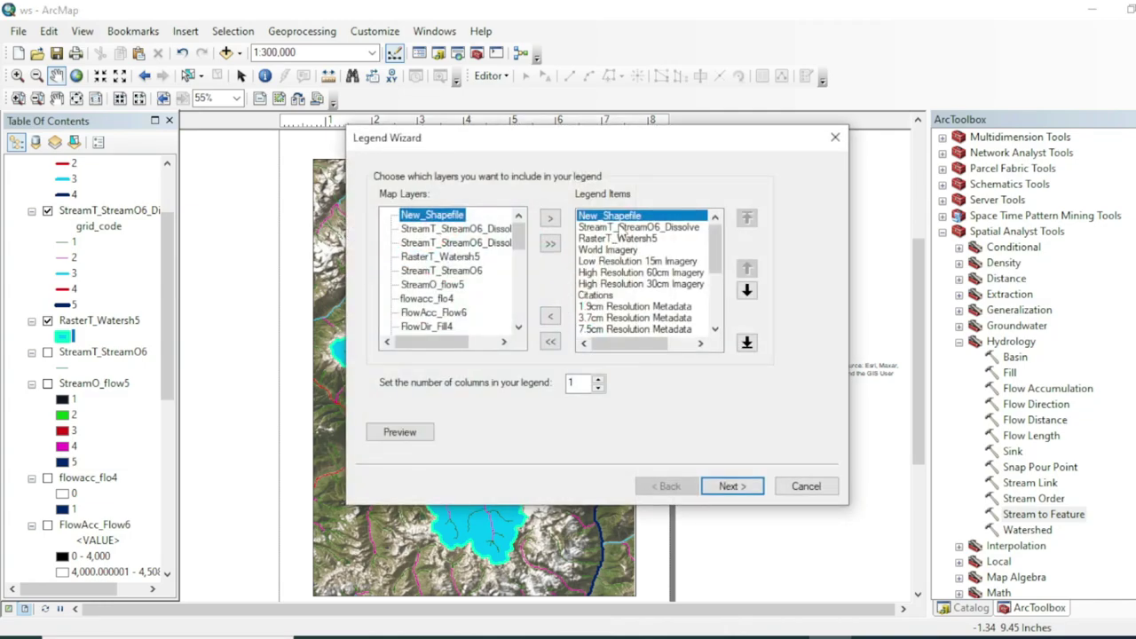
{"action": "scroll", "coordinate": [635, 266], "scroll_direction": "down", "scroll_amount": 4}
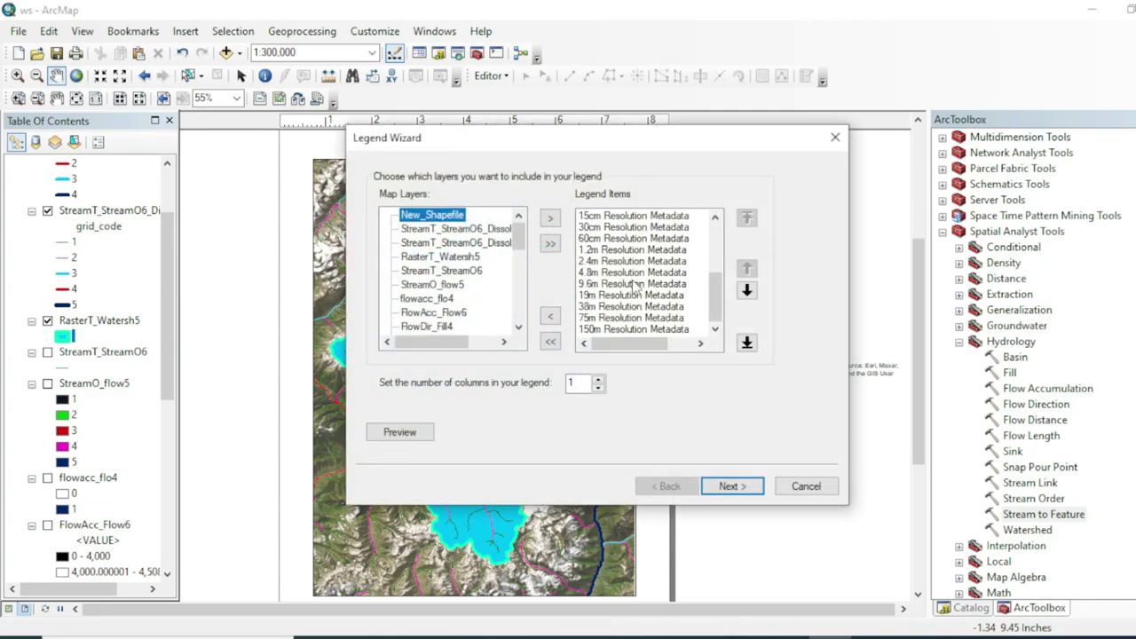
{"action": "left_click_drag", "start_coordinate": [627, 334], "coordinate": [637, 211]}
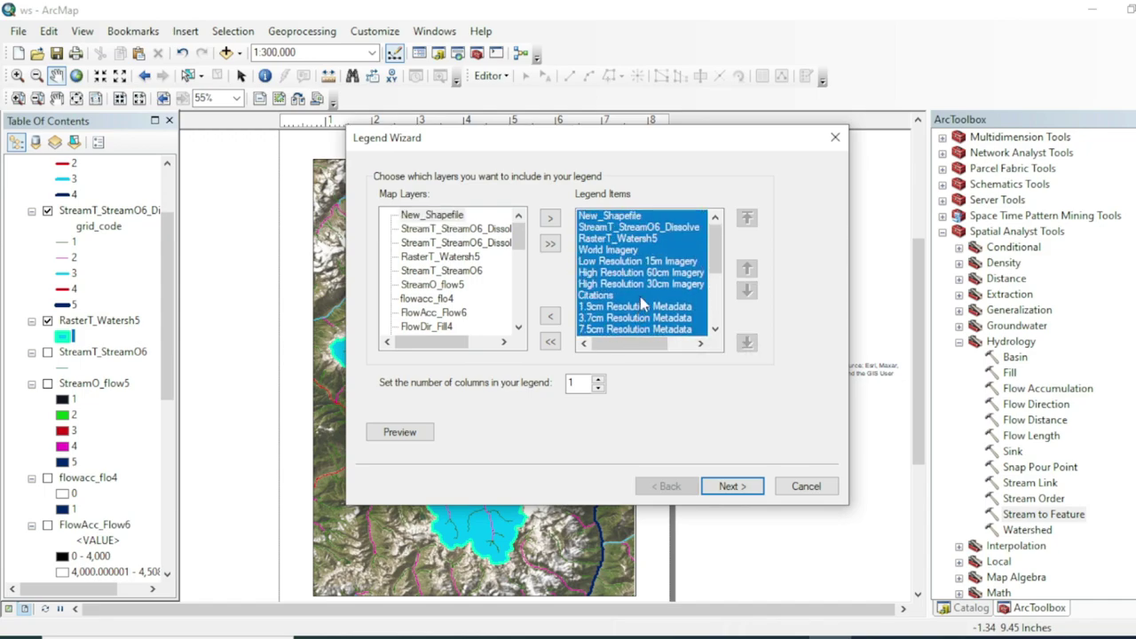
{"action": "left_click", "coordinate": [641, 229], "text": "ctrl"}
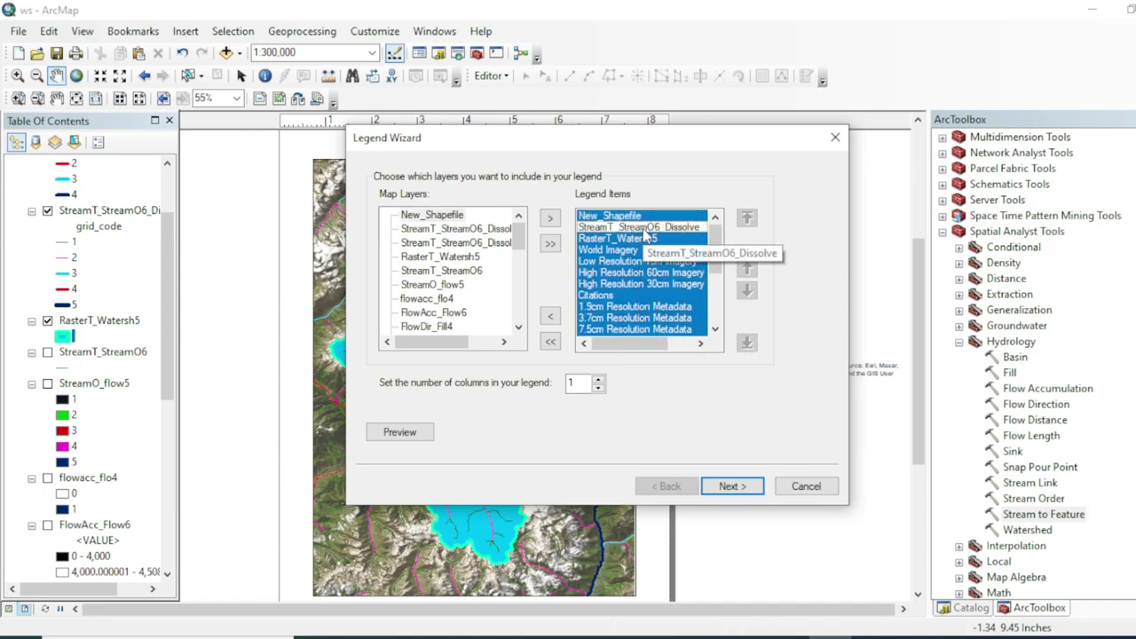
{"action": "left_click", "coordinate": [549, 321]}
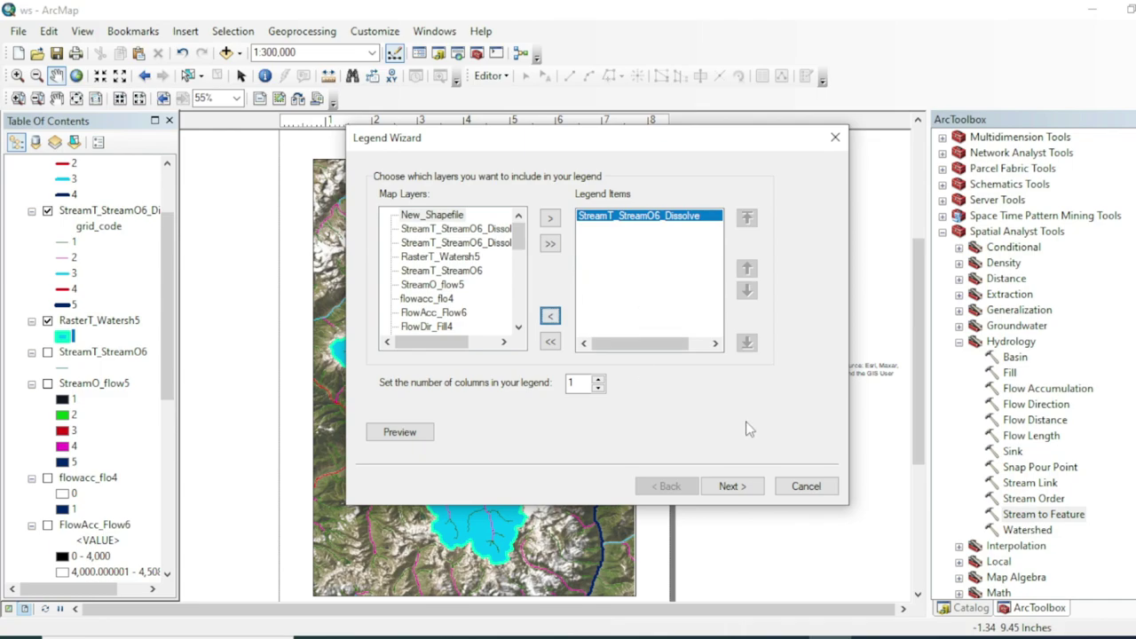
{"action": "left_click", "coordinate": [732, 486]}
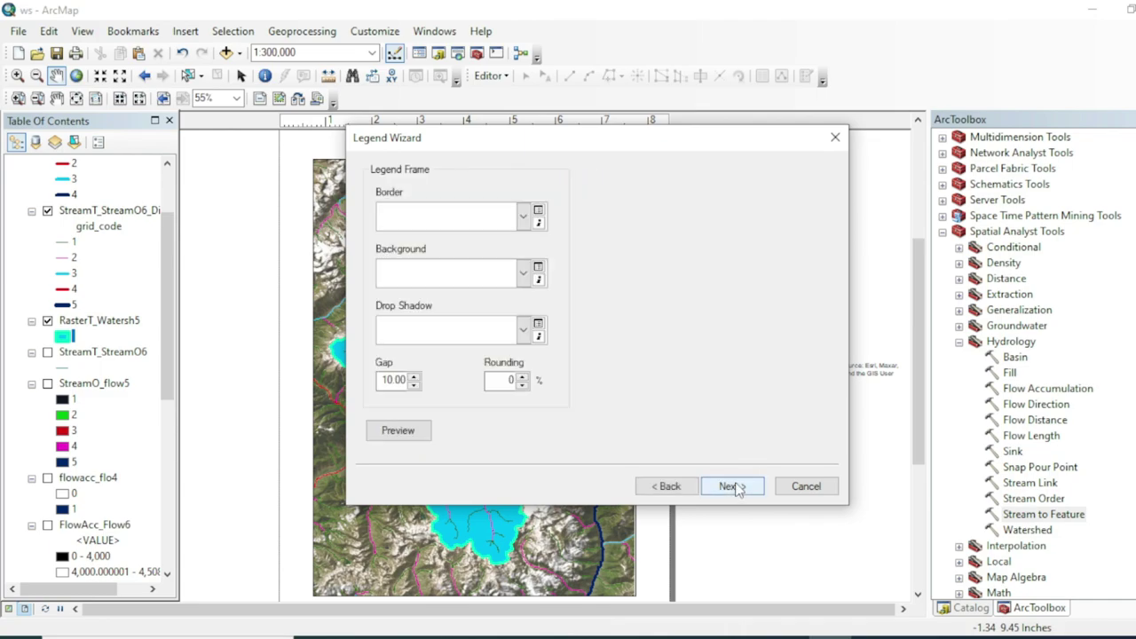
{"action": "left_click", "coordinate": [732, 486]}
{"action": "left_click", "coordinate": [732, 486]}
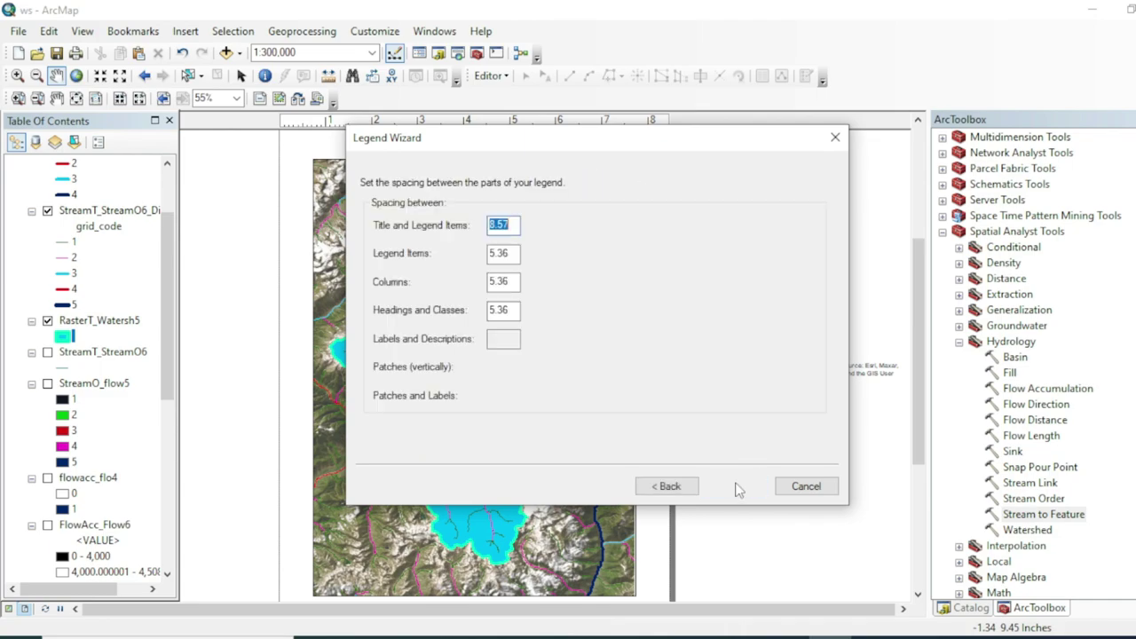
{"action": "left_click", "coordinate": [732, 486]}
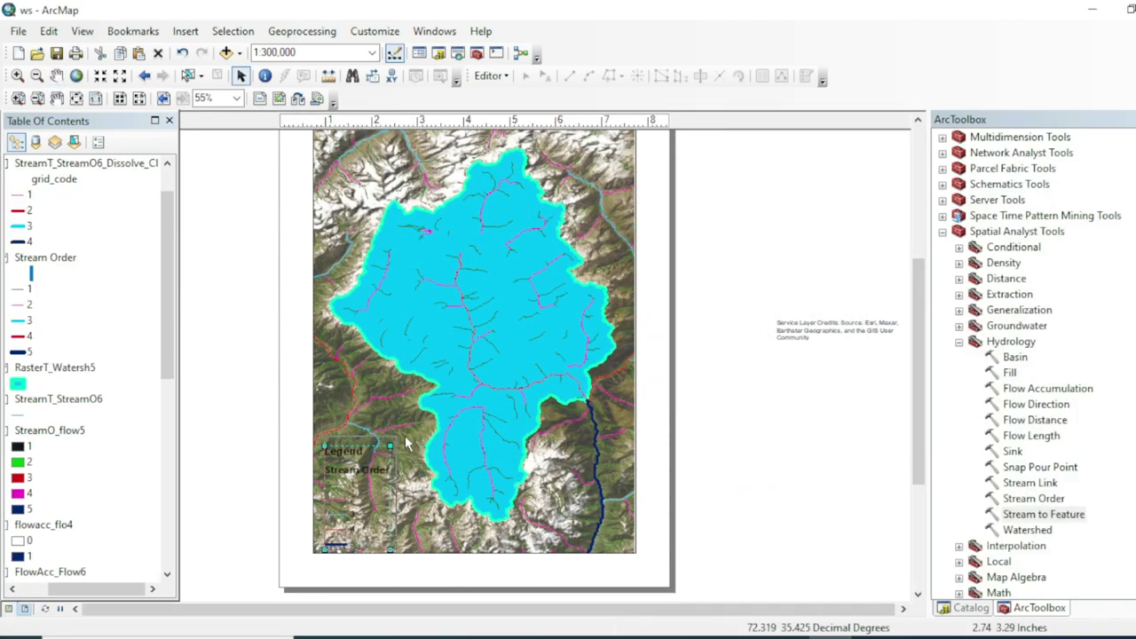
- Give the legend an Olive background and enlarge it in the lower-left corner of the map
{"action": "left_click_drag", "start_coordinate": [391, 448], "coordinate": [396, 436]}
{"action": "left_click", "coordinate": [363, 486]}
{"action": "double_click", "coordinate": [373, 477]}
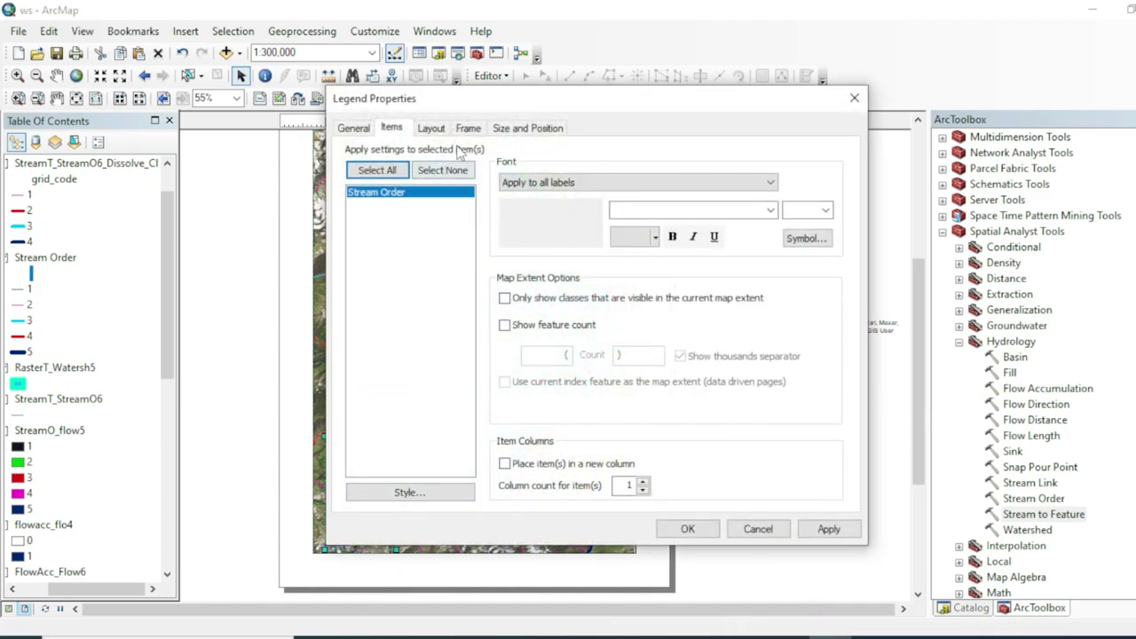
{"action": "left_click", "coordinate": [431, 130]}
{"action": "left_click", "coordinate": [353, 130]}
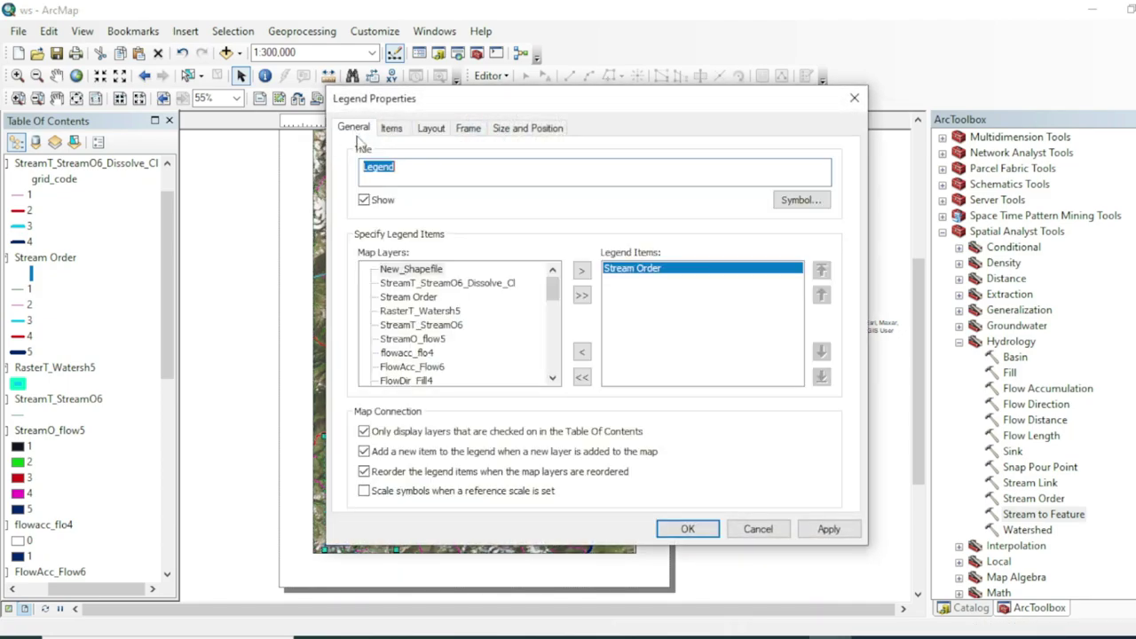
{"action": "left_click", "coordinate": [392, 129]}
{"action": "left_click", "coordinate": [431, 128]}
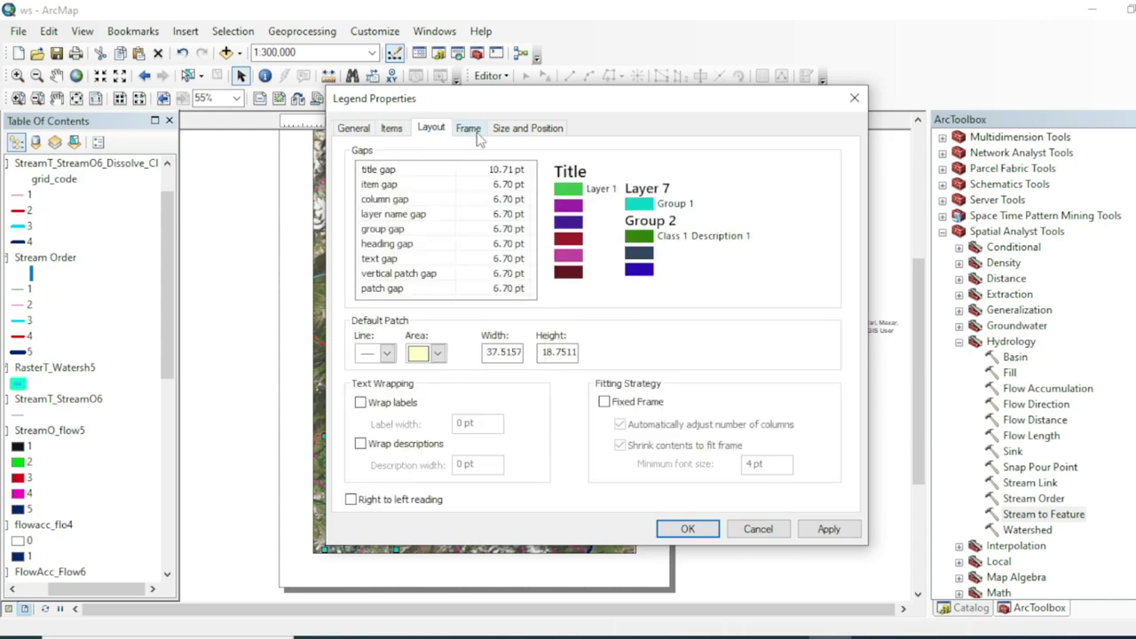
{"action": "left_click", "coordinate": [471, 128]}
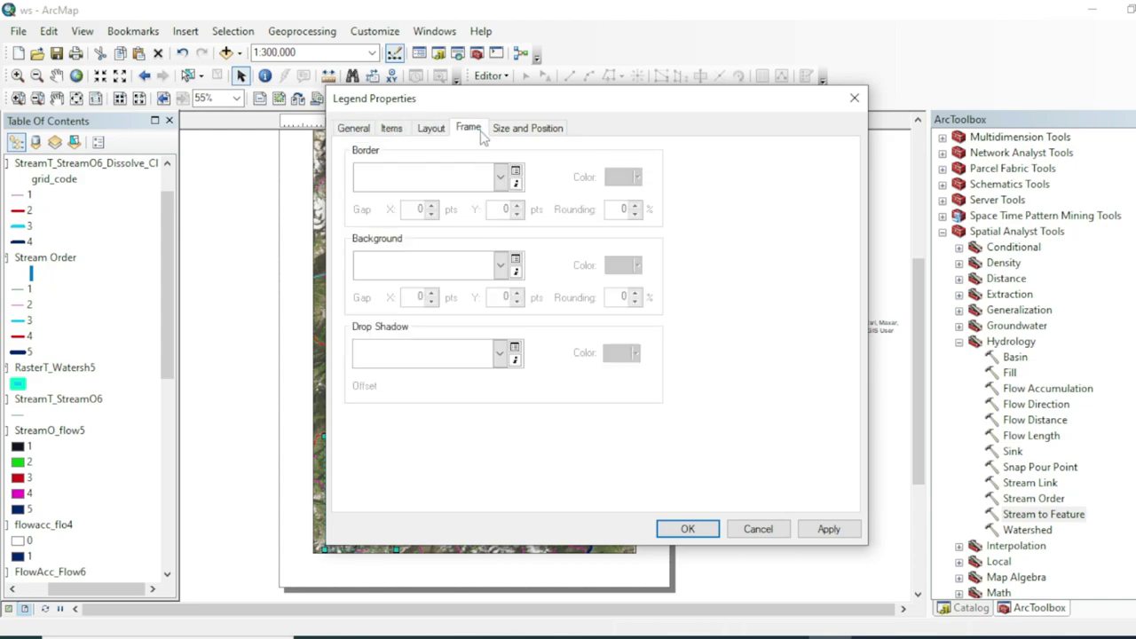
{"action": "left_click", "coordinate": [502, 265]}
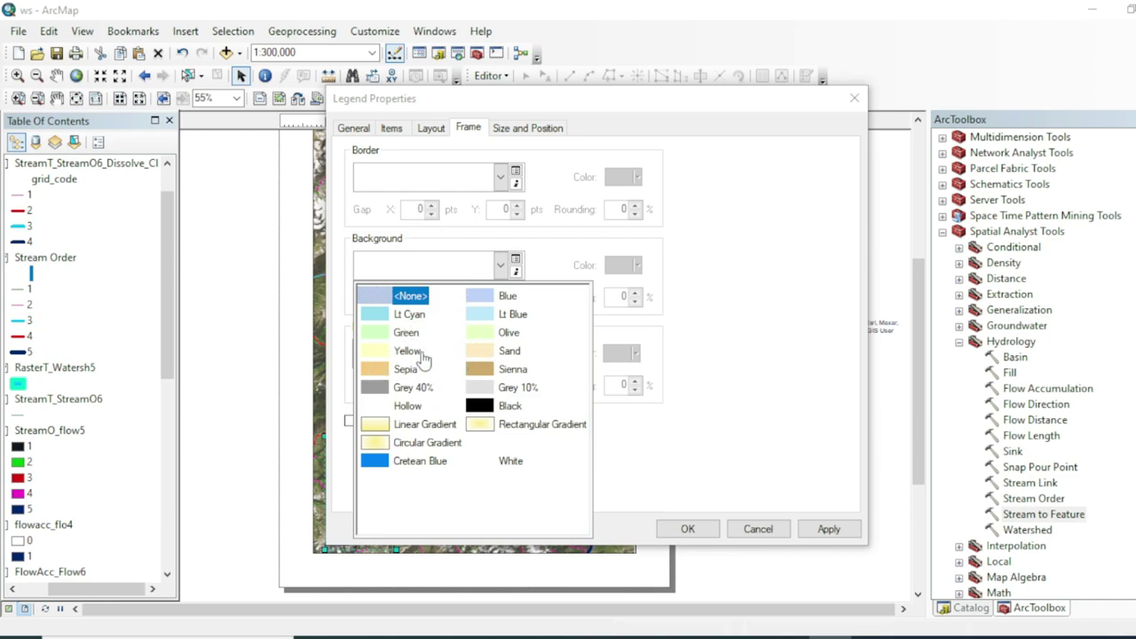
{"action": "left_click", "coordinate": [486, 333]}
{"action": "left_click", "coordinate": [686, 528]}
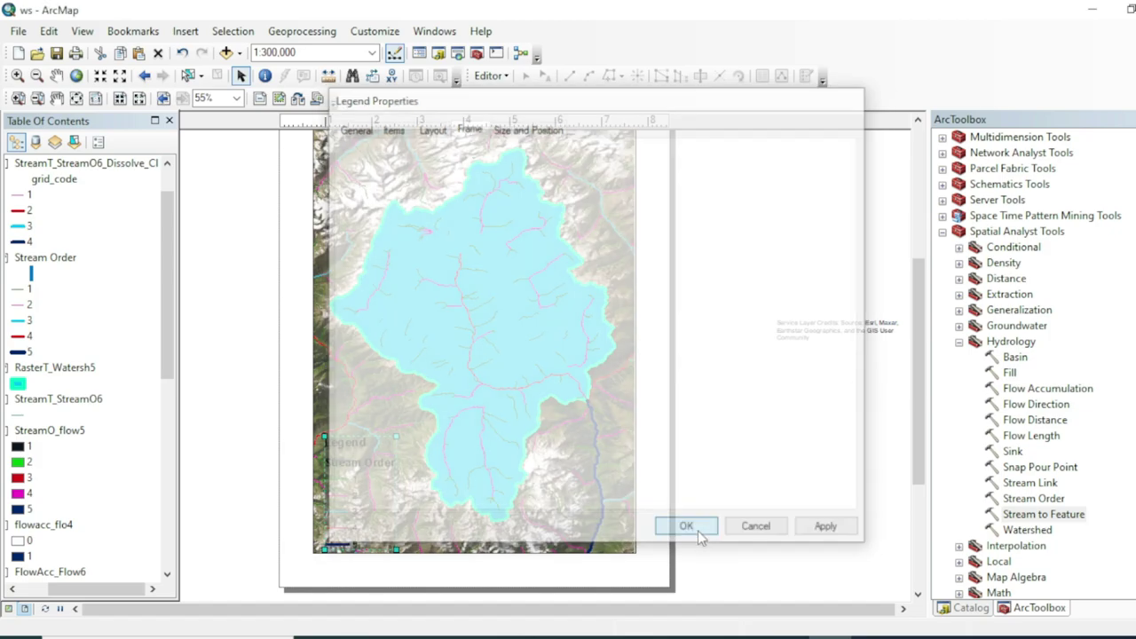
{"action": "left_click_drag", "start_coordinate": [395, 435], "coordinate": [405, 408]}
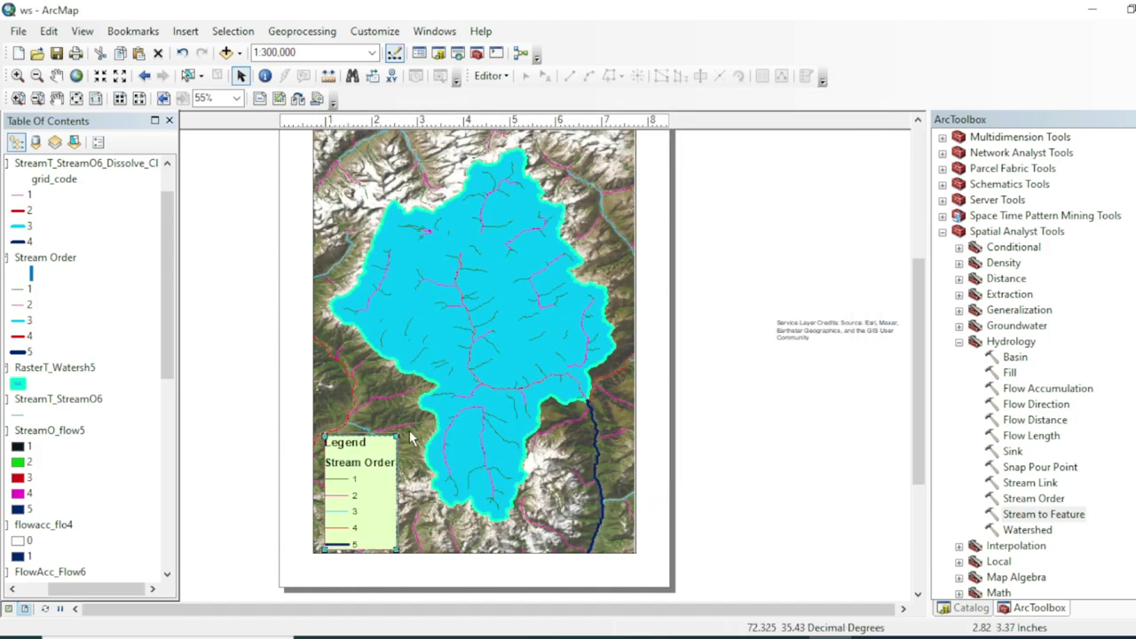
- Insert a metric alternating scale bar and place it along the map's lower edge beside the legend
{"action": "left_click", "coordinate": [186, 31]}
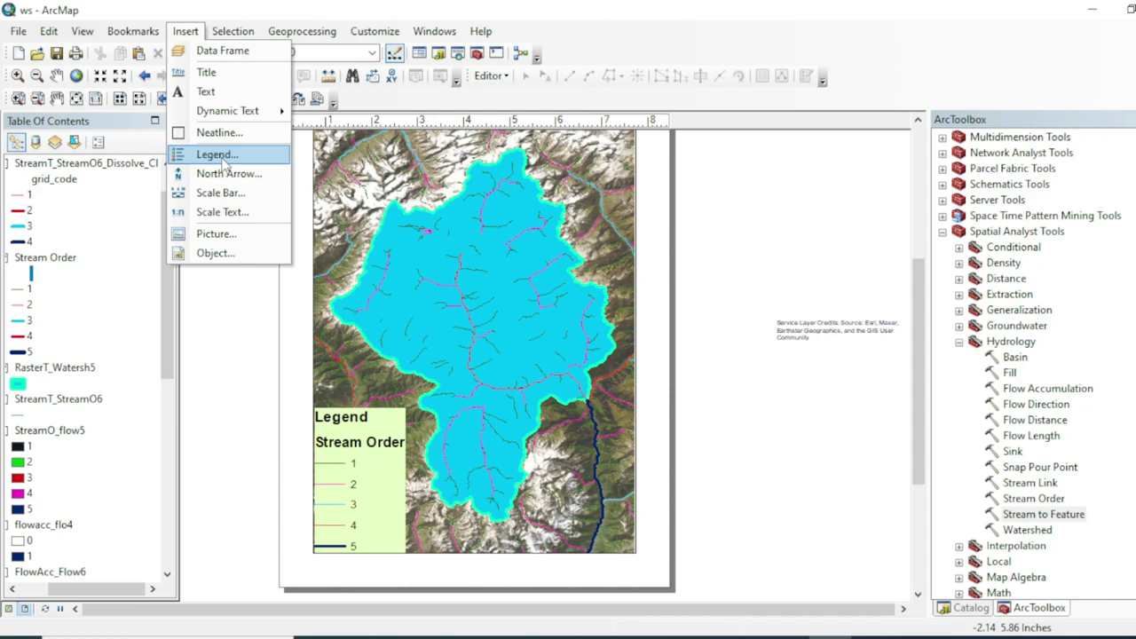
{"action": "left_click", "coordinate": [220, 195]}
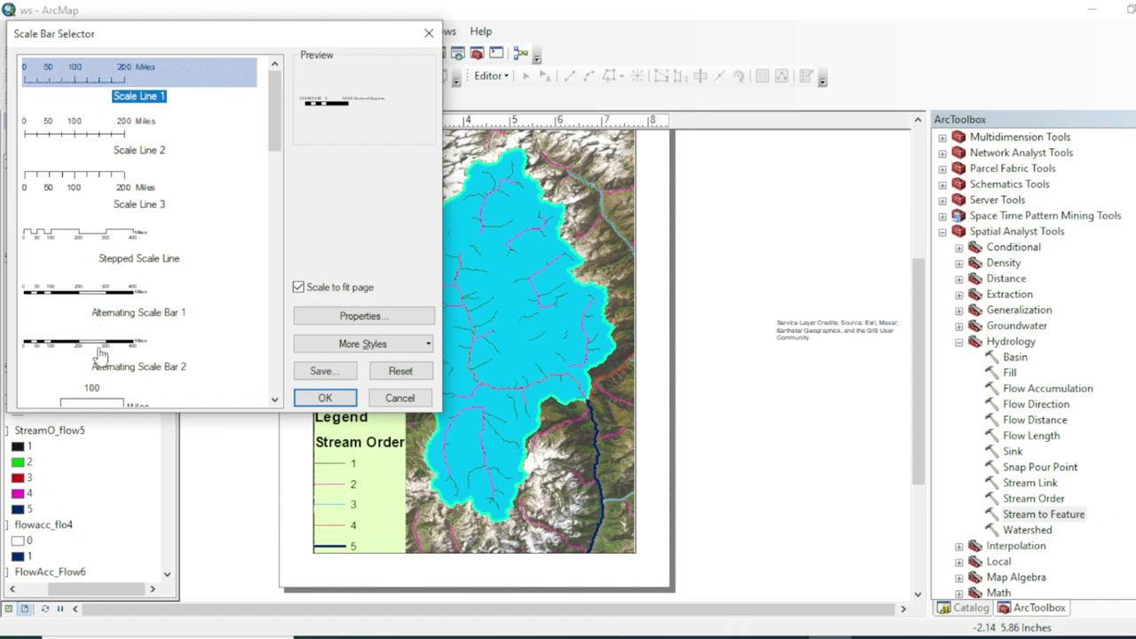
{"action": "scroll", "coordinate": [102, 346], "scroll_direction": "down", "scroll_amount": 10}
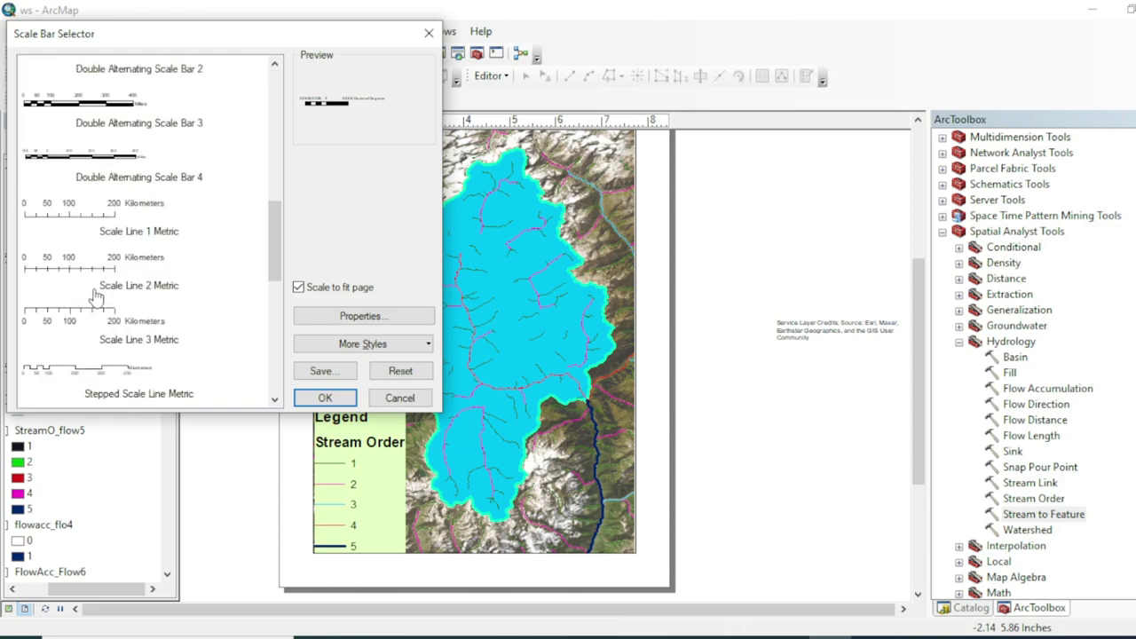
{"action": "scroll", "coordinate": [98, 311], "scroll_direction": "down", "scroll_amount": 5}
{"action": "left_click", "coordinate": [137, 183]}
{"action": "left_click", "coordinate": [325, 397]}
{"action": "left_click_drag", "start_coordinate": [504, 354], "coordinate": [508, 548]}
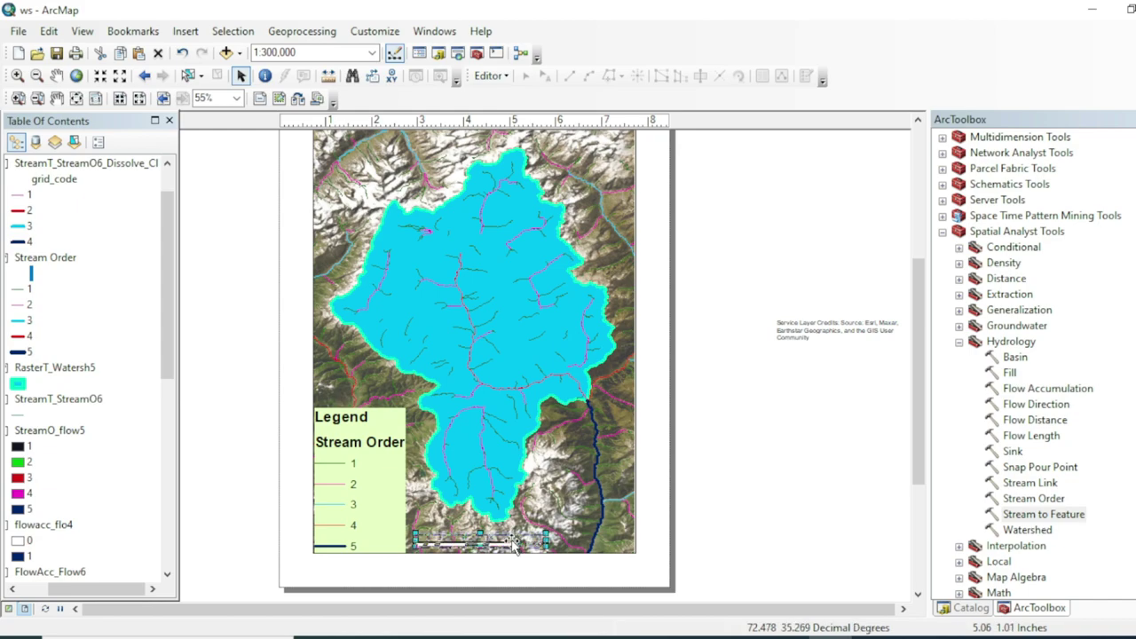
- Set the scale bar's unit label to Km and its text color to black
{"action": "left_click", "coordinate": [541, 501]}
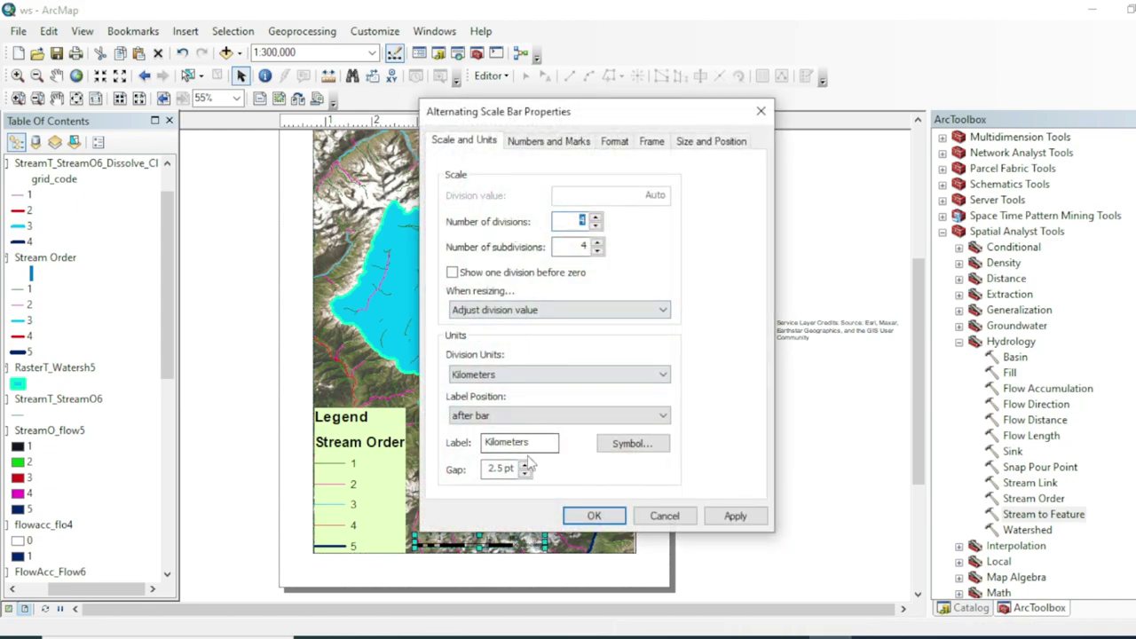
{"action": "double_click", "coordinate": [530, 441]}
{"action": "type", "text": "Km"}
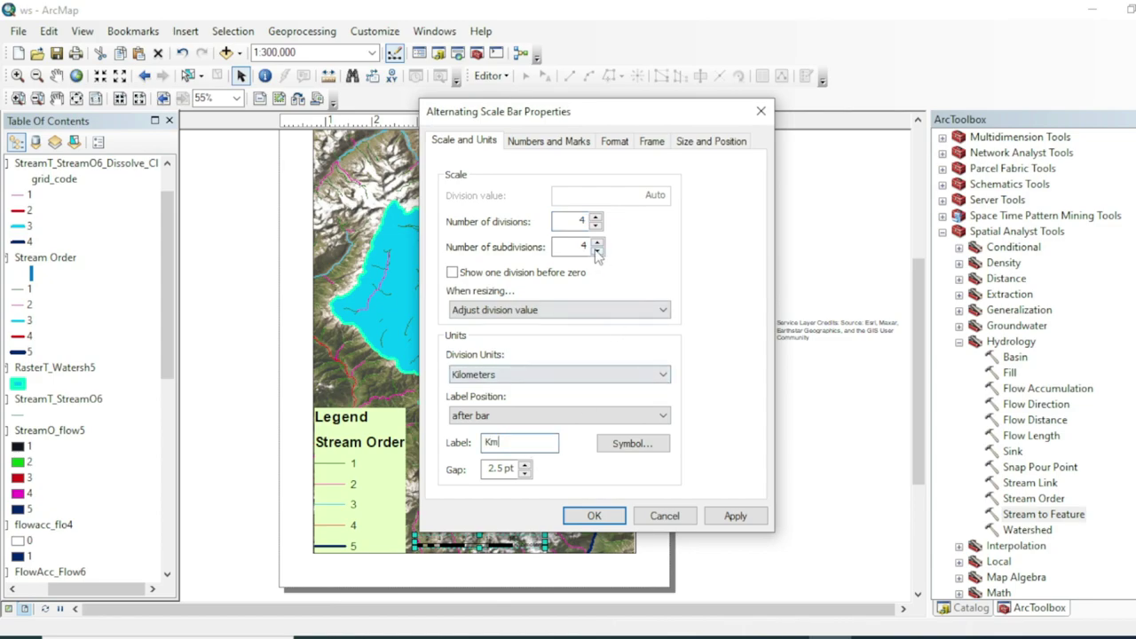
{"action": "left_click", "coordinate": [614, 141]}
{"action": "left_click", "coordinate": [539, 242]}
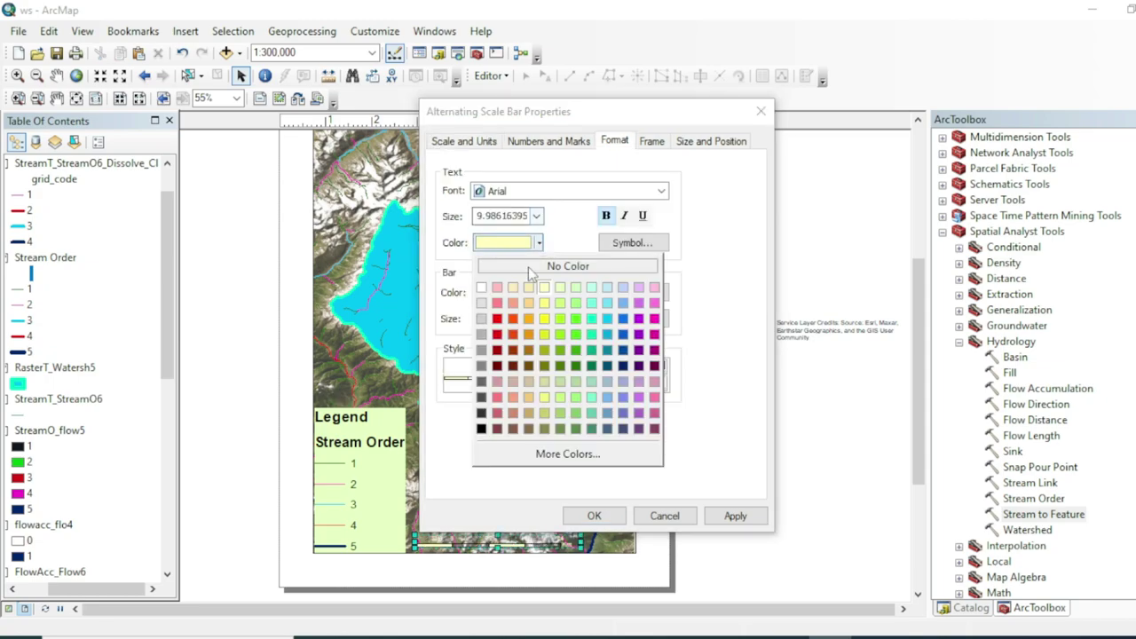
{"action": "left_click", "coordinate": [480, 428]}
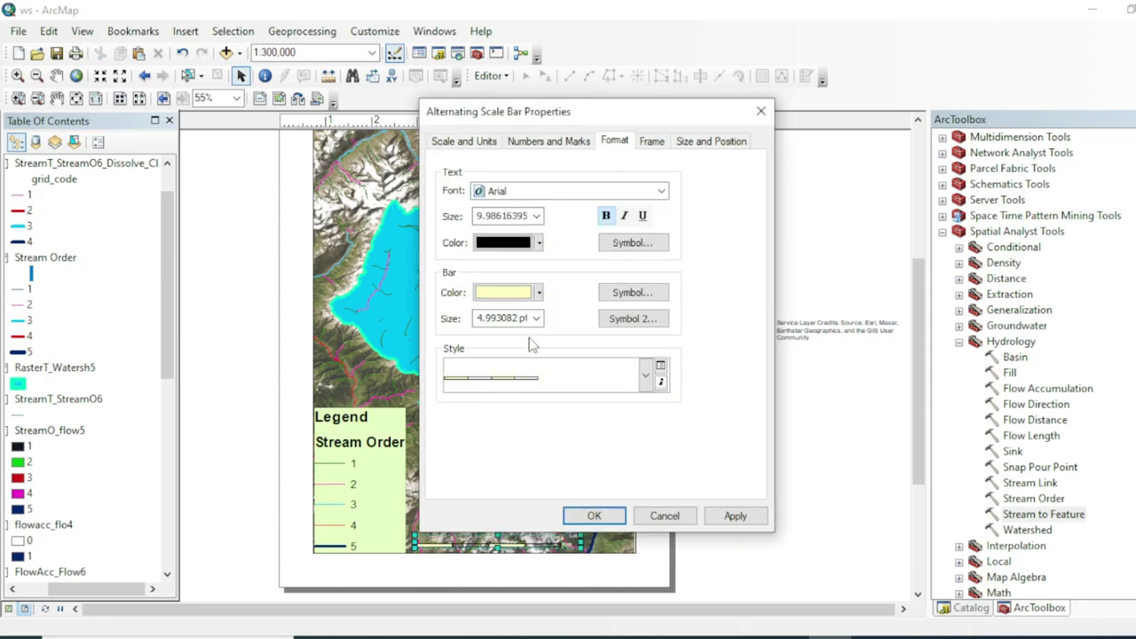
- Give the scale bar's frame an Olive background matching the legend
{"action": "left_click_drag", "start_coordinate": [598, 111], "coordinate": [608, 207]}
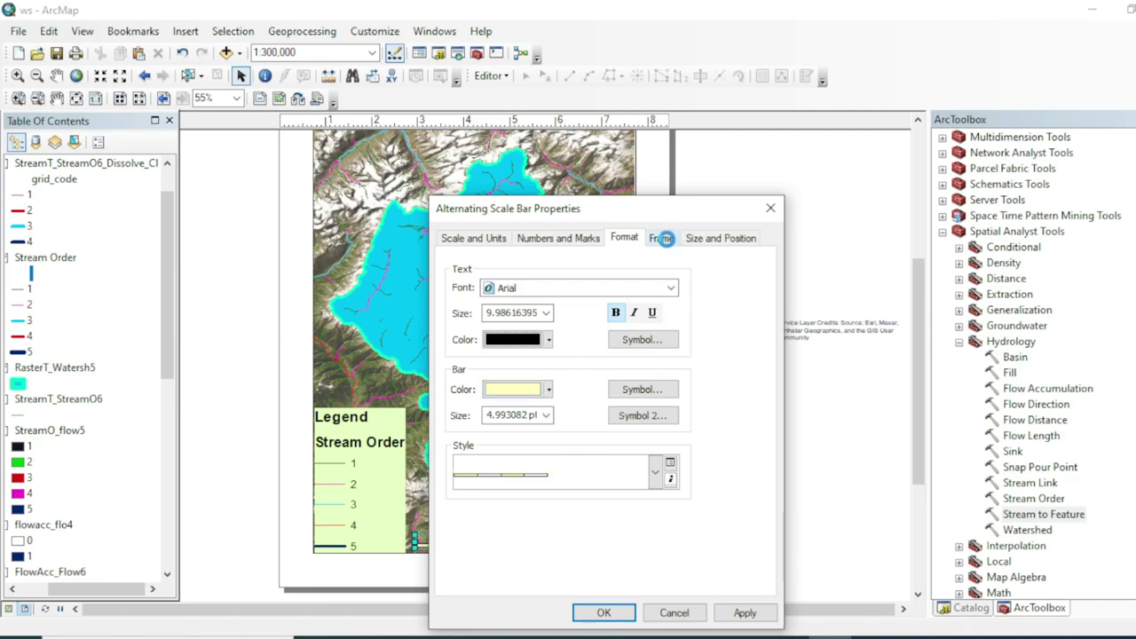
{"action": "left_click", "coordinate": [663, 240]}
{"action": "left_click", "coordinate": [604, 376]}
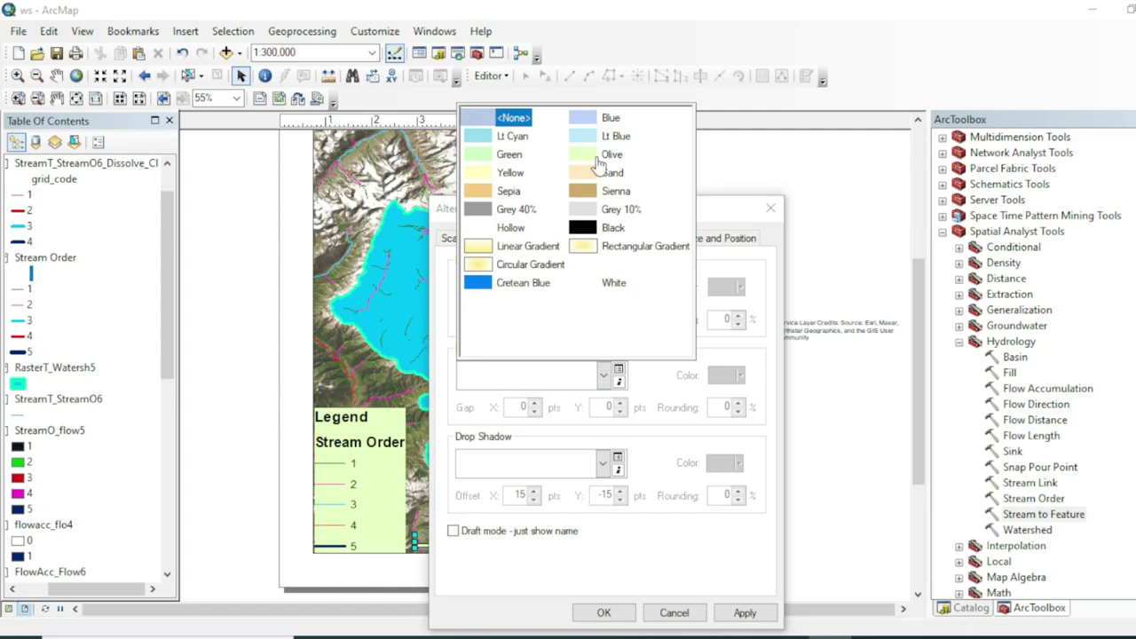
{"action": "left_click", "coordinate": [600, 162]}
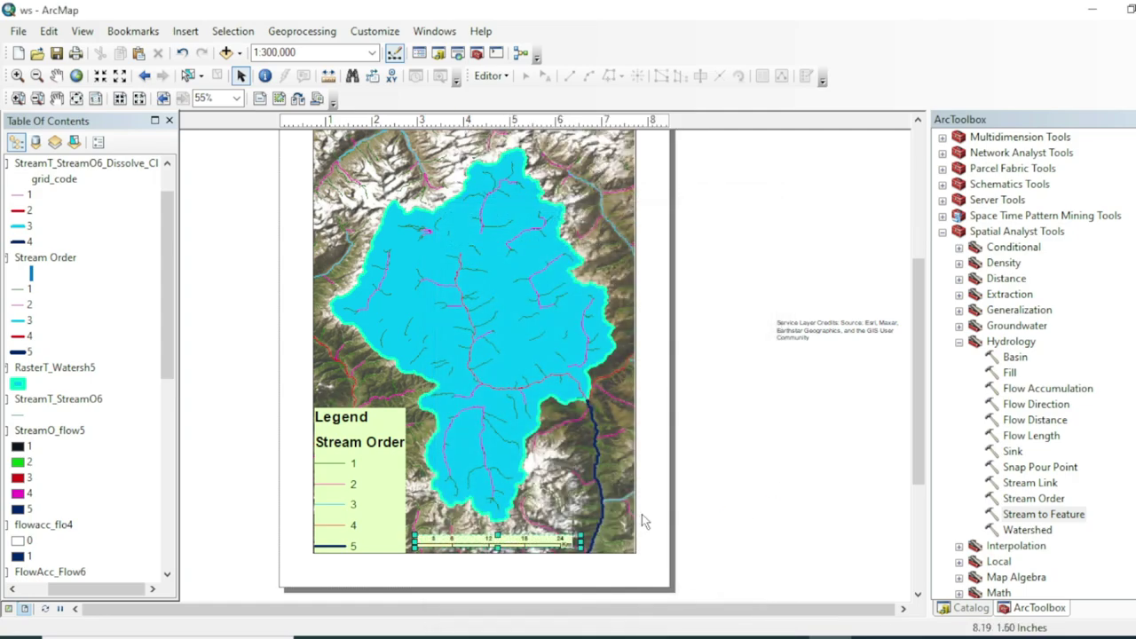
- Change the bar color of the scale bar to black
{"action": "double_click", "coordinate": [524, 543]}
{"action": "left_click", "coordinate": [612, 142]}
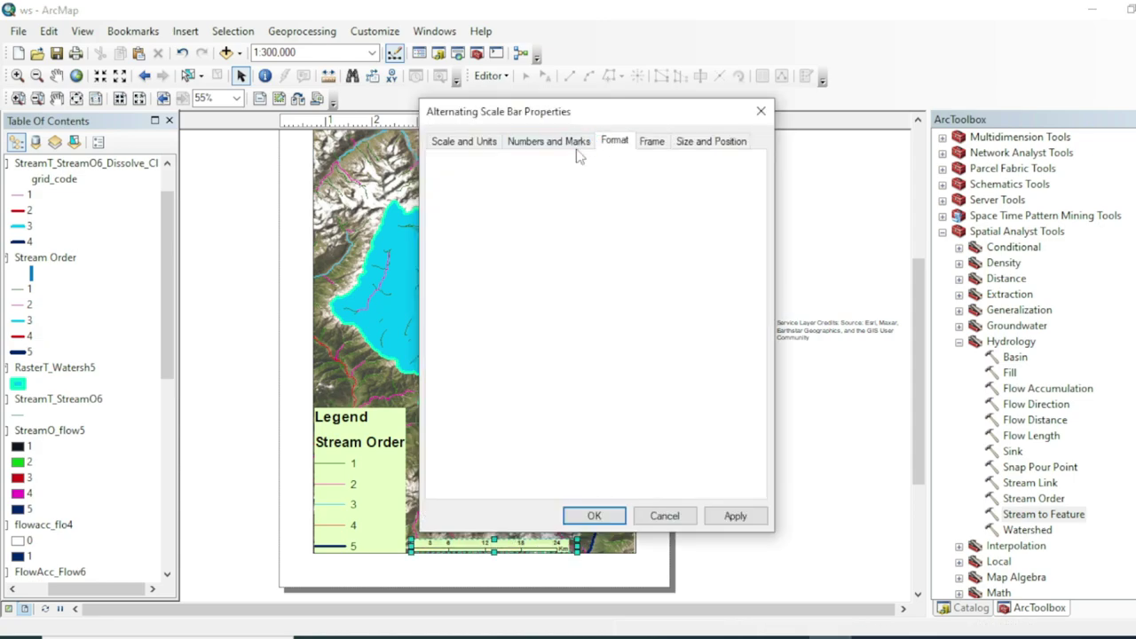
{"action": "left_click", "coordinate": [537, 276]}
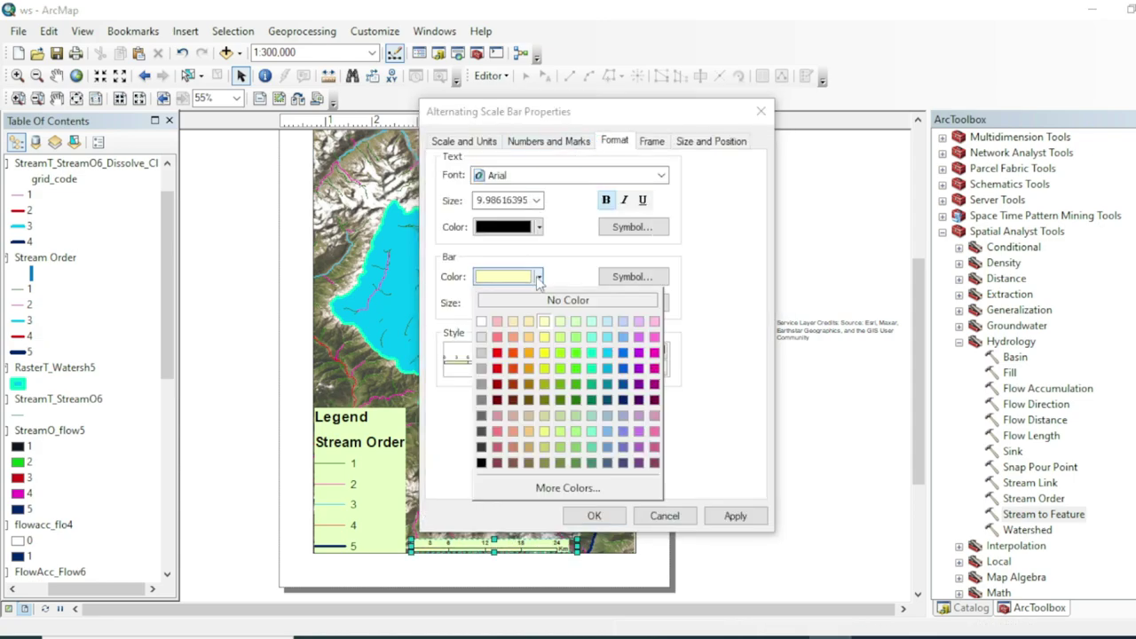
{"action": "left_click", "coordinate": [480, 464]}
{"action": "left_click", "coordinate": [593, 516]}
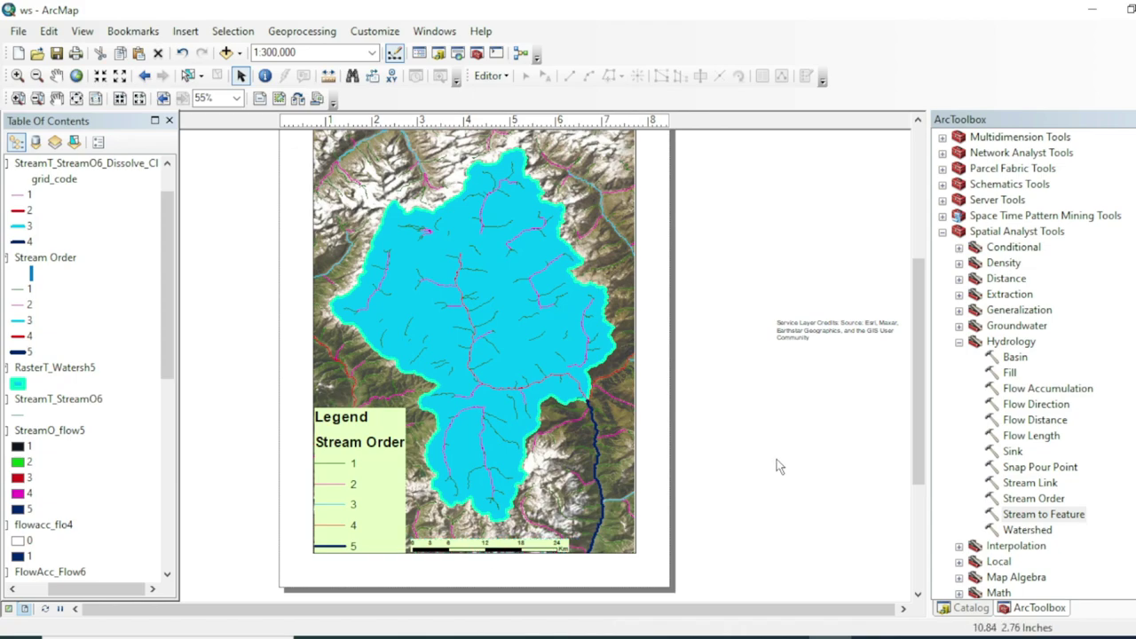
- Insert the ESRI North 3 north arrow, move it to the map's upper-left corner and enlarge it
{"action": "left_click", "coordinate": [183, 36]}
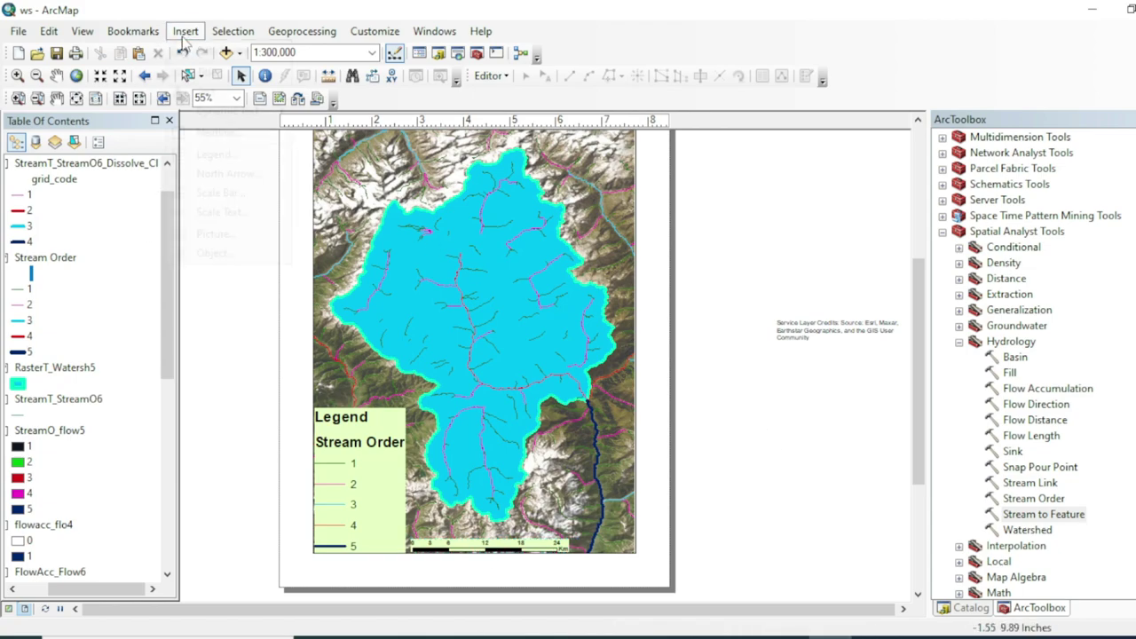
{"action": "left_click", "coordinate": [238, 174]}
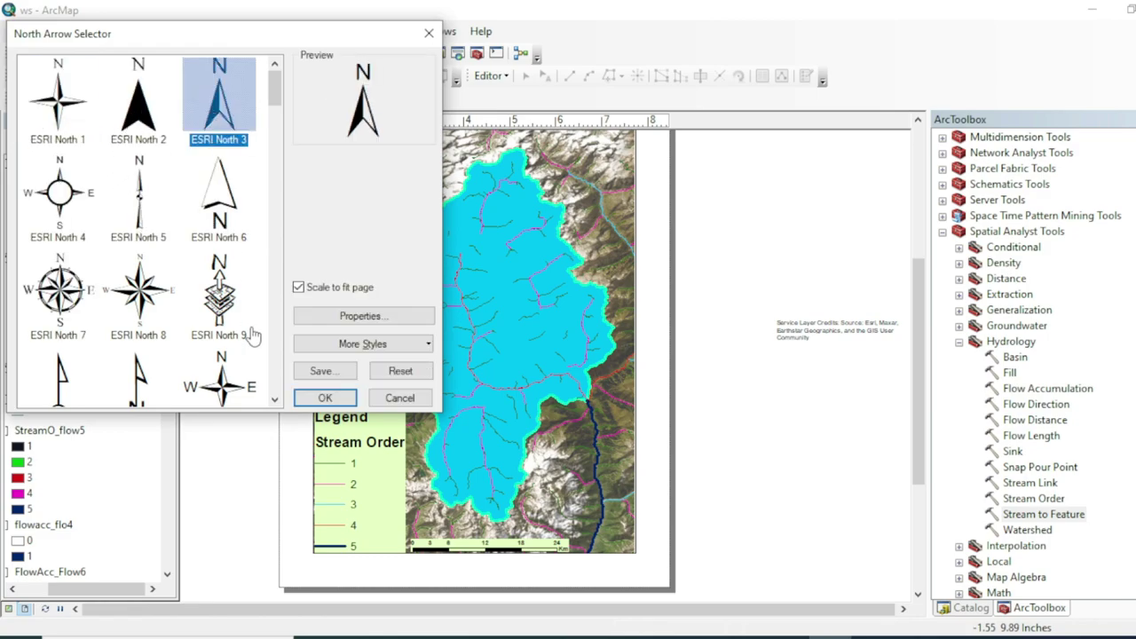
{"action": "left_click", "coordinate": [325, 398]}
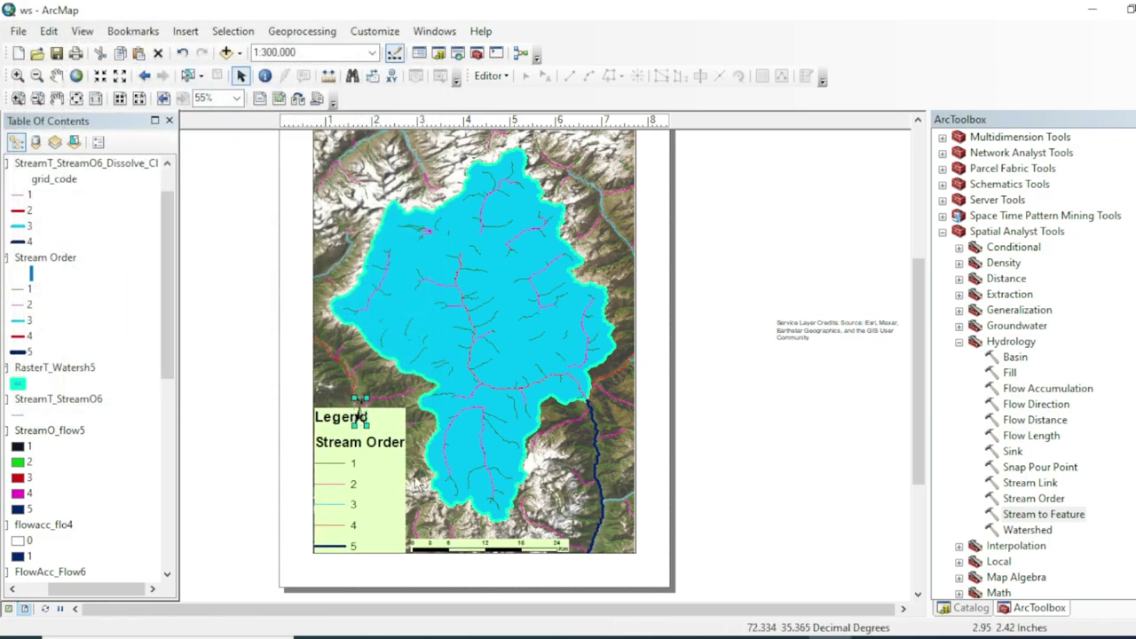
{"action": "left_click_drag", "start_coordinate": [346, 300], "coordinate": [336, 158]}
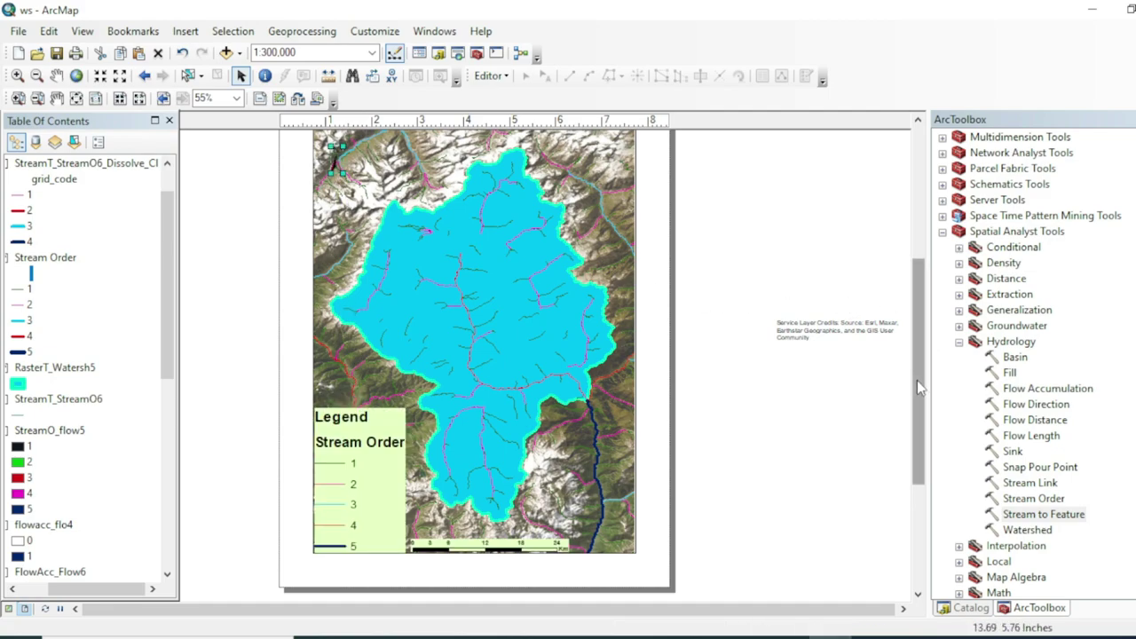
{"action": "left_click_drag", "start_coordinate": [919, 387], "coordinate": [919, 362]}
{"action": "mouse_move", "coordinate": [344, 226]}
{"action": "left_mouse_down"}
{"action": "mouse_move", "coordinate": [369, 275]}
{"action": "mouse_move", "coordinate": [354, 244]}
{"action": "left_mouse_up"}
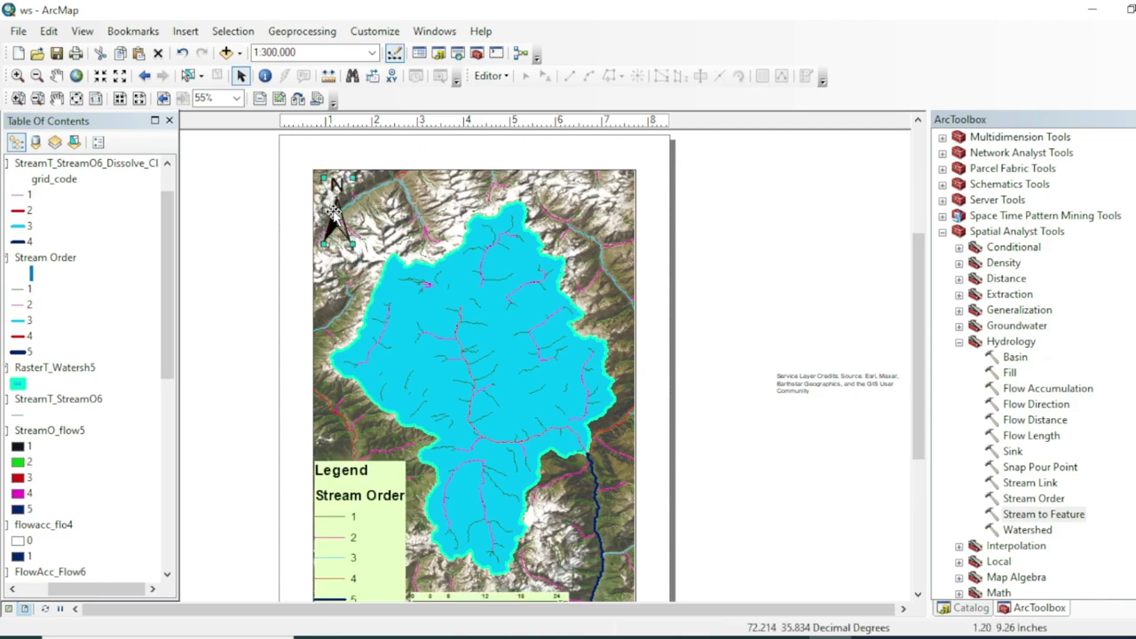
- Give the north arrow's frame a light green background matching the legend
{"action": "double_click", "coordinate": [335, 211]}
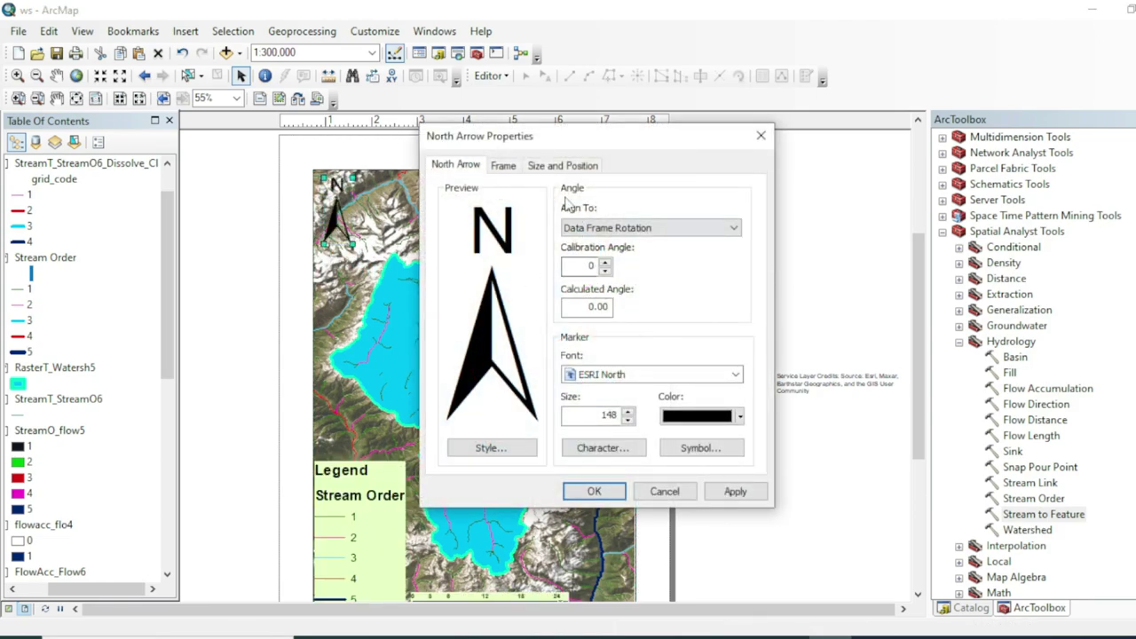
{"action": "left_click", "coordinate": [503, 165]}
{"action": "left_click", "coordinate": [593, 305]}
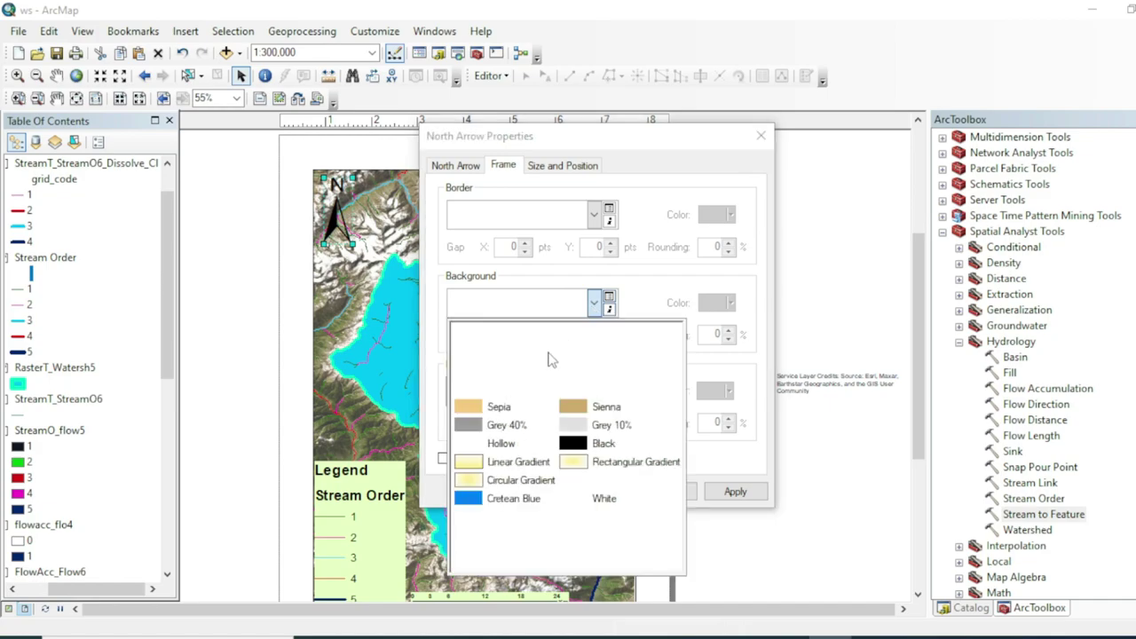
{"action": "left_click", "coordinate": [585, 386]}
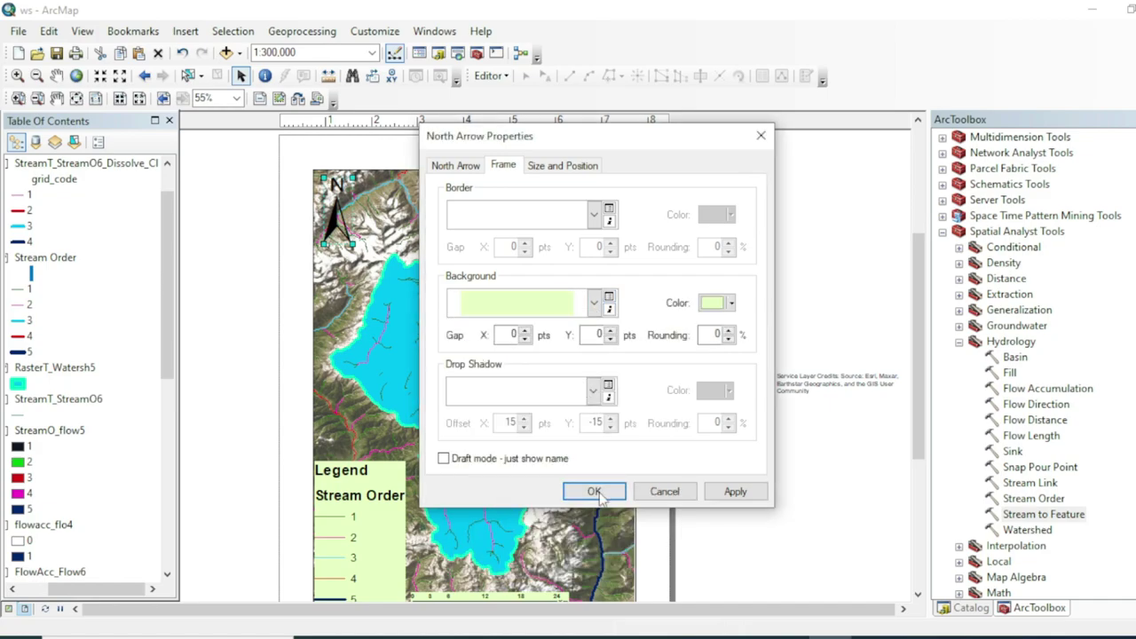
{"action": "left_click", "coordinate": [593, 491]}
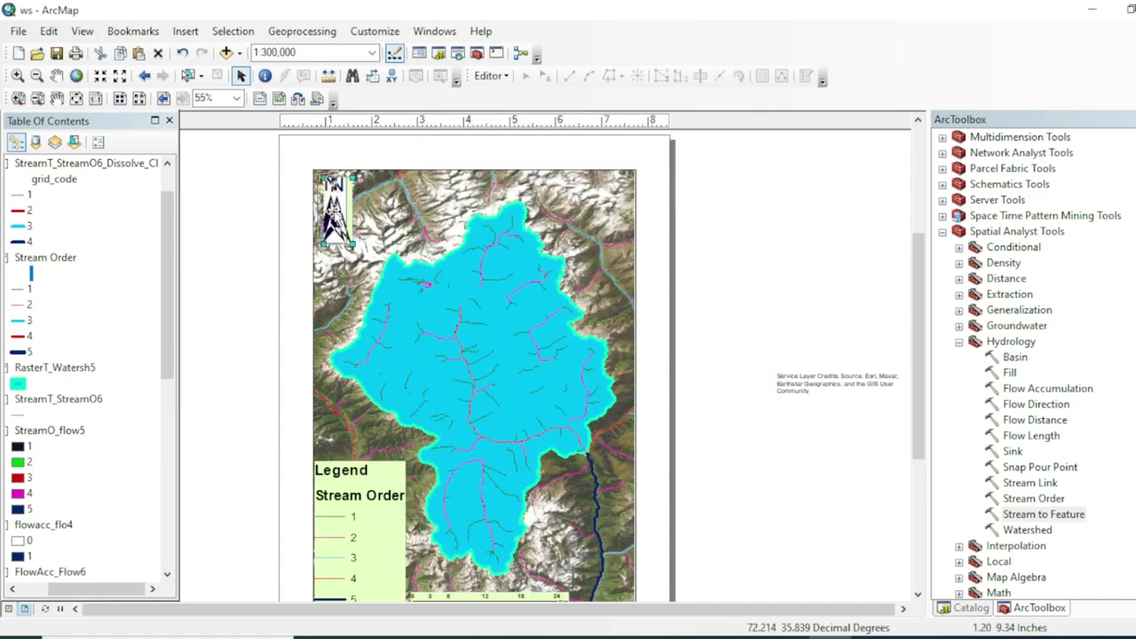
- Symbolize the RasterT_Watersh5 watershed polygon with a light yellow fill and a light orange outline
{"action": "scroll", "coordinate": [294, 330], "scroll_direction": "up", "scroll_amount": 2}
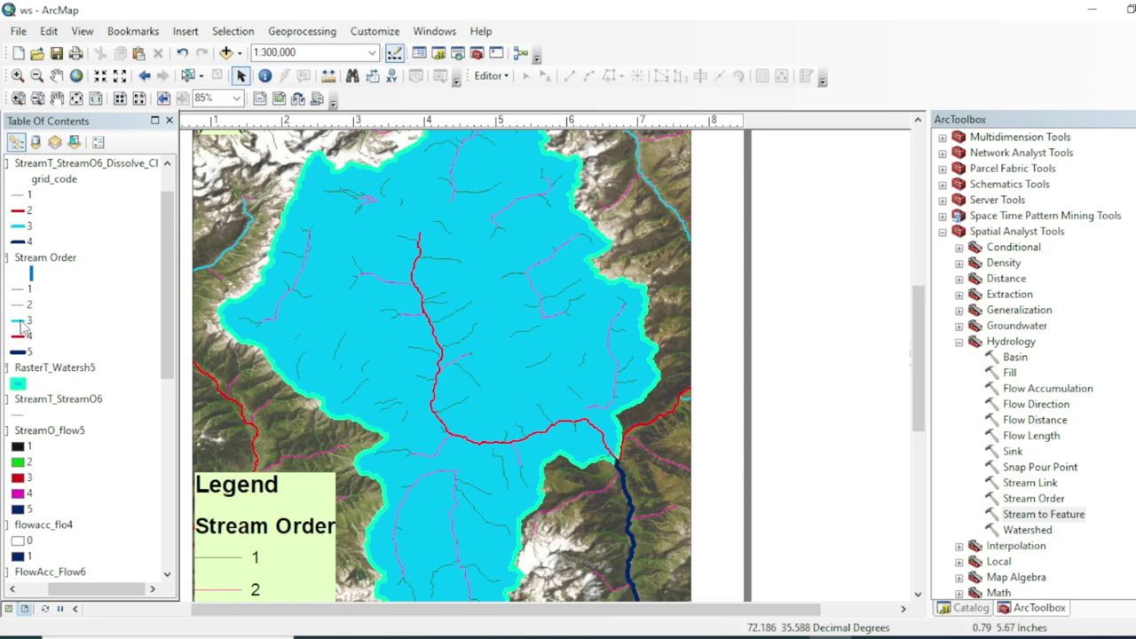
{"action": "left_click", "coordinate": [18, 383]}
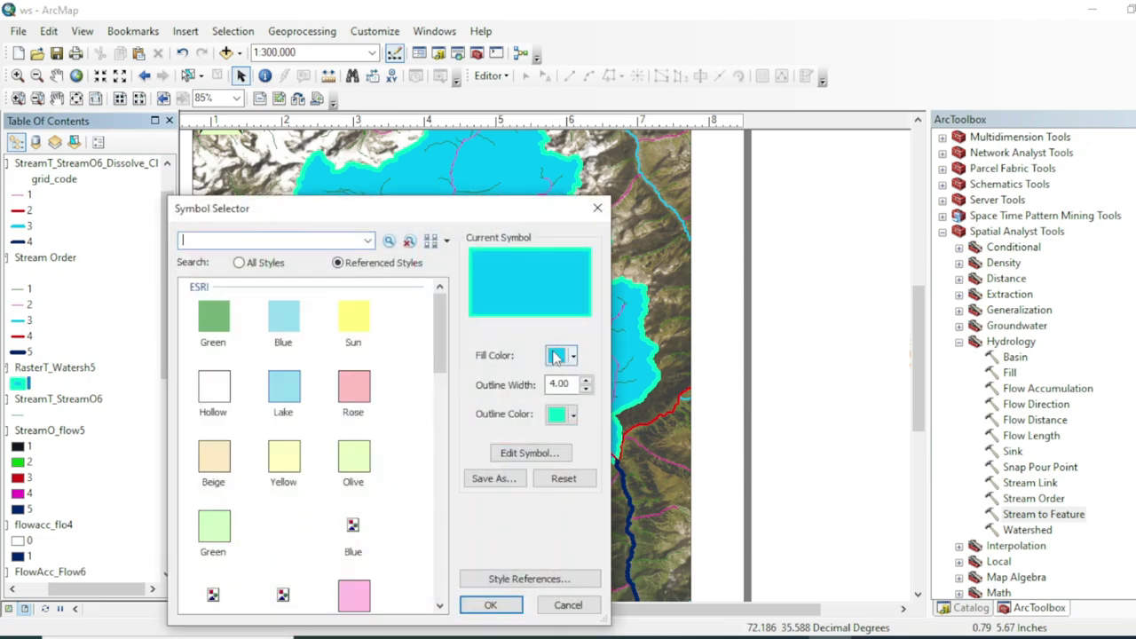
{"action": "left_click", "coordinate": [572, 356]}
{"action": "left_click", "coordinate": [617, 417]}
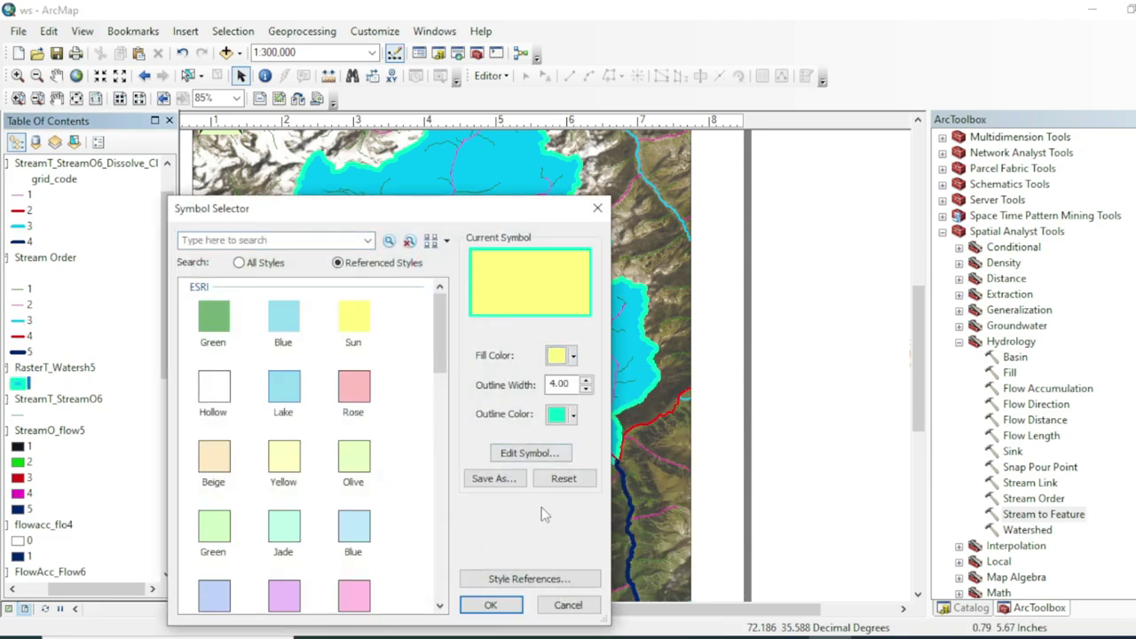
{"action": "left_click", "coordinate": [492, 605]}
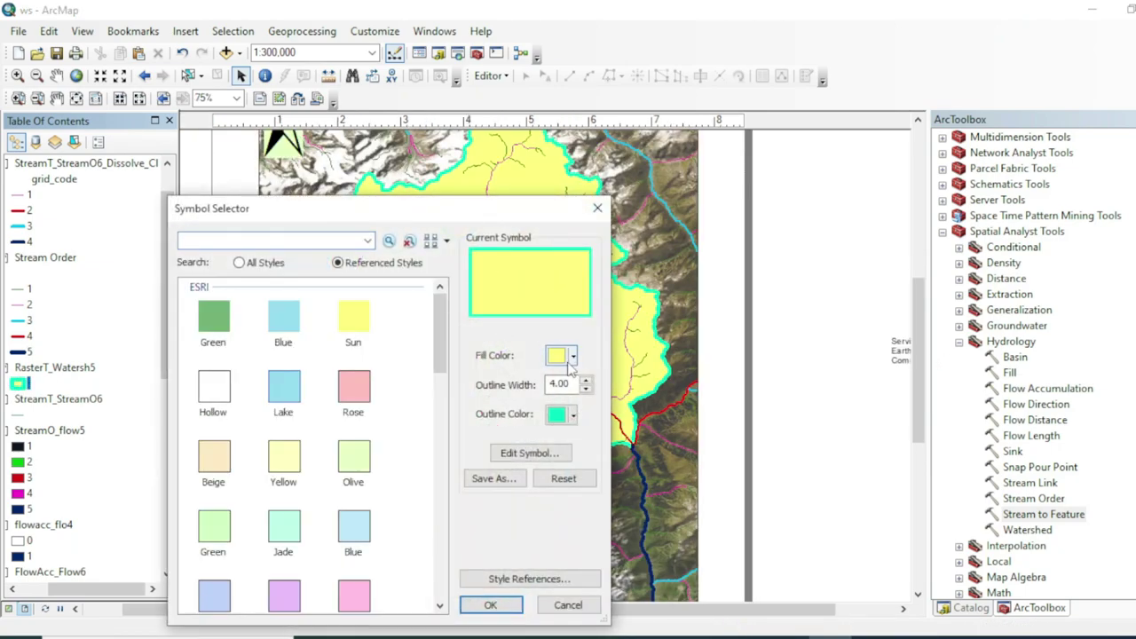
{"action": "left_click", "coordinate": [573, 417]}
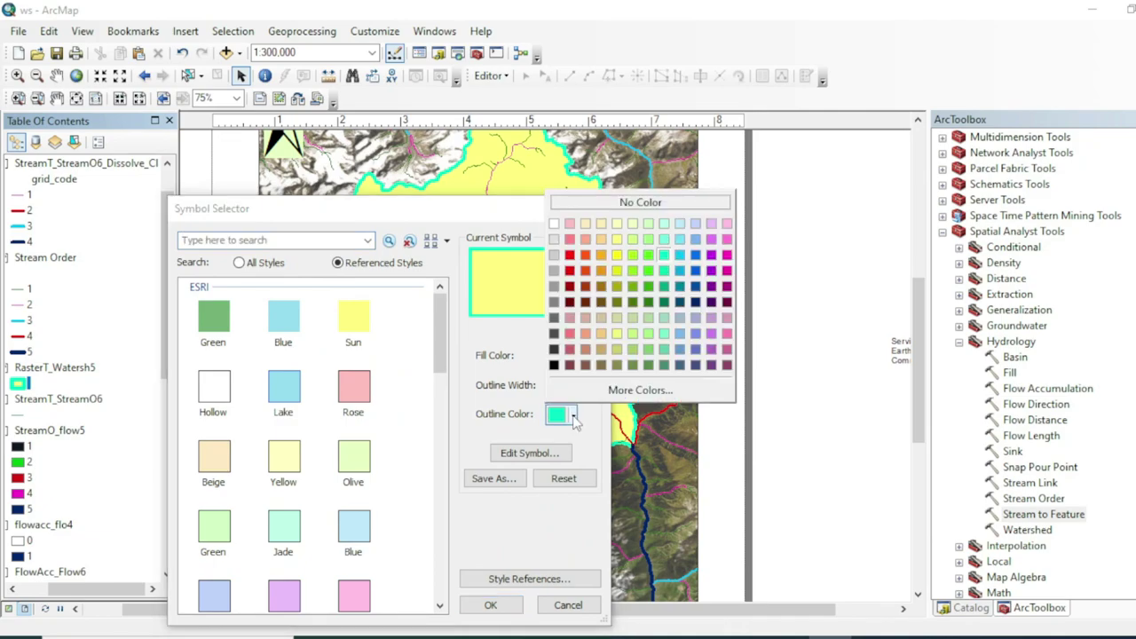
{"action": "left_click", "coordinate": [609, 241]}
{"action": "left_click", "coordinate": [491, 604]}
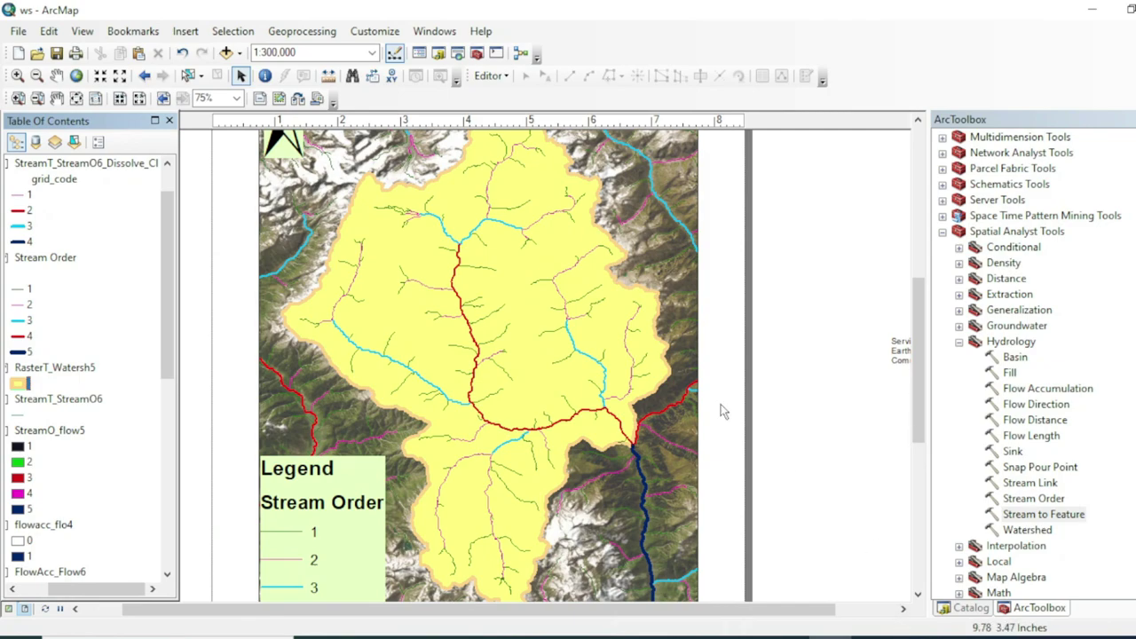
{"action": "scroll", "coordinate": [548, 413], "scroll_direction": "up", "scroll_amount": 1}
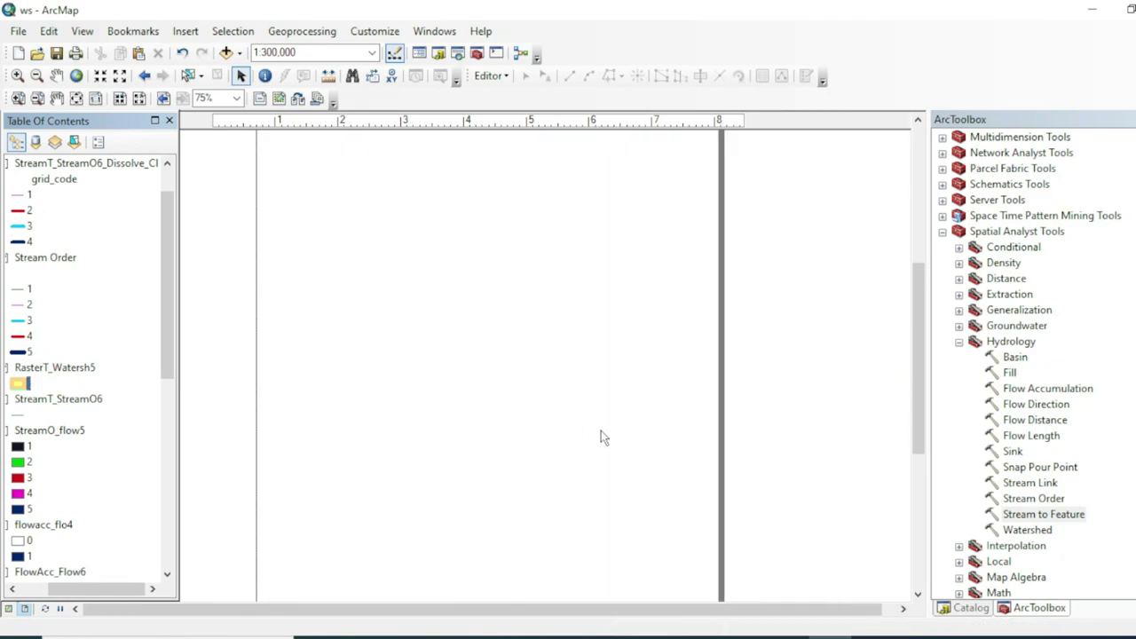
{"action": "scroll", "coordinate": [644, 389], "scroll_direction": "up", "scroll_amount": 1}
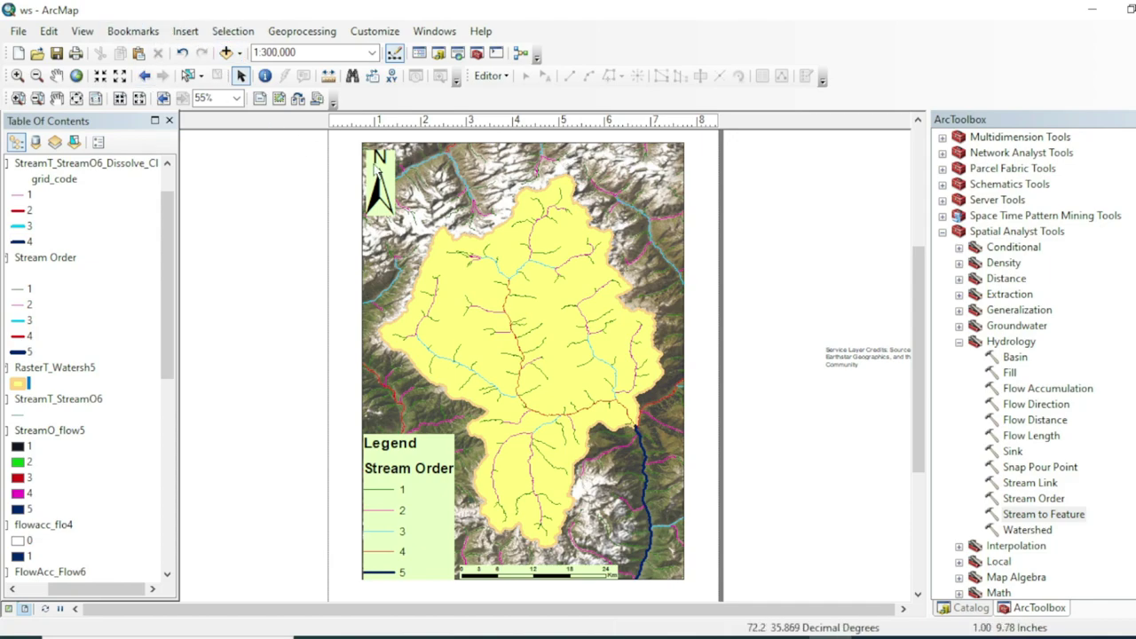
{"action": "left_click", "coordinate": [185, 31]}
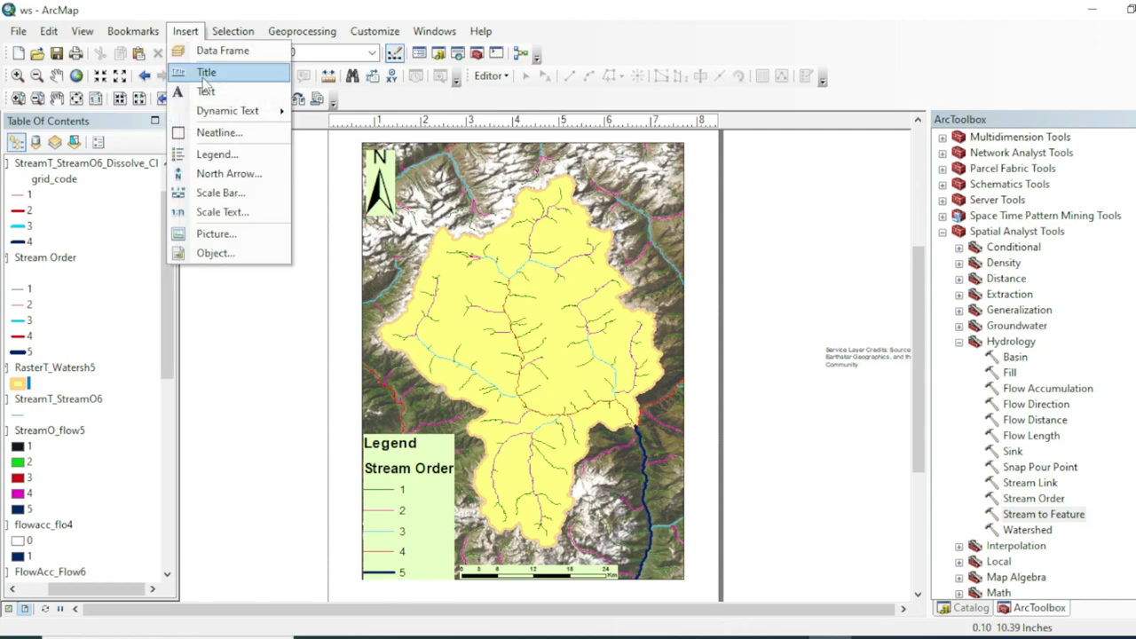
{"action": "left_click", "coordinate": [745, 208]}
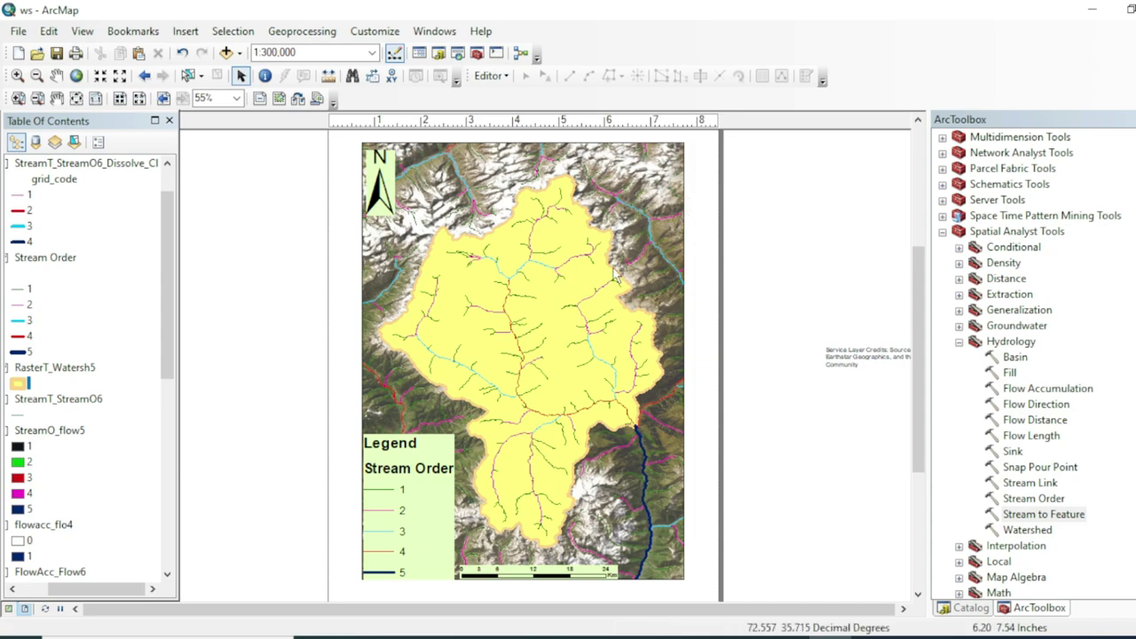
- Export the map layout to the Desktop as a JPEG named watershed and view the exported image enlarged
{"action": "left_click", "coordinate": [18, 31]}
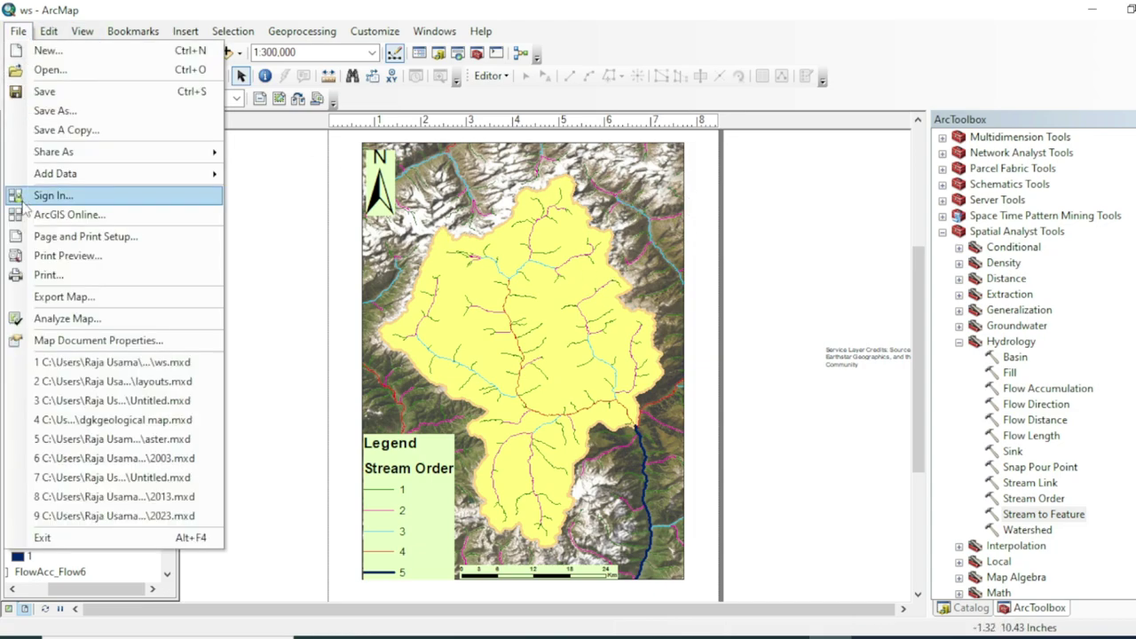
{"action": "left_click", "coordinate": [63, 301]}
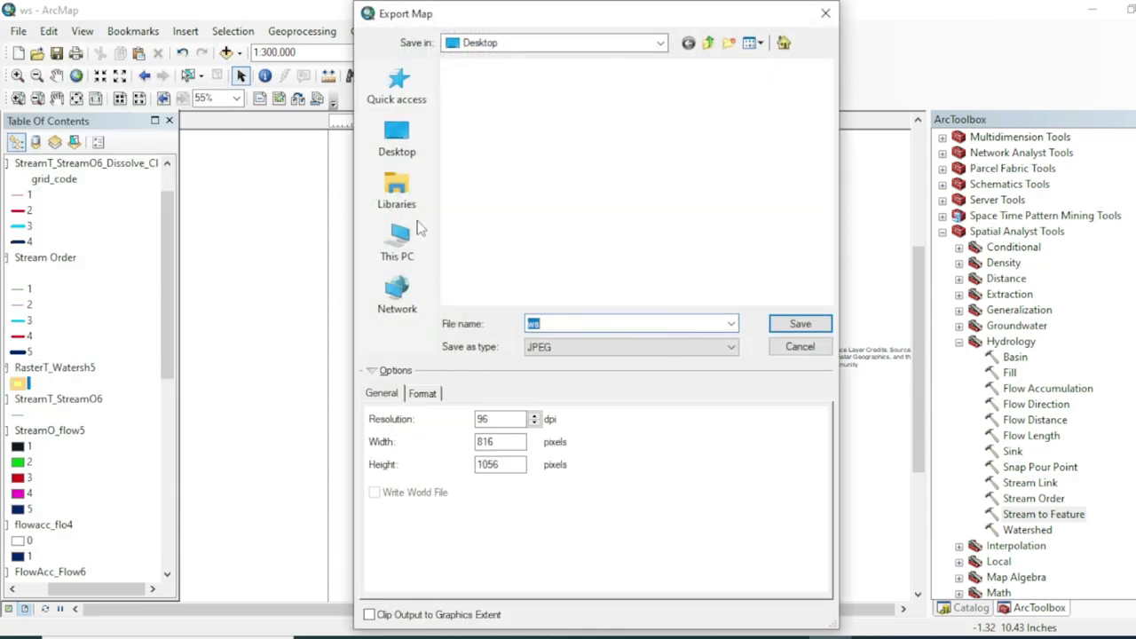
{"action": "left_click", "coordinate": [398, 140]}
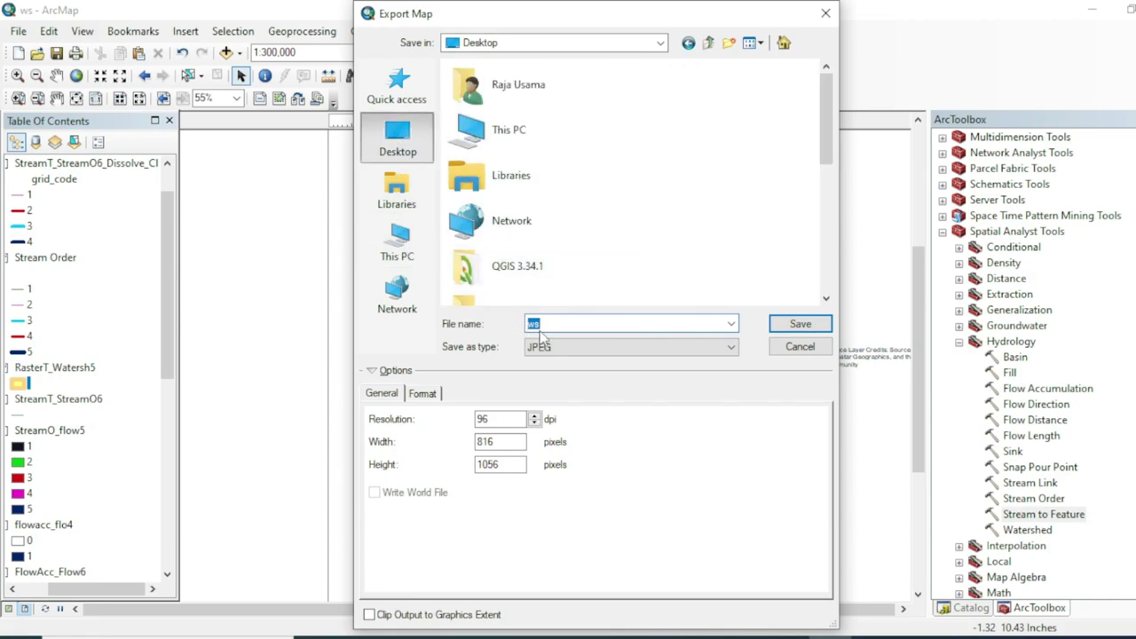
{"action": "type", "text": "watersh"}
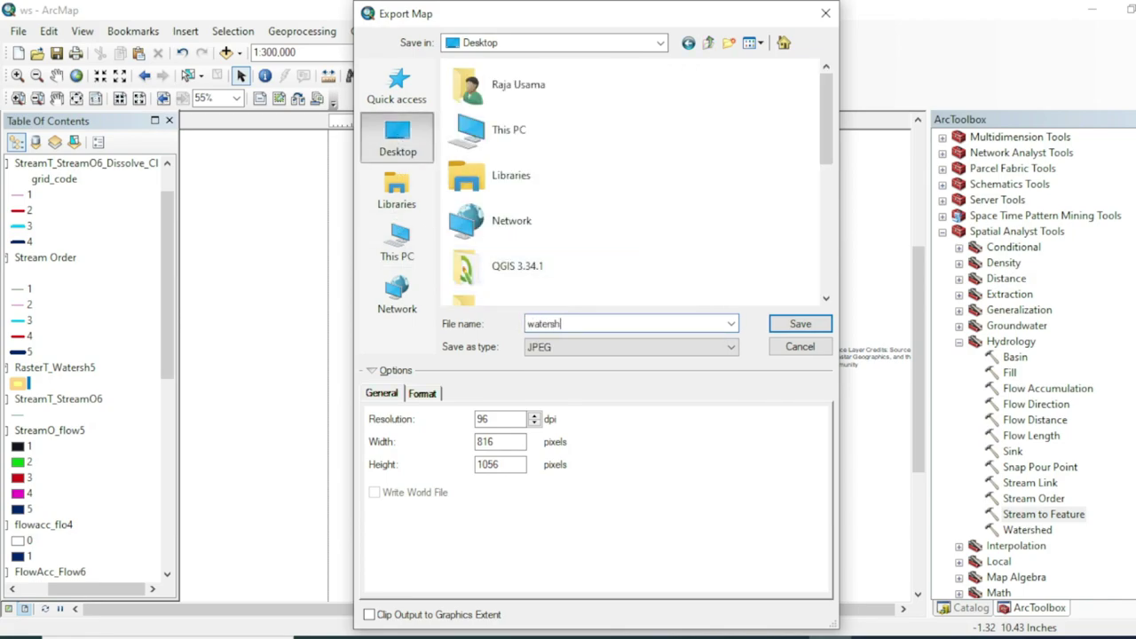
{"action": "type", "text": "ed"}
{"action": "key", "text": "Return"}
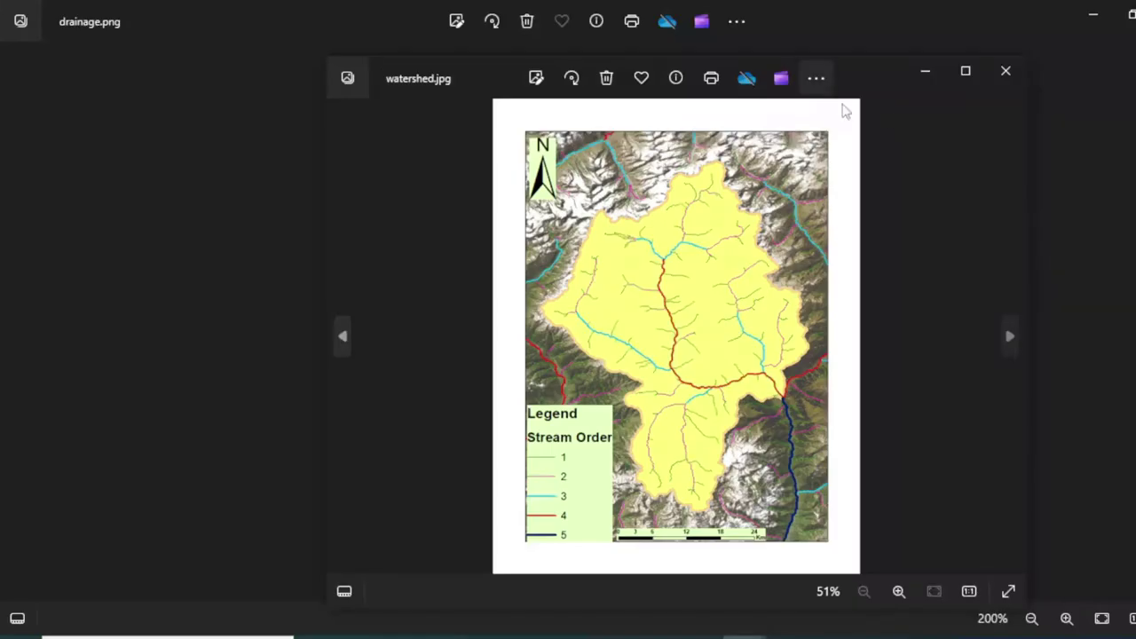
{"action": "double_click", "coordinate": [874, 82]}
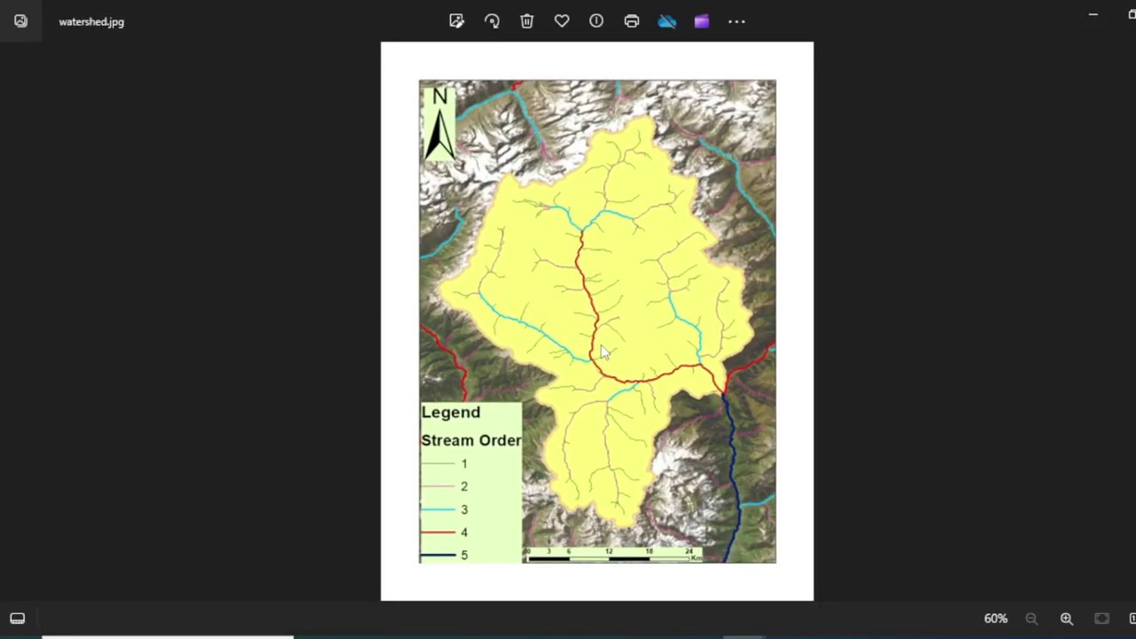